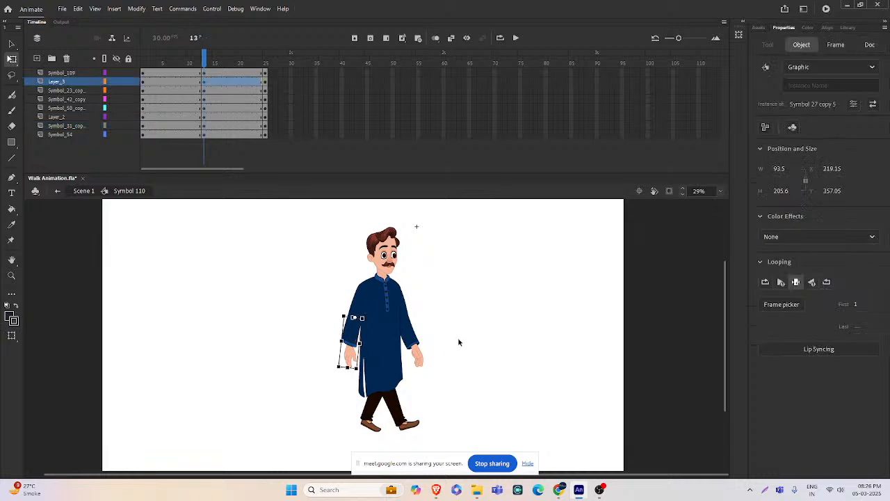
- At frame 13, rotate the character's rear arm, both sleeve and forearm together, farther back from the torso
click(460, 340)
ctrl+click(356, 324)
click(371, 354)
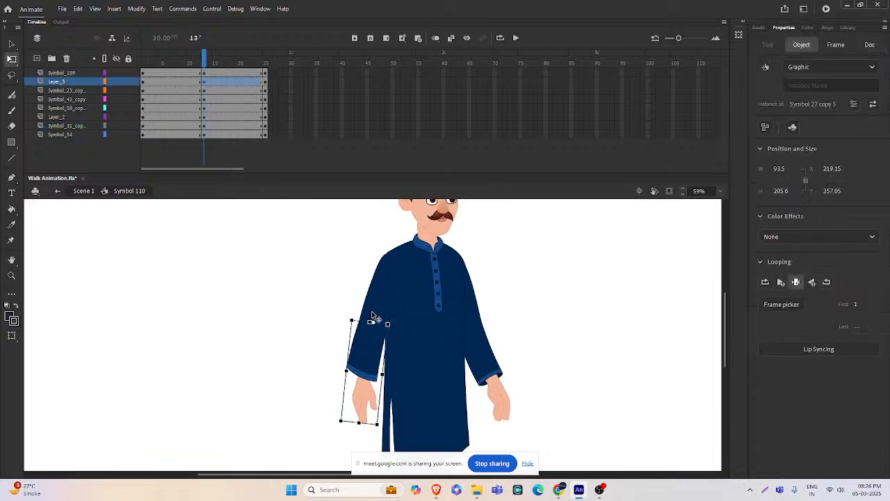
click(376, 332)
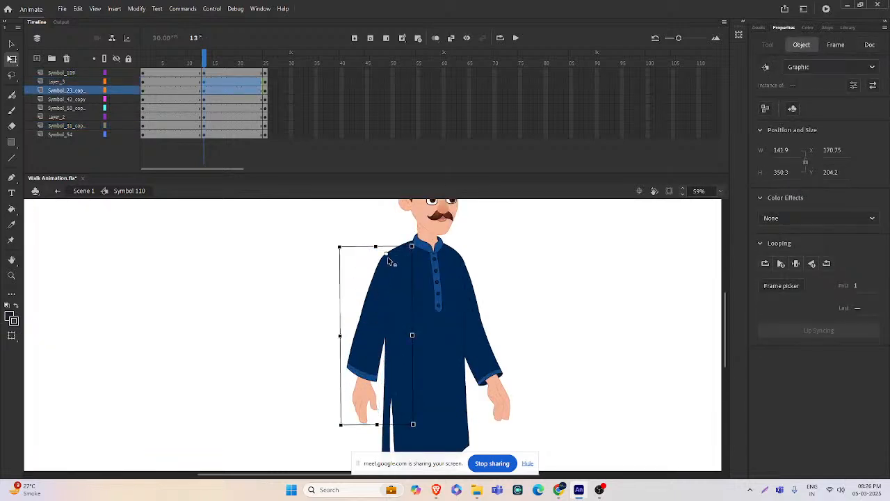
drag(387, 256, 409, 429)
click(506, 359)
alt+click(410, 343)
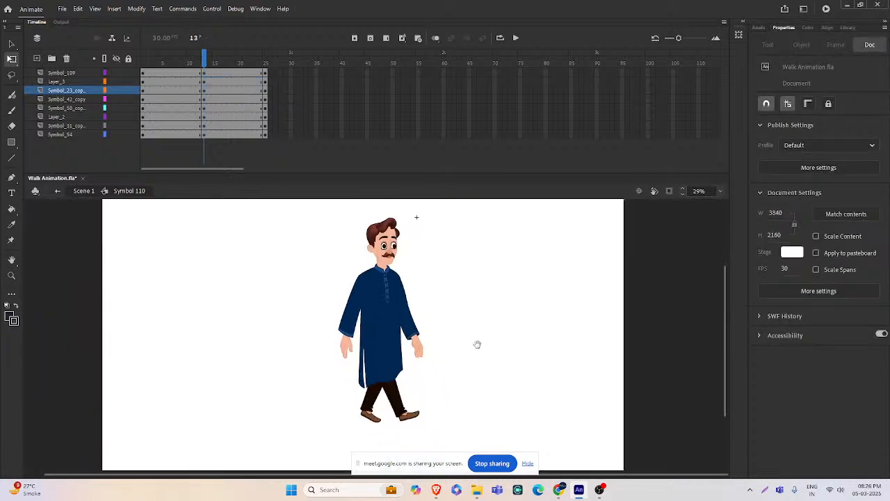
- Create classic tweens on all layers across both keyframe spans and play the walk from the start
drag(203, 64, 227, 148)
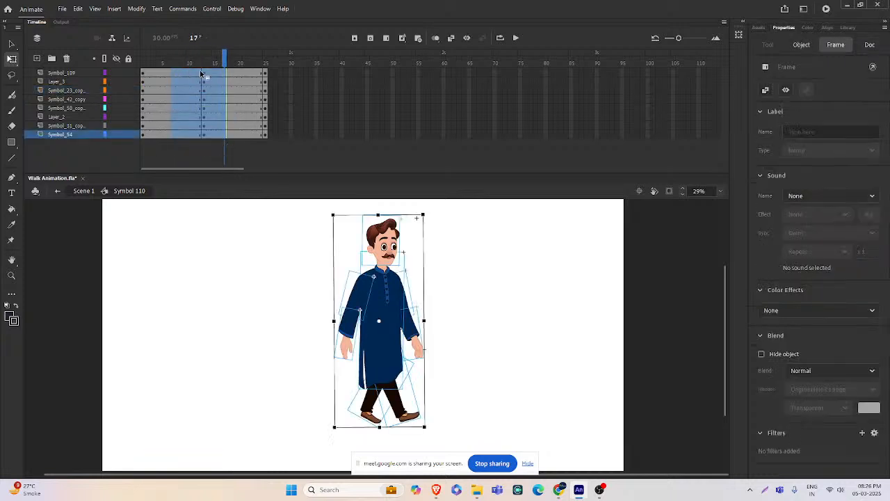
right_click(222, 136)
click(265, 140)
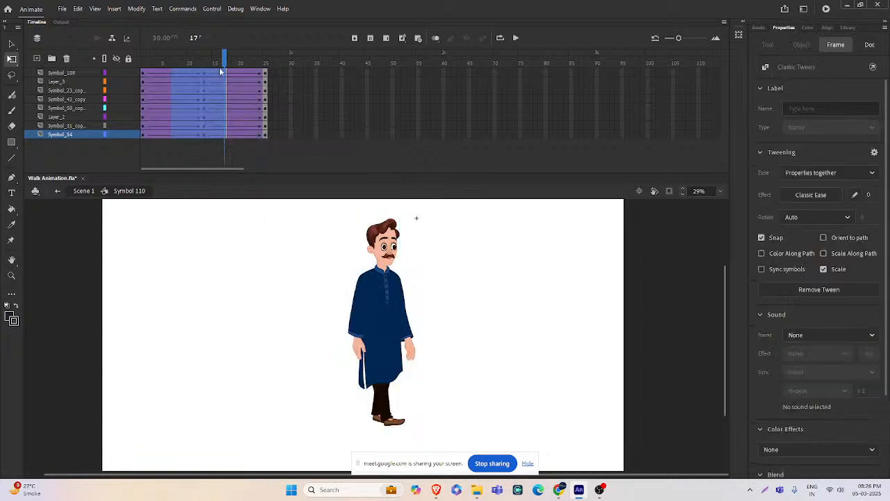
drag(227, 58, 122, 75)
key(Return)
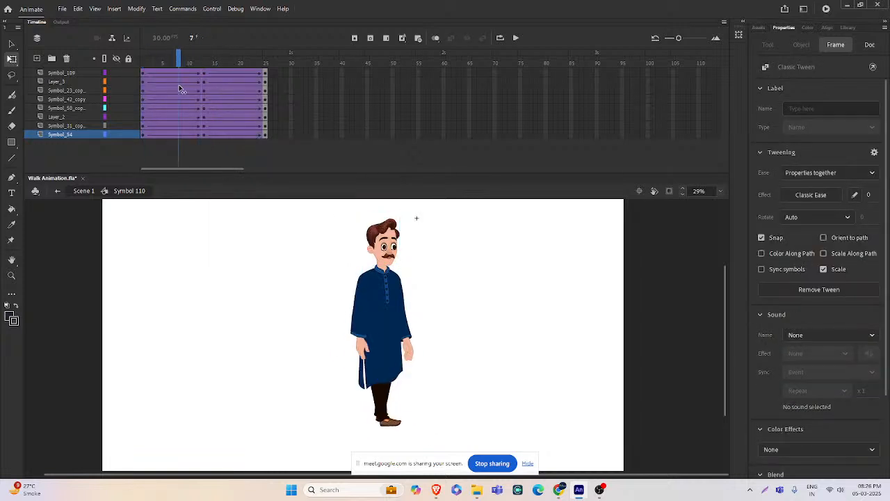
- Insert keyframes on all layers at frame 7, midway through the first tween span
click(247, 108)
drag(247, 108, 171, 104)
click(174, 63)
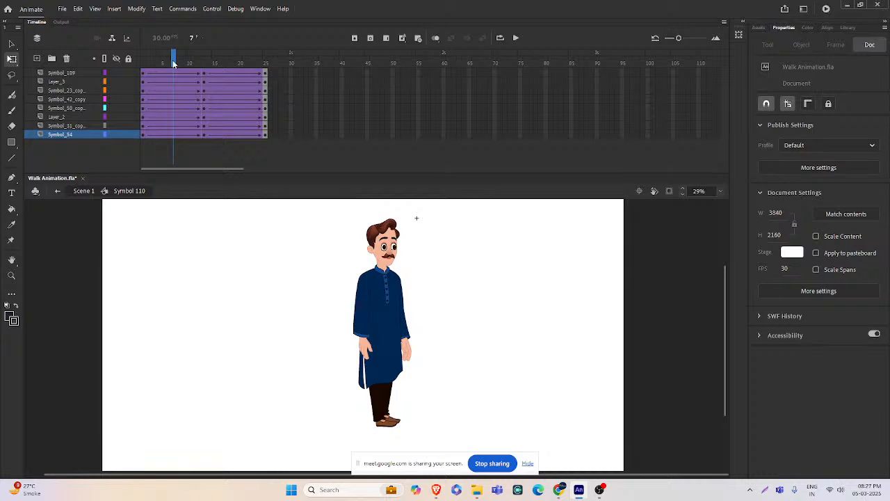
click(174, 63)
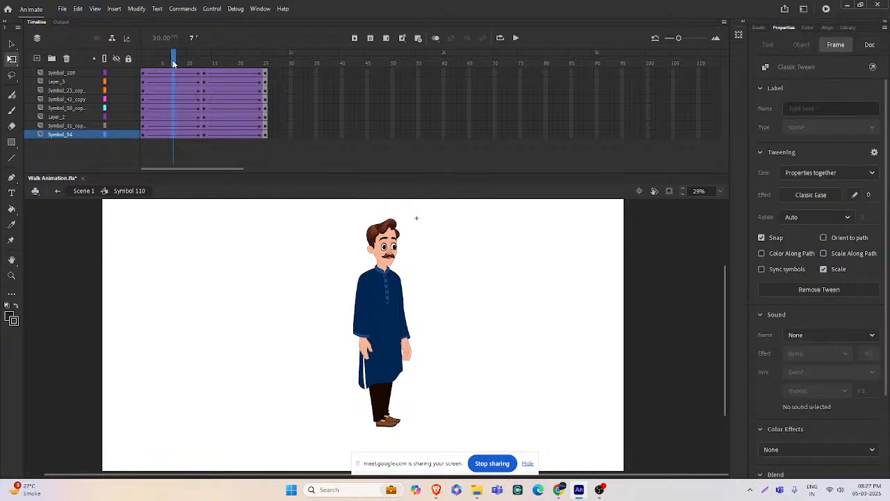
click(169, 122)
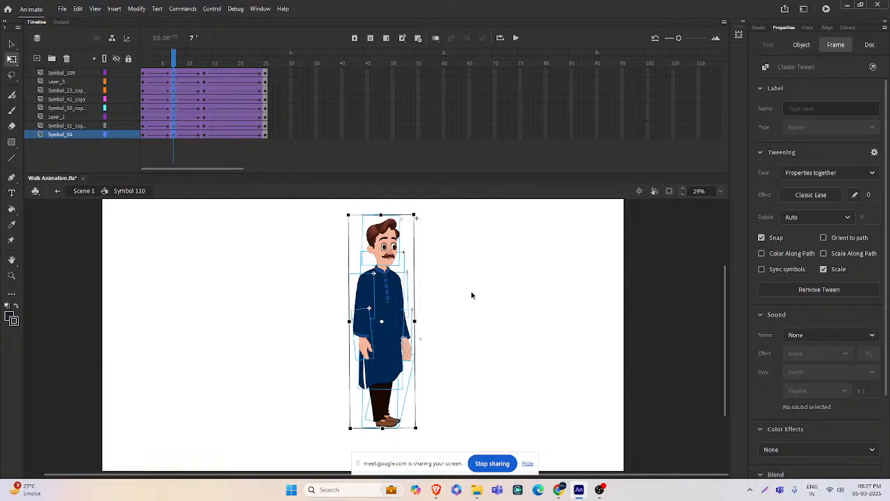
- At frame 7, nudge all body parts except the planted leg upward by two large increments
click(391, 410)
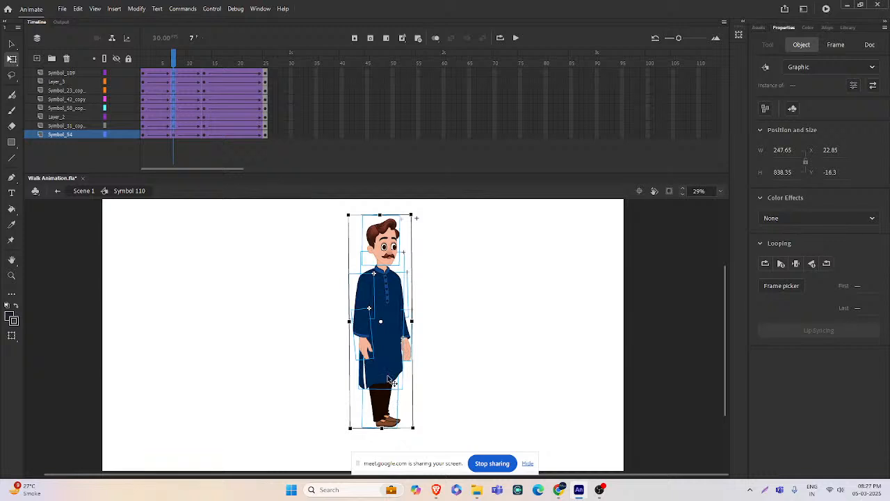
drag(388, 379, 313, 378)
key(ctrl+z)
key(shift+Up)
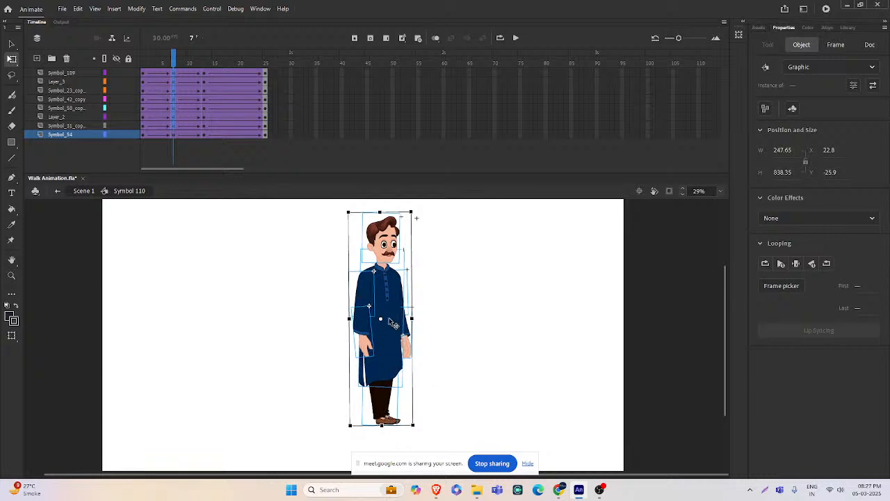
click(469, 325)
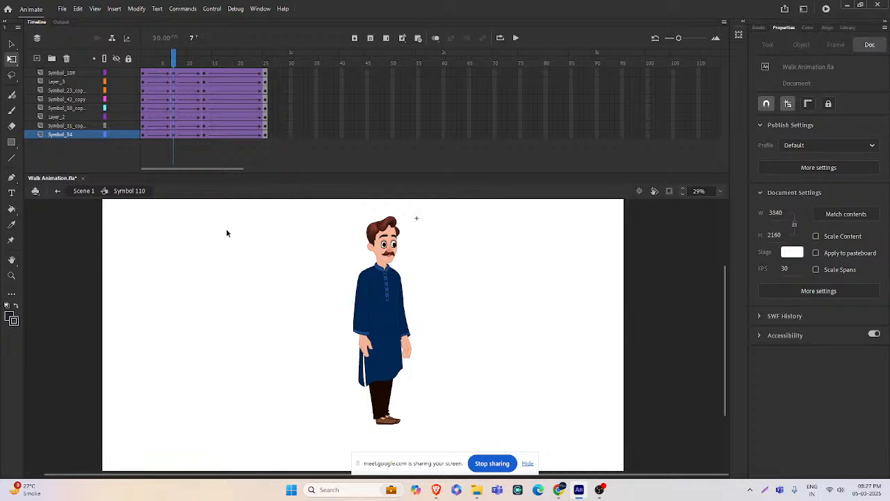
drag(174, 61, 174, 95)
drag(327, 208, 483, 450)
shift+click(391, 401)
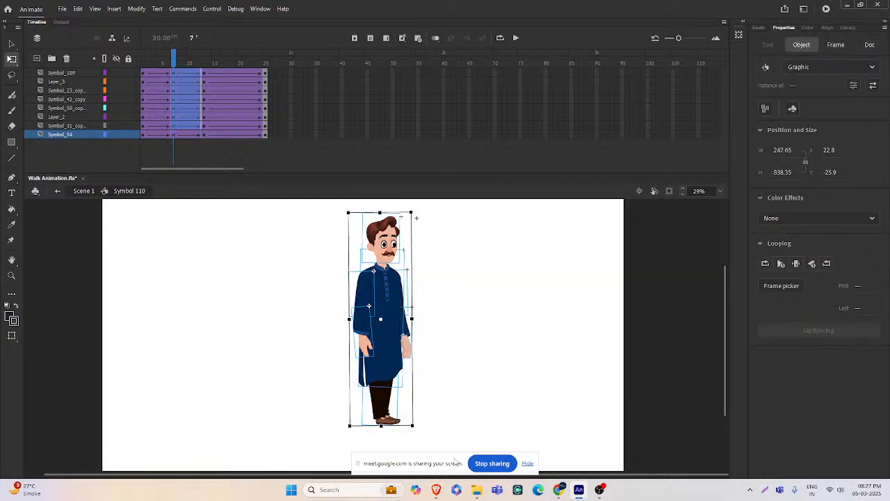
key(shift+Up)
click(478, 414)
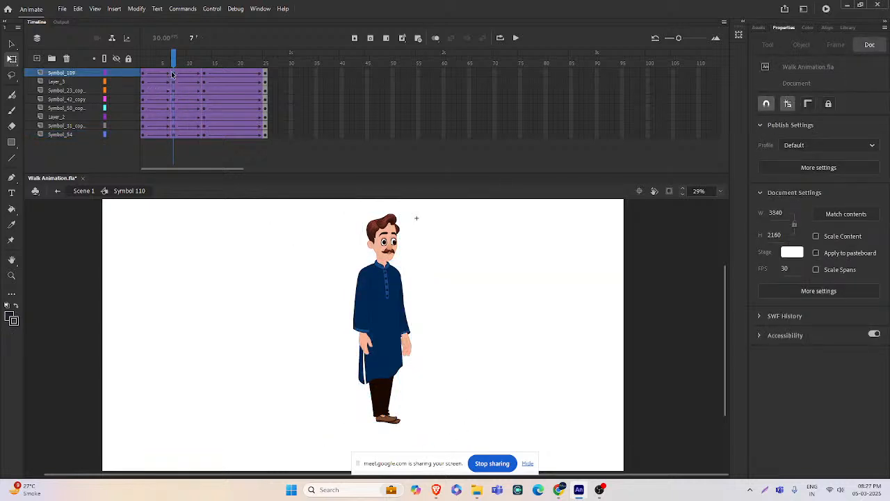
- Rotate the head slightly forward and downward at frame 7
drag(174, 63, 175, 90)
scroll(401, 251, up, 2)
click(339, 276)
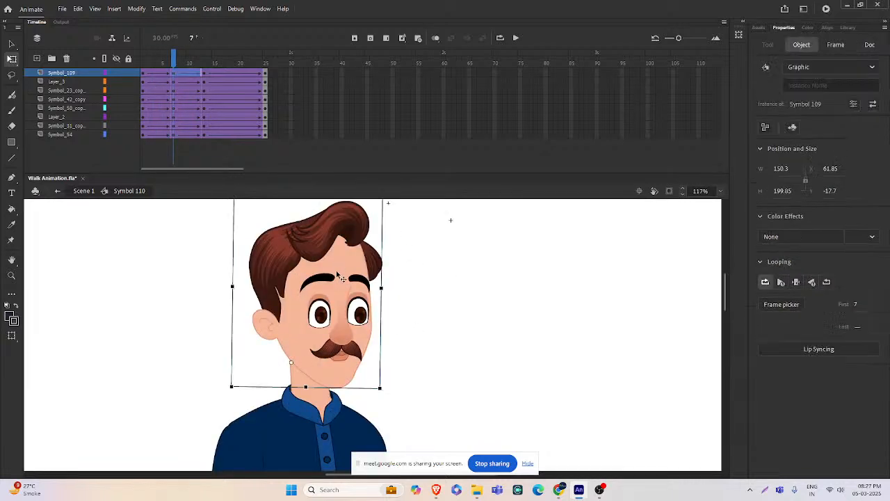
drag(394, 227, 416, 262)
click(467, 289)
scroll(446, 306, down, 5)
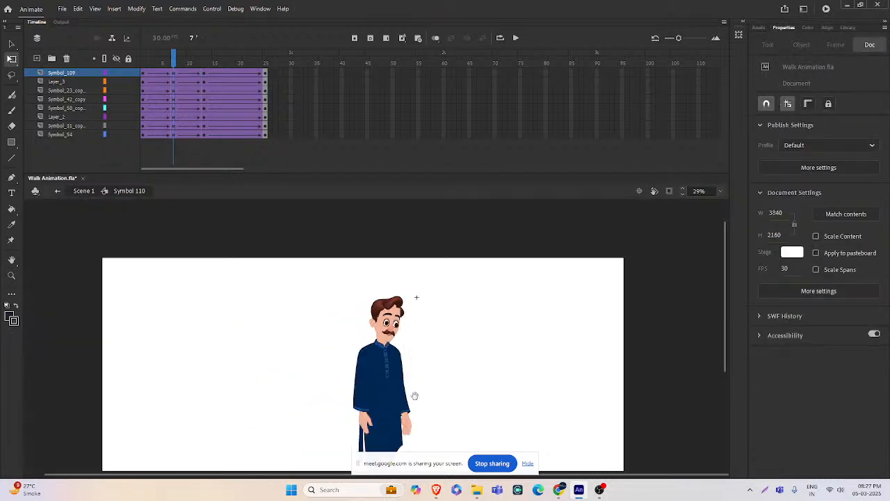
- Insert keyframes on all layers at frame 19, midway through the second tween span
drag(173, 70, 235, 125)
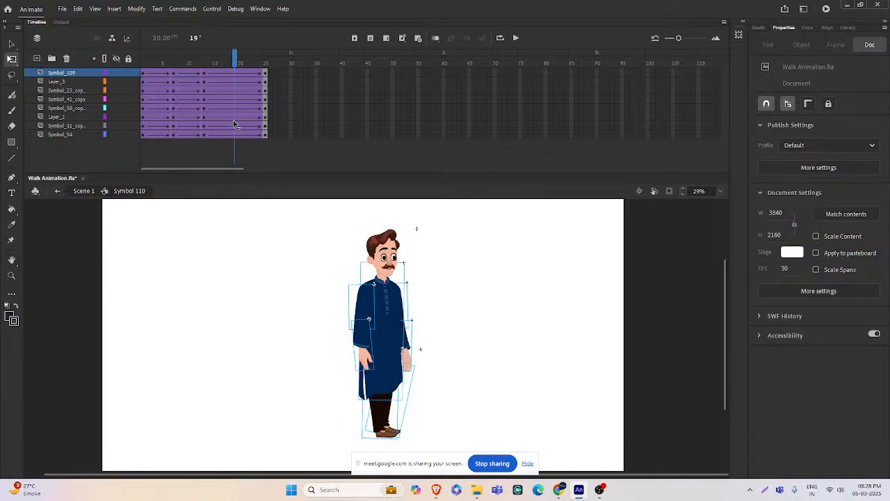
click(235, 63)
key(ctrl+a)
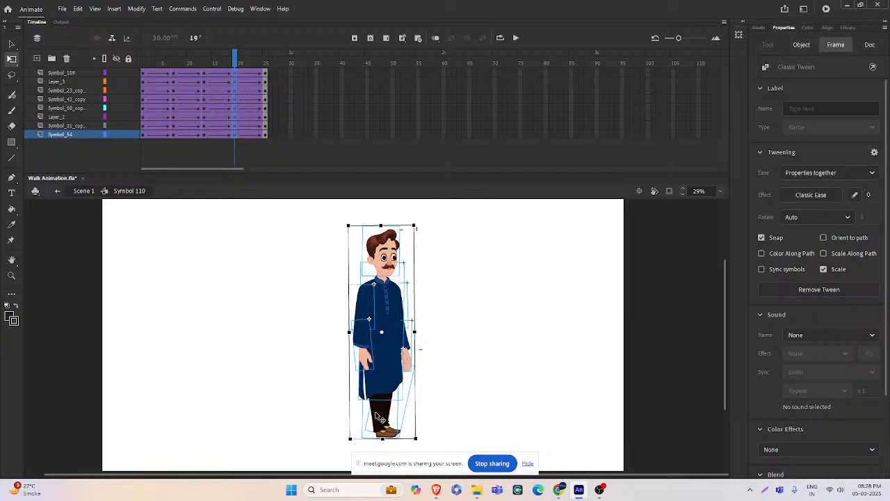
- At frame 19, raise all body parts except the planted leg by two large nudges, to Y -35.5
click(398, 419)
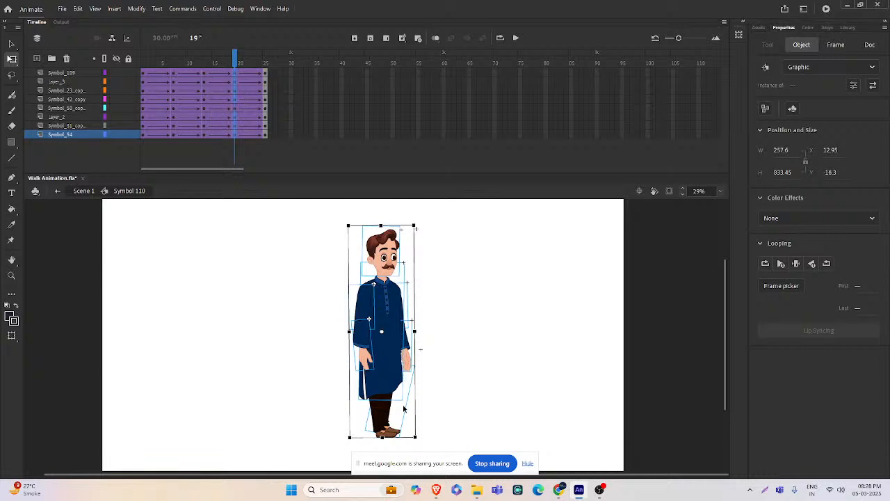
key(shift+Up)
key(shift+Up)
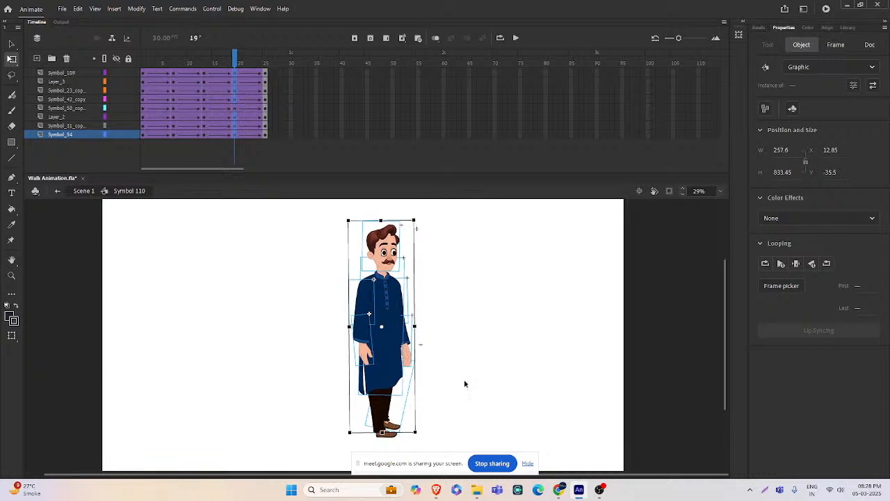
click(465, 383)
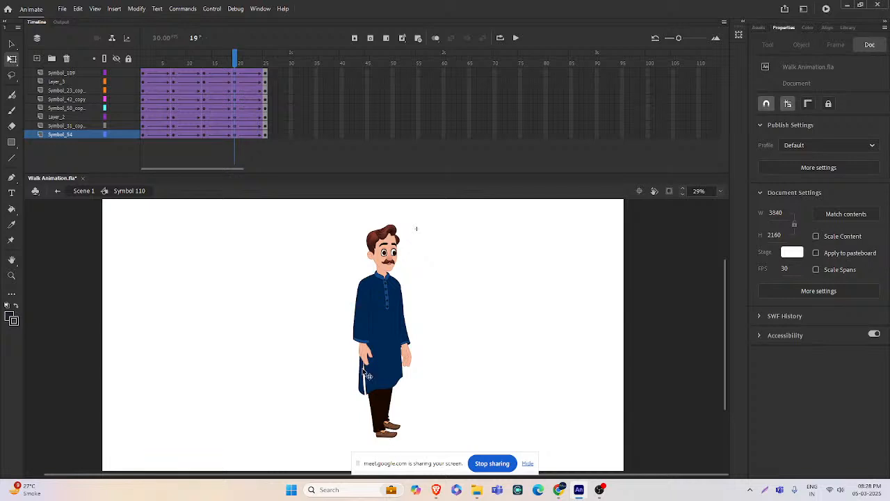
- Tilt the head slightly forward and downward at frame 19
mouse_move(237, 66)
mouse_down()
mouse_move(246, 65)
mouse_move(236, 65)
mouse_up()
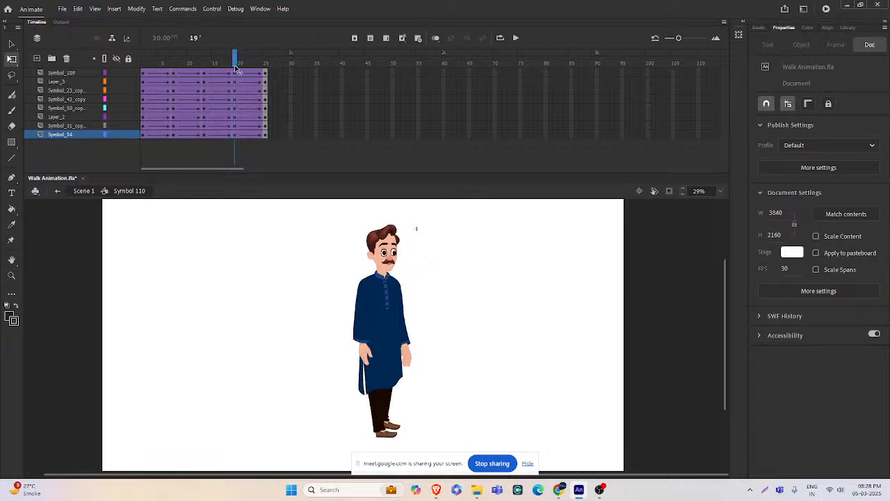
ctrl+click(387, 269)
click(378, 293)
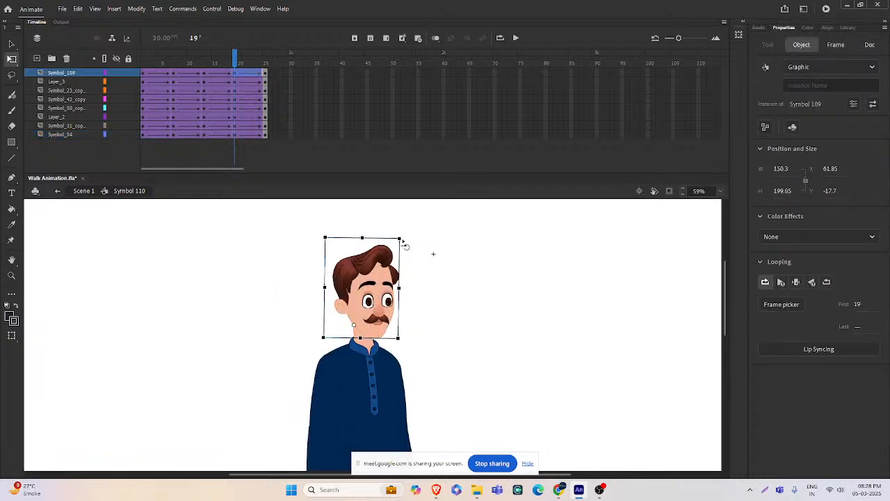
drag(403, 243, 418, 262)
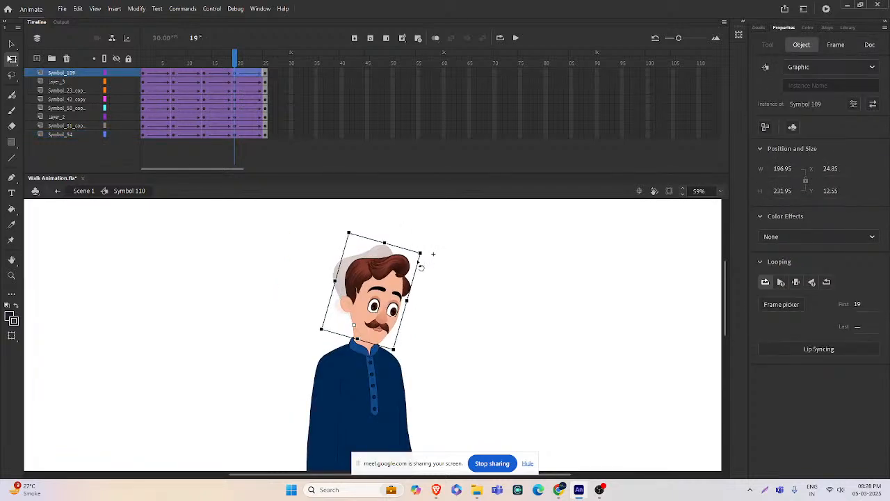
click(417, 311)
key(ctrl+minus)
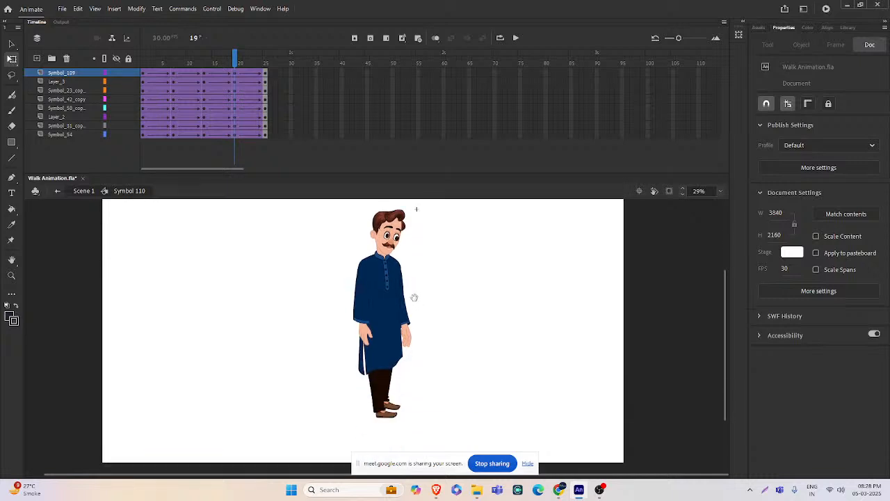
- From frame 7, open the front leg symbol, extend its layer to frame 25, and return to the walk symbol
drag(234, 75, 174, 110)
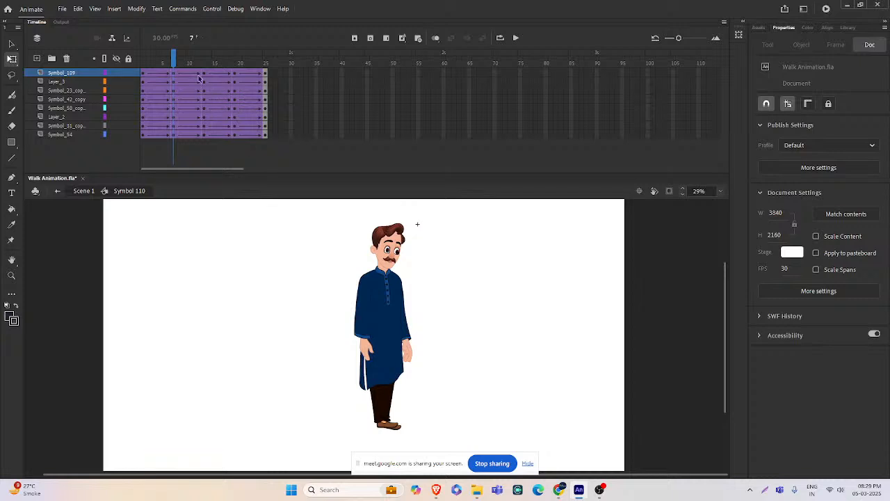
drag(174, 61, 174, 98)
double_click(380, 412)
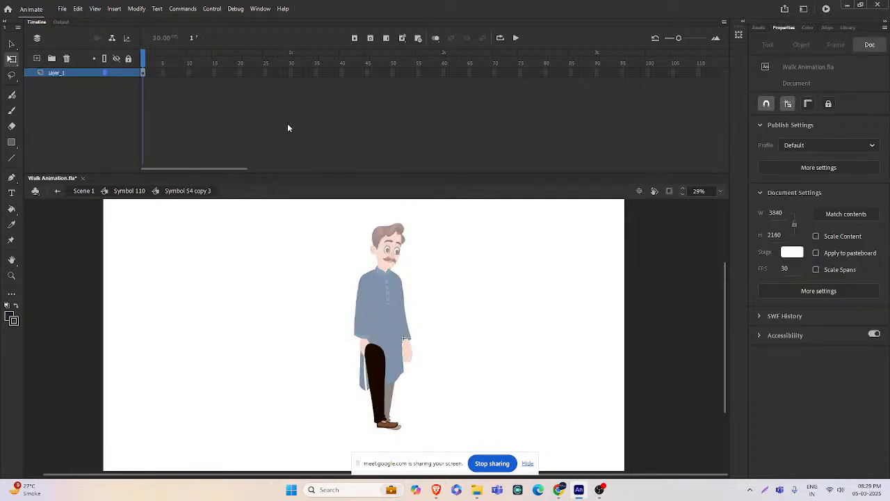
click(265, 74)
key(F5)
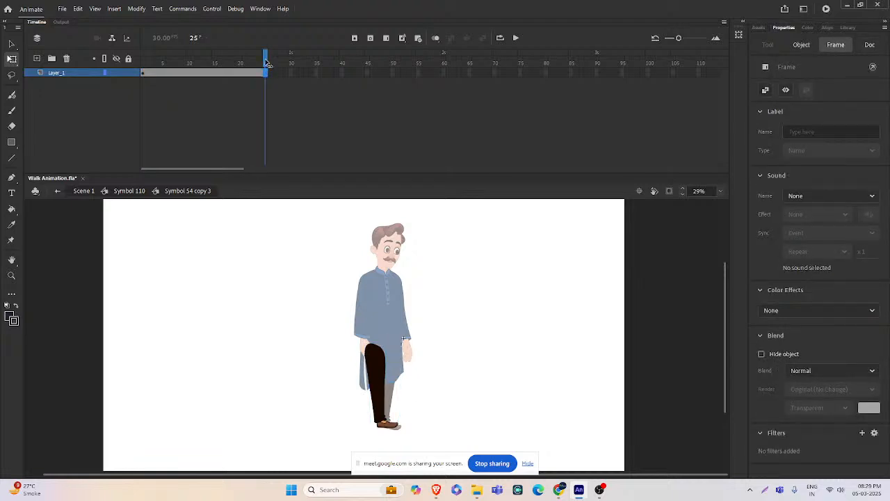
drag(265, 60, 187, 65)
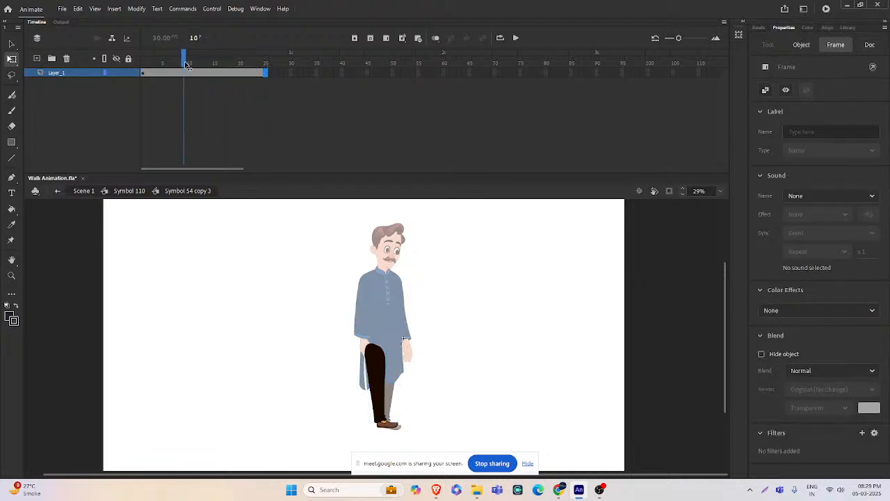
double_click(428, 355)
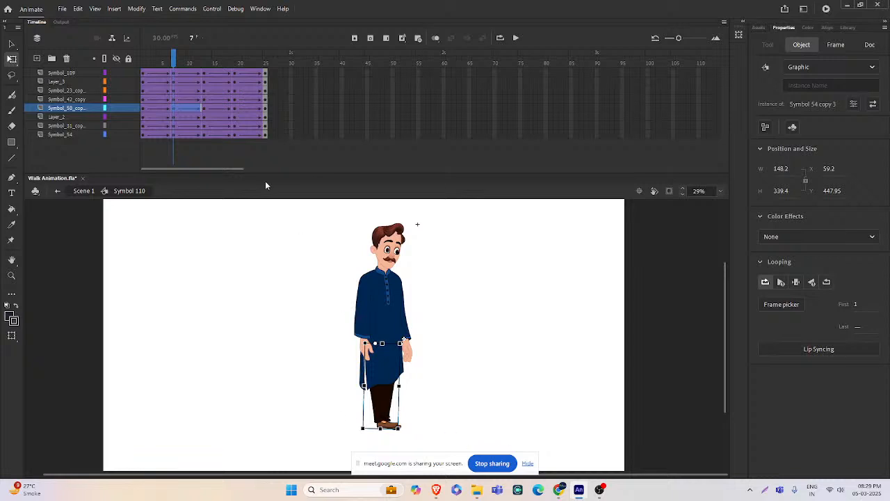
- Reopen the front leg symbol from frame 7 to check its internal playhead position, and return to the walk symbol
drag(174, 58, 178, 91)
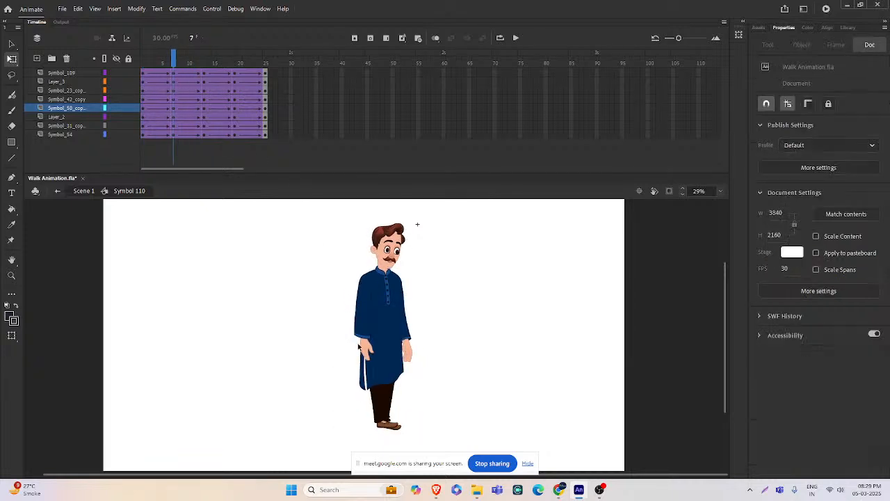
double_click(387, 416)
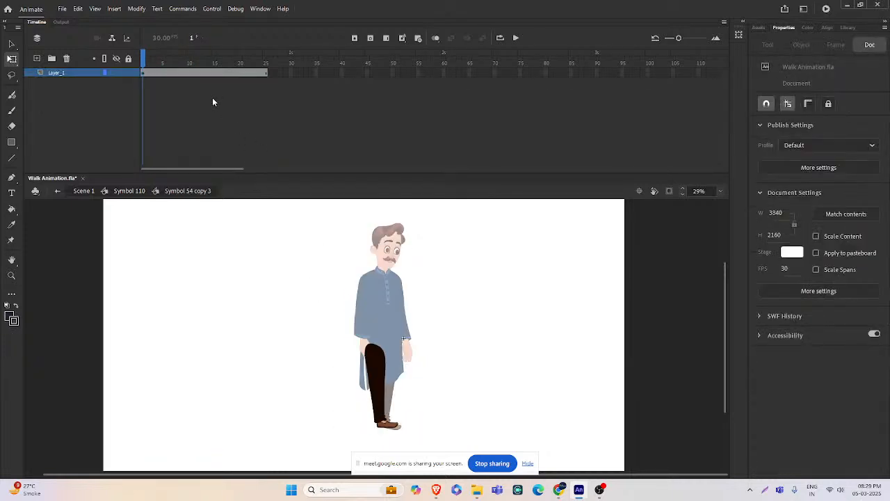
double_click(459, 350)
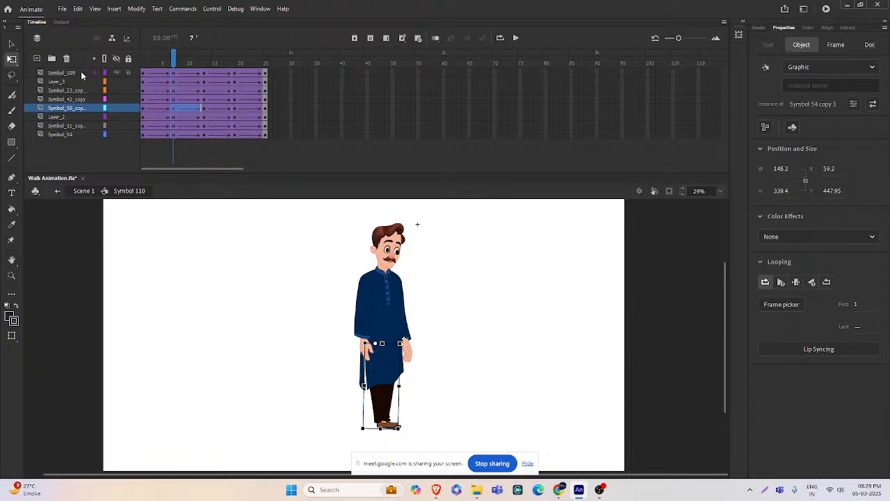
- Select the frames of all layers, Symbol_109 through Symbol_54, and apply Synchronize Symbols
click(81, 72)
shift+click(87, 134)
right_click(165, 138)
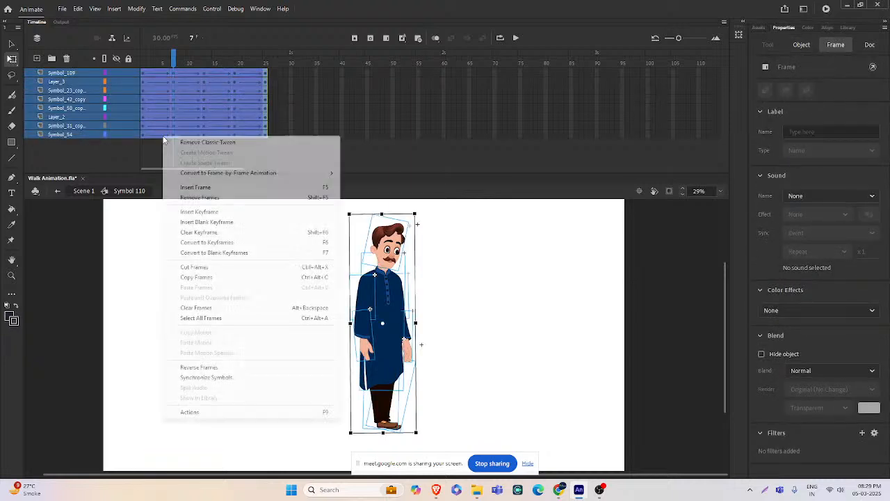
click(222, 380)
click(473, 317)
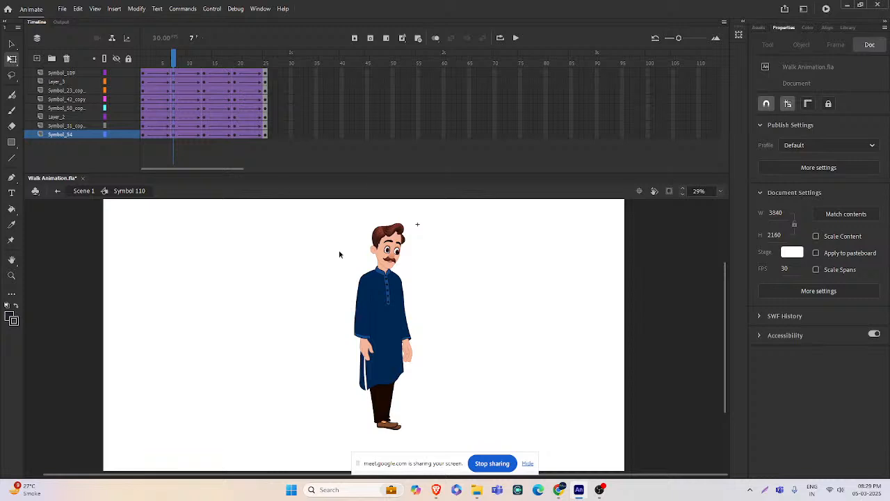
- Open the front leg symbol and insert keyframes at frames 7 and 13 of its layer
double_click(384, 411)
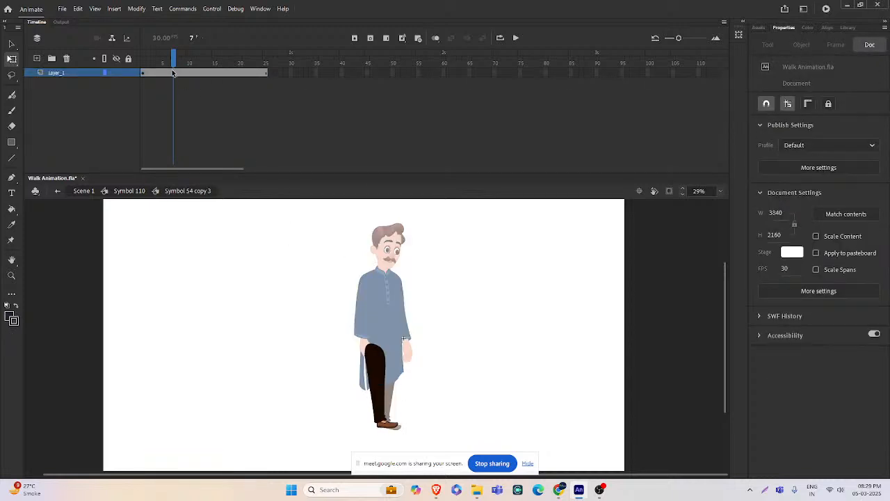
click(173, 73)
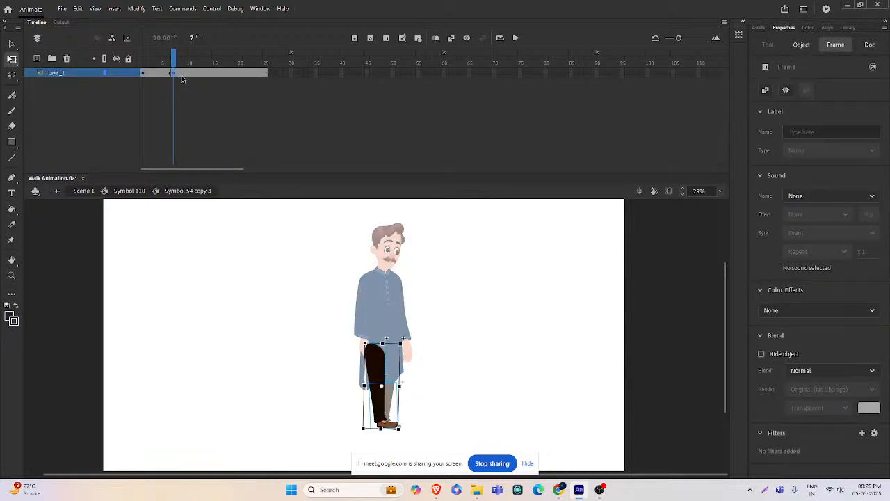
click(205, 73)
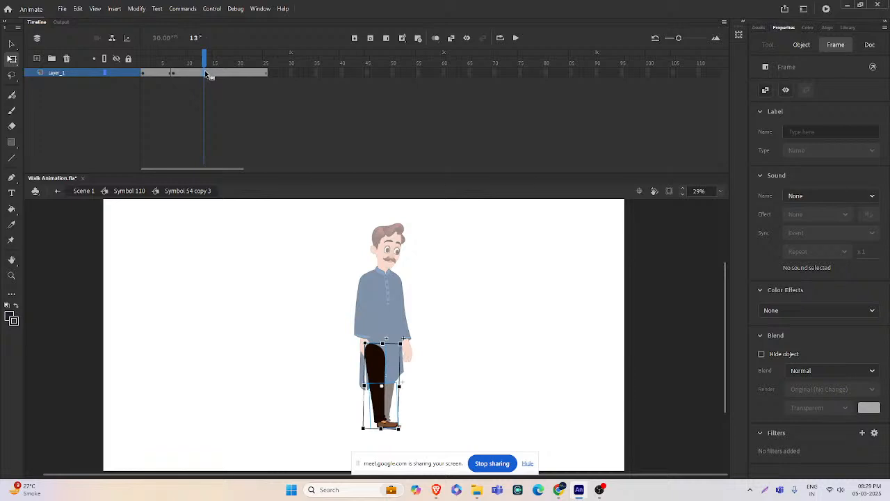
click(173, 73)
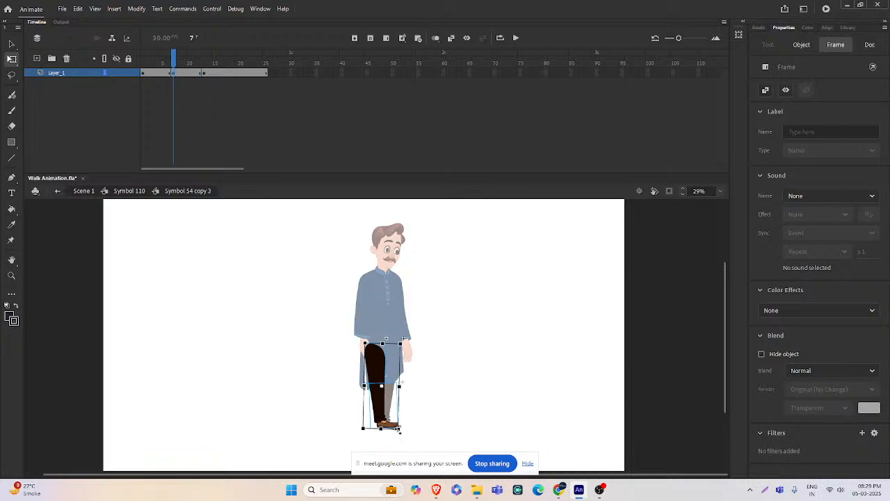
- At frame 7, rotate the lower leg backward so the knee bends and the foot lifts
click(419, 430)
click(384, 417)
drag(402, 437, 346, 413)
drag(344, 412, 356, 417)
click(393, 325)
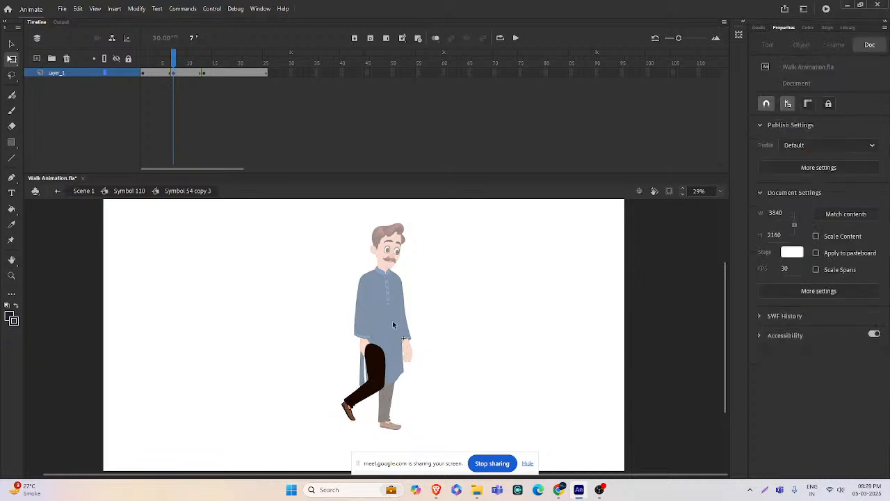
- Apply classic tweens to the leg layer's spans from frame 1 to 7 and from frame 7 to 13
click(169, 74)
click(192, 73)
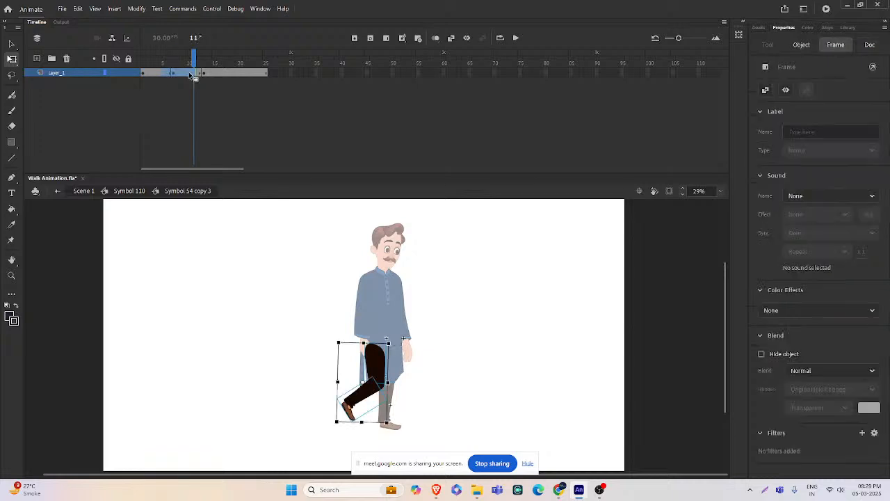
right_click(193, 73)
click(203, 78)
click(169, 74)
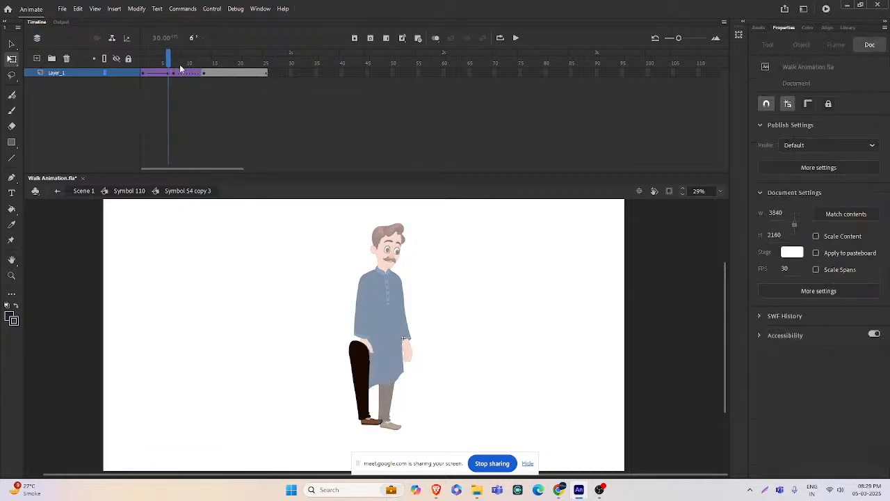
click(185, 74)
right_click(185, 74)
click(200, 80)
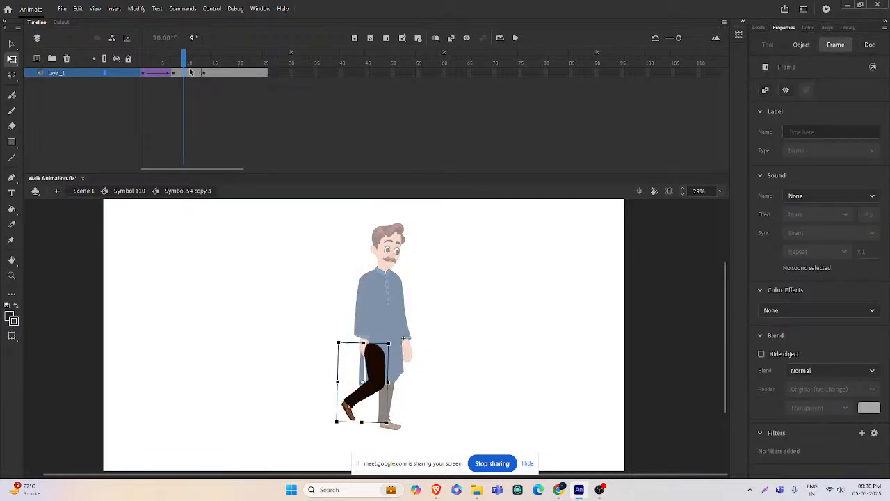
right_click(191, 73)
click(204, 77)
drag(191, 61, 173, 66)
- Remove the classic tweens from both spans of the leg layer between frames 1 and 13
click(337, 246)
scroll(396, 380, up, 3)
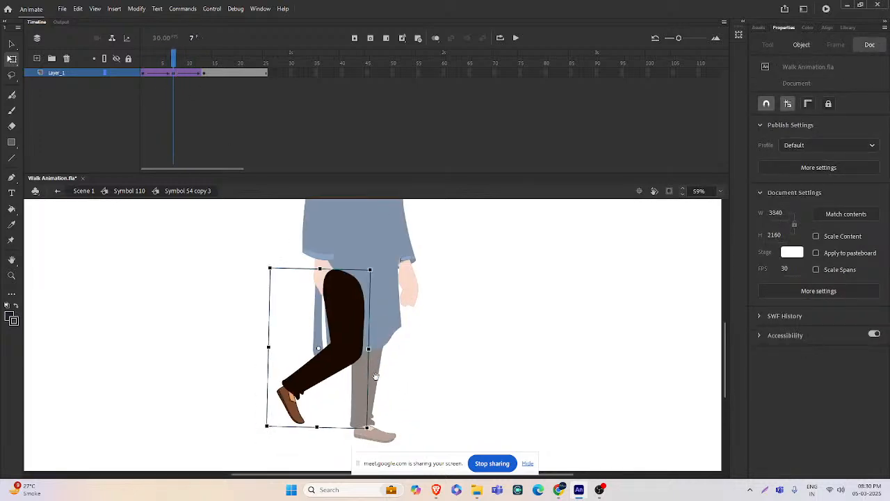
scroll(332, 371, up, 2)
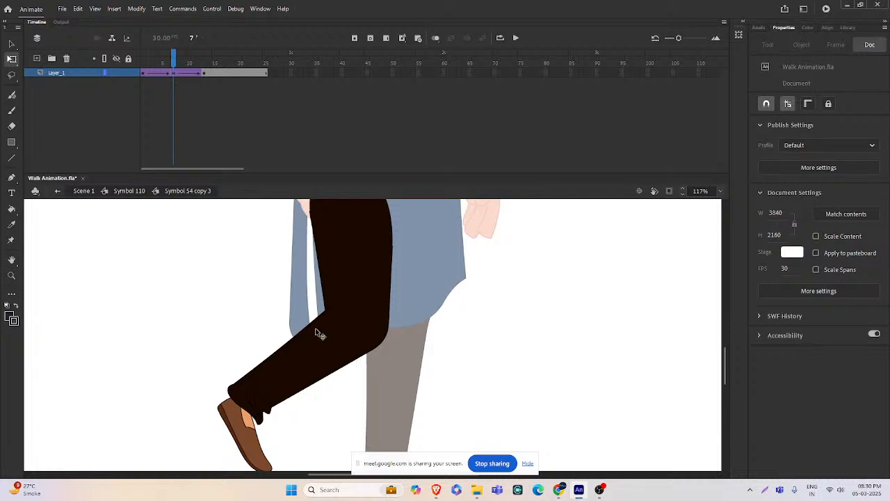
click(332, 355)
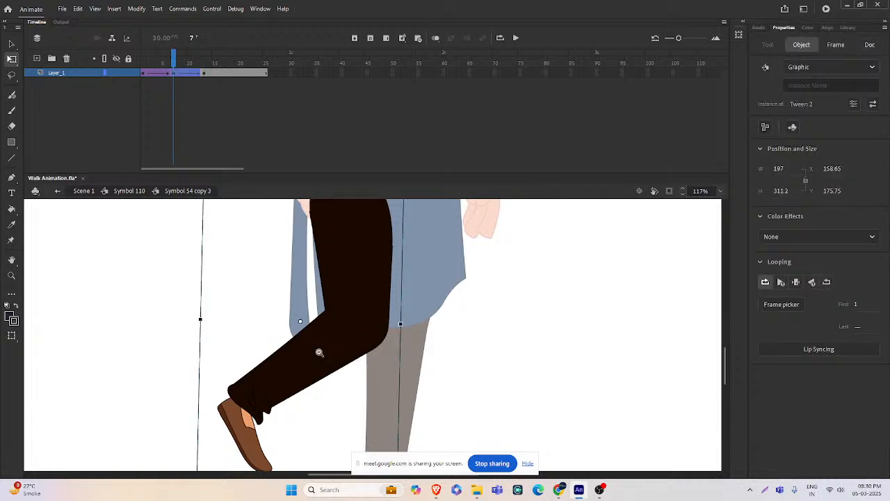
scroll(319, 352, down, 2)
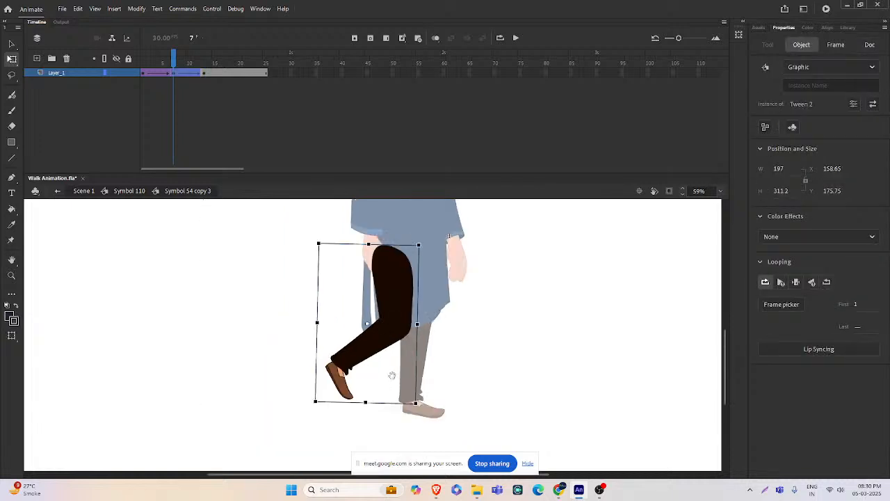
click(217, 72)
click(165, 71)
right_click(165, 71)
click(201, 78)
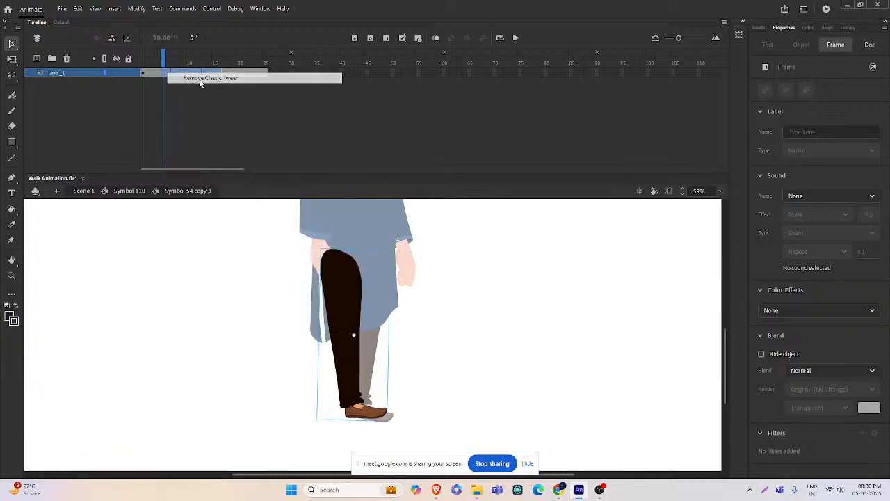
- Open the Tween 1 leg symbol for editing from frame 5
click(349, 359)
scroll(358, 358, up, 2)
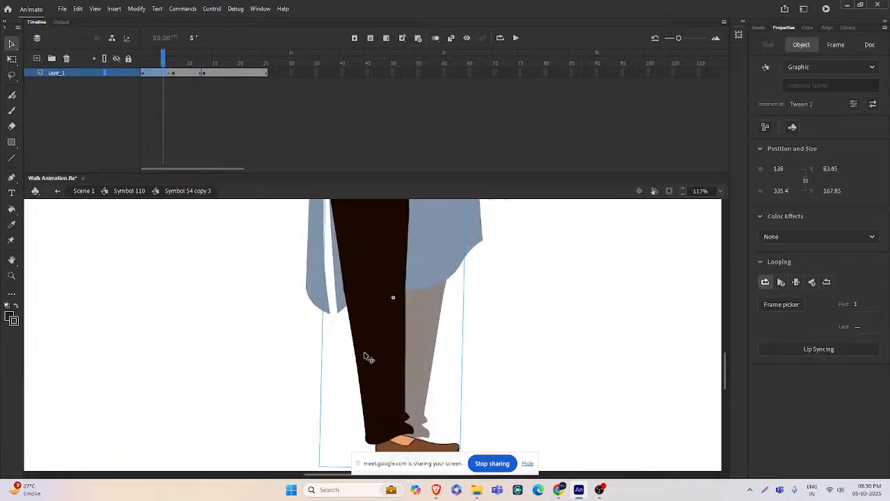
double_click(365, 351)
- Try moving the lower leg and thigh pieces out to the side, undoing each move
drag(242, 232, 357, 408)
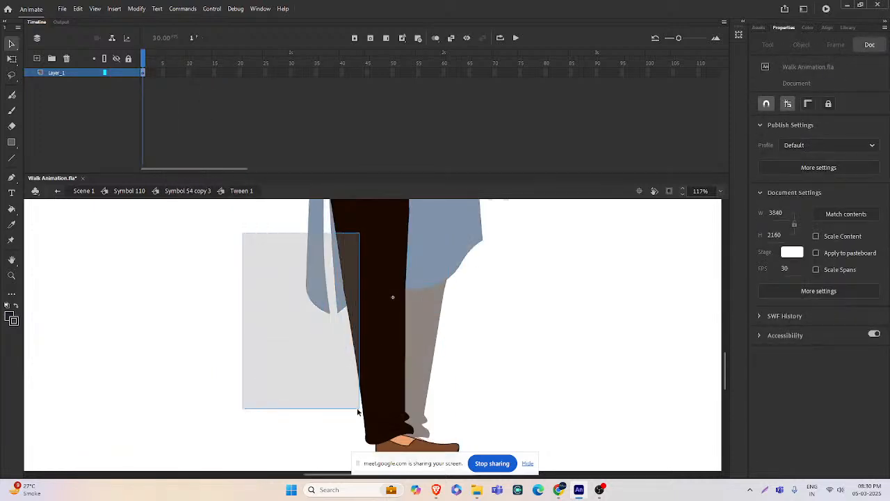
click(328, 358)
drag(365, 326, 280, 344)
key(ctrl+z)
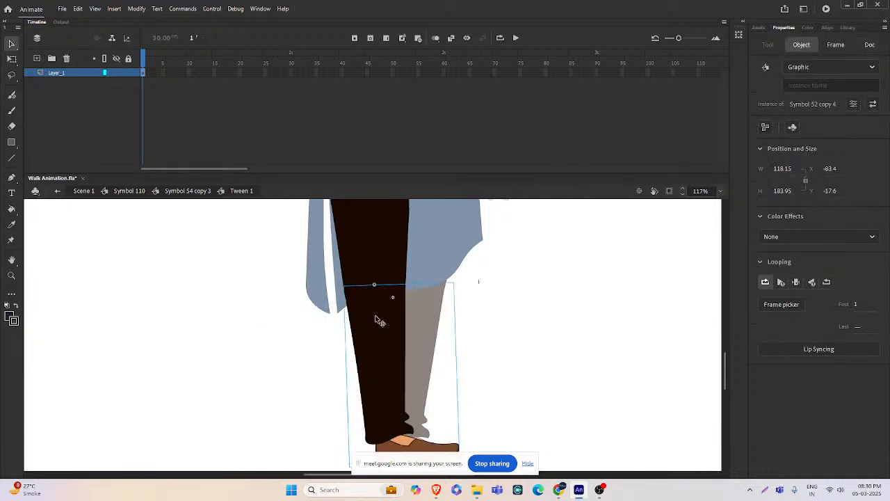
drag(375, 311, 281, 346)
key(ctrl+z)
click(364, 256)
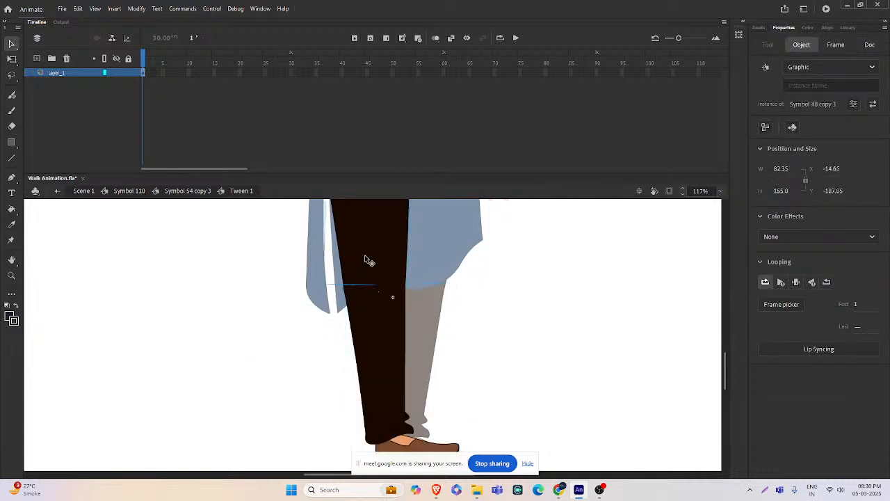
key(ctrl+minus)
drag(373, 307, 278, 298)
key(ctrl+z)
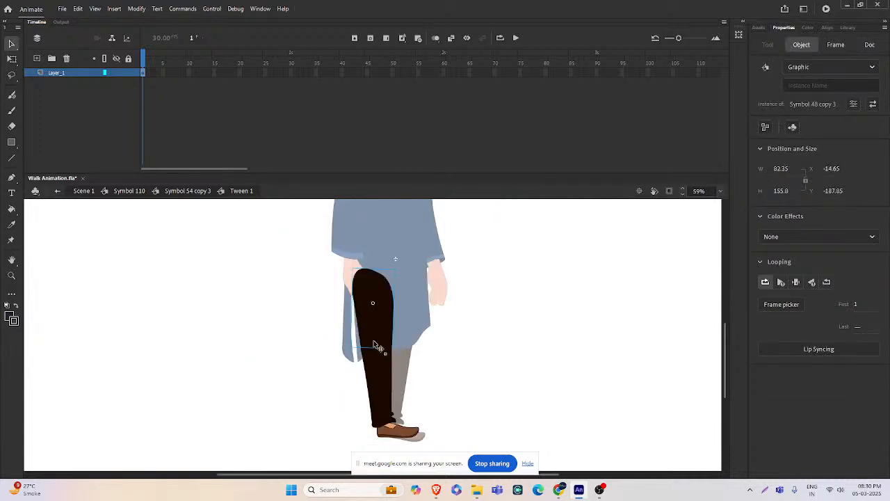
- Move the thigh piece onto its own new layer above Layer_1, then hide that layer
drag(401, 383, 345, 359)
click(334, 366)
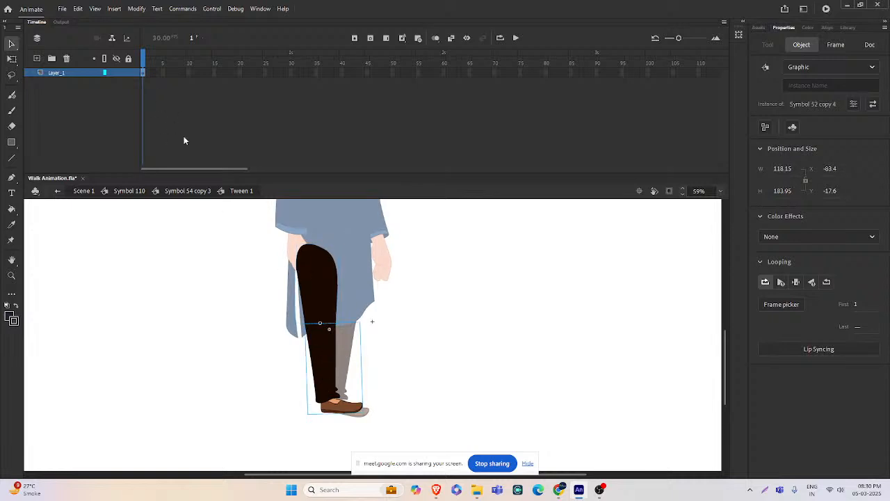
click(312, 308)
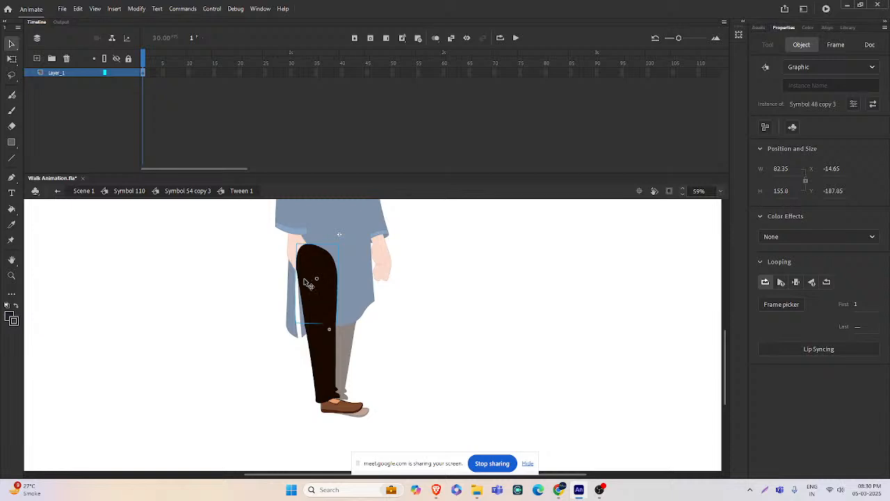
key(Delete)
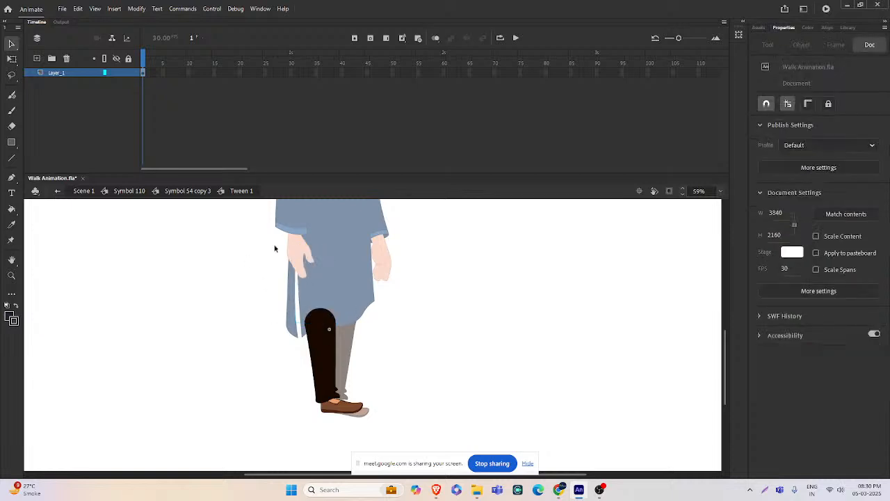
click(52, 59)
key(ctrl+v)
click(116, 73)
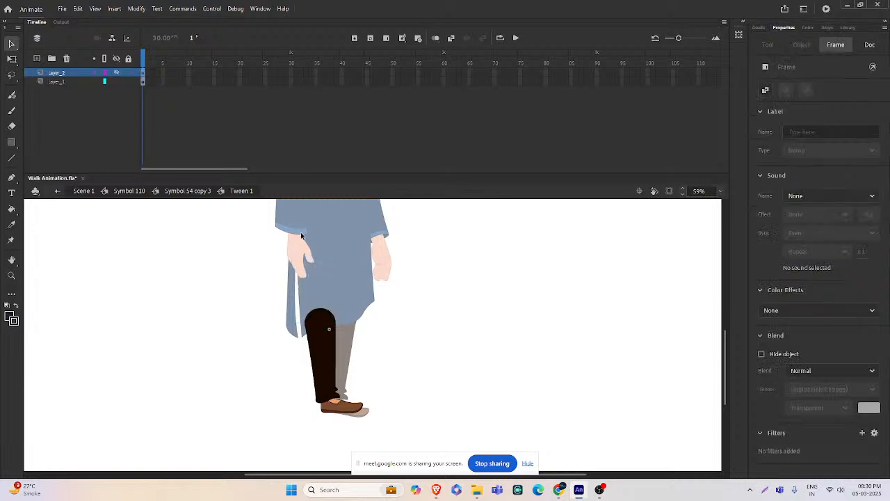
- Move the round knee piece onto its own new layer between the thigh and lower leg layers
click(321, 323)
click(214, 210)
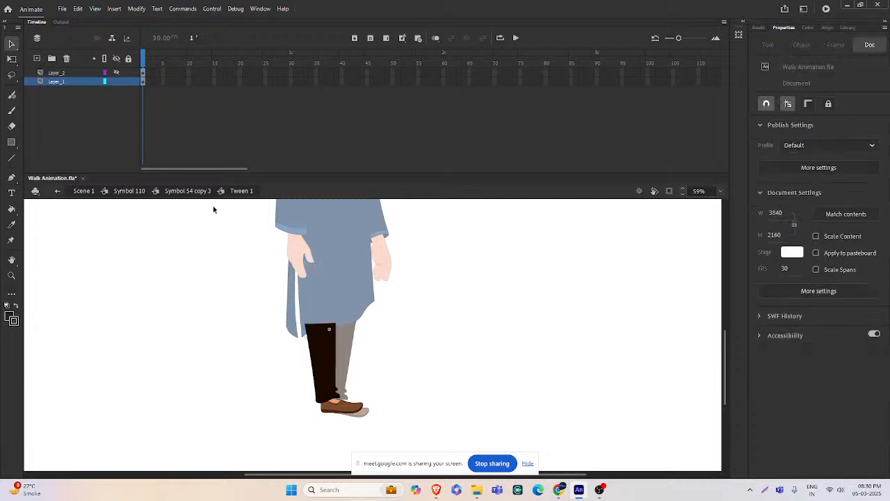
click(37, 58)
key(ctrl+v)
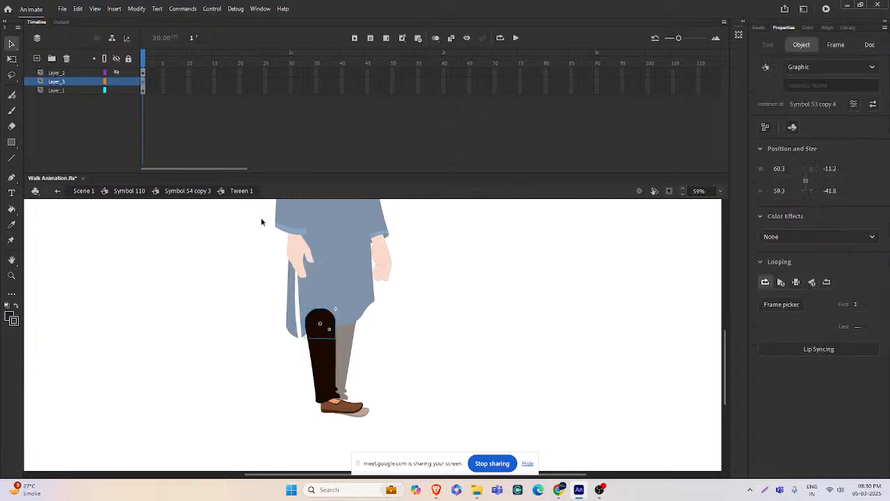
- Extend the thigh, knee and lower leg layers to frame 25
click(328, 363)
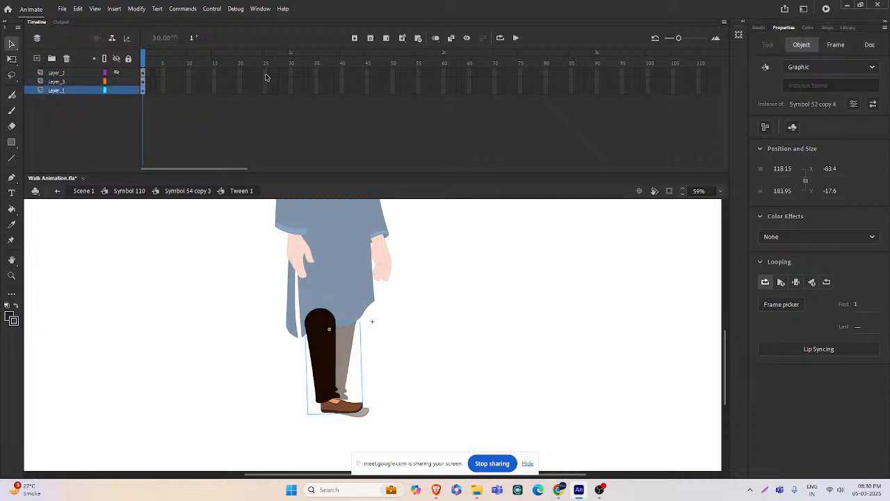
drag(265, 77, 269, 102)
key(F5)
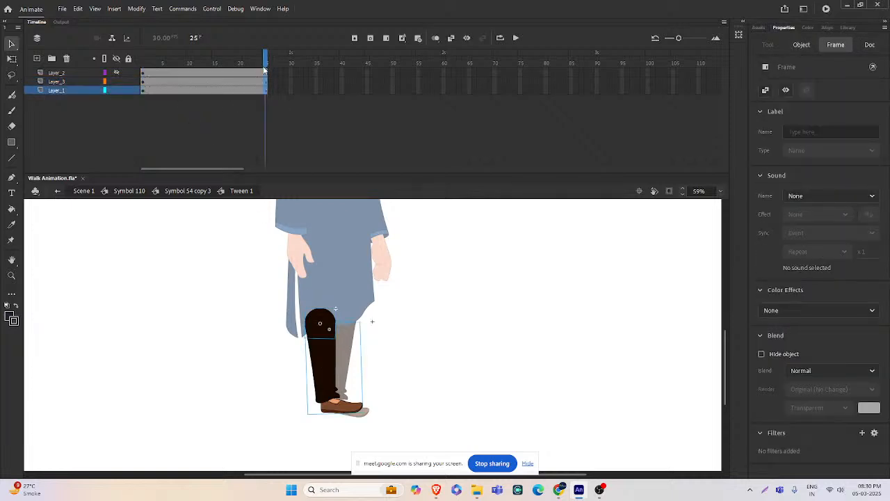
- With the thigh layer hidden, select the round knee piece with the Free Transform tool to show its pivot point
click(115, 73)
ctrl+click(320, 337)
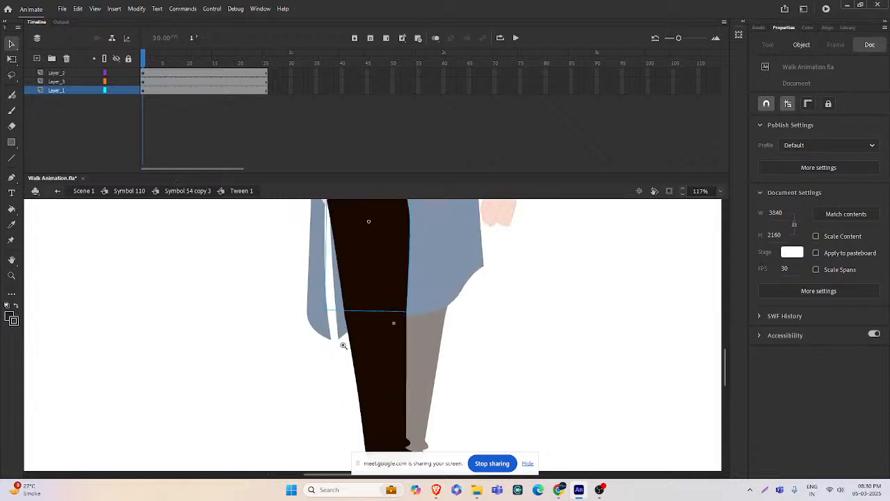
ctrl+click(363, 322)
click(117, 73)
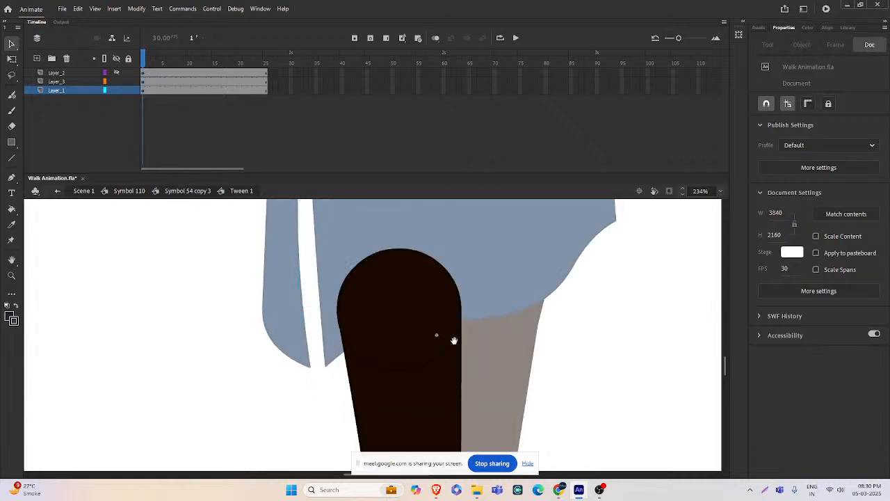
drag(454, 340, 389, 328)
click(351, 290)
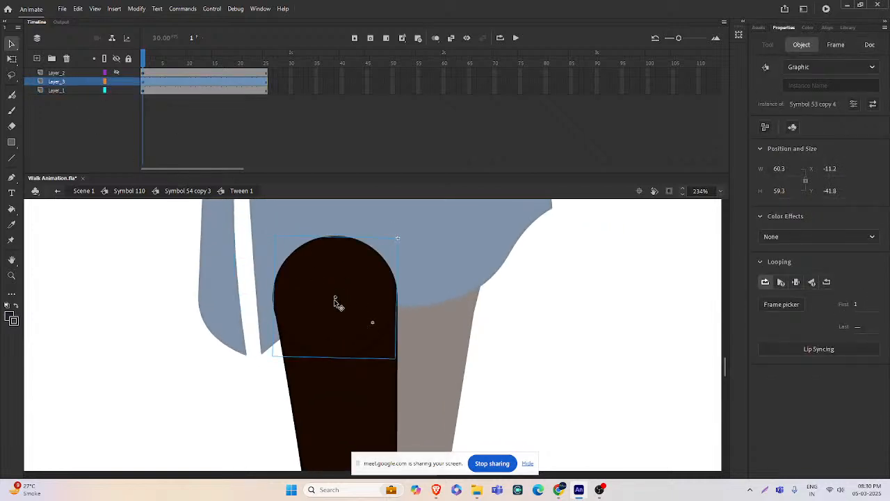
key(q)
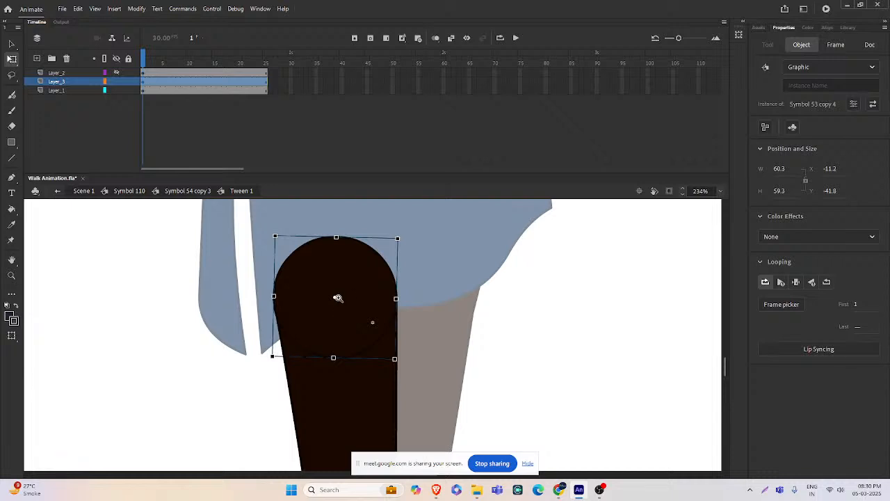
ctrl+click(341, 306)
ctrl+click(340, 306)
drag(329, 279, 323, 272)
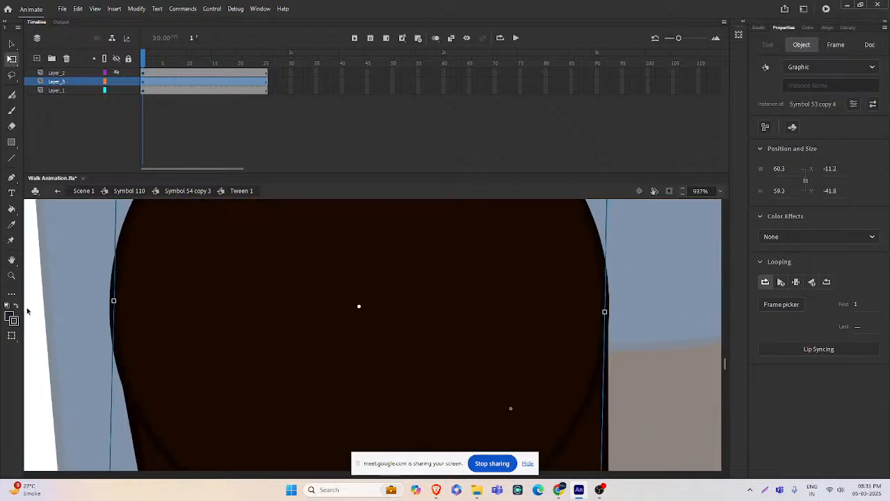
- Show the rulers and place a vertical and a horizontal guide crossing at the knee piece's pivot point
key(ctrl+alt+shift+r)
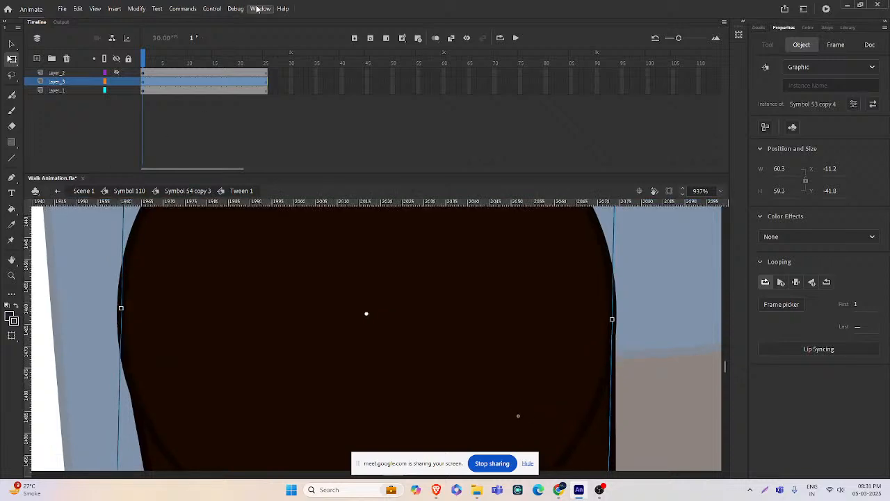
click(96, 9)
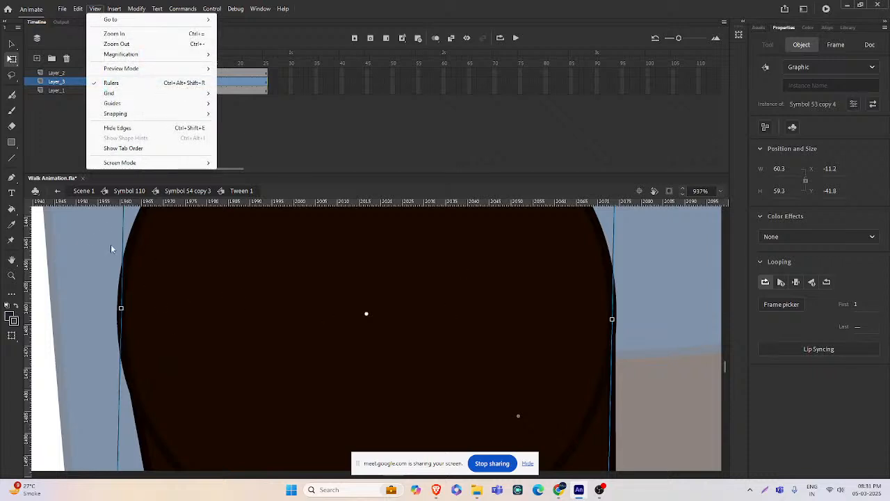
click(27, 291)
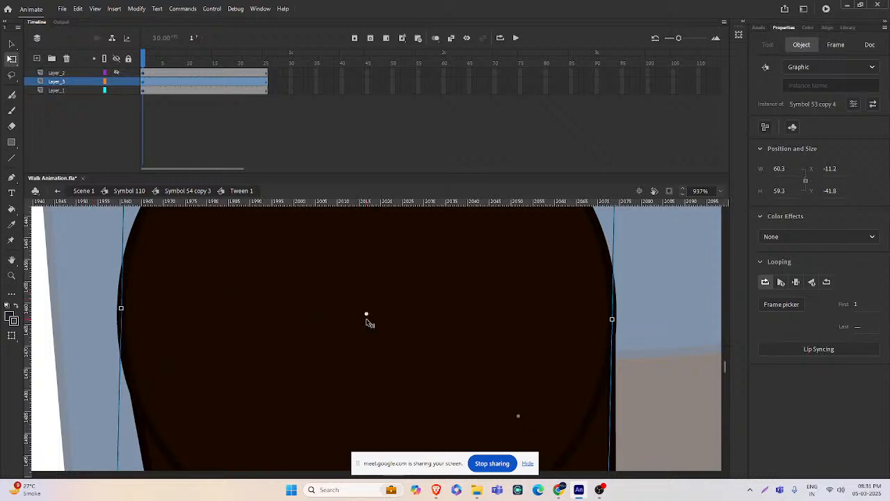
drag(368, 318, 367, 310)
drag(379, 203, 383, 316)
key(ctrl+minus)
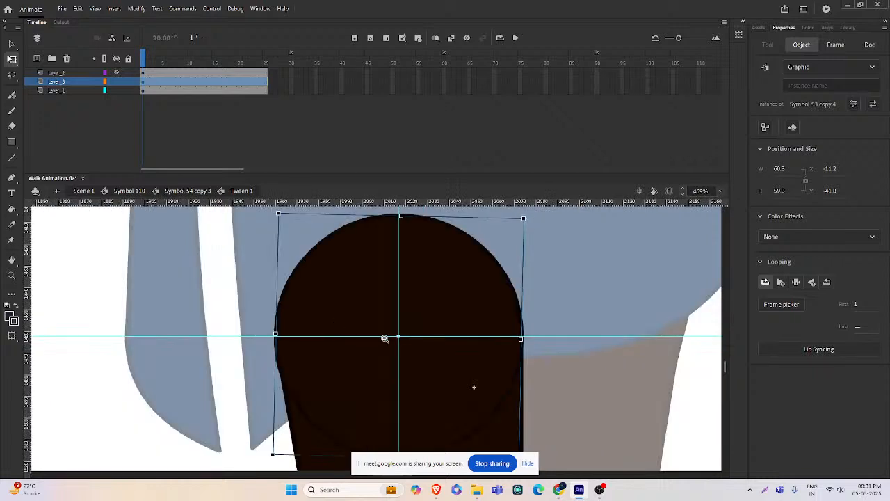
- Reorder the leg layers so the lower leg is on top, the thigh in the middle and the knee piece beneath
ctrl+shift+click(385, 338)
drag(406, 358, 356, 274)
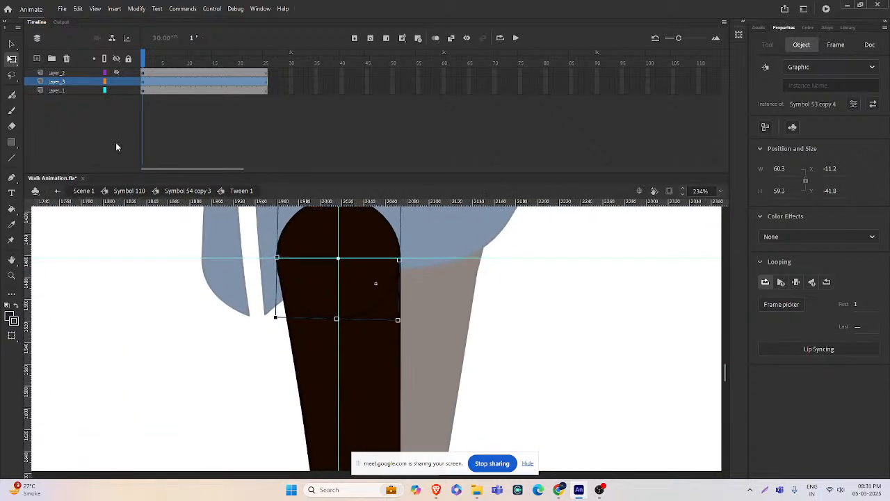
drag(77, 83, 84, 93)
click(71, 84)
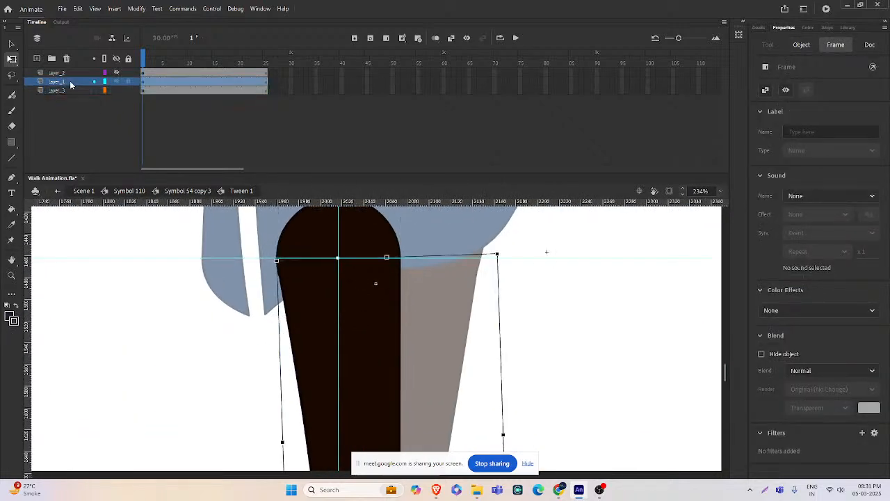
key(ctrl+minus)
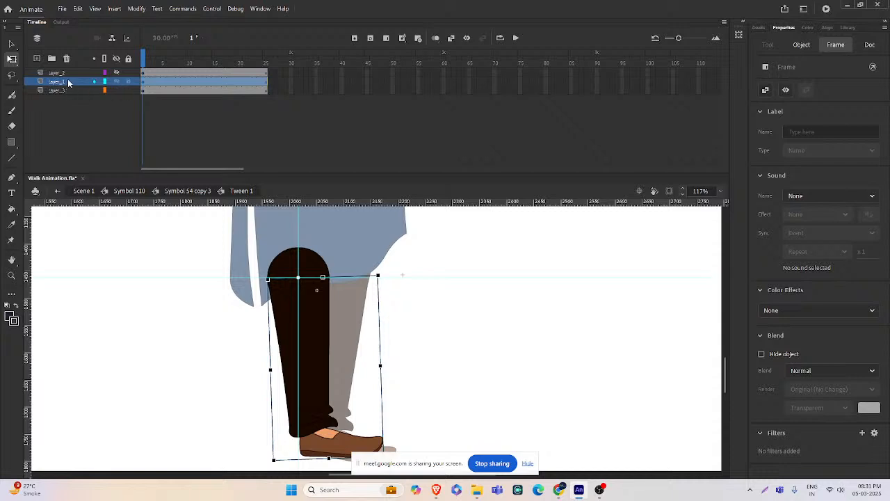
drag(73, 68, 73, 69)
click(421, 362)
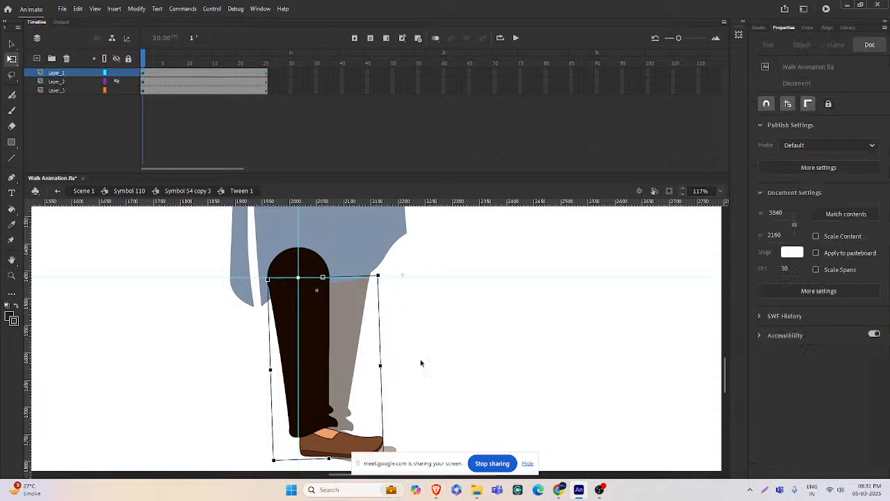
- Select the lower leg and examine closely how its pivot point lines up with the guides crossing at the knee
click(313, 361)
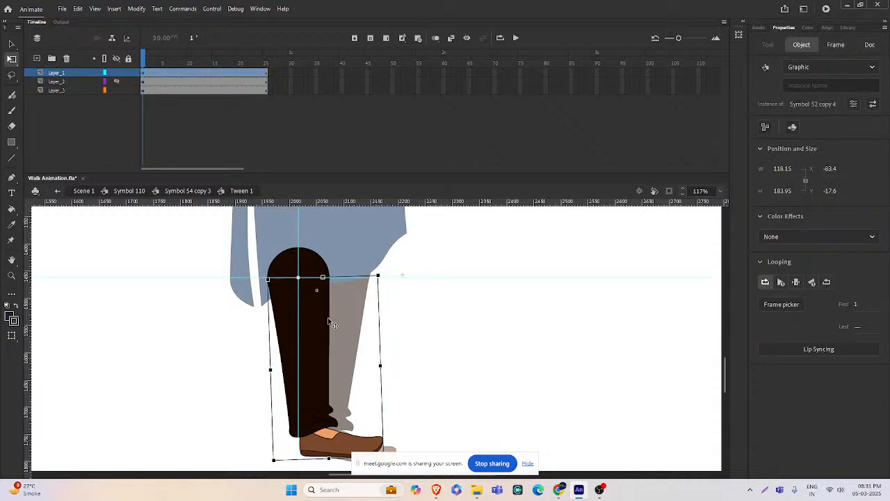
key(ctrl+equal)
key(ctrl+equal)
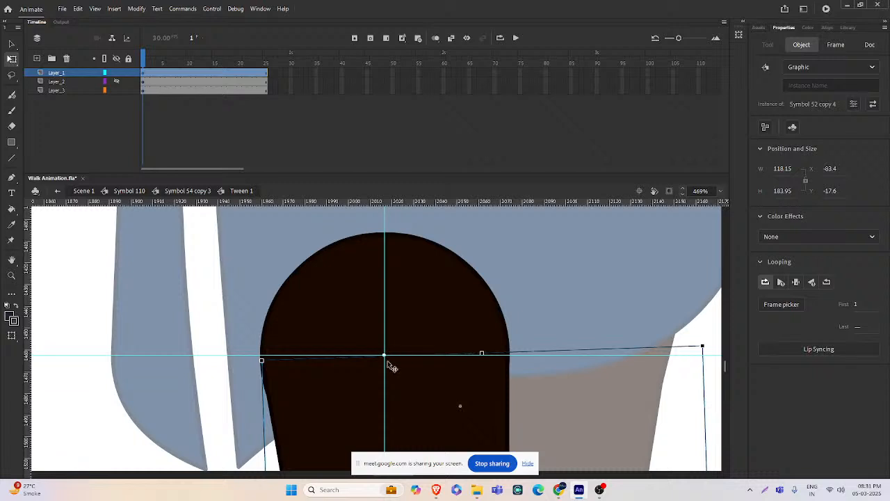
key(ctrl+minus)
key(ctrl+minus)
key(ctrl+minus)
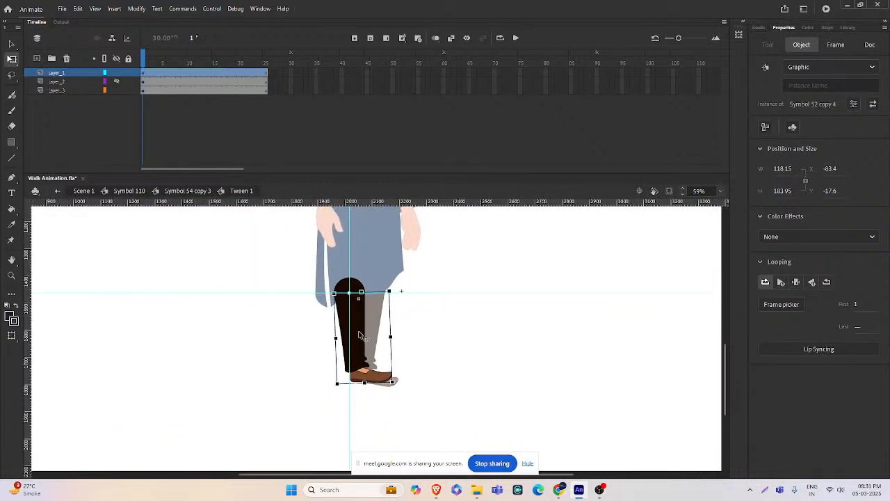
key(ctrl+equal)
key(ctrl+equal)
key(ctrl+equal)
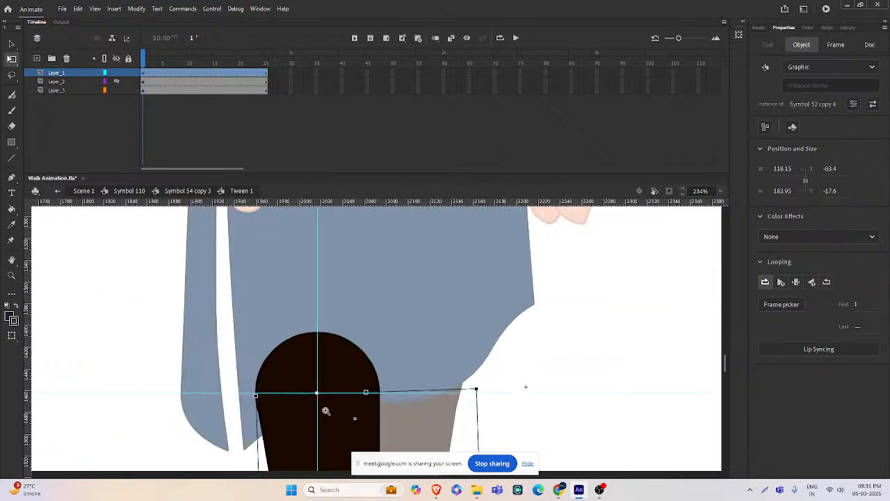
key(ctrl+equal)
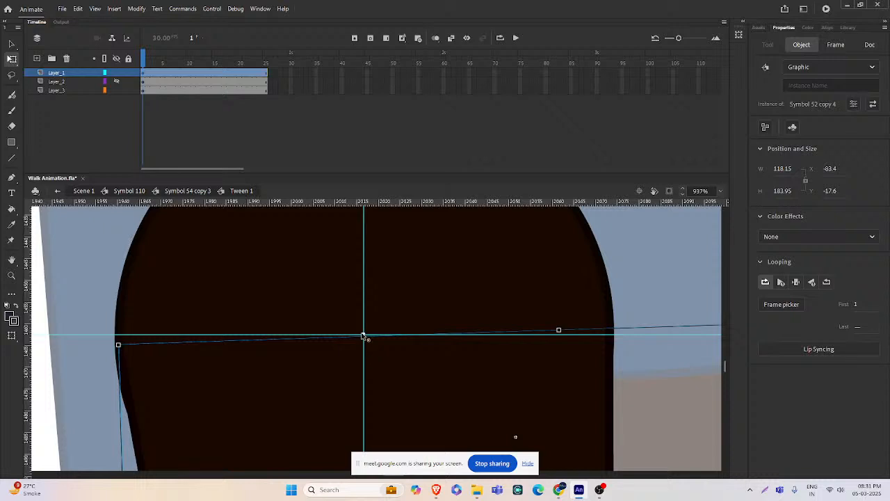
key(ctrl+minus)
key(ctrl+minus)
key(ctrl+minus)
key(ctrl+minus)
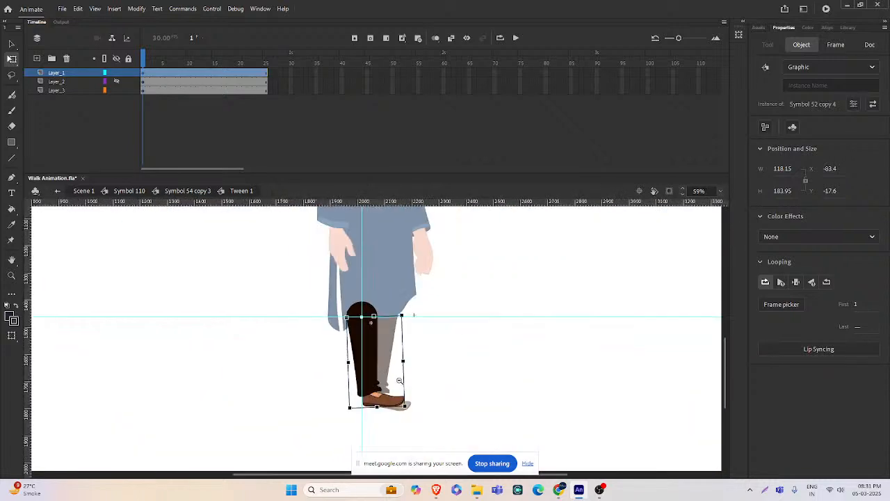
- Test the knee joint by rotating the lower leg backward about its pivot, and undo the rotation
drag(411, 400, 296, 376)
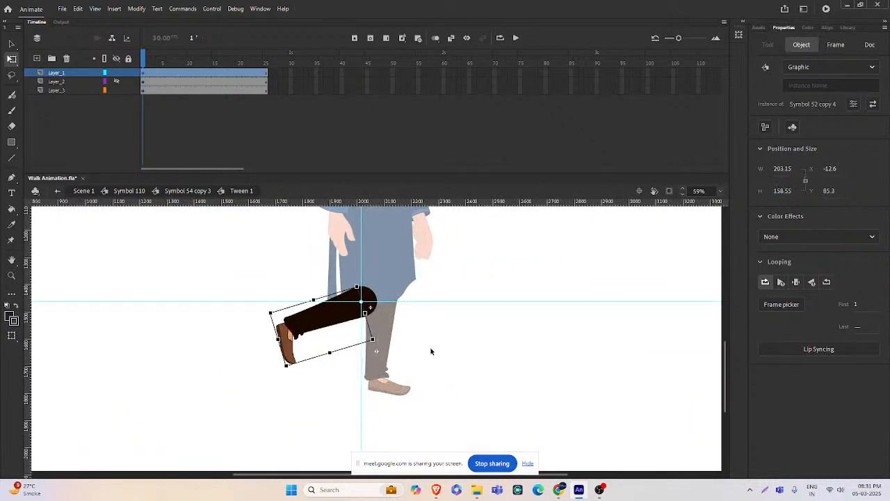
click(430, 347)
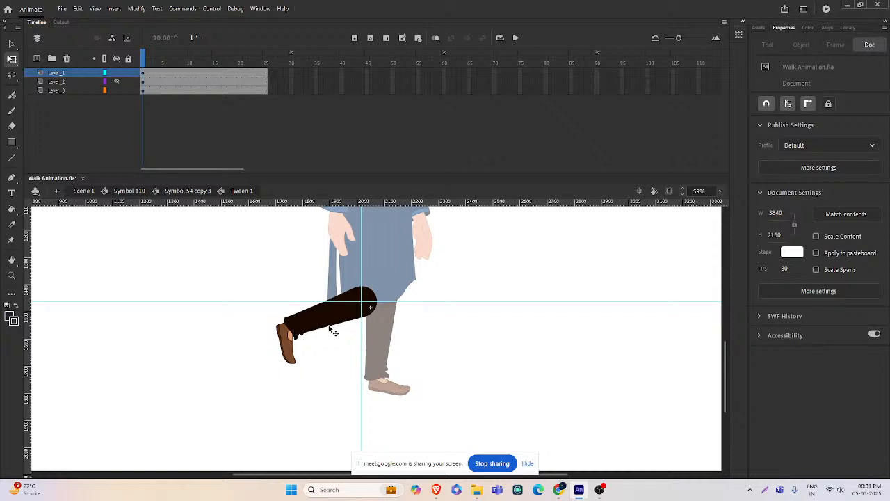
key(ctrl+equal)
key(ctrl+equal)
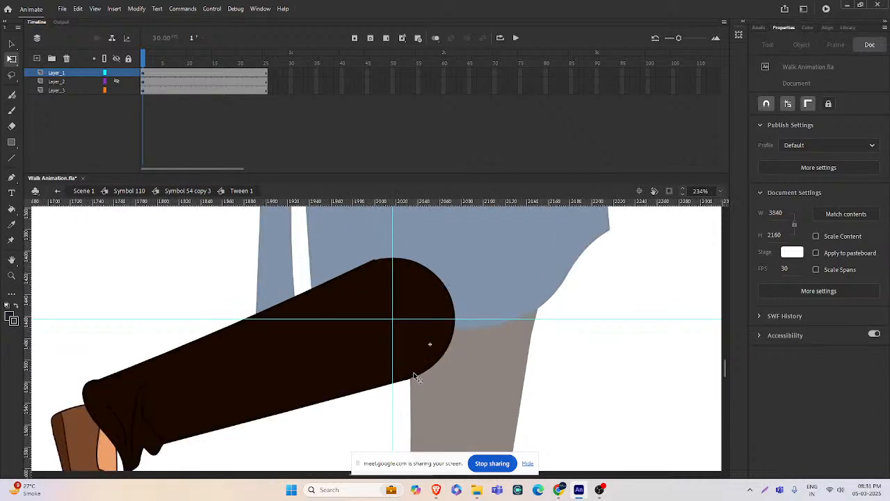
key(ctrl+z)
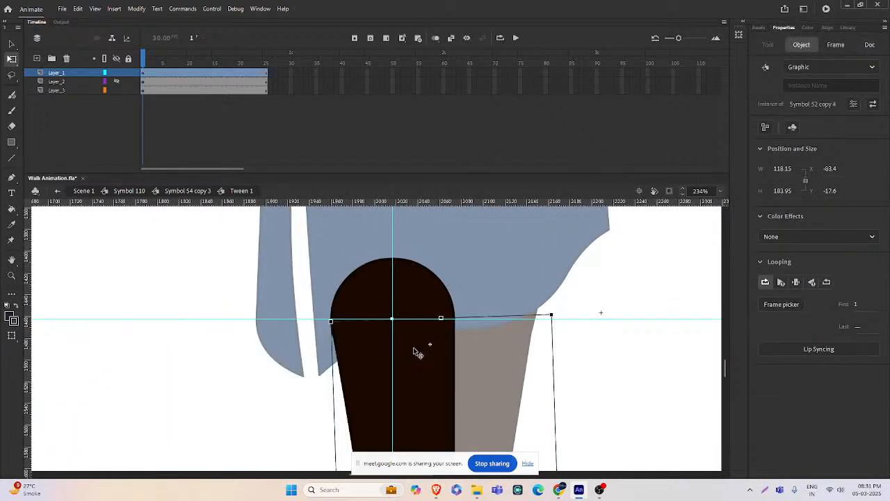
- Show the hidden thigh layer again and remove the horizontal and vertical guides at the knee
ctrl+alt+click(372, 332)
ctrl+alt+click(372, 332)
drag(432, 378, 371, 336)
click(271, 271)
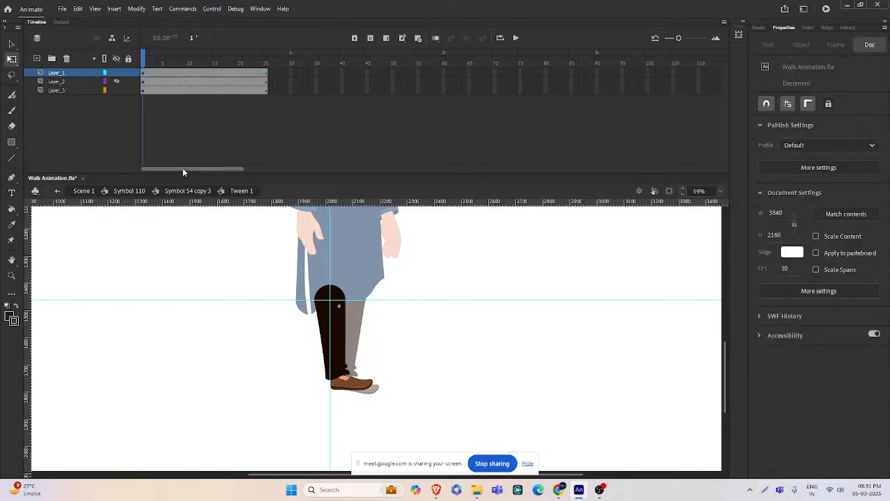
key(ctrl+z)
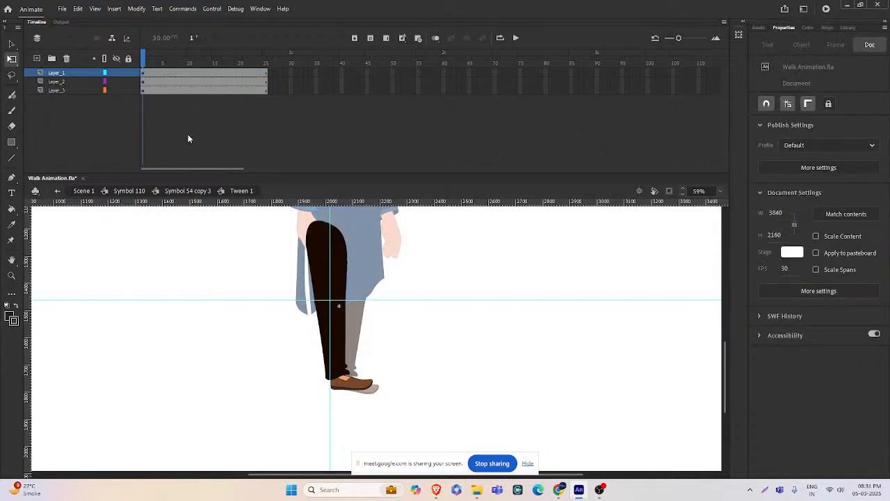
drag(352, 300, 355, 132)
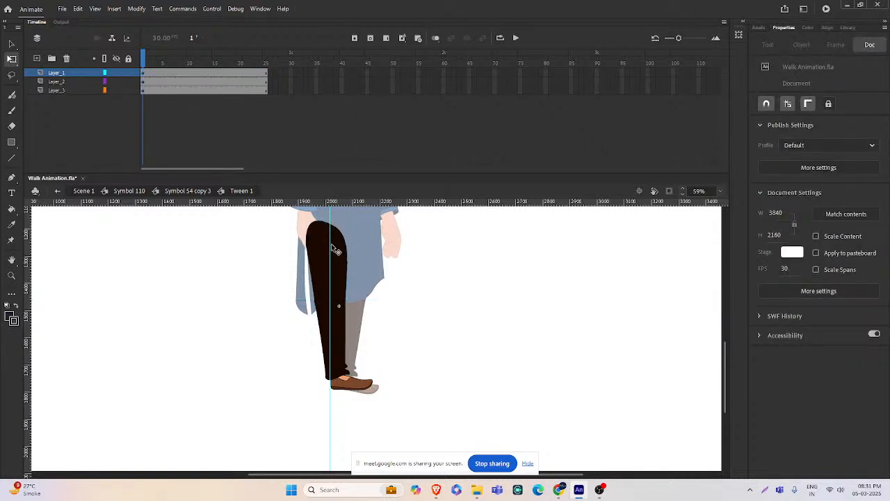
drag(331, 250, 7, 177)
- Insert keyframes for the lower leg layer at frames 7 and 13
click(337, 348)
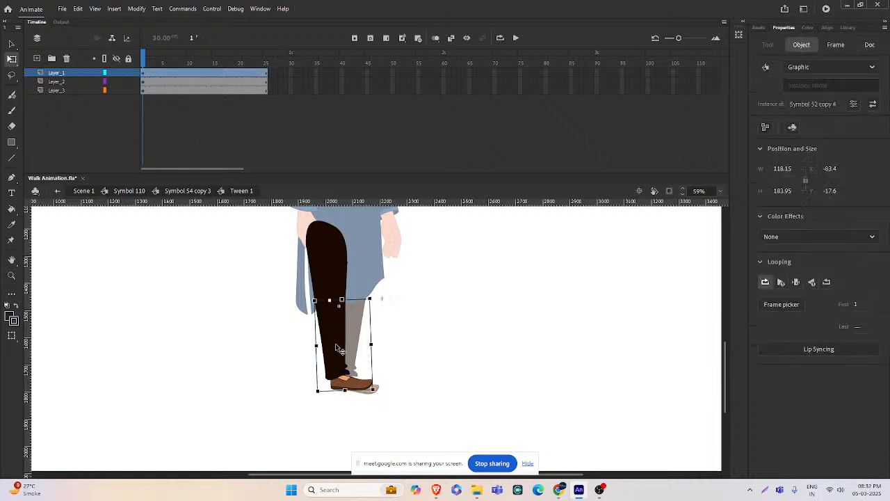
click(160, 73)
click(164, 74)
click(168, 74)
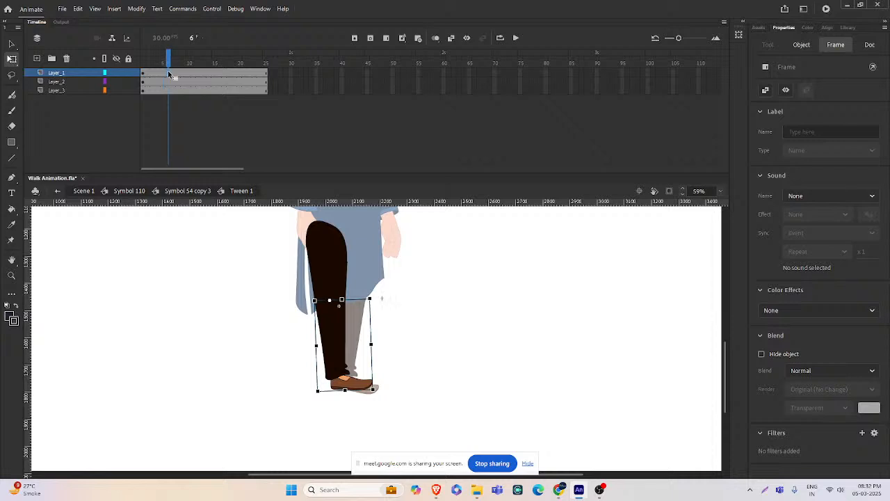
click(174, 74)
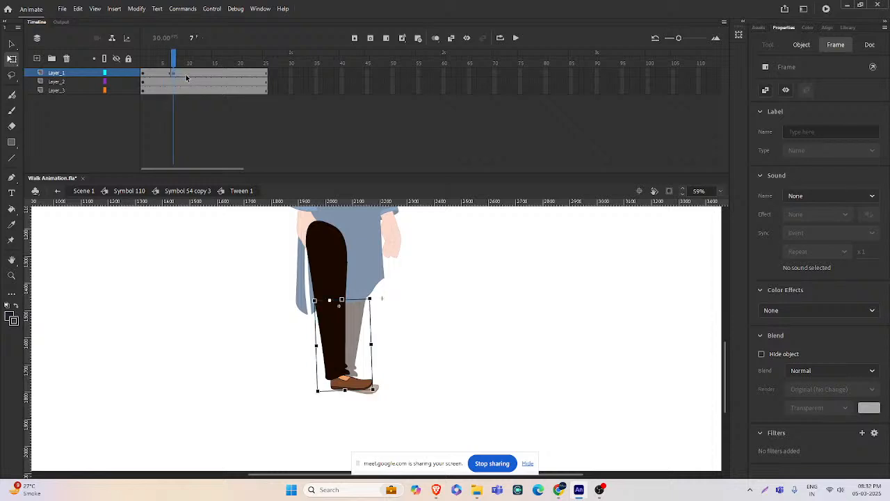
click(204, 74)
key(F6)
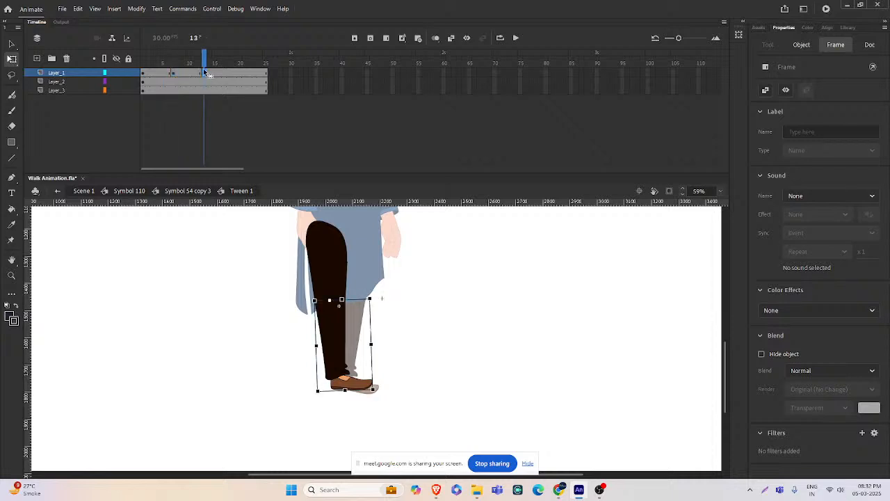
- At frame 7, rotate the lower leg backward about the knee so the foot lifts behind the body
drag(205, 66, 174, 66)
click(344, 359)
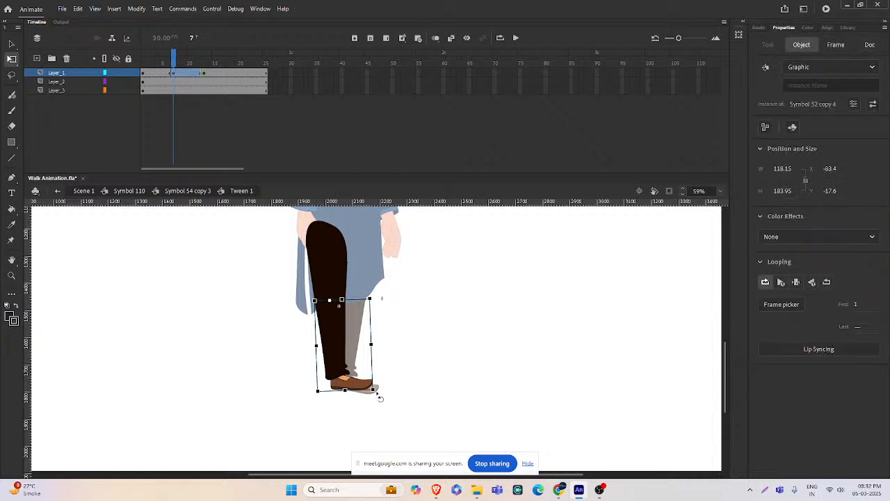
drag(380, 398, 264, 336)
click(394, 348)
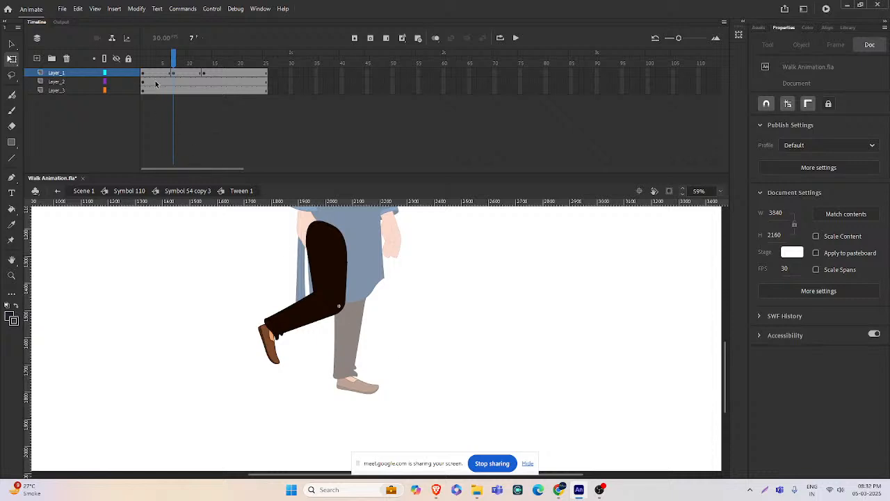
- Create classic tweens between the lower leg keyframes at frames 1, 7 and 13
drag(162, 73, 203, 93)
right_click(183, 73)
click(206, 78)
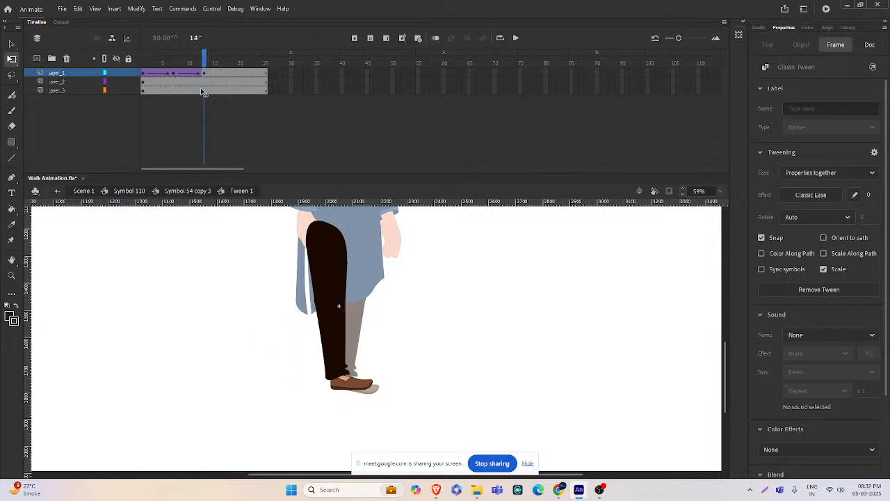
- Return to the parent symbol, Symbol 54 copy 3, and preview the leg pose at frames 3 and 7
double_click(440, 325)
click(466, 331)
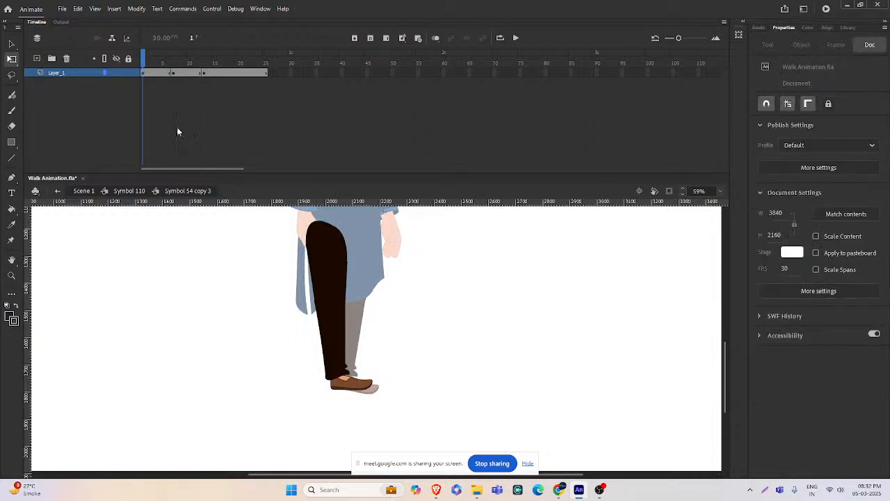
click(155, 73)
double_click(424, 302)
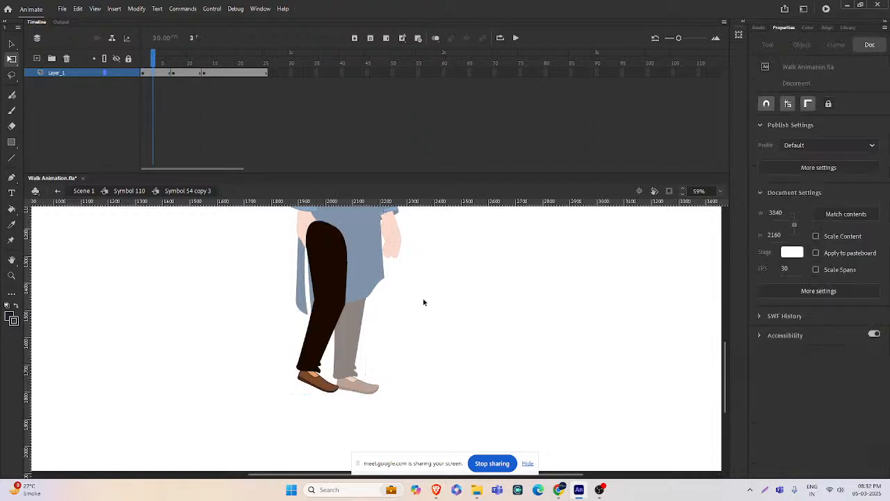
double_click(253, 245)
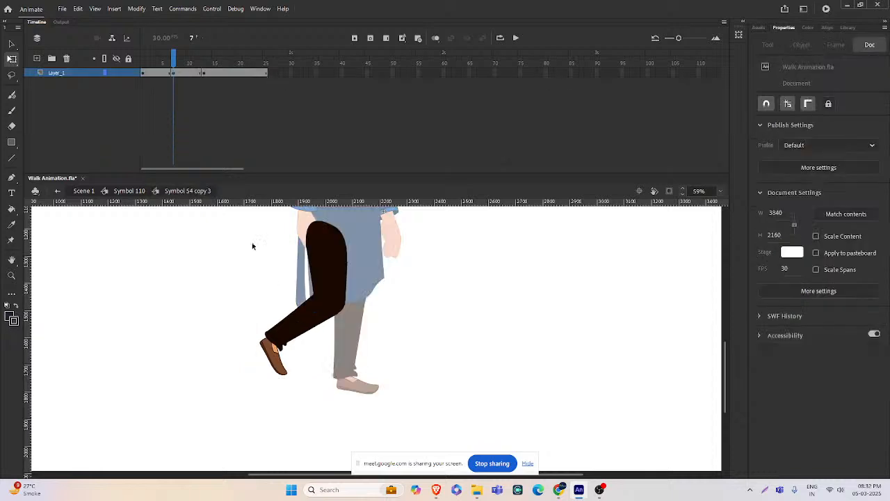
- Open the Tween 2 symbol used at frame 7, examine its lower leg piece, and go back out to Symbol 110
double_click(311, 327)
double_click(450, 352)
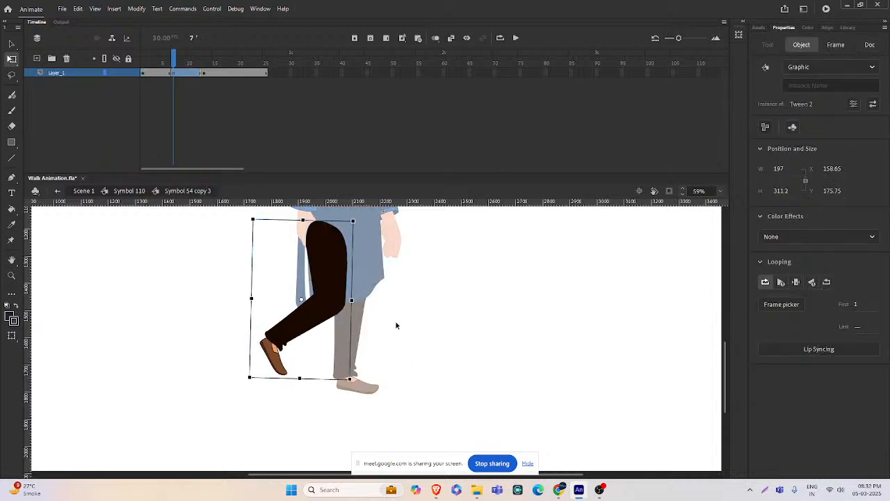
double_click(322, 299)
click(324, 284)
click(312, 318)
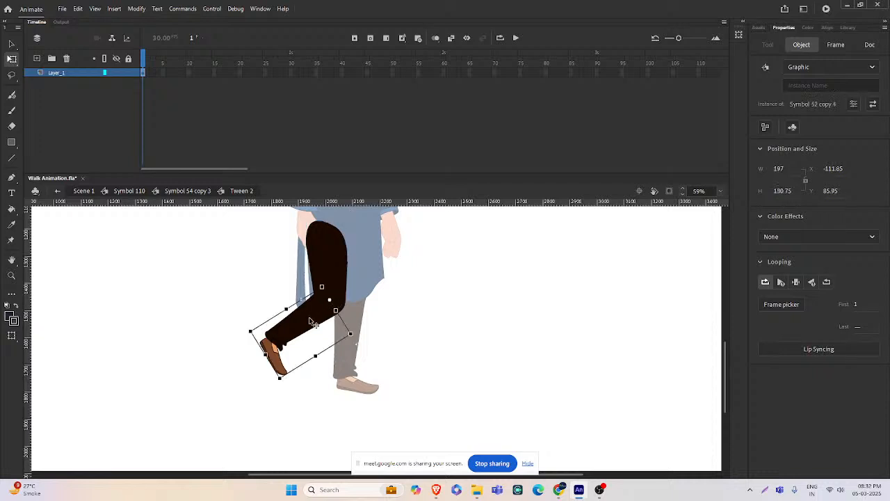
double_click(440, 313)
double_click(451, 321)
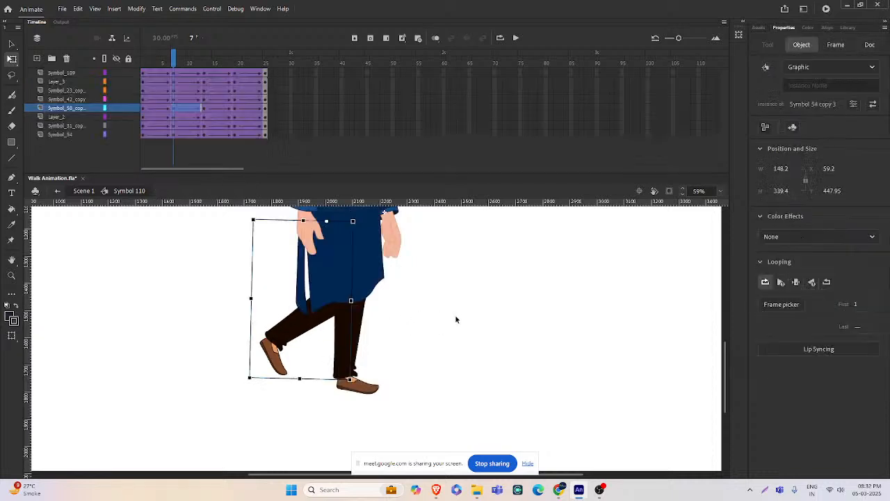
- Re-enter Tween 2 through the back leg, examine its separate thigh and lower leg pieces, and return to Symbol 110
click(452, 327)
double_click(322, 327)
double_click(321, 327)
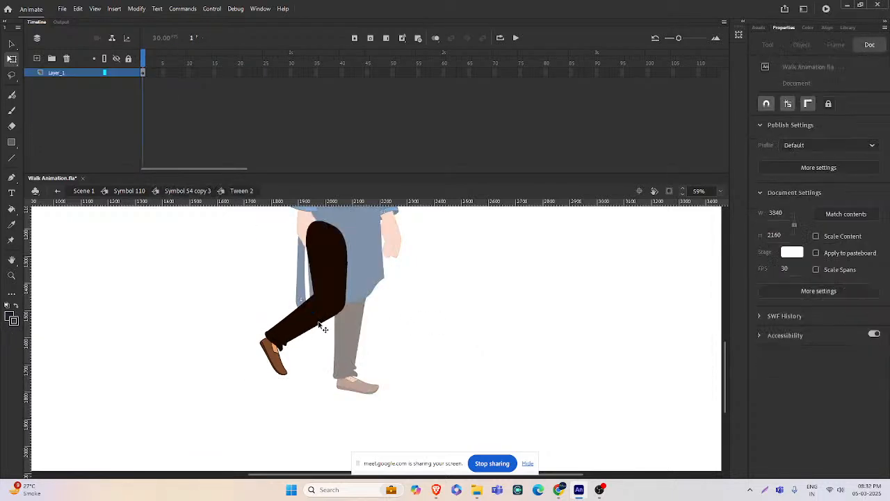
double_click(318, 324)
double_click(324, 278)
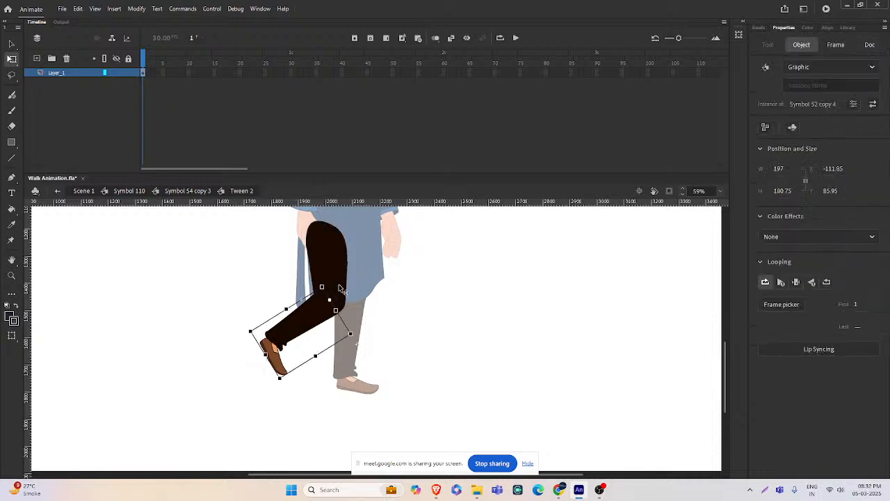
click(408, 290)
double_click(339, 275)
double_click(417, 285)
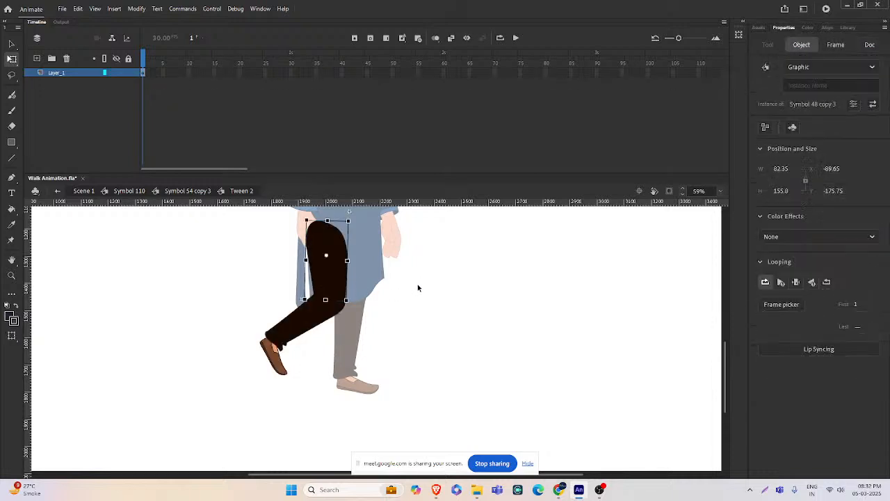
double_click(417, 286)
click(417, 285)
click(323, 290)
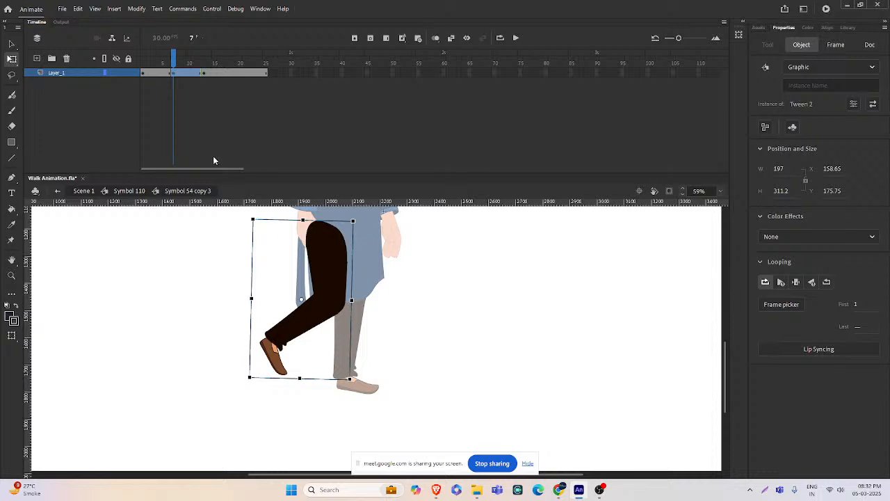
double_click(430, 304)
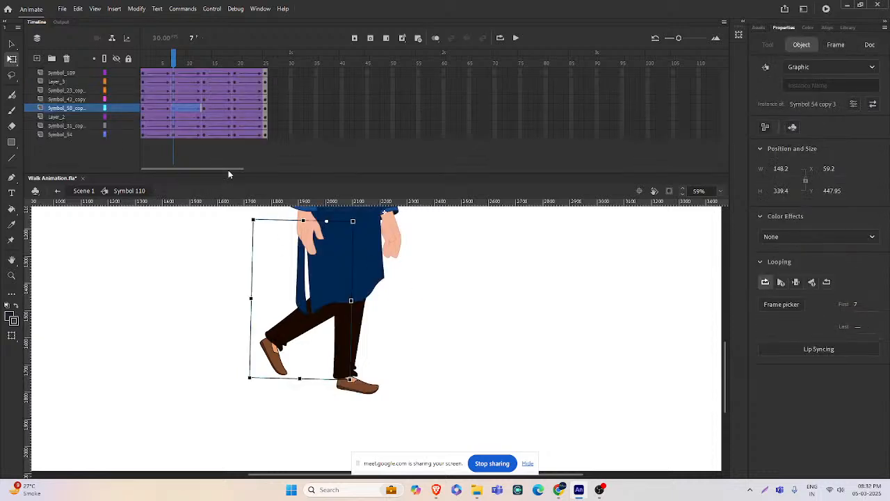
- Open the back leg symbol, Symbol 54 copy 3, for editing at frame 7
click(421, 345)
click(291, 341)
double_click(288, 336)
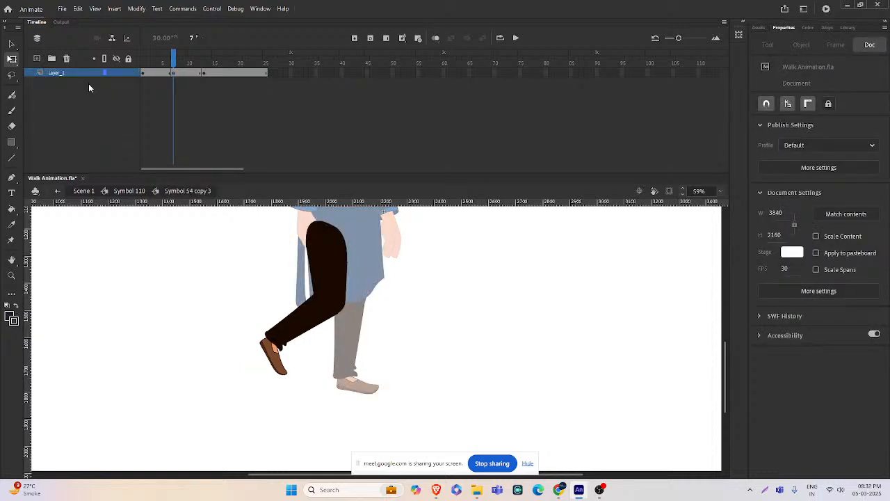
- Break apart the Tween 2 leg instance at frame 7 into its thigh and lower leg pieces
key(super+space)
click(340, 313)
key(ctrl+b)
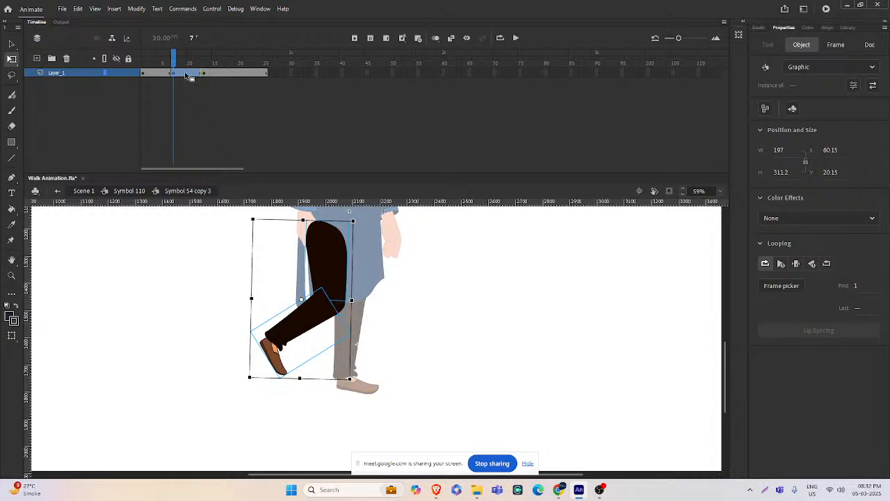
- Examine the Tween 3 leg symbol used at frame 13 of Symbol 54 copy 3
drag(173, 64, 205, 64)
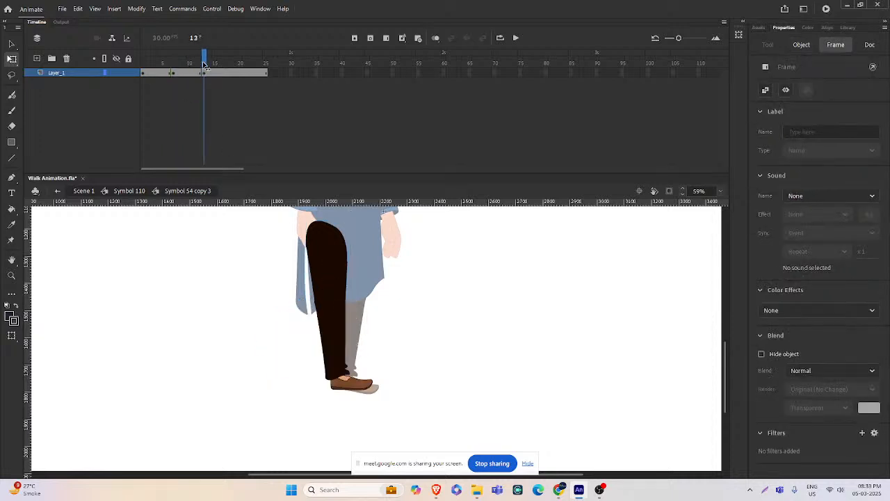
double_click(332, 284)
double_click(446, 307)
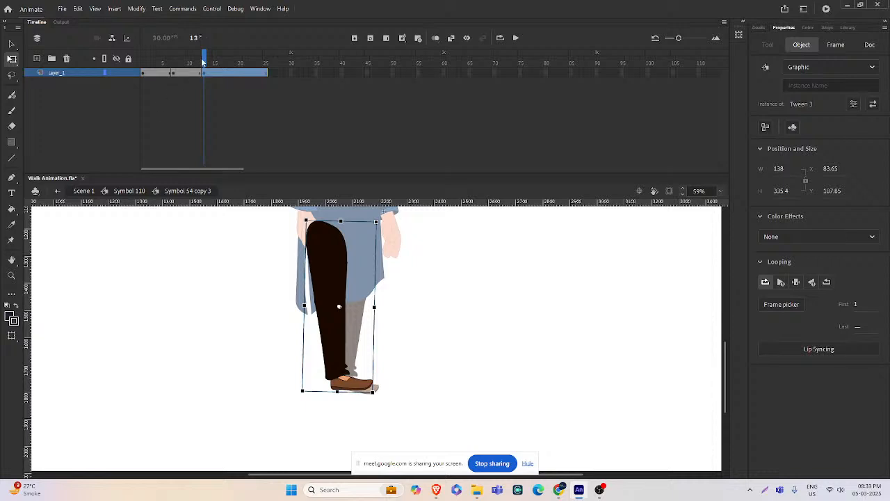
- Open the Tween 1 leg symbol at frame 1 and copy all three of its layers
drag(203, 62, 141, 109)
double_click(337, 312)
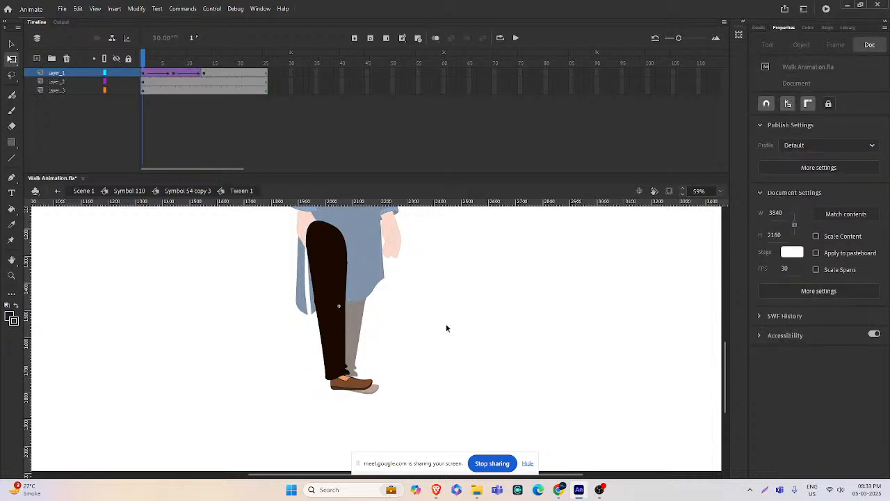
click(66, 90)
shift+click(66, 74)
right_click(67, 72)
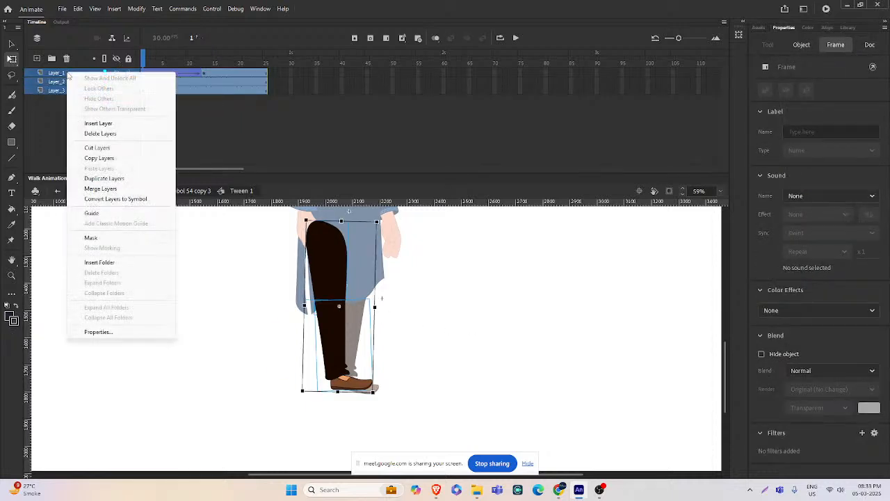
click(99, 159)
- Paste the copied layers into Symbol 54 copy 3 and delete the original Layer_1 beneath them
double_click(206, 239)
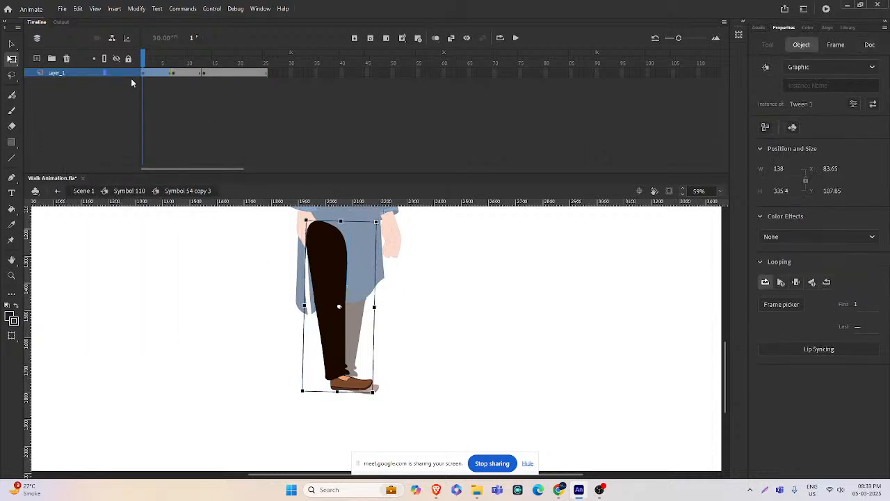
right_click(78, 74)
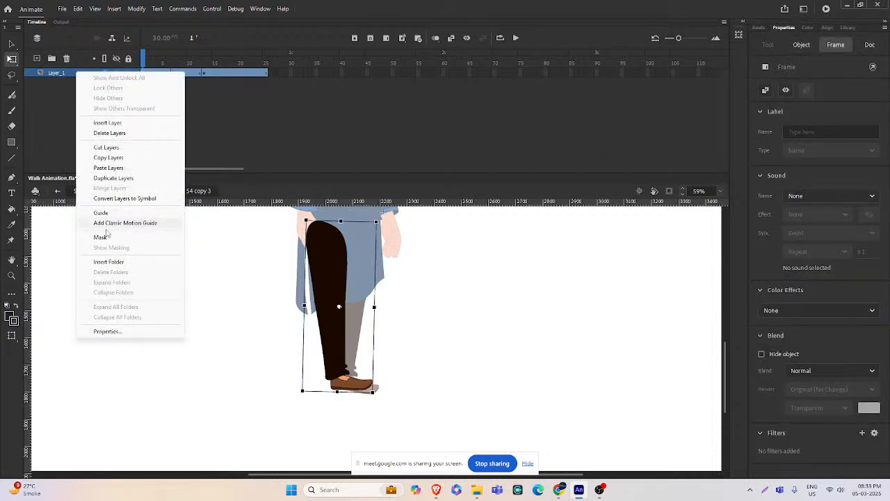
click(108, 167)
drag(384, 237, 338, 329)
click(78, 99)
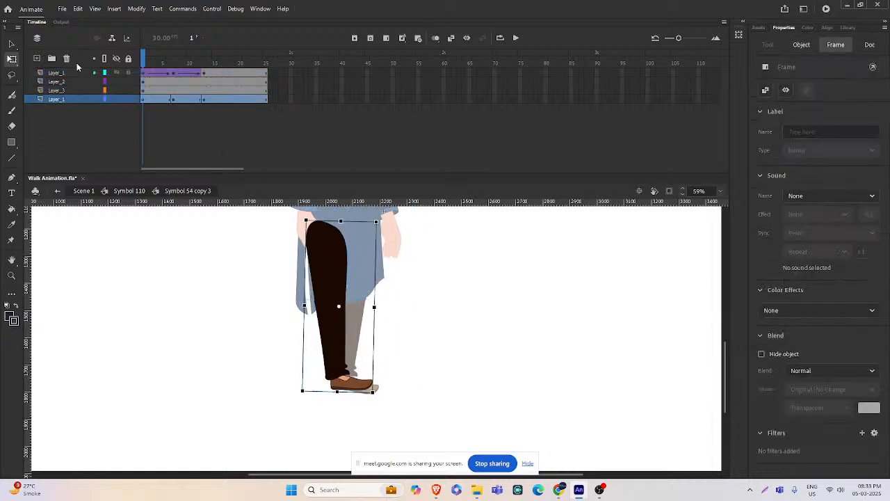
click(66, 59)
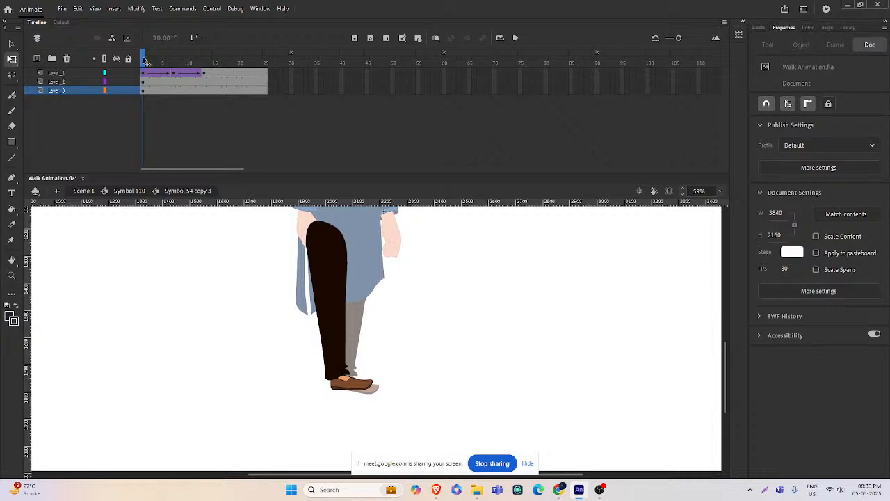
- Move the bent lower leg at frame 7 down to the knee, at X 62.85, Y 270.05
drag(145, 61, 177, 75)
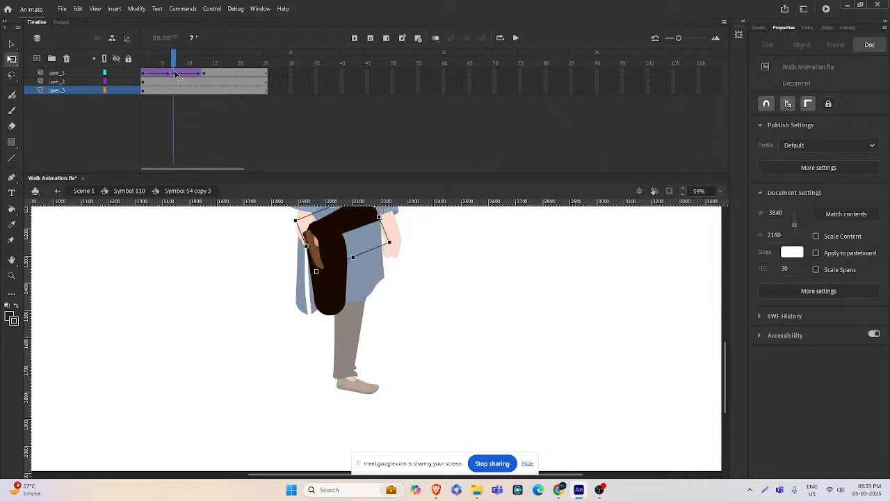
key(ctrl+=)
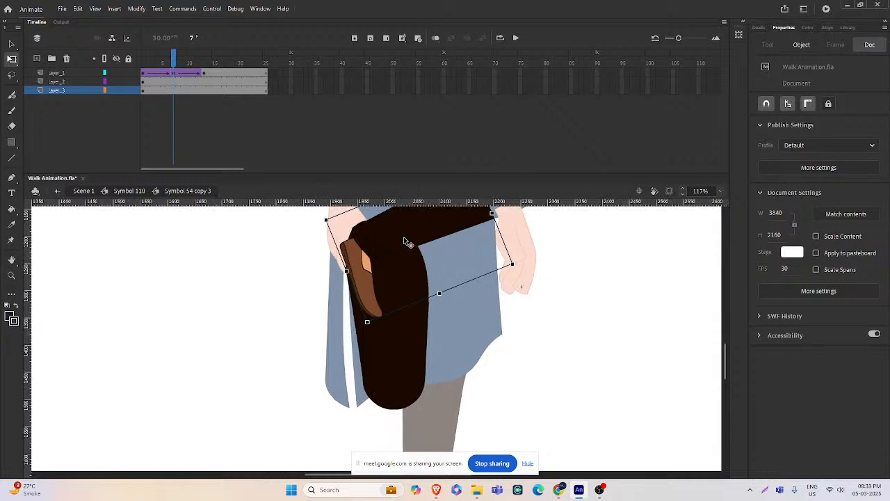
drag(439, 236, 412, 402)
drag(445, 366, 448, 303)
drag(448, 305, 386, 327)
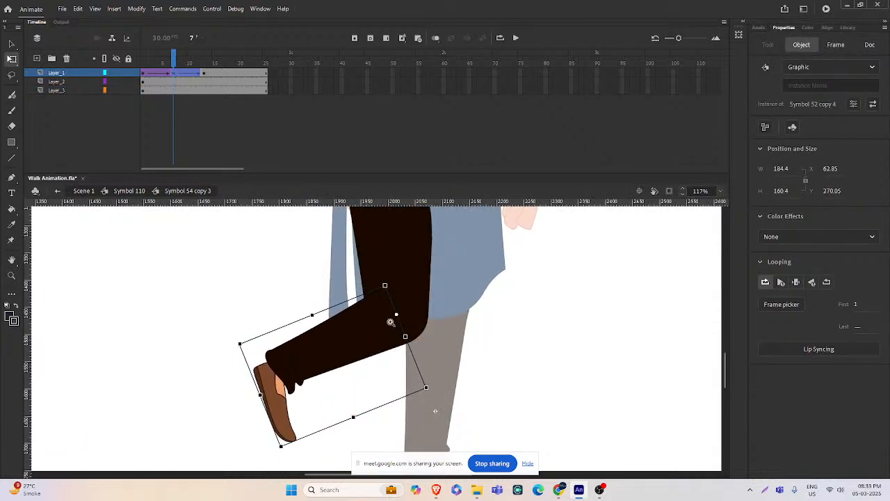
- Hide Layer_2 and Layer_1 at frame 1, and place a vertical and a horizontal guide through the knee circle's centre
key(ctrl+=)
click(87, 75)
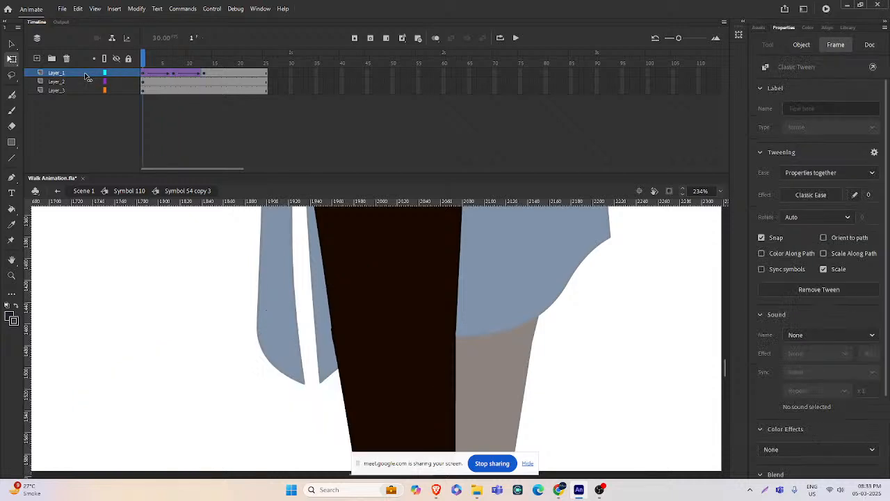
click(78, 82)
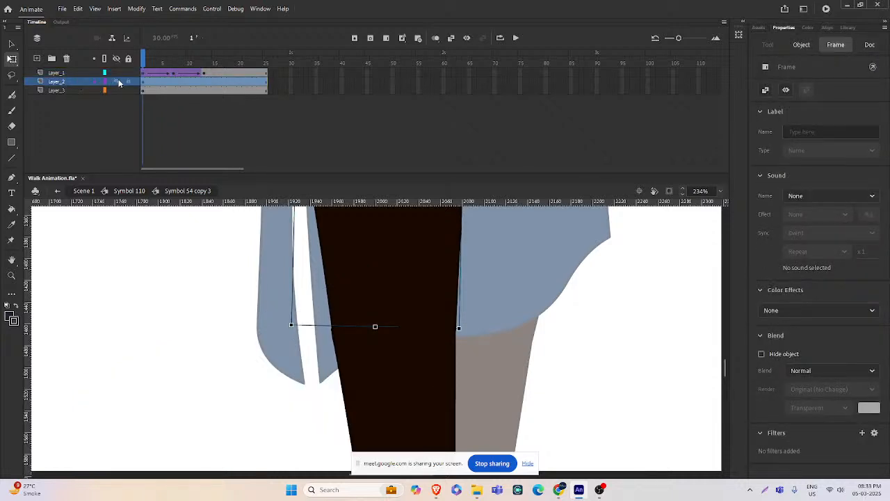
click(390, 313)
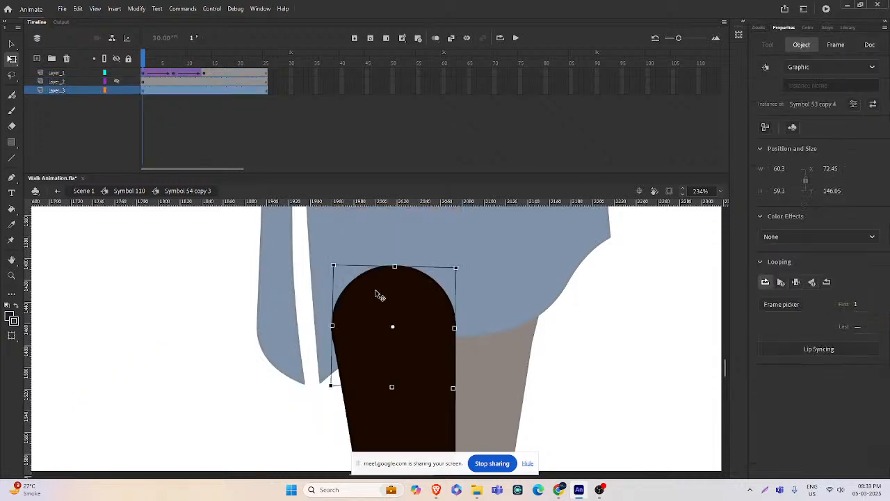
click(117, 73)
drag(30, 255, 394, 335)
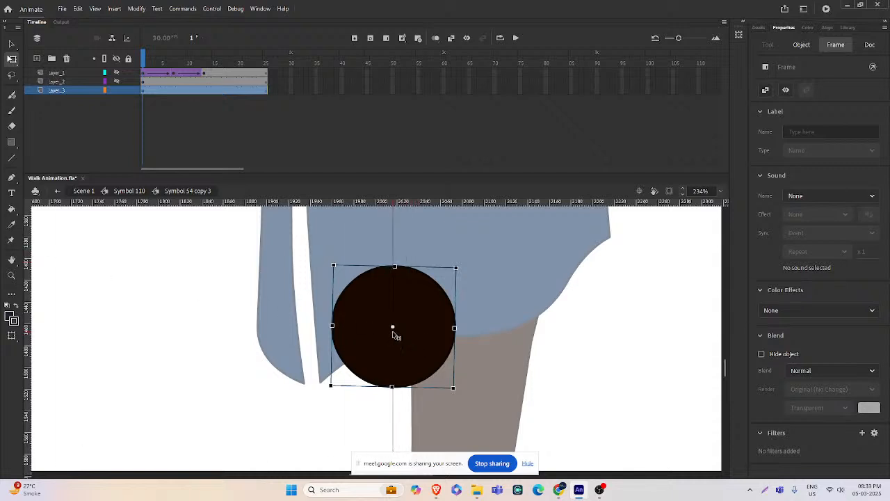
drag(406, 203, 409, 328)
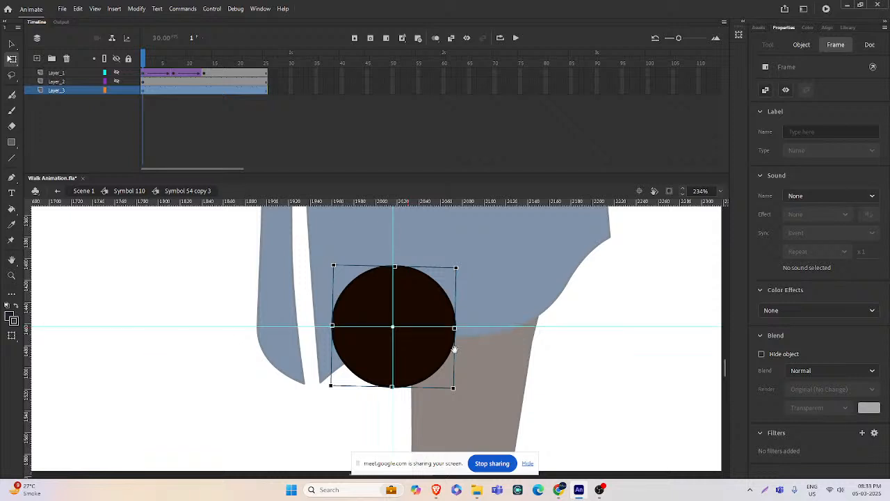
- Show Layer_1 again and check the lower leg's knee pivot against the guides at frames 1 and 7
key(ctrl+minus)
key(ctrl+minus)
drag(416, 388, 423, 343)
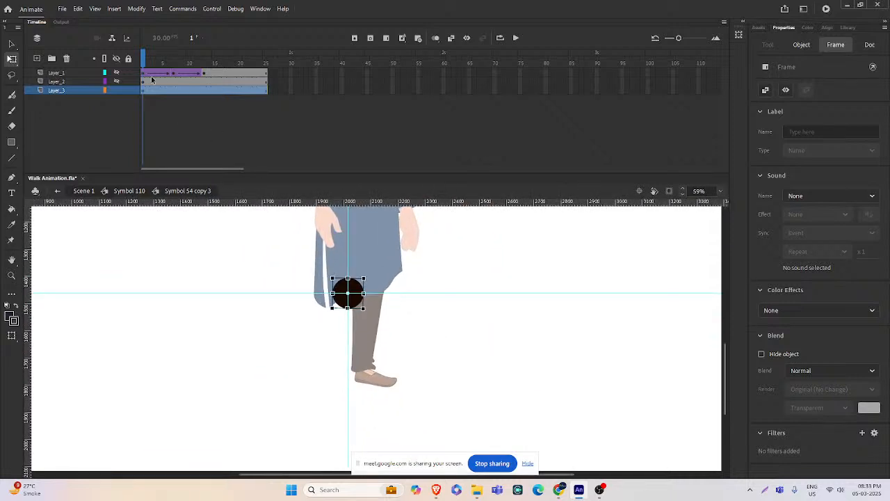
click(118, 74)
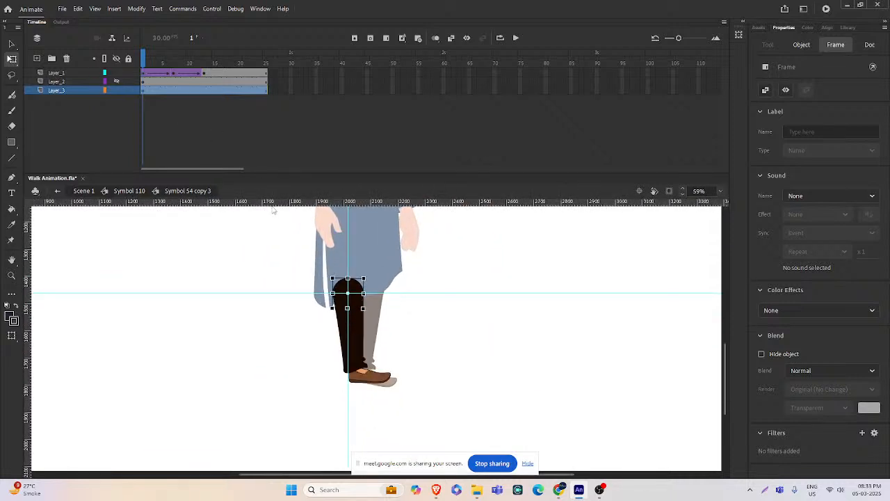
click(364, 313)
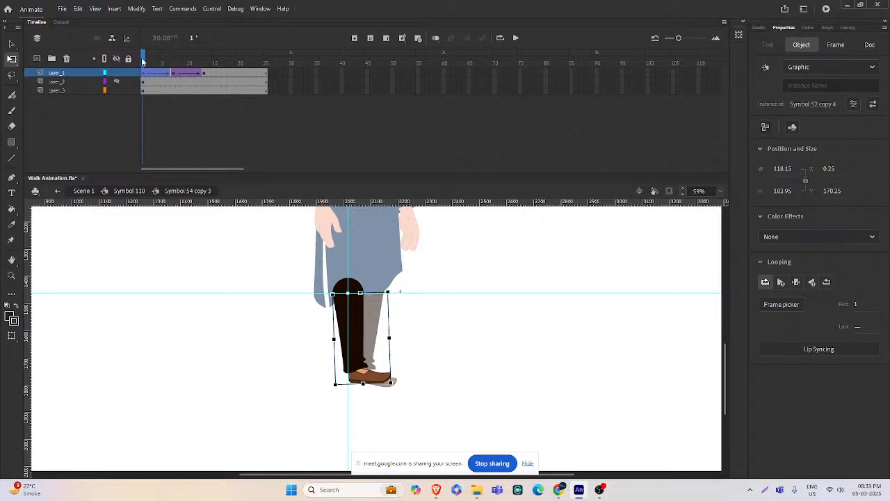
drag(143, 63, 174, 68)
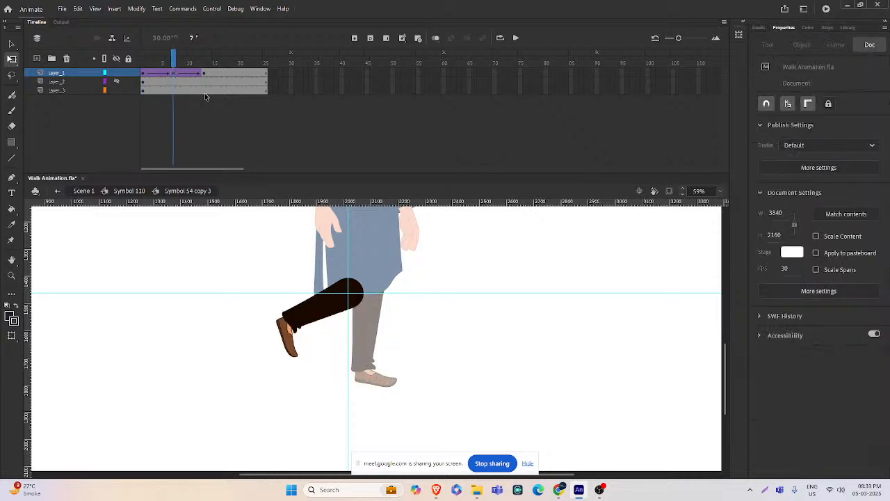
ctrl+click(331, 308)
ctrl+click(398, 340)
click(386, 322)
click(390, 325)
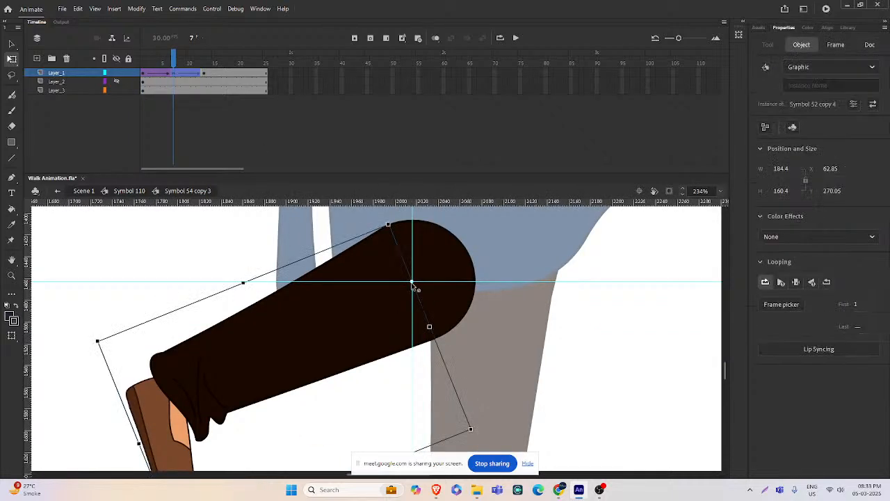
- Move the lower leg at frame 13 so its pivot sits on the guide intersection, at X 0.5, Y 170.45
click(205, 74)
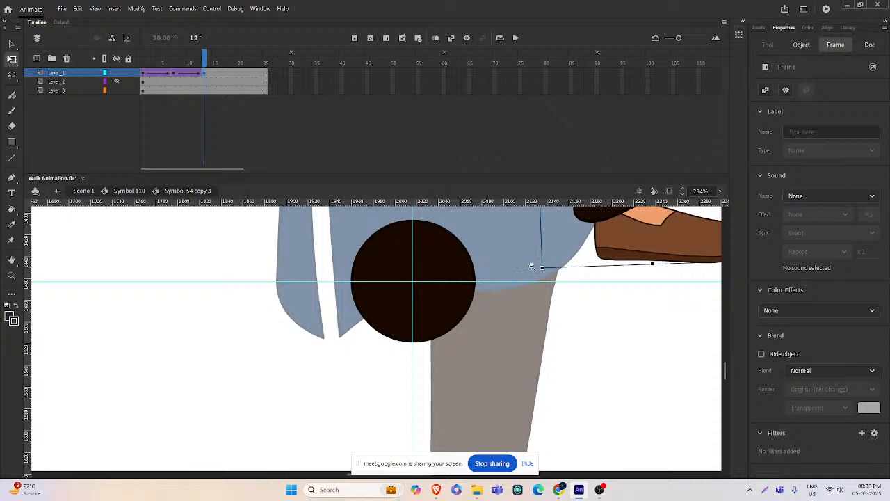
ctrl+shift+click(527, 261)
ctrl+shift+click(443, 296)
drag(397, 281, 471, 229)
drag(443, 259, 408, 317)
scroll(400, 356, up, 3)
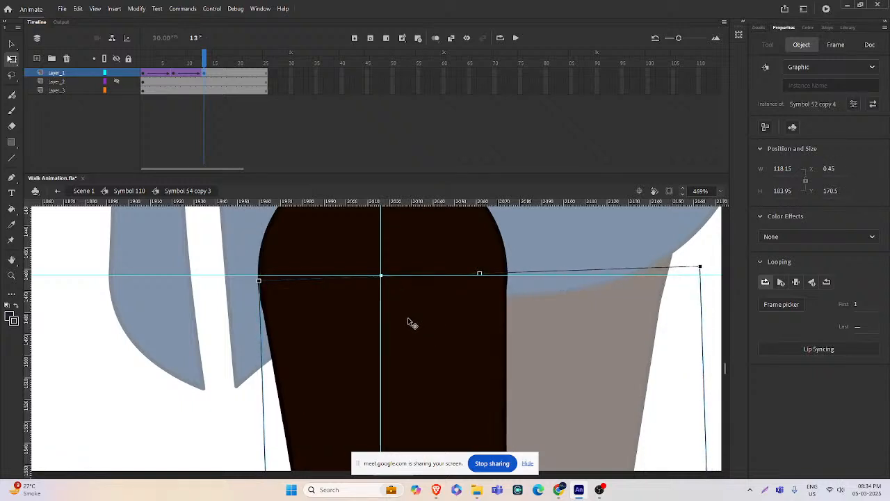
click(408, 322)
click(409, 323)
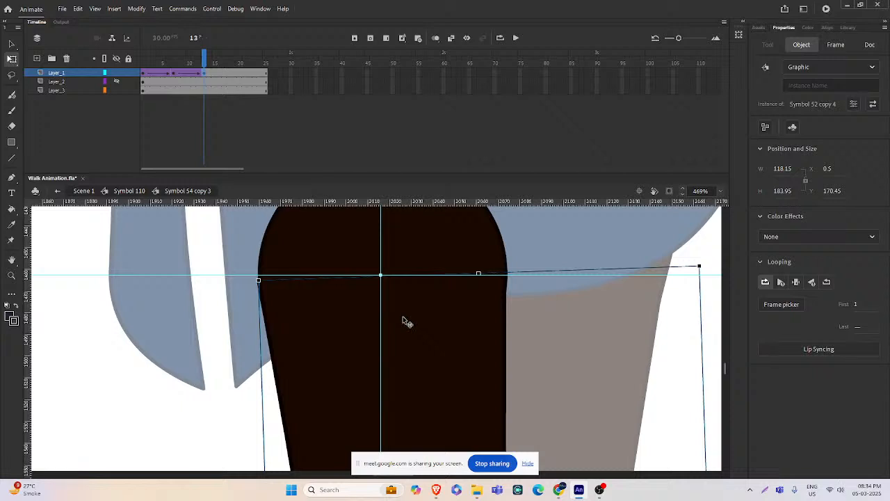
scroll(403, 318, down, 8)
click(447, 314)
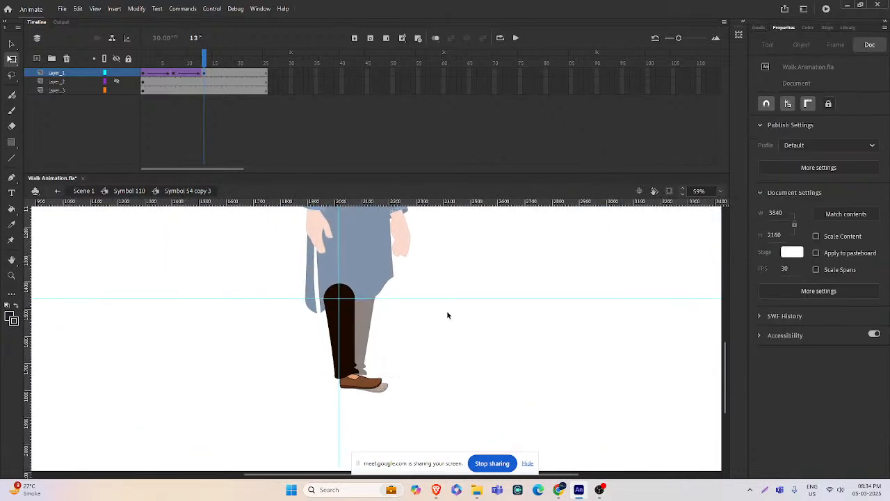
- Show Layer_2 again and return from the leg symbol to Symbol 110
drag(206, 63, 142, 92)
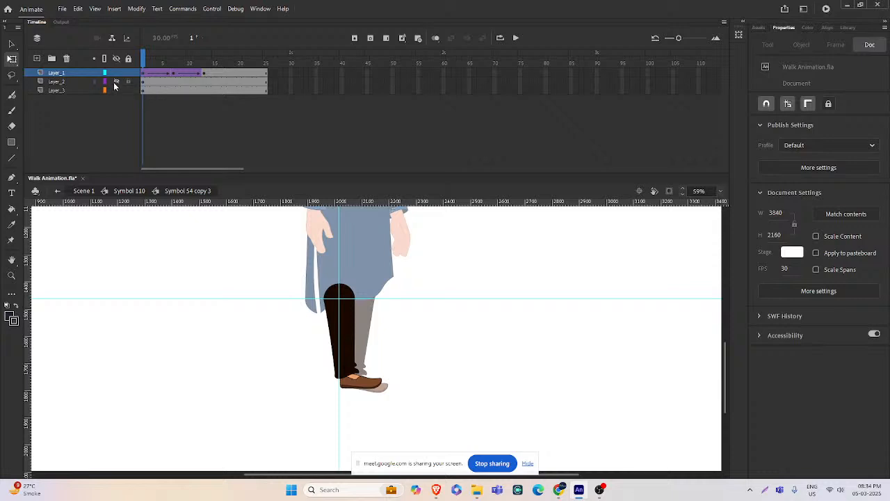
click(319, 230)
double_click(454, 262)
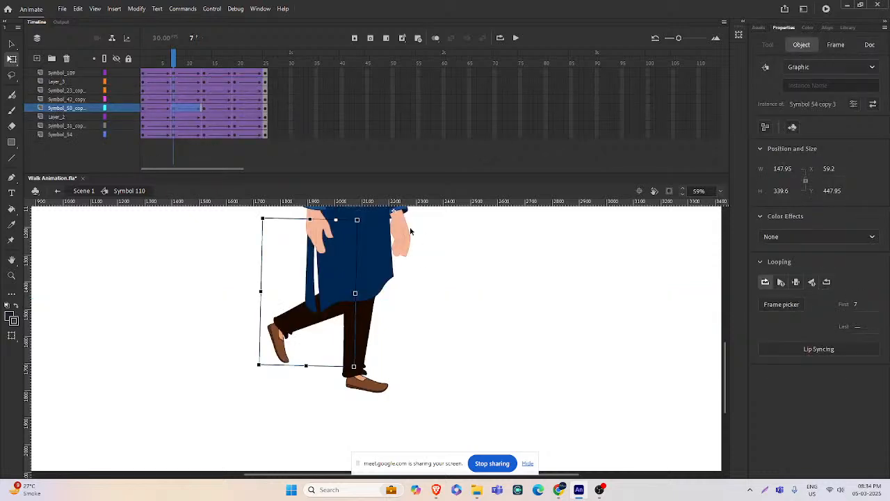
click(457, 281)
- Go to frame 19 of the walk and open the other leg symbol, Symbol 54 copy 4, for editing
drag(173, 68, 236, 83)
ctrl+scroll(406, 356, down, 2)
scroll(405, 356, up, 2)
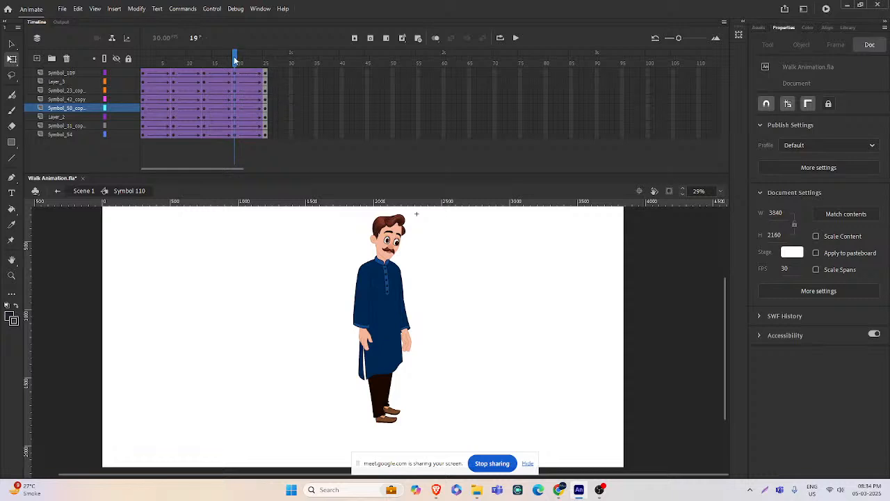
double_click(395, 392)
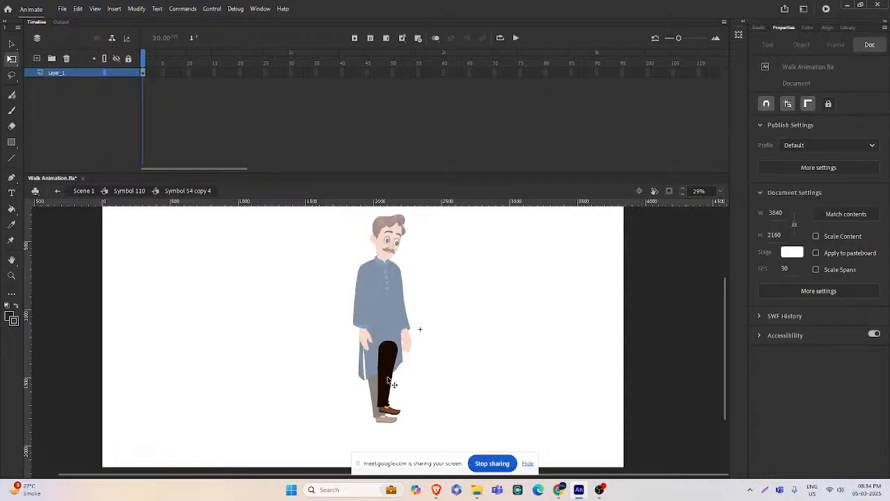
click(391, 381)
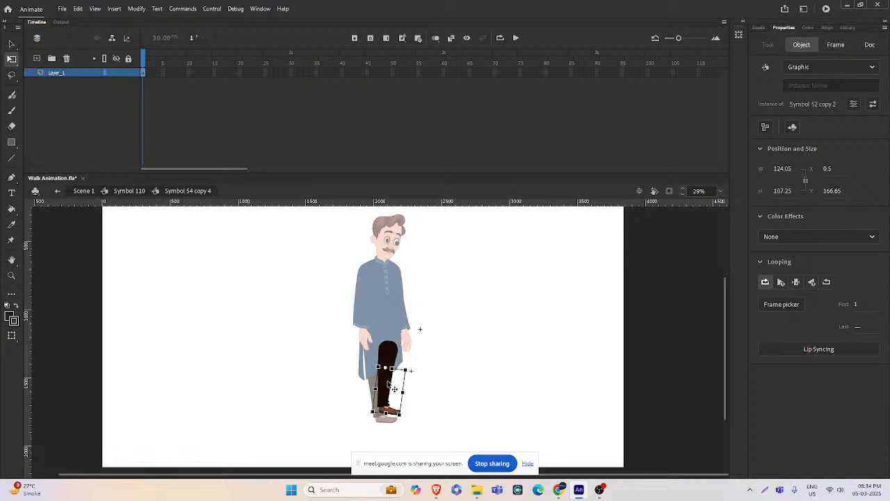
key(v)
scroll(393, 388, up, 2)
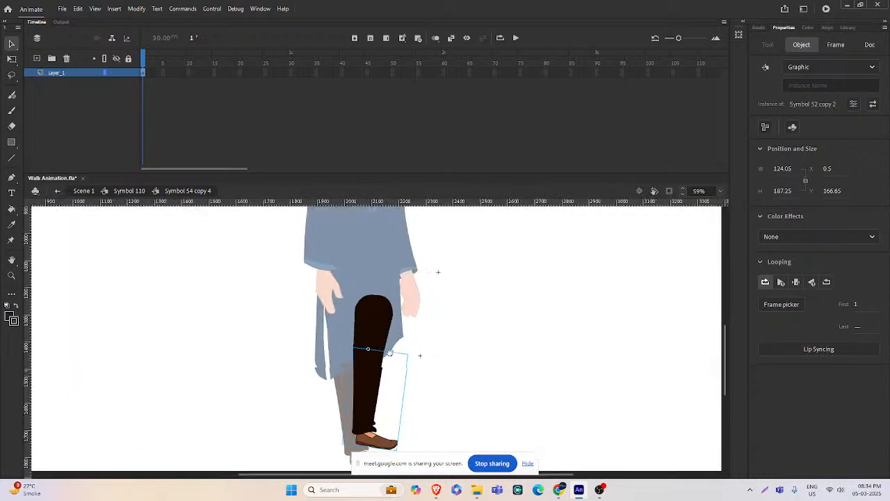
scroll(376, 281, down, 1)
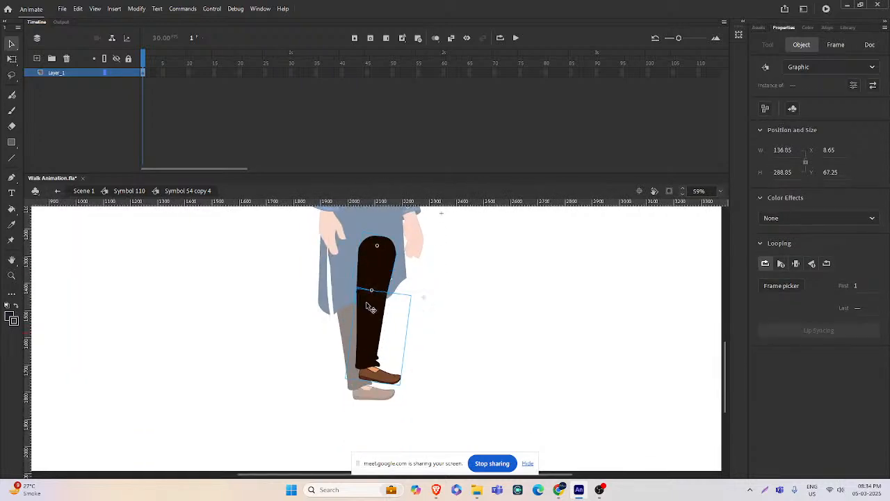
right_click(382, 275)
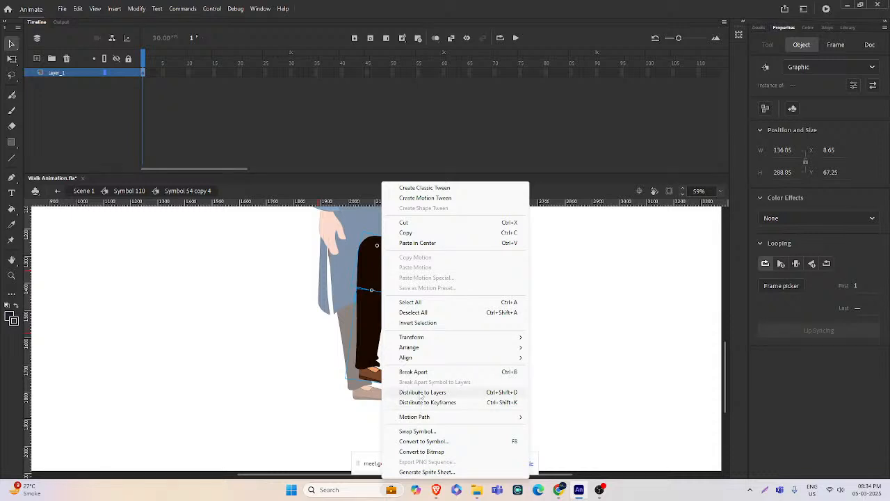
click(623, 340)
- Try to move the thigh and knee pieces out of Layer_1 onto separate new layers, pasted in place
click(382, 254)
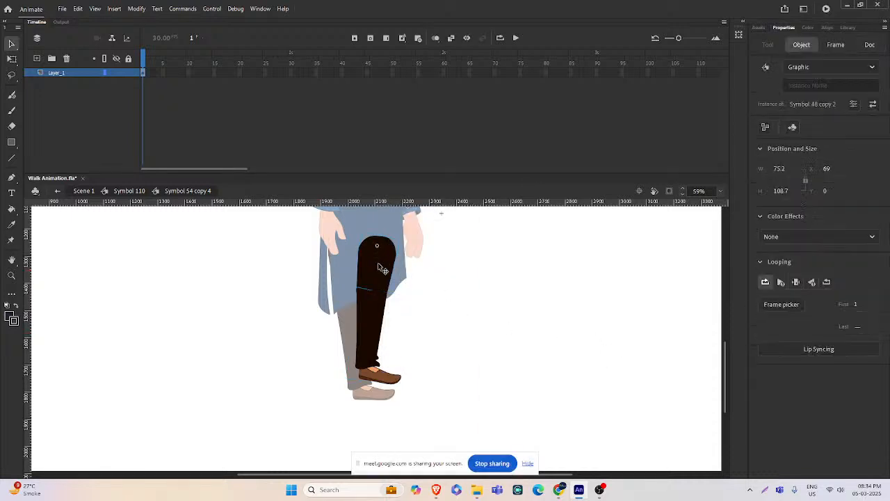
key(ctrl+x)
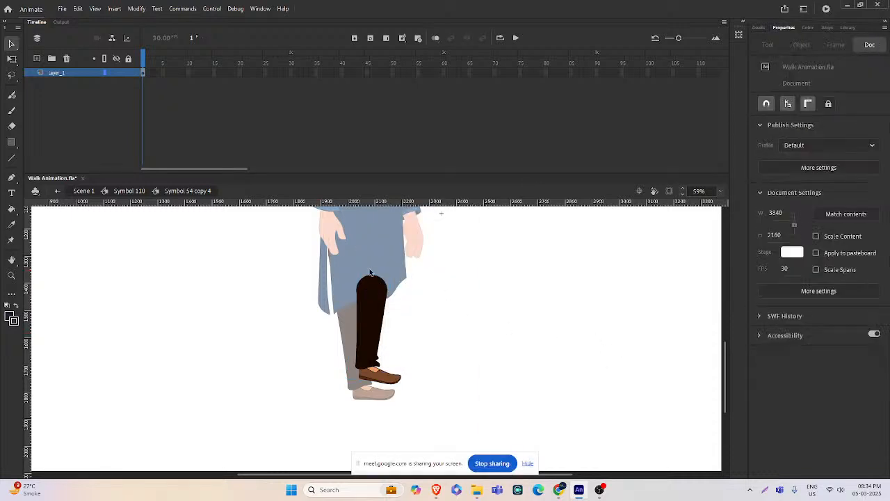
click(37, 59)
key(ctrl+shift+v)
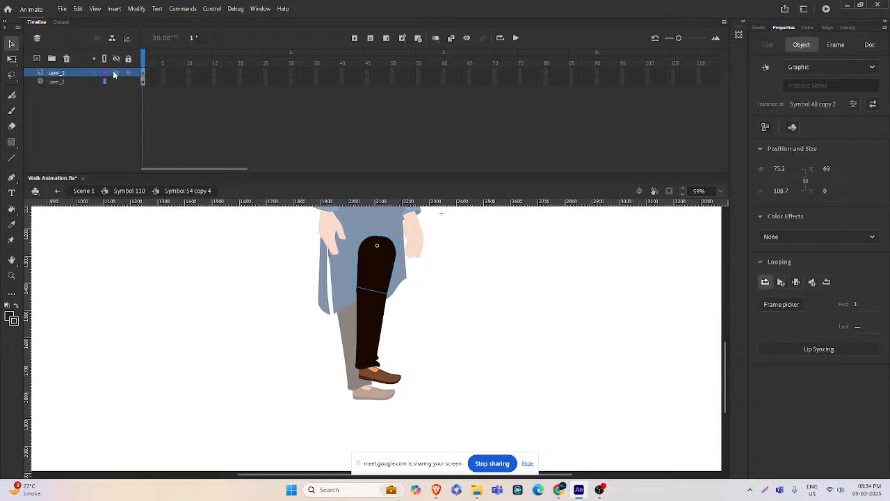
click(116, 73)
click(375, 289)
click(303, 256)
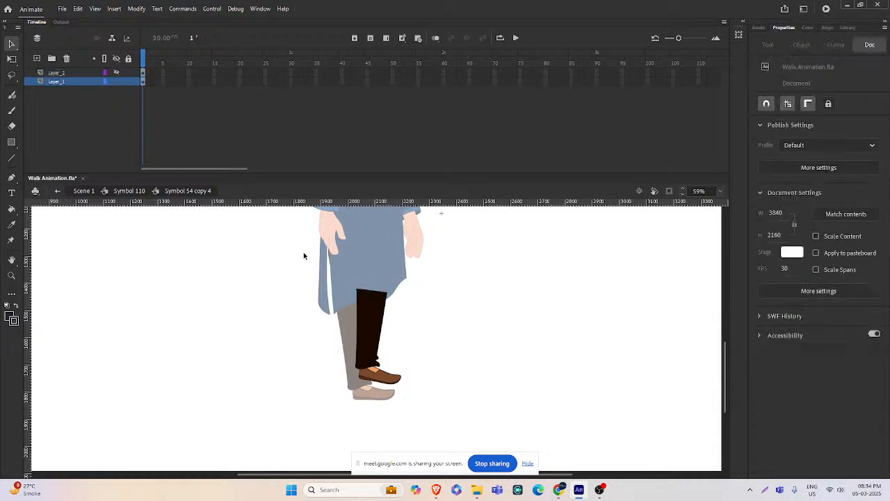
click(37, 59)
key(ctrl+shift+v)
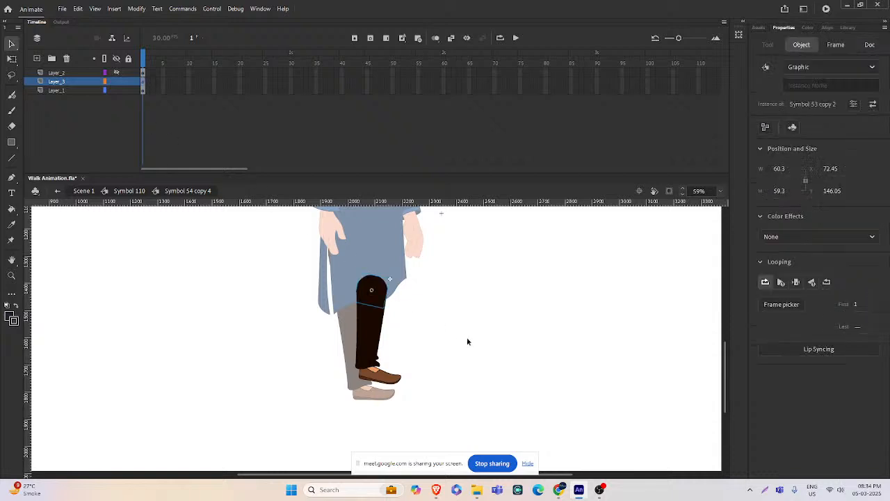
- Undo the cutting and pasting of the thigh and knee pieces and the new layers, back to the single Layer_1
click(476, 334)
key(ctrl+z)
key(ctrl+z)
key(ctrl+z)
key(ctrl+z)
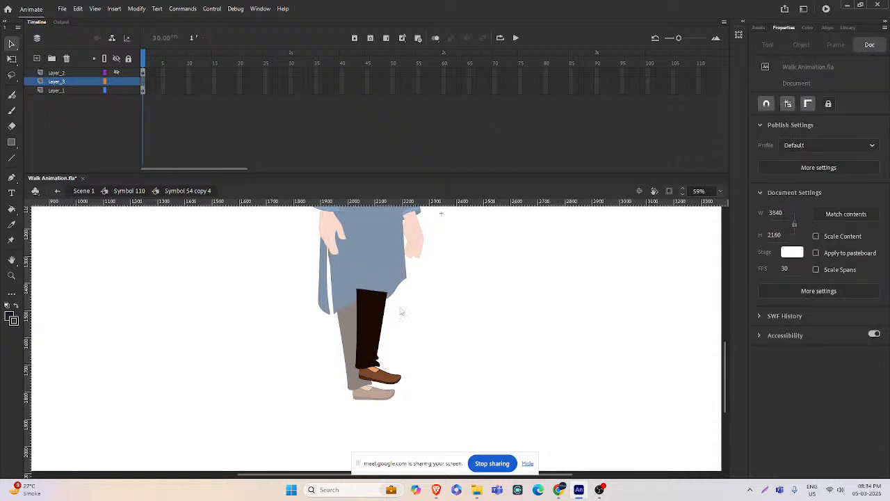
key(ctrl+z)
key(ctrl+z)
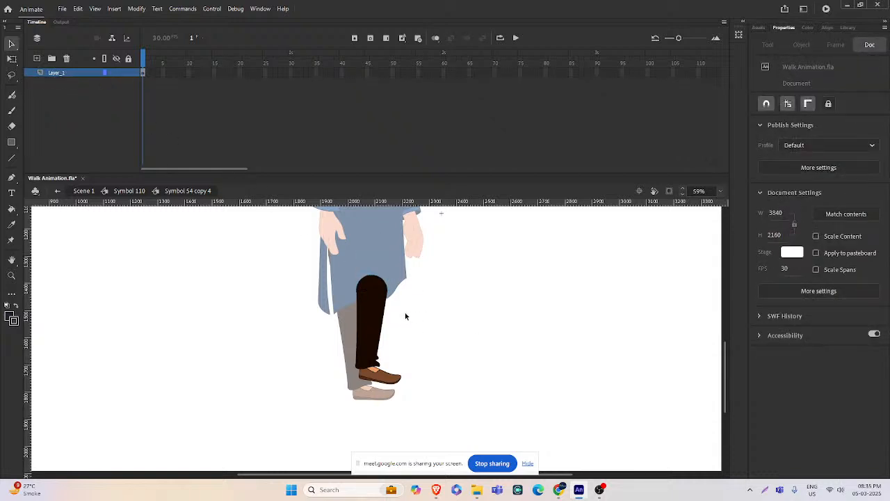
key(ctrl+z)
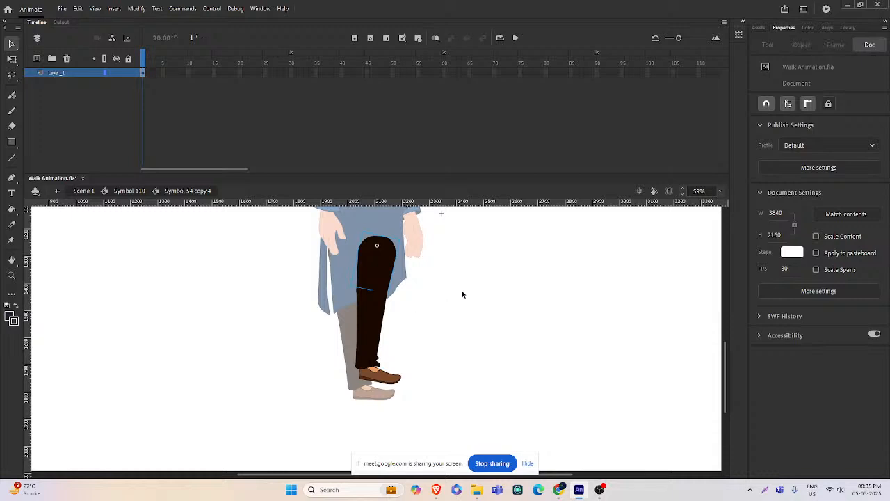
- Distribute the three leg pieces to separate layers and extend all three layers to frame 25
drag(463, 294, 348, 325)
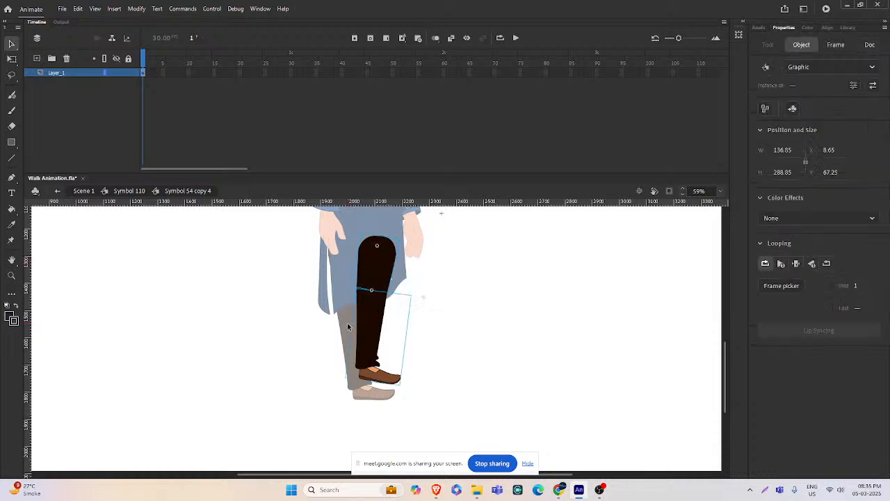
right_click(374, 281)
click(421, 393)
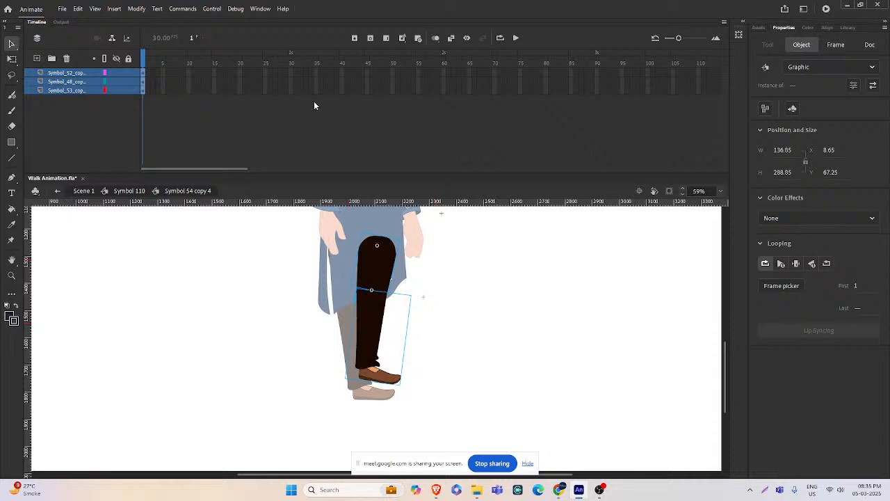
drag(266, 72, 266, 94)
key(F5)
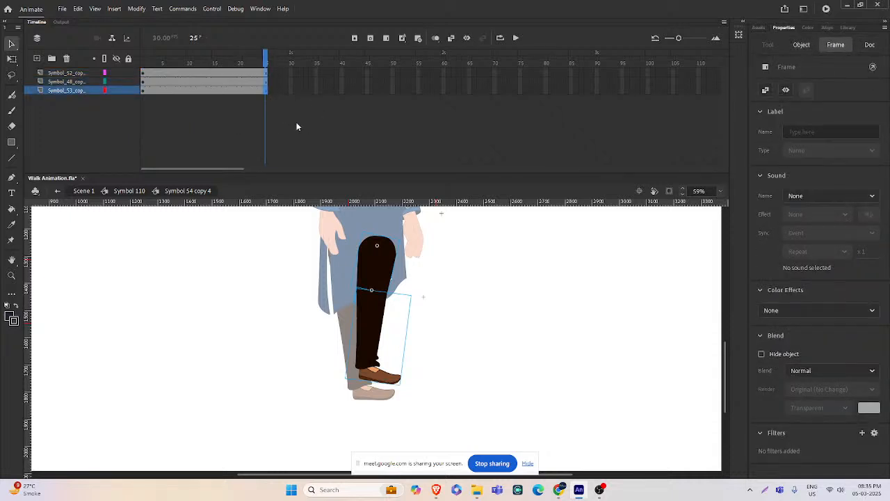
- Examine the thigh, knee and lower-leg pieces on the stage and identify which layer holds each one
click(483, 290)
click(386, 280)
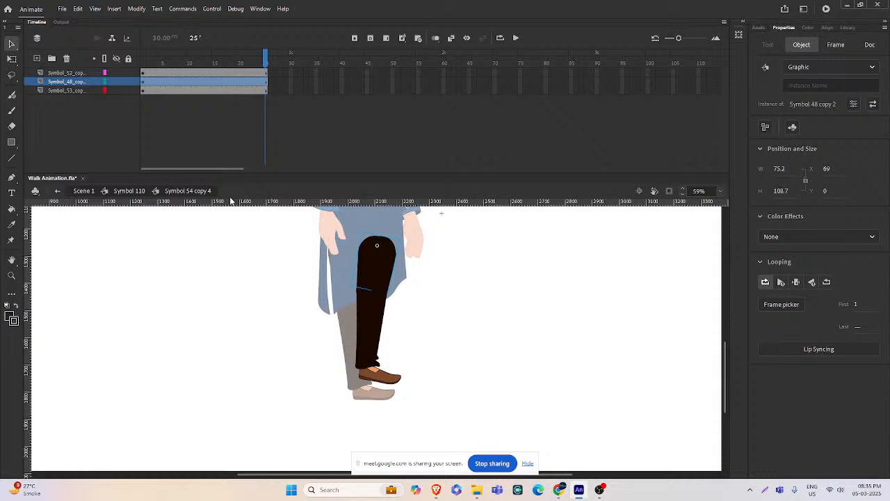
click(361, 294)
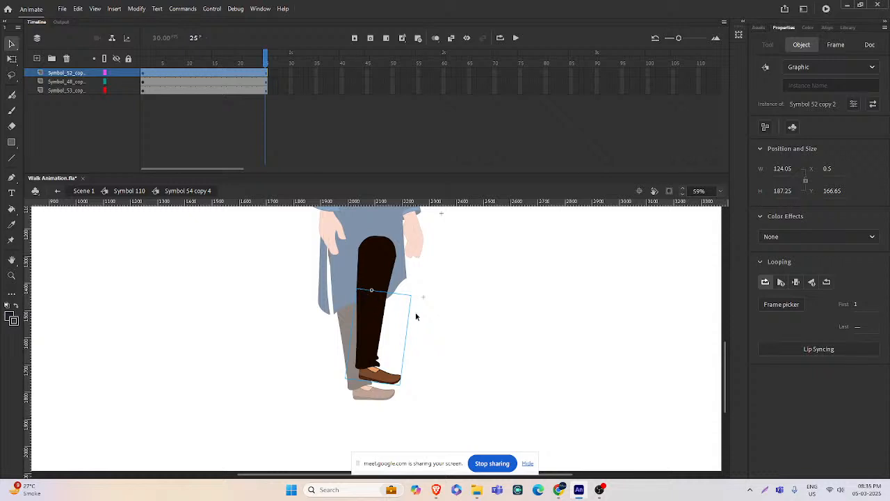
ctrl+click(372, 285)
drag(391, 336, 373, 302)
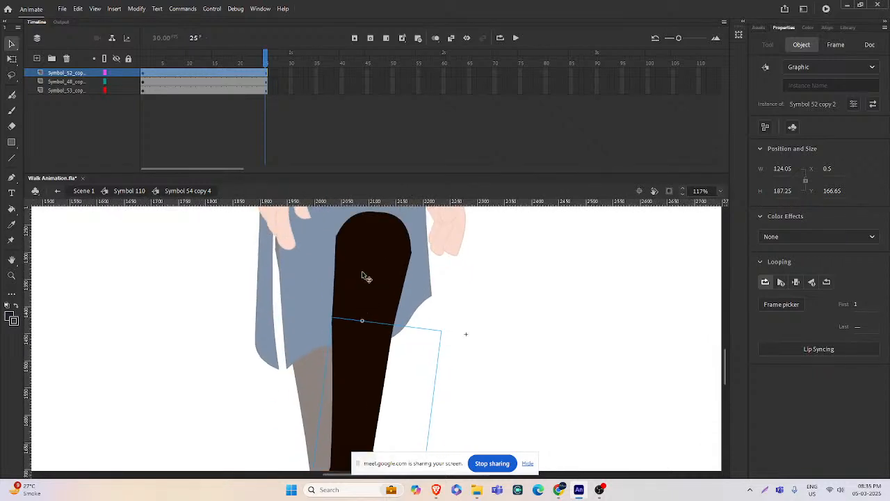
click(355, 250)
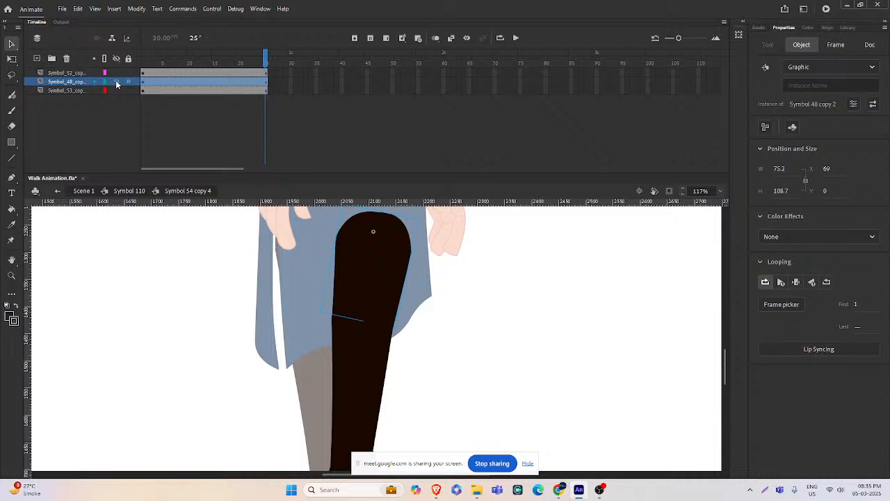
ctrl+alt+click(368, 330)
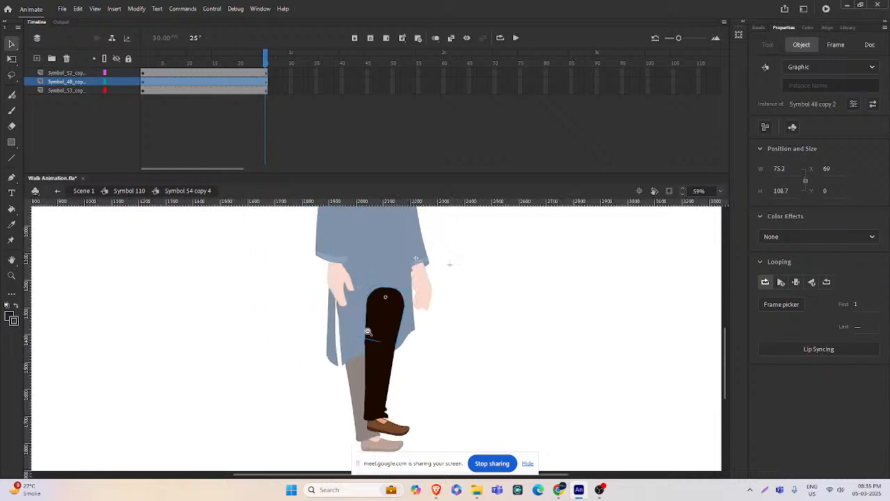
ctrl+alt+click(368, 330)
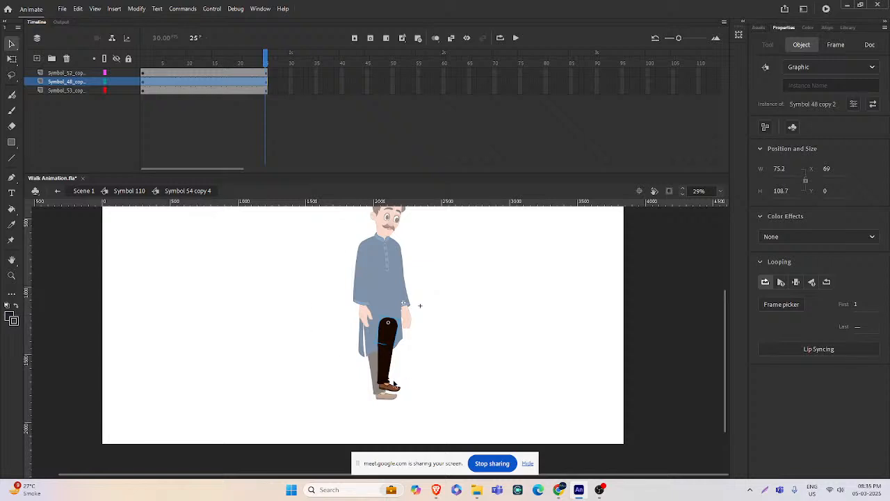
ctrl+click(398, 347)
drag(400, 362, 396, 335)
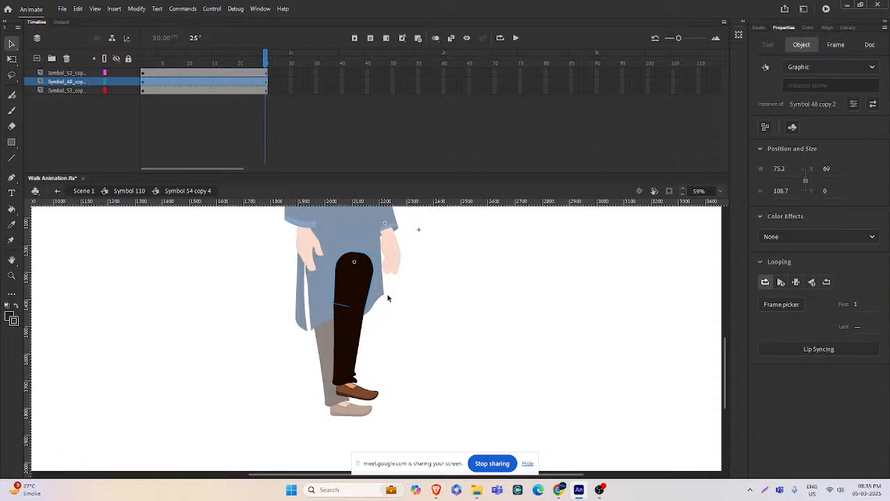
click(362, 338)
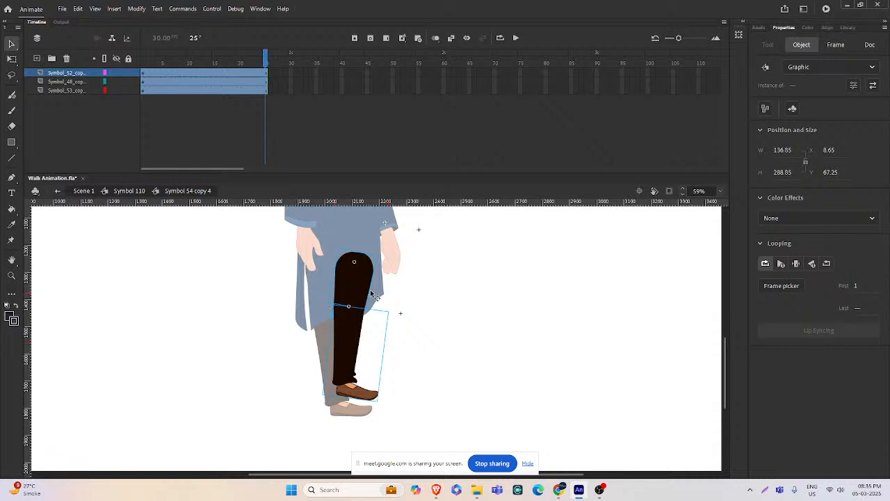
click(458, 267)
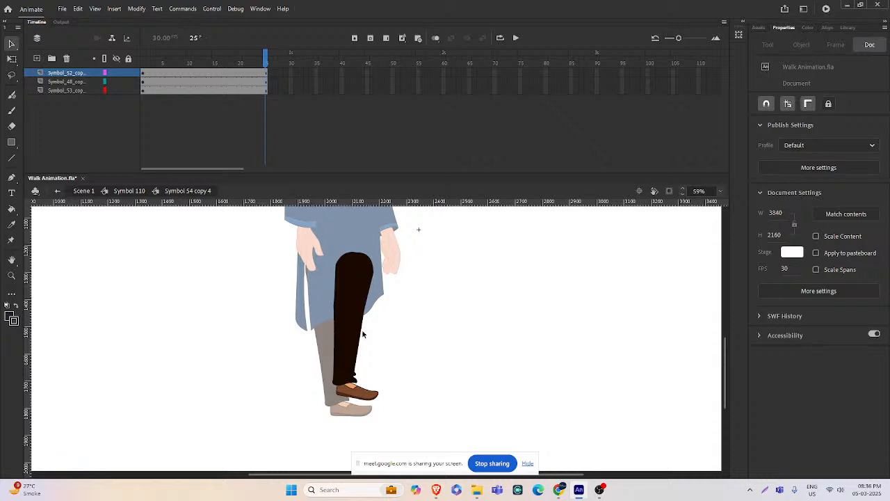
click(369, 295)
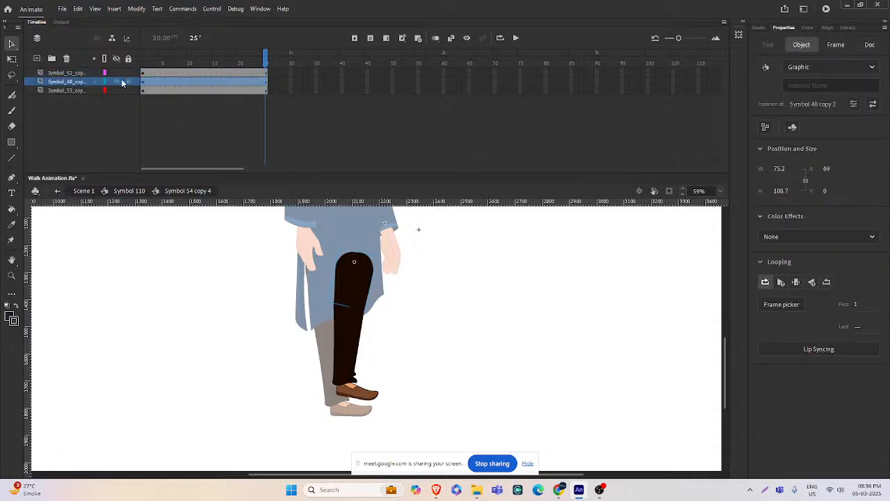
click(86, 91)
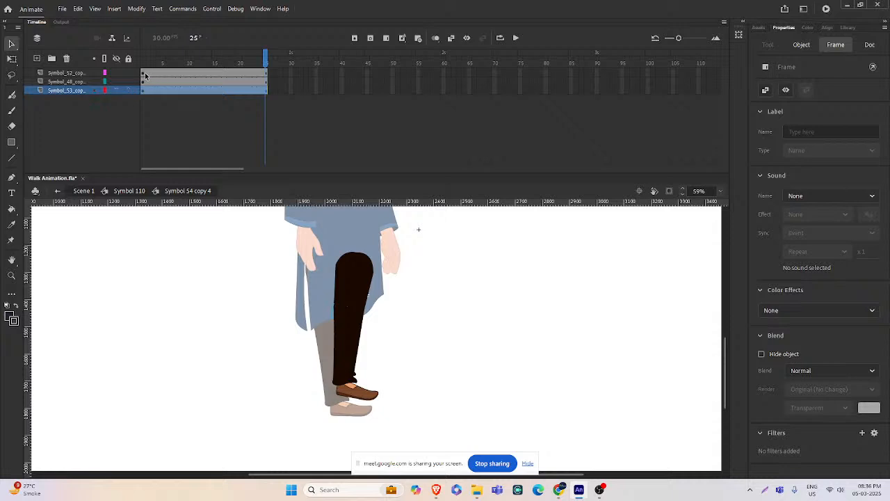
click(89, 73)
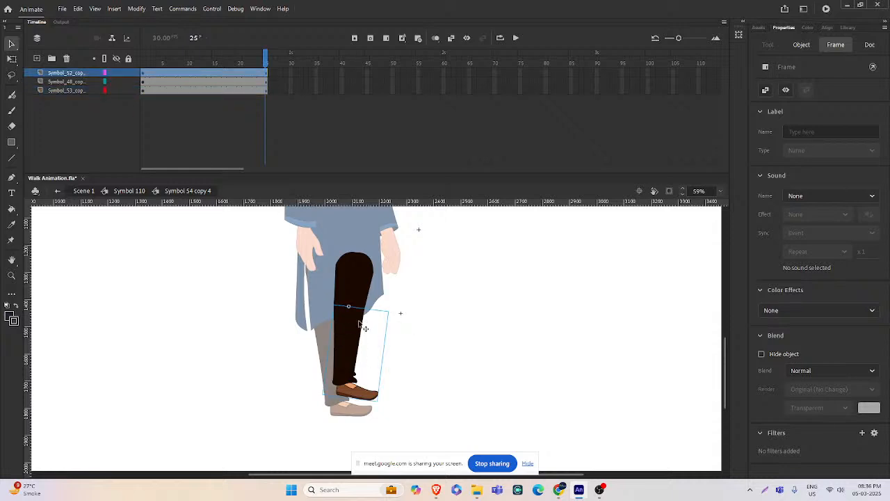
- Check which frame the leg symbol opens on from frame 19 of the walk, and return to Symbol 110
double_click(441, 293)
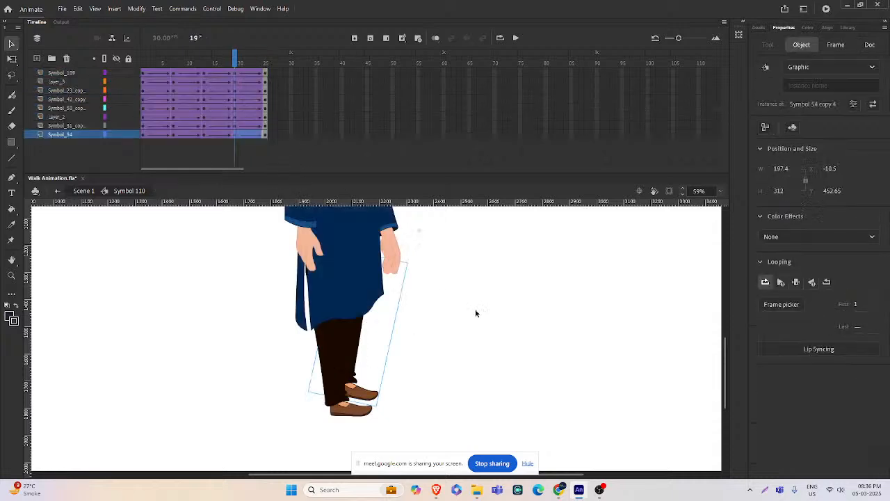
double_click(358, 357)
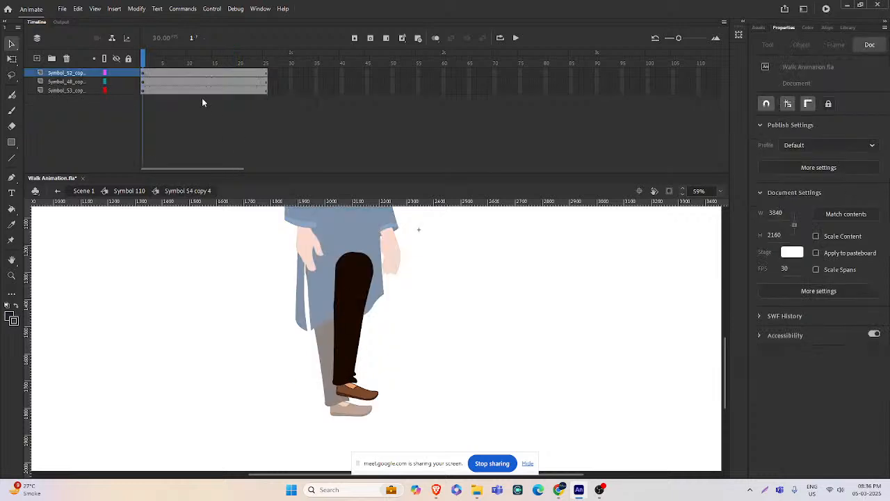
double_click(463, 314)
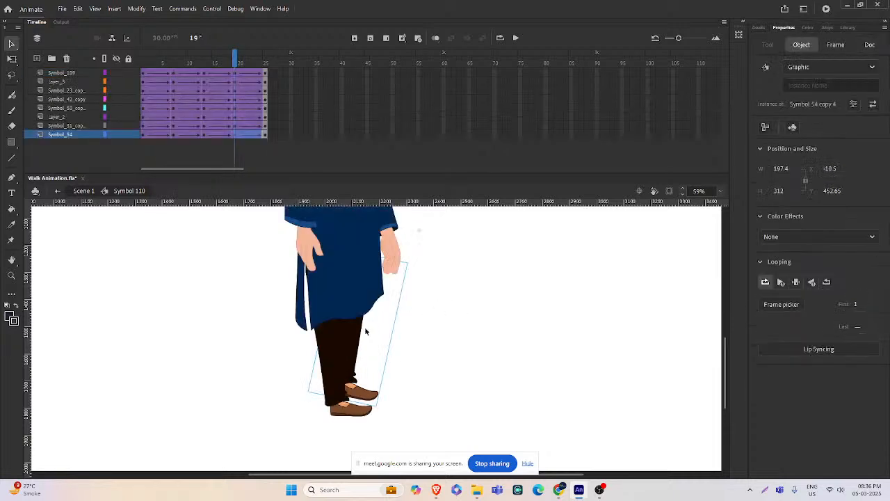
- Synchronize the symbols across all frames of every layer in Symbol 110, and reopen Symbol 54 copy 4 for editing
click(66, 72)
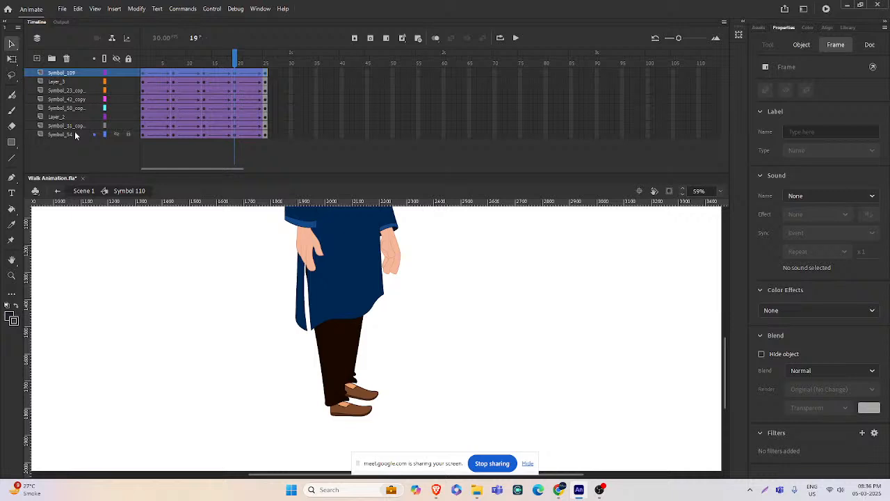
shift+click(75, 133)
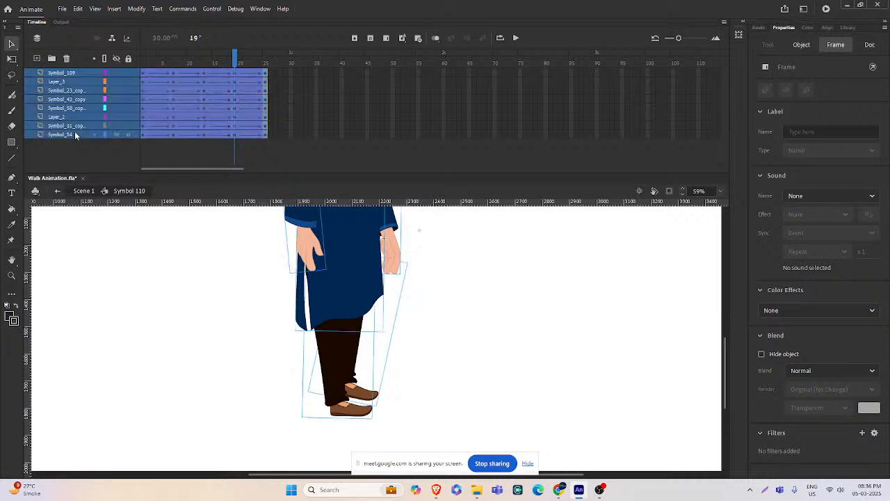
right_click(185, 137)
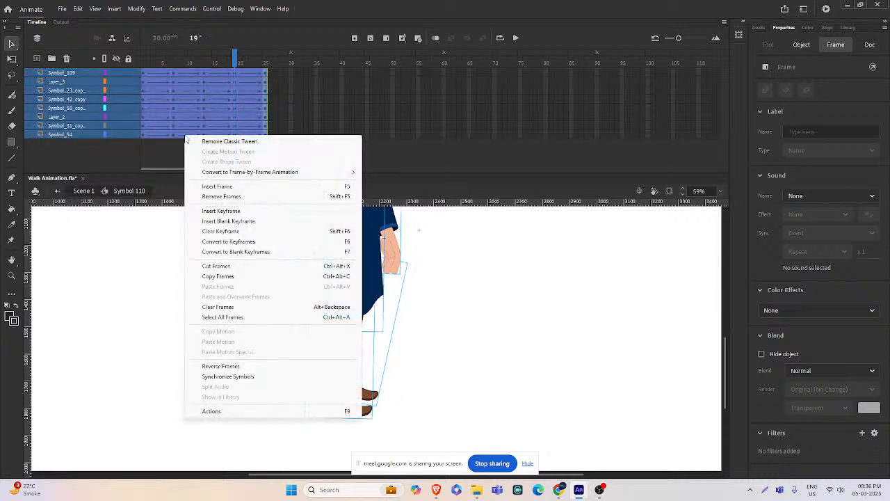
click(228, 377)
click(473, 339)
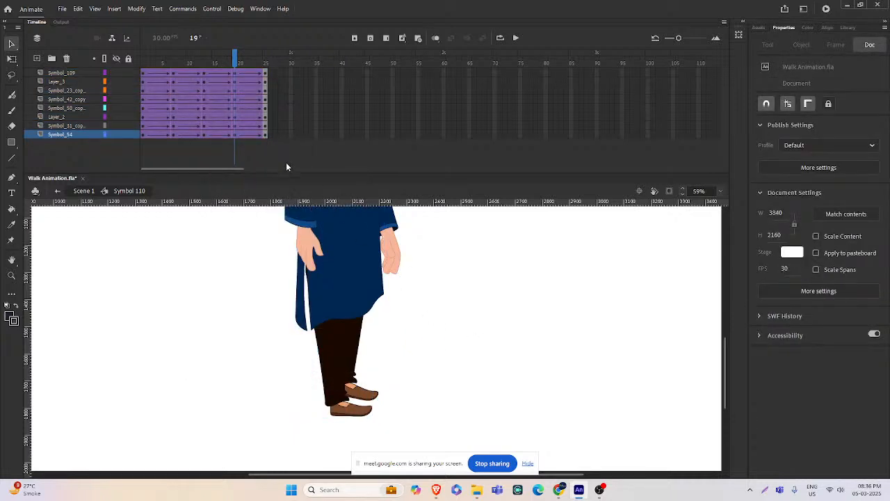
double_click(356, 377)
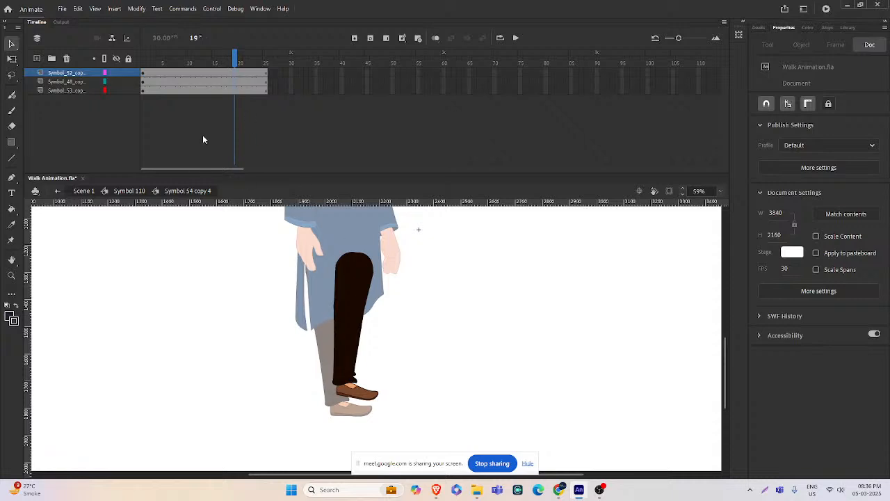
- Insert keyframes at frames 13, 19 and 25 on the lower-leg layer of Symbol 54 copy 4
click(237, 76)
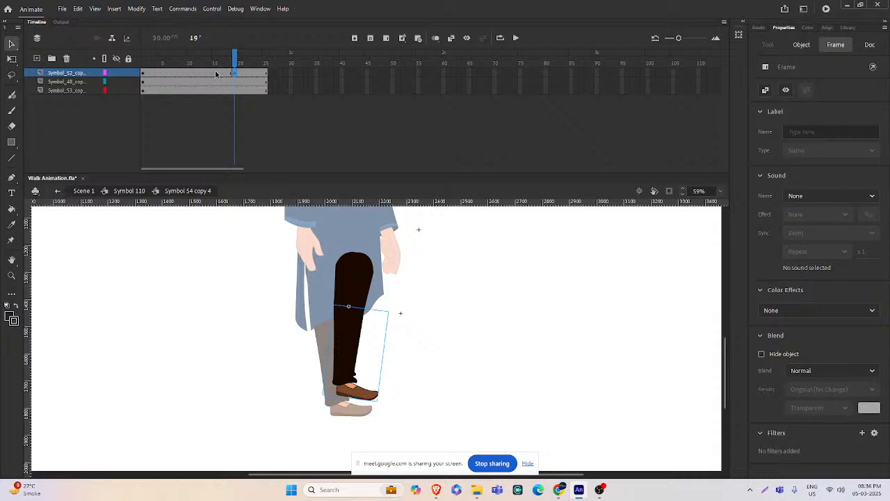
click(204, 74)
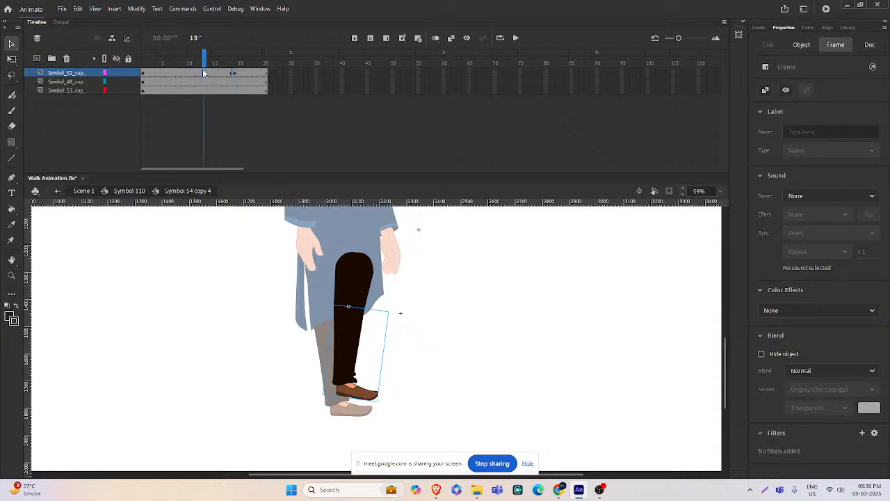
click(266, 74)
drag(263, 62, 234, 62)
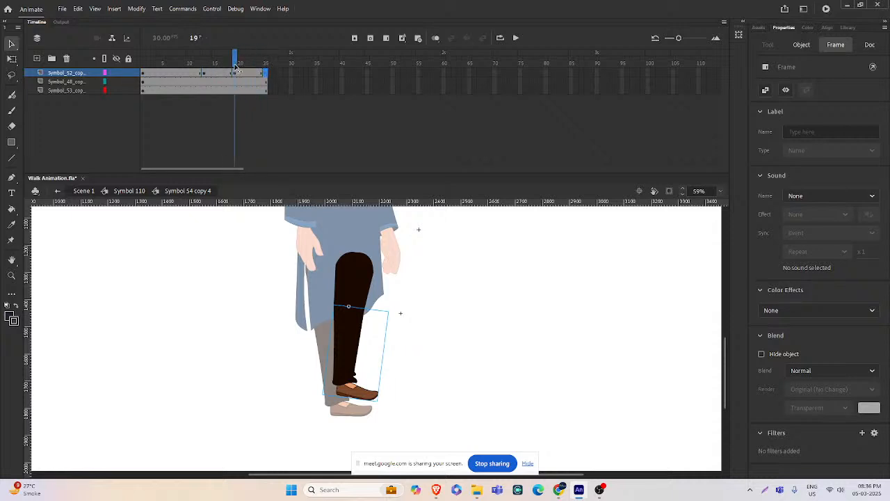
- Rotate the lower leg at frame 19 backward about the knee until the shin is raised nearly horizontal behind the thigh
click(352, 357)
click(12, 59)
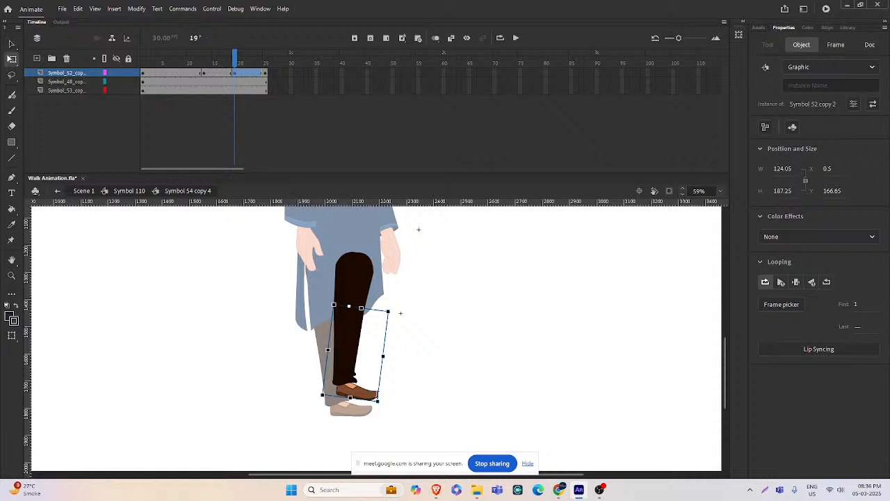
drag(387, 413, 279, 307)
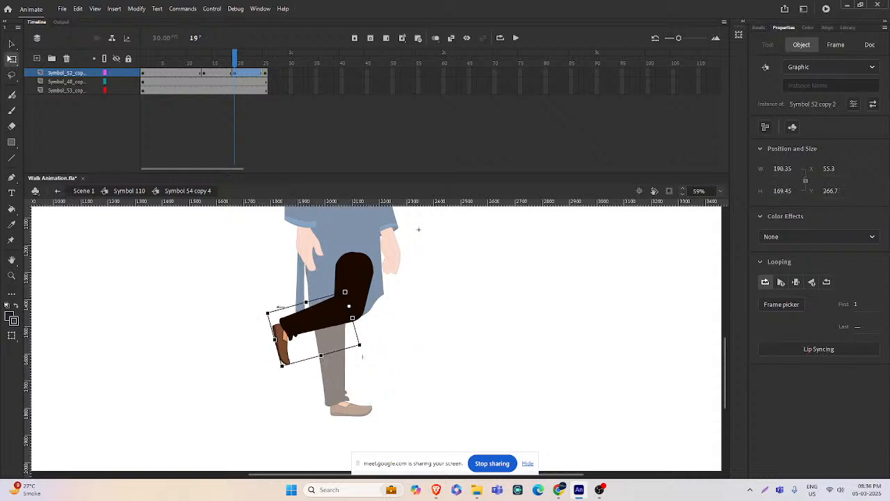
- Create classic tweens between the lower-leg keyframes at frames 13, 19 and 25, and return to Symbol 110
click(219, 75)
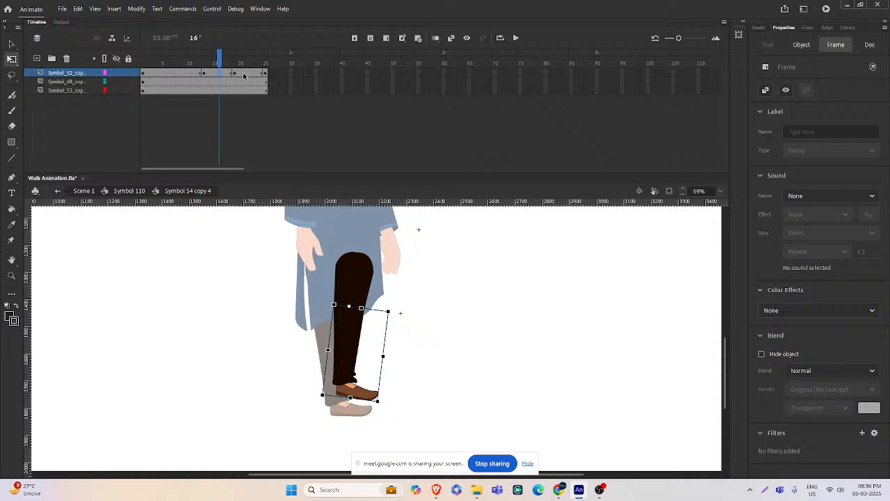
click(243, 75)
right_click(244, 74)
click(264, 77)
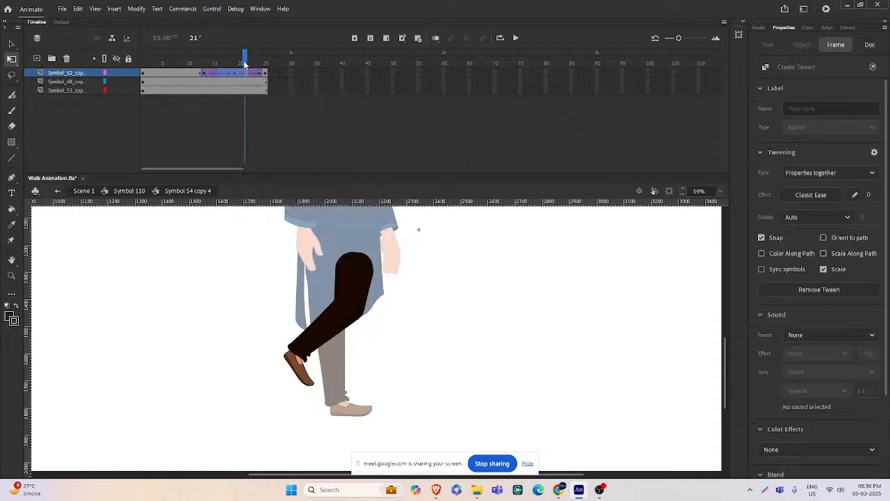
drag(244, 64, 204, 83)
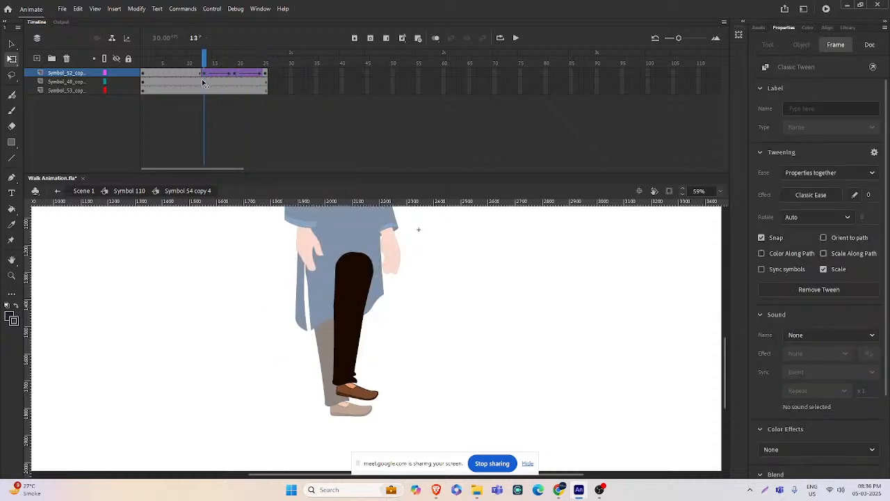
double_click(480, 296)
click(431, 331)
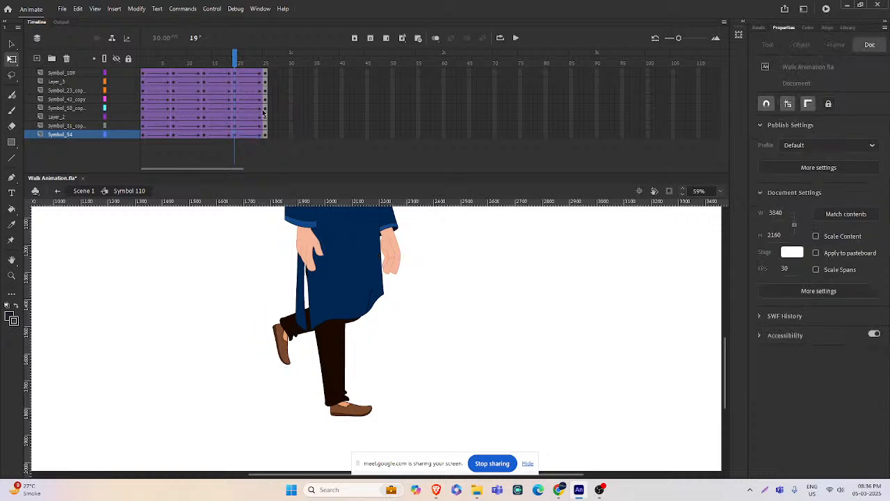
- Rotate the head backward at the frame 7 keyframe of Symbol 110 so the face tilts up
drag(236, 62, 249, 91)
key(ctrl+minus)
key(ctrl+minus)
mouse_move(426, 319)
mouse_down()
mouse_move(401, 341)
mouse_move(438, 337)
mouse_move(438, 325)
mouse_up()
key(ctrl+equal)
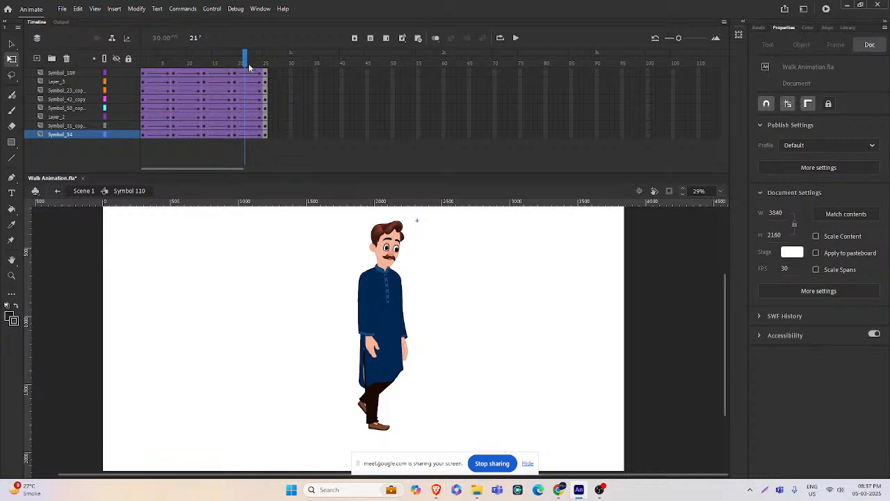
drag(246, 65, 174, 133)
click(404, 245)
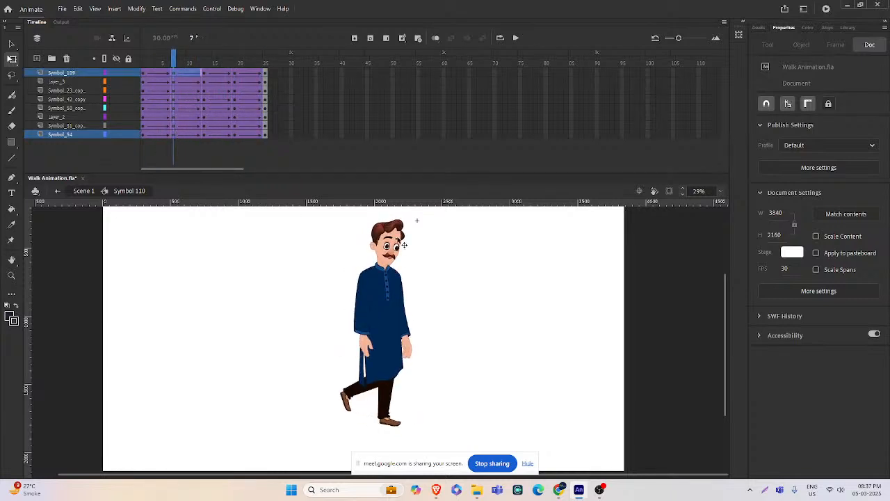
key(ctrl+equal)
drag(394, 290, 369, 278)
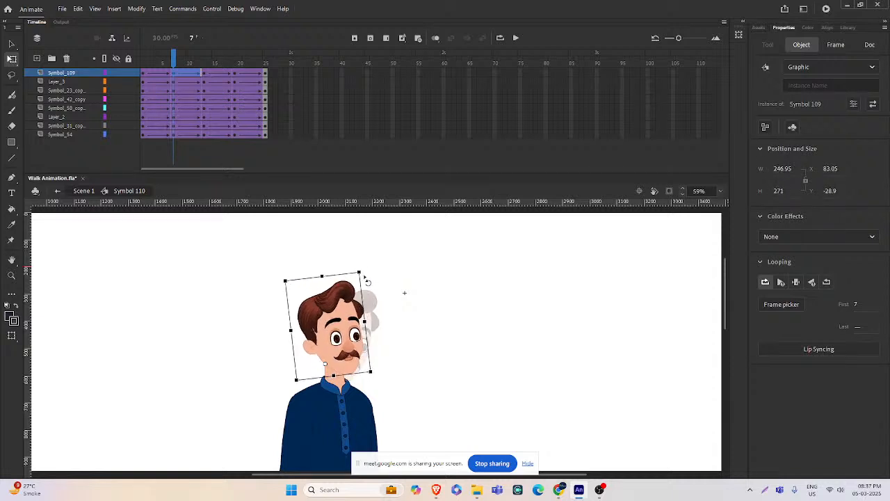
click(388, 285)
key(ctrl+minus)
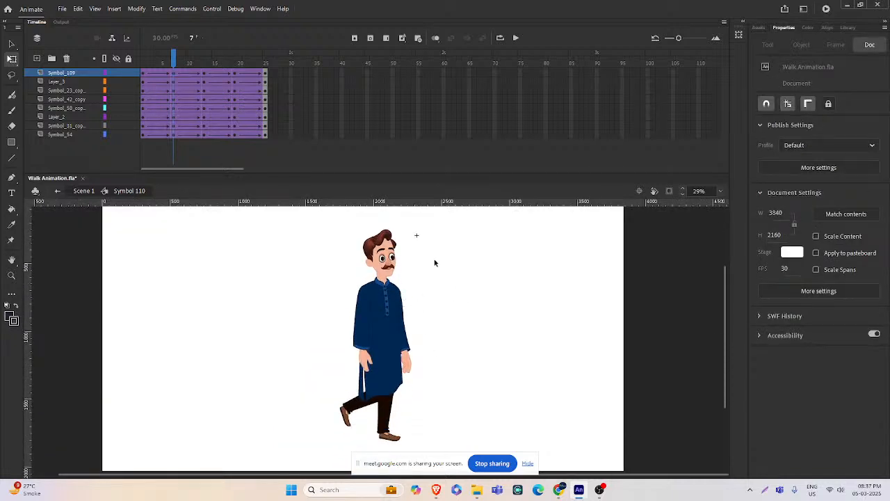
- Rotate the head backward at the frame 19 keyframe to match its raised tilt at frame 7
drag(173, 58, 236, 80)
click(403, 266)
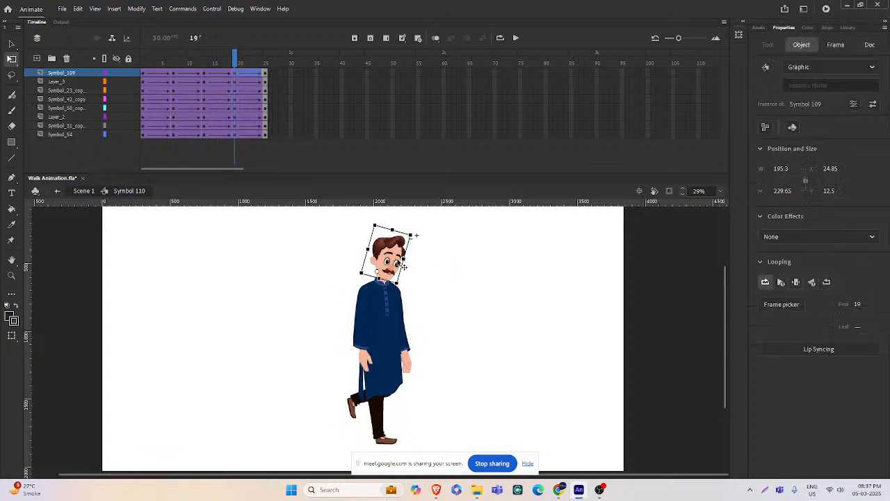
key(ctrl+=)
drag(415, 337, 385, 319)
key(ctrl+minus)
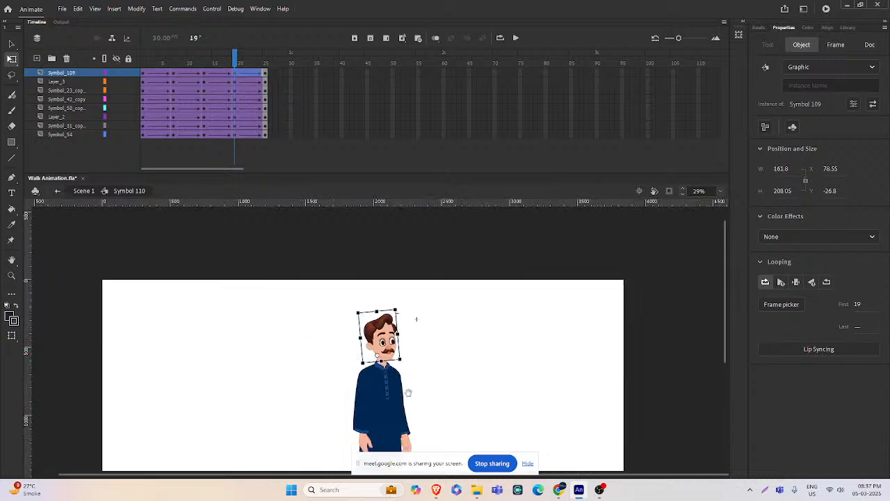
drag(407, 391, 411, 326)
click(465, 325)
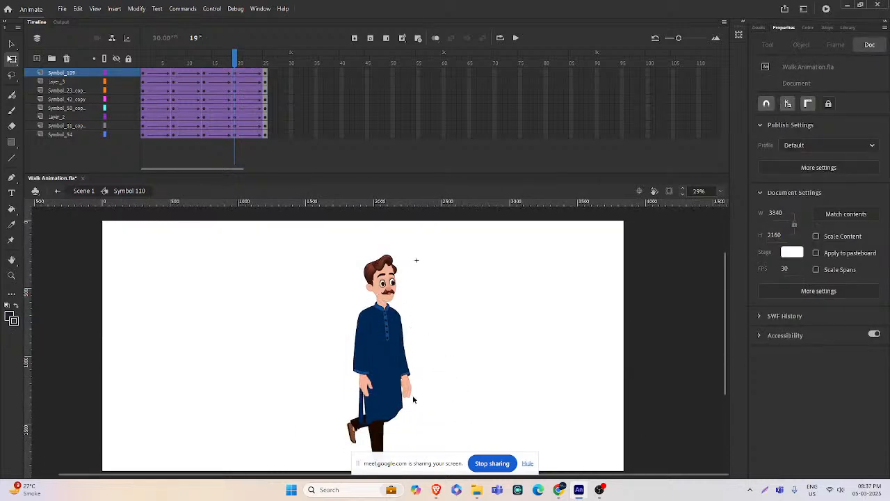
drag(426, 373, 435, 340)
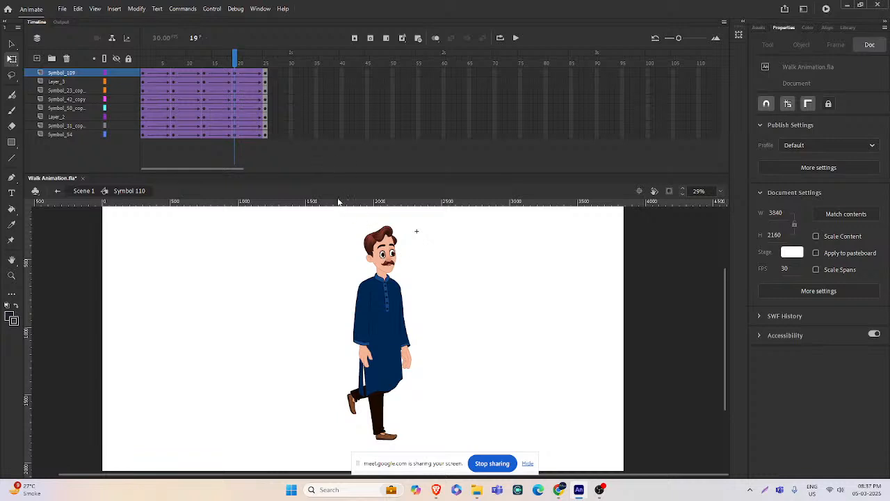
- Fine-tune the head at frame 19 by rotating it slightly further backward
drag(237, 63, 235, 83)
scroll(424, 285, up, 2)
scroll(324, 280, up, 2)
click(366, 294)
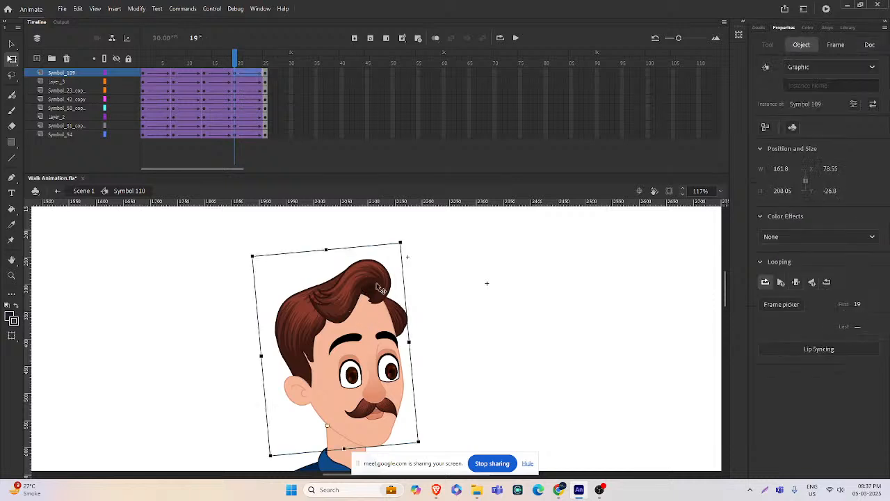
drag(408, 252, 400, 241)
click(463, 287)
ctrl+alt+click(420, 358)
ctrl+alt+click(420, 358)
drag(429, 396, 437, 344)
- Return to Scene 1, play the walk as a test movie, and close the preview
drag(236, 65, 70, 141)
double_click(500, 323)
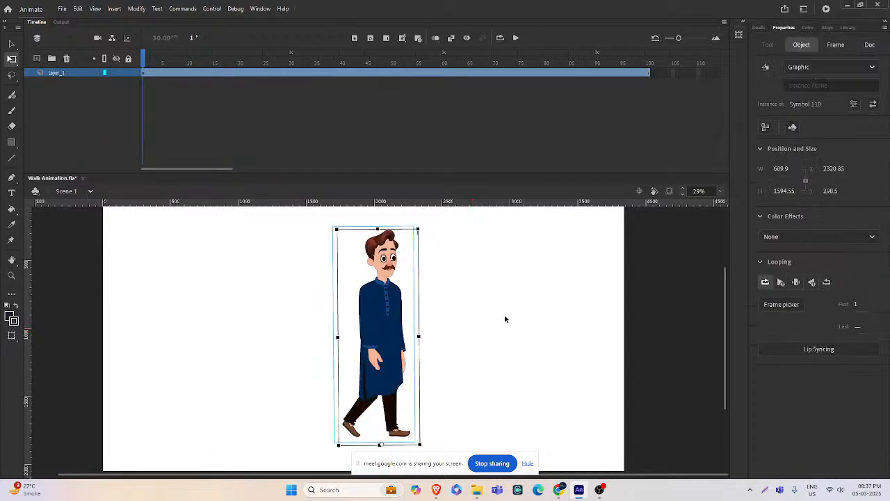
key(ctrl+Return)
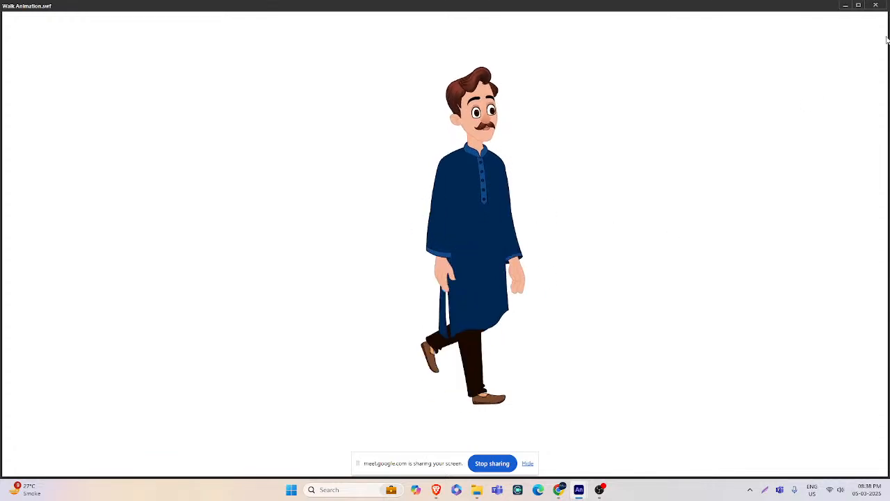
click(875, 6)
click(421, 368)
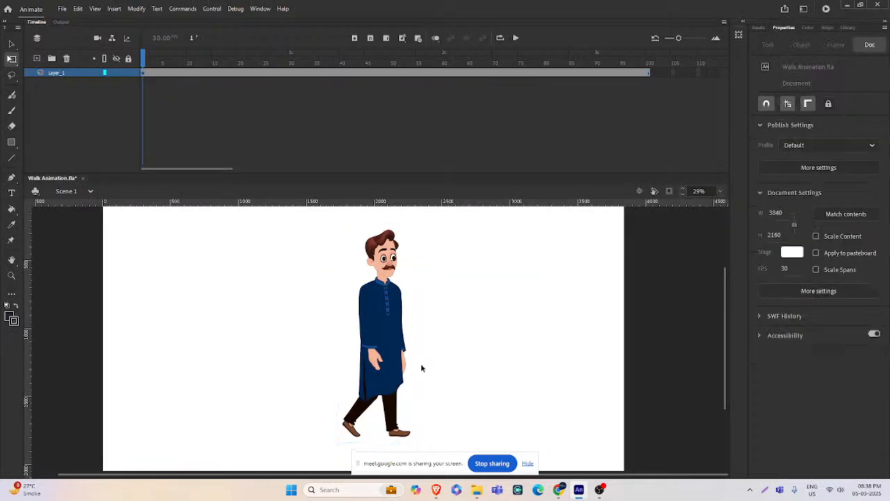
- Open Symbol 110 from the scene, and open its nested kurta symbol, Symbol 42 copy 5, for editing
click(389, 389)
key(v)
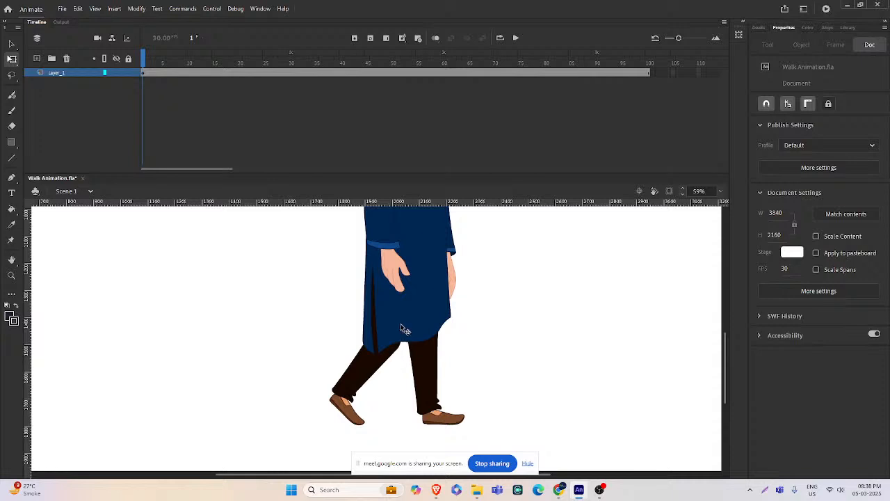
double_click(408, 343)
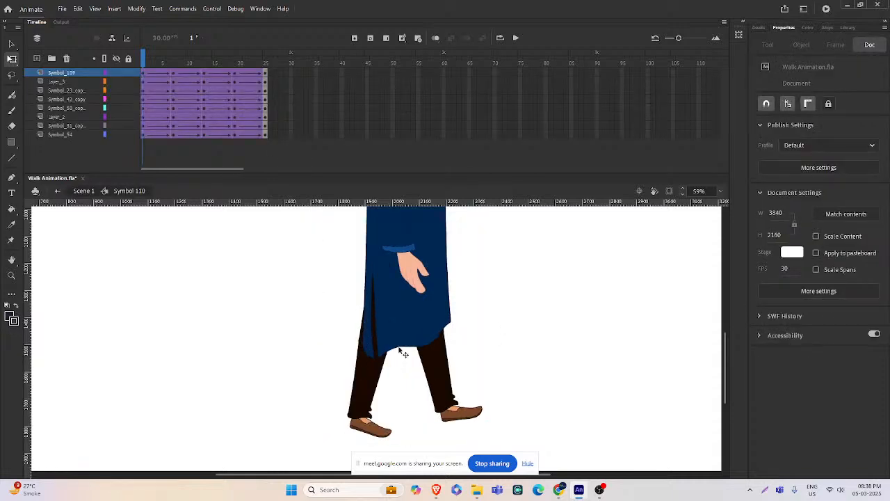
click(415, 328)
double_click(409, 331)
- Break apart the kurta body instance, Symbol 39 copy 2, inside Symbol 42 copy 5
click(409, 331)
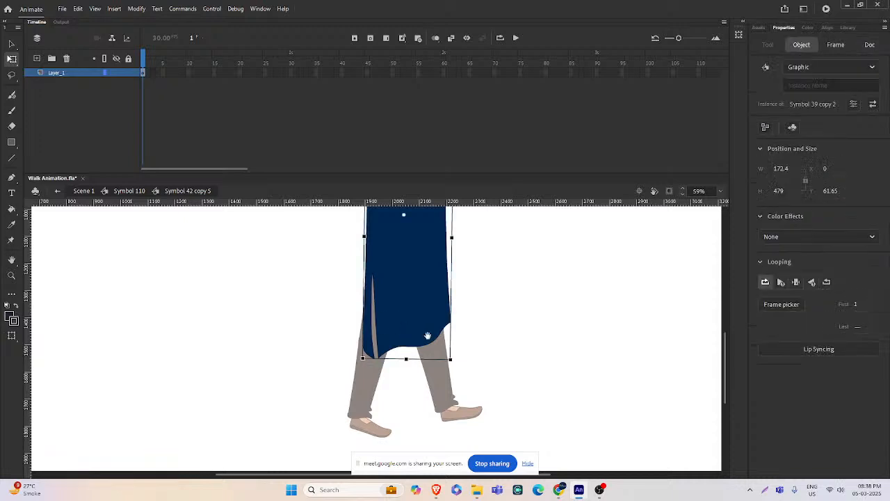
key(v)
scroll(414, 332, down, 3)
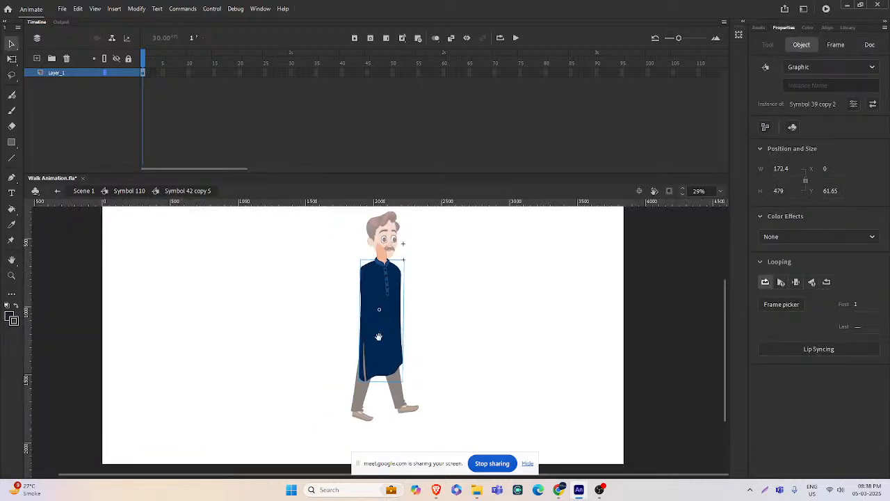
key(ctrl+b)
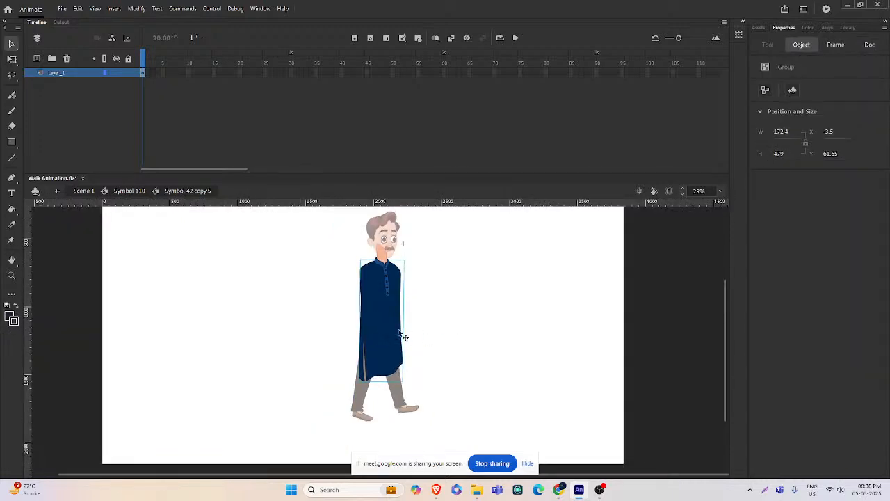
- Move the kurta body group in place onto a new layer, and put that layer beneath the collar and buttons
drag(395, 341, 268, 342)
key(ctrl+z)
key(Delete)
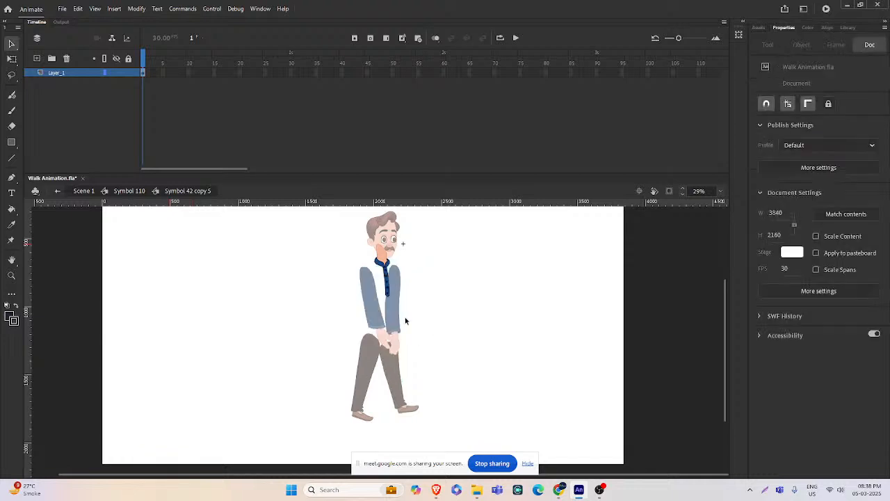
click(37, 58)
key(ctrl+shift+v)
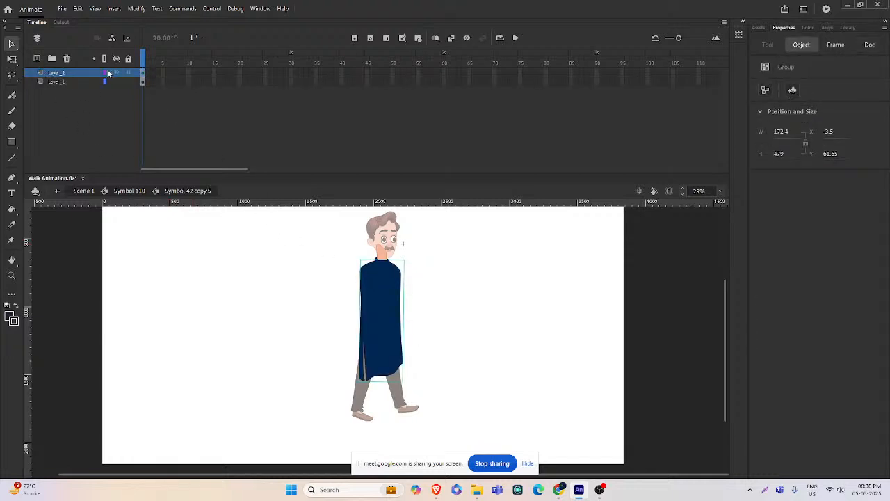
drag(108, 73, 108, 84)
- Break the kurta body group into an editable shape and extend both kurta layers to frame 25
scroll(390, 365, up, 2)
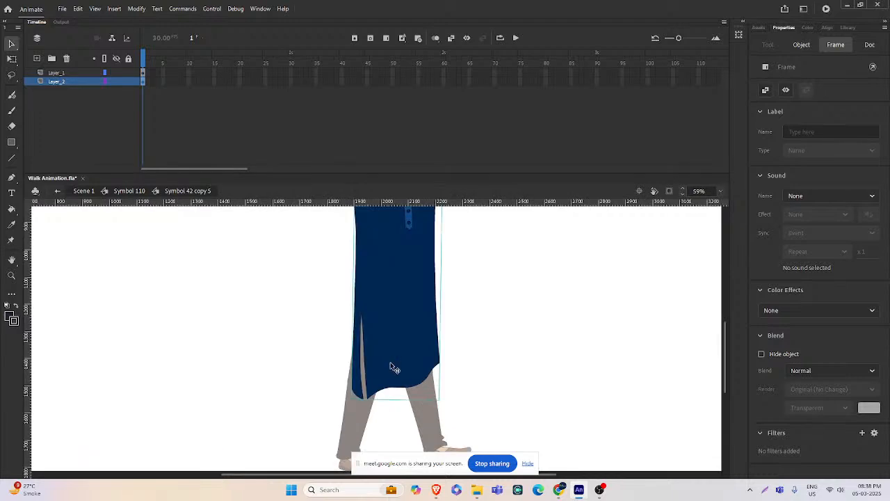
click(390, 362)
click(508, 345)
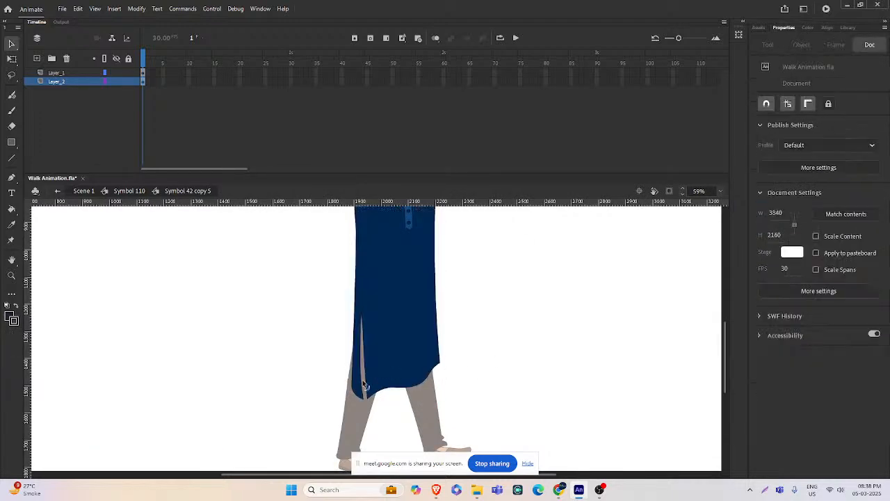
scroll(362, 382, up, 2)
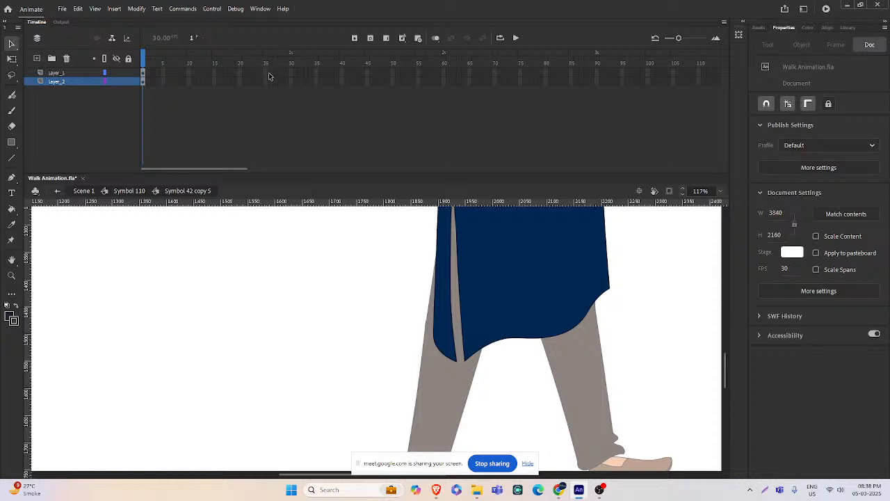
click(280, 104)
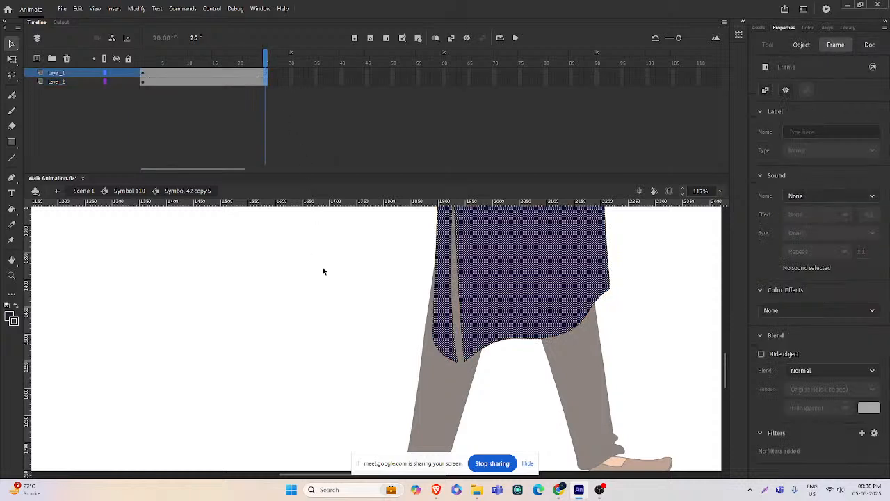
double_click(323, 267)
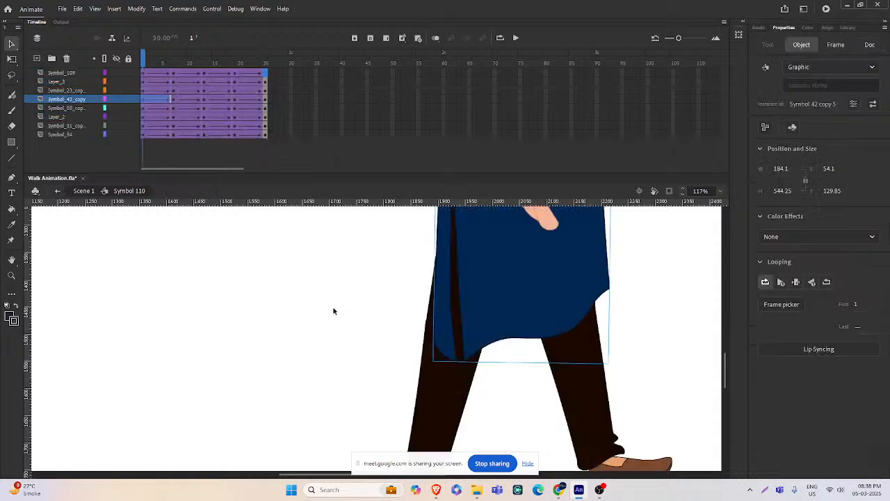
- Reopen Symbol 42 copy 5 at frame 1 and pull the kurta's rear hem edge outward to cover the back leg
click(144, 56)
click(409, 312)
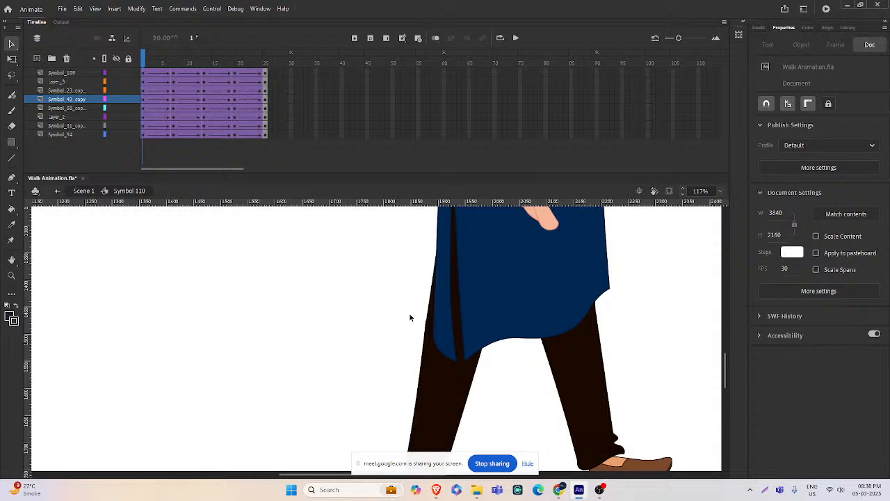
double_click(442, 338)
mouse_move(434, 338)
mouse_down()
mouse_move(426, 329)
mouse_move(438, 325)
mouse_move(421, 339)
mouse_up()
scroll(449, 327, down, 3)
scroll(421, 294, up, 2)
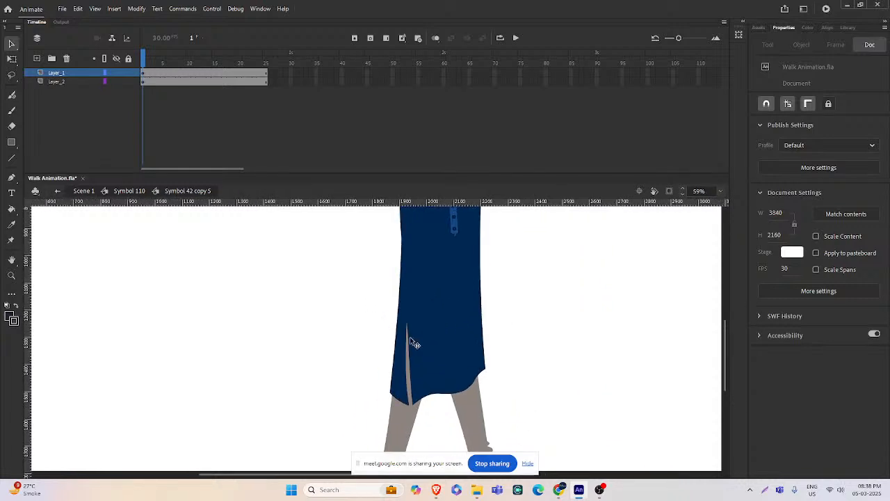
- Reshape the front panel's hem at frame 1, flattening its curve between the side slit and the front corner
drag(399, 355, 441, 345)
scroll(478, 365, up, 3)
drag(400, 367, 416, 362)
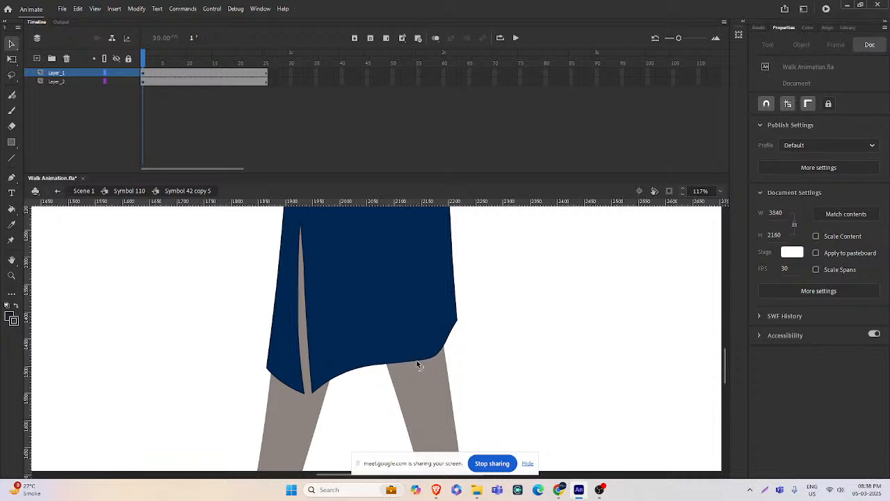
- Try to pull the front panel's hem down into a sloping curve over the legs, undoing the changes
scroll(445, 351, down, 3)
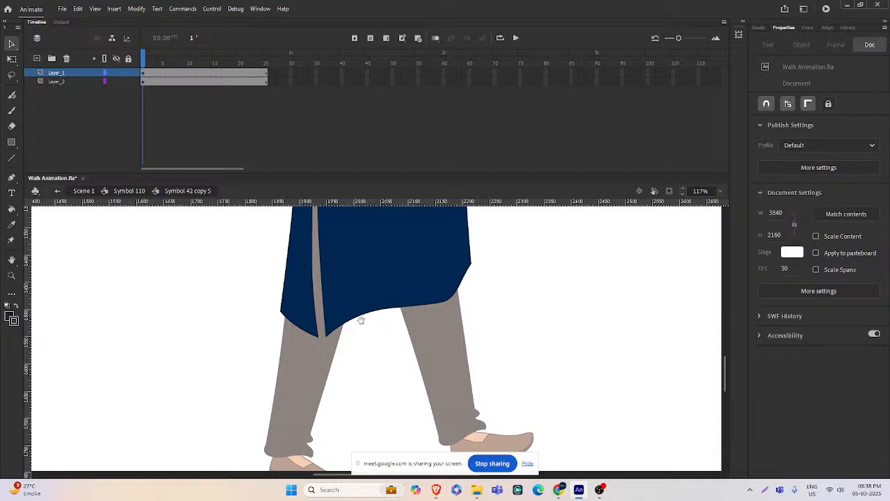
mouse_move(361, 320)
mouse_down()
mouse_move(409, 295)
mouse_move(420, 298)
mouse_move(416, 306)
mouse_up()
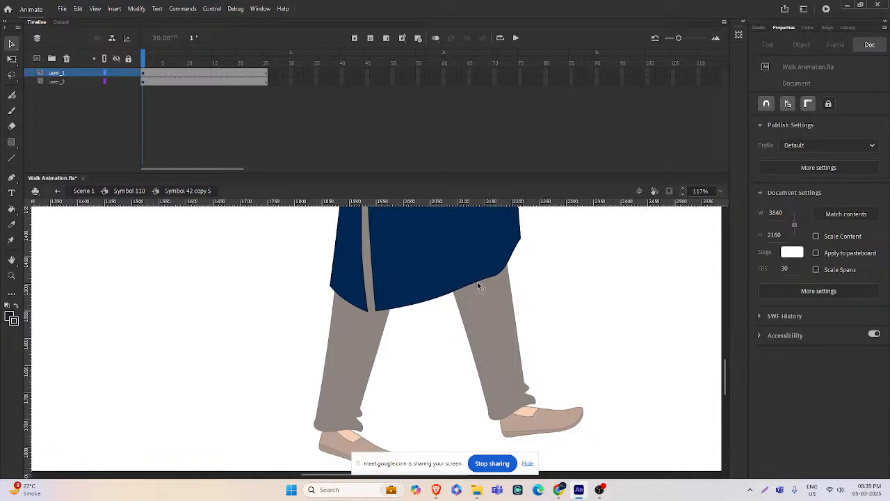
drag(477, 282, 477, 285)
key(ctrl+z)
key(ctrl+z)
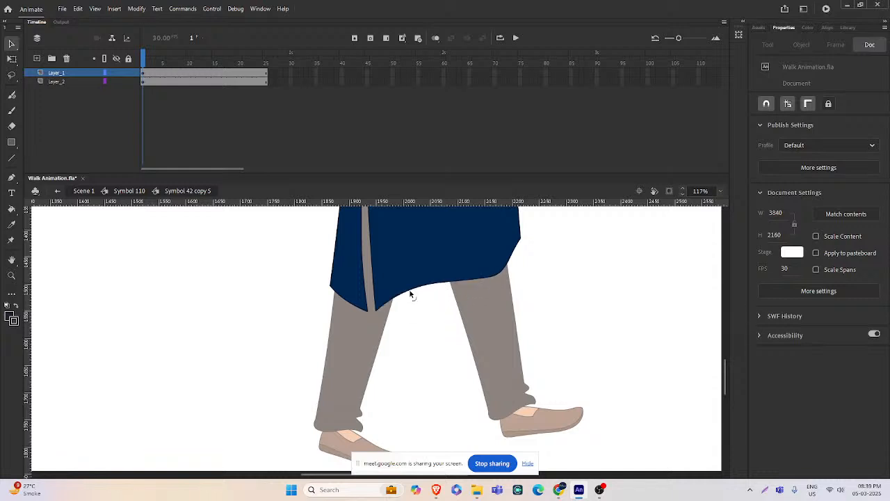
- Smooth the front panel's hem into a gentle curve rising from the side slit toward the front corner
drag(410, 291, 412, 294)
scroll(355, 300, up, 3)
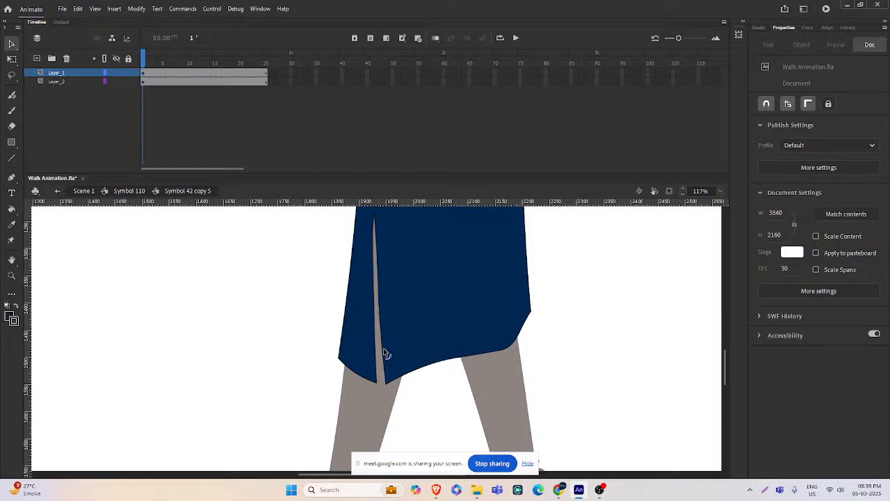
click(403, 379)
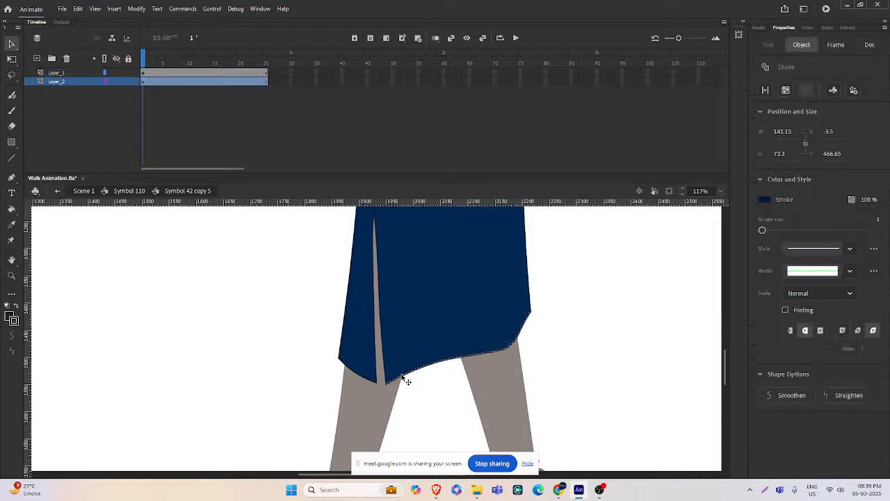
click(423, 384)
drag(407, 377, 457, 368)
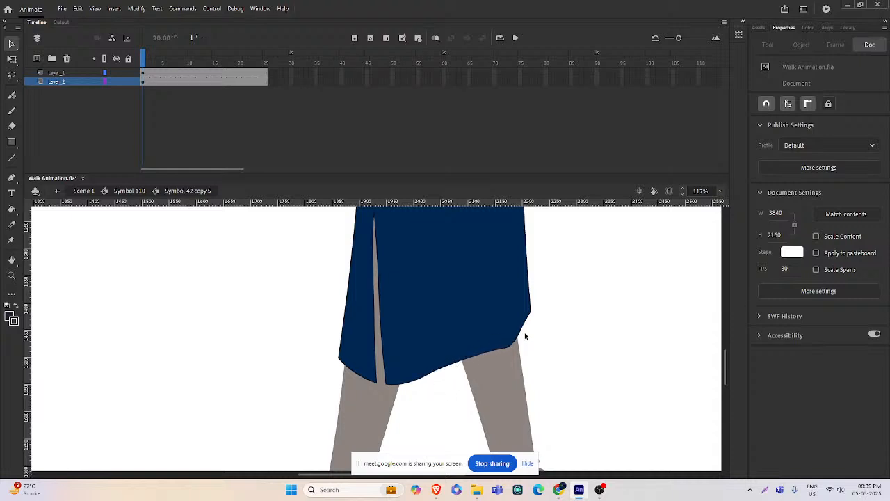
drag(521, 337, 525, 337)
ctrl+alt+click(416, 348)
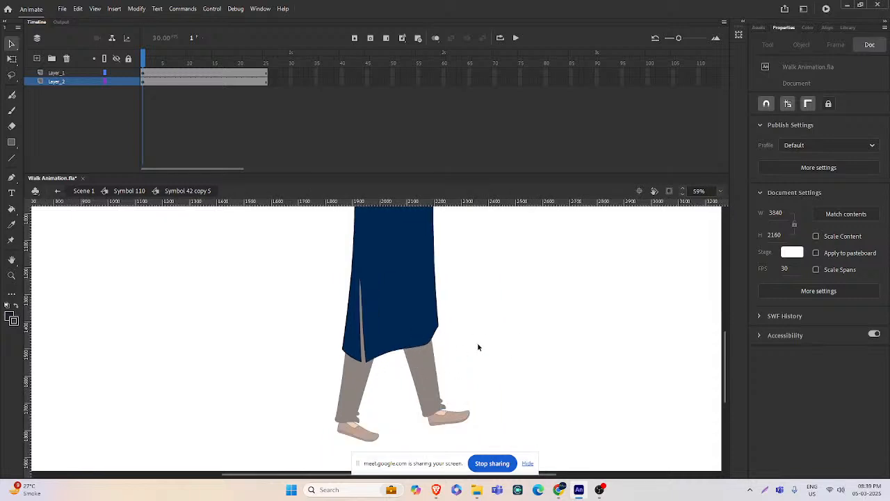
scroll(478, 347, right, 3)
scroll(487, 353, up, 2)
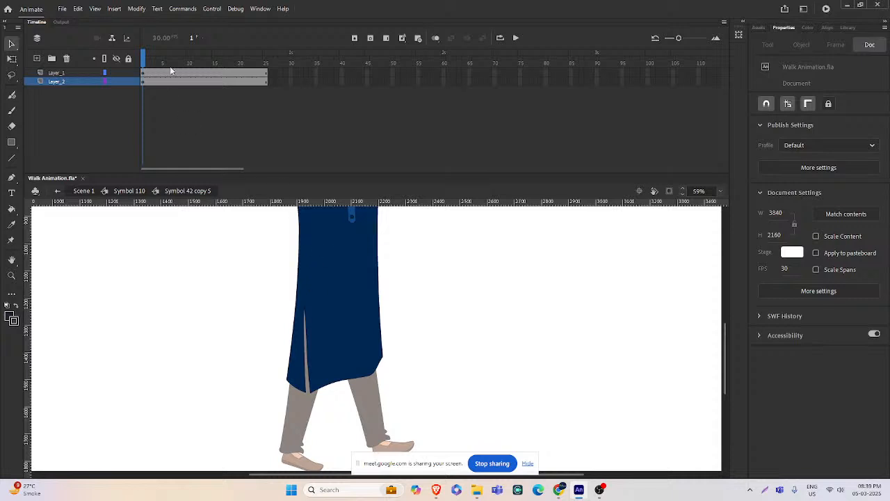
- Return to Symbol 110, go to frame 7 and synchronize the symbols across the frames of all layers
double_click(458, 267)
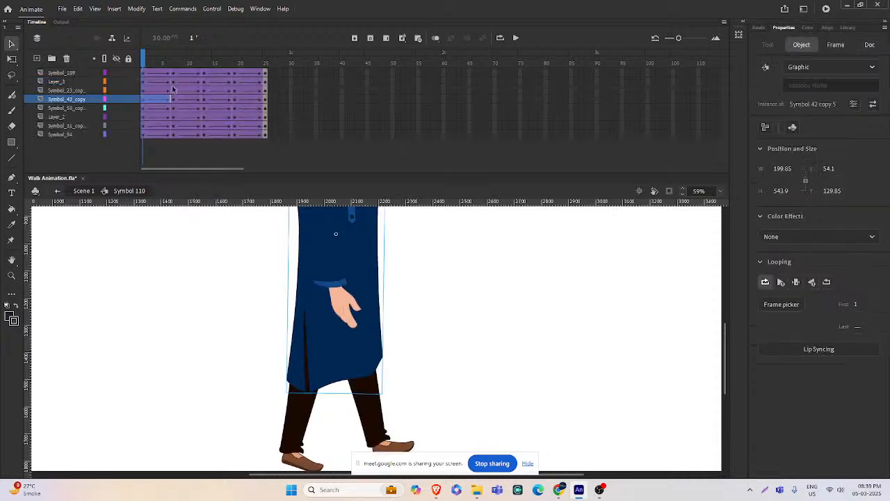
drag(144, 60, 174, 69)
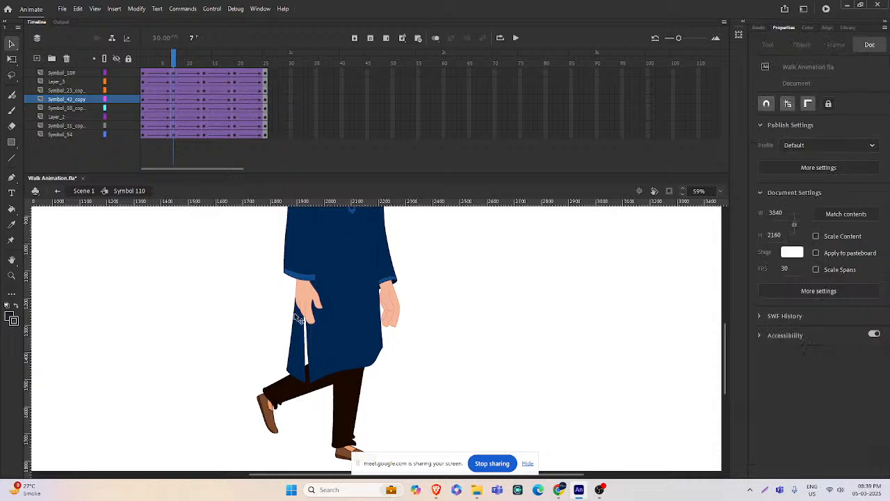
double_click(302, 347)
scroll(336, 364, up, 4)
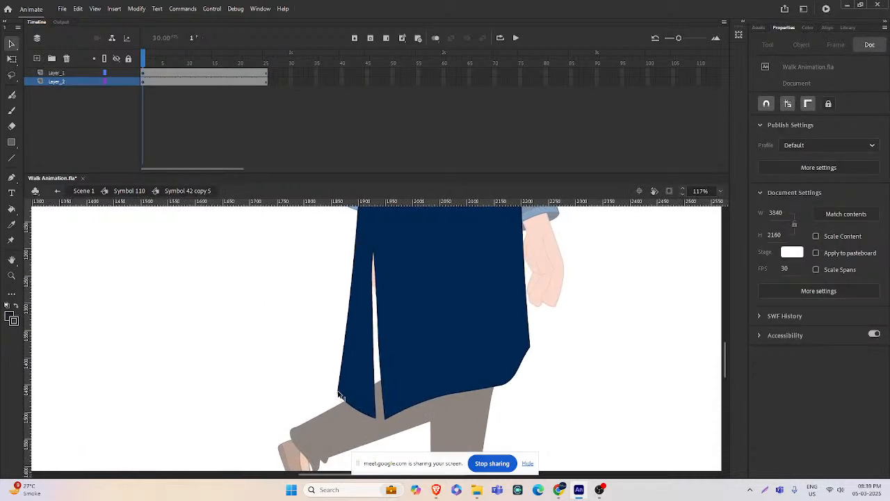
double_click(227, 294)
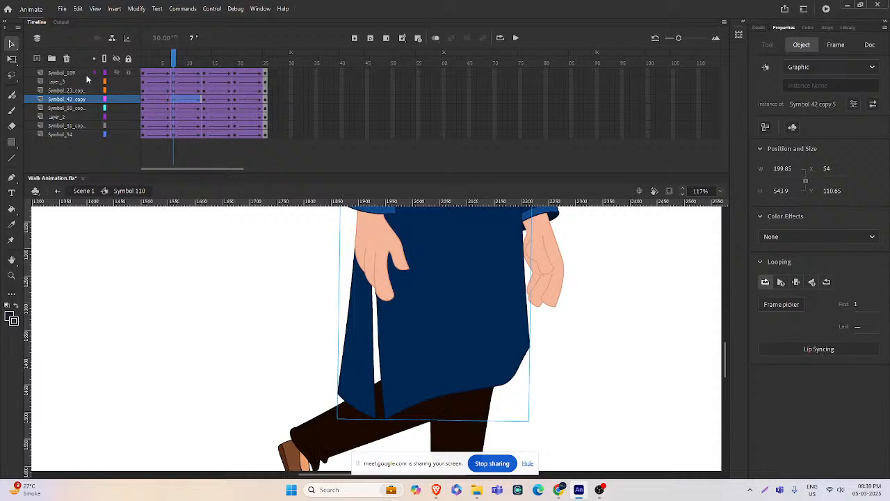
shift+click(77, 134)
right_click(160, 132)
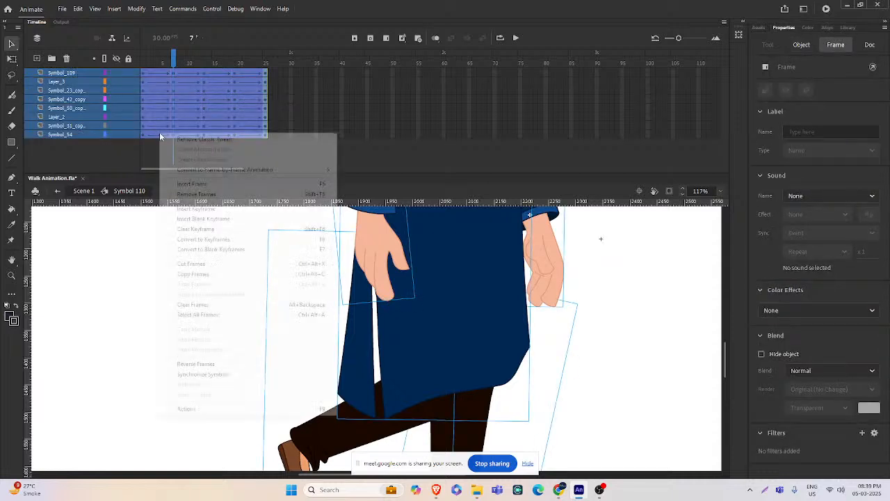
click(203, 376)
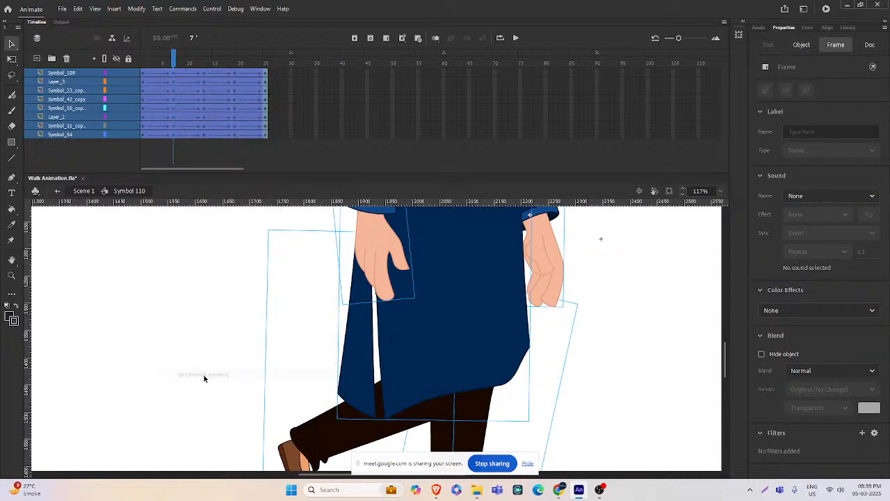
- Open Symbol 42 copy 5 at frame 7 and insert a keyframe there on Layer_2
double_click(335, 351)
double_click(362, 340)
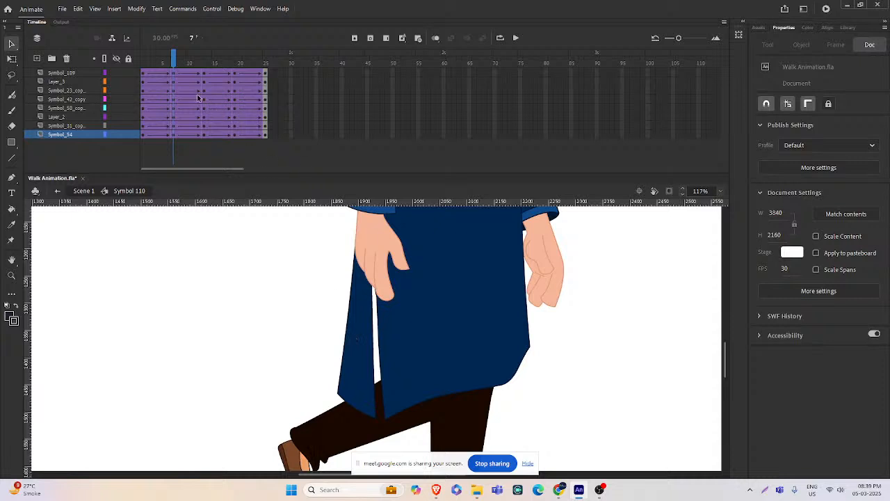
double_click(361, 350)
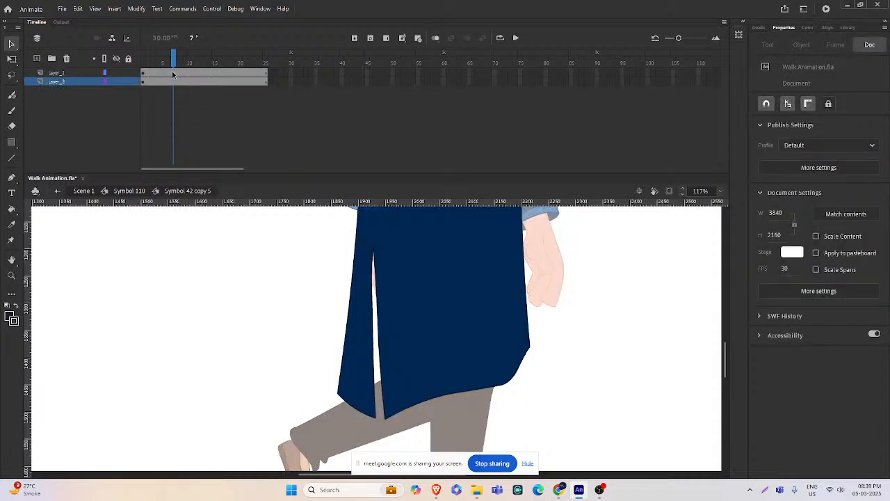
click(370, 348)
click(178, 82)
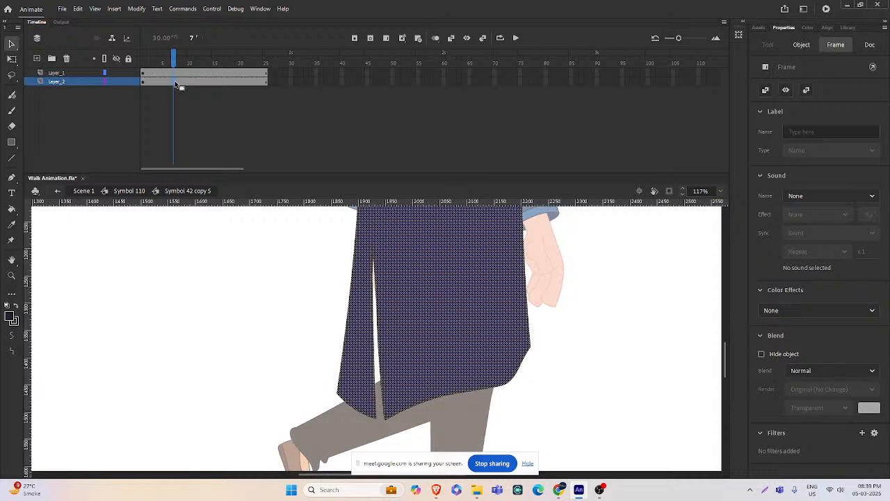
key(F6)
- Try pulling the kurta's rear edge inward and adjusting the side slit at frame 7, undoing the changes
click(341, 368)
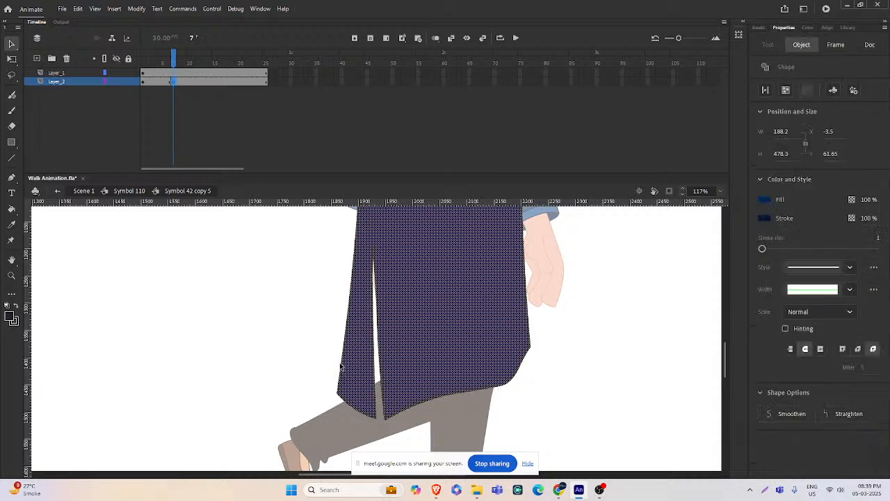
click(336, 371)
drag(342, 373, 352, 376)
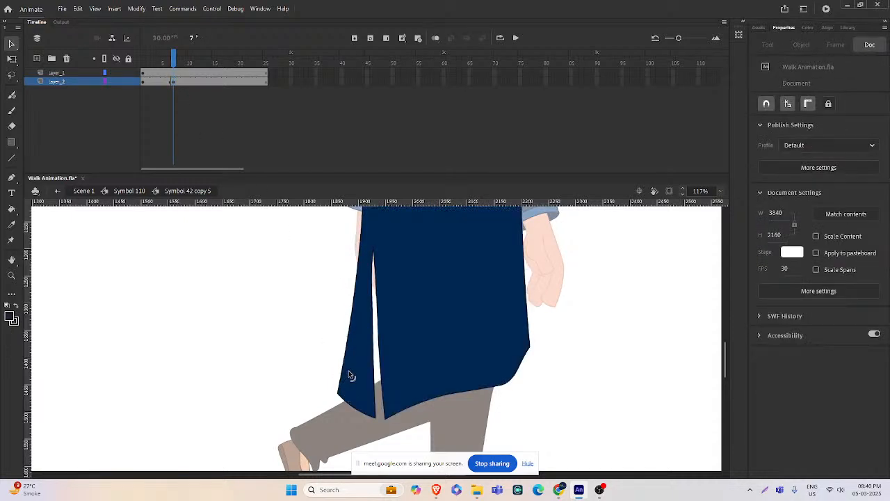
key(ctrl+z)
drag(375, 344, 378, 348)
drag(374, 255, 384, 255)
key(ctrl+z)
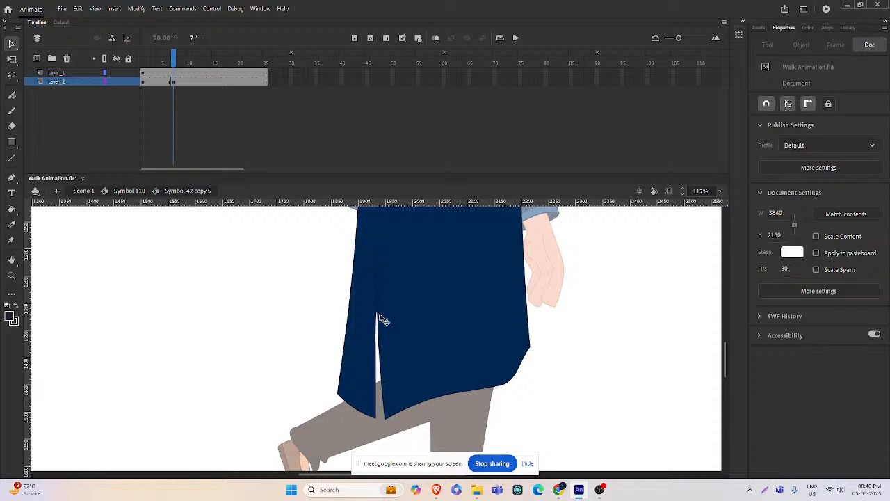
- At frame 7, curve the slit's edges forward to narrow it, and reshape the hem corners at the front and beside the slit
drag(379, 320, 382, 331)
drag(382, 374, 384, 378)
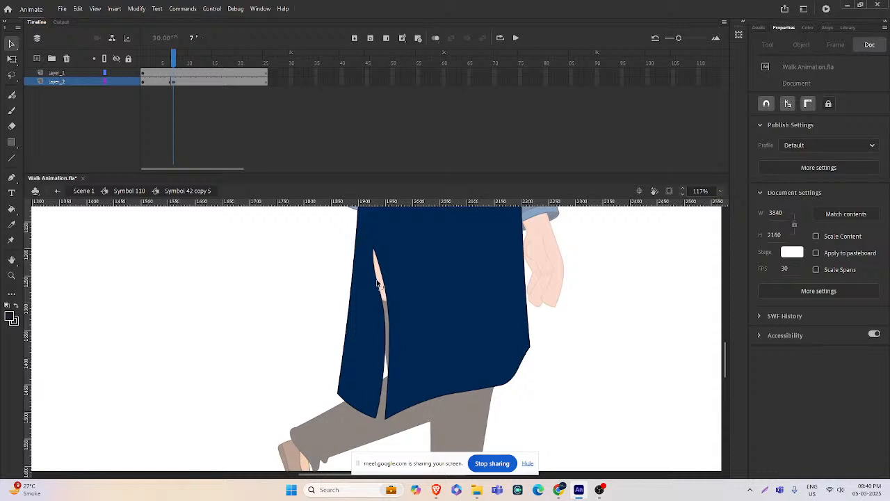
drag(378, 284, 382, 286)
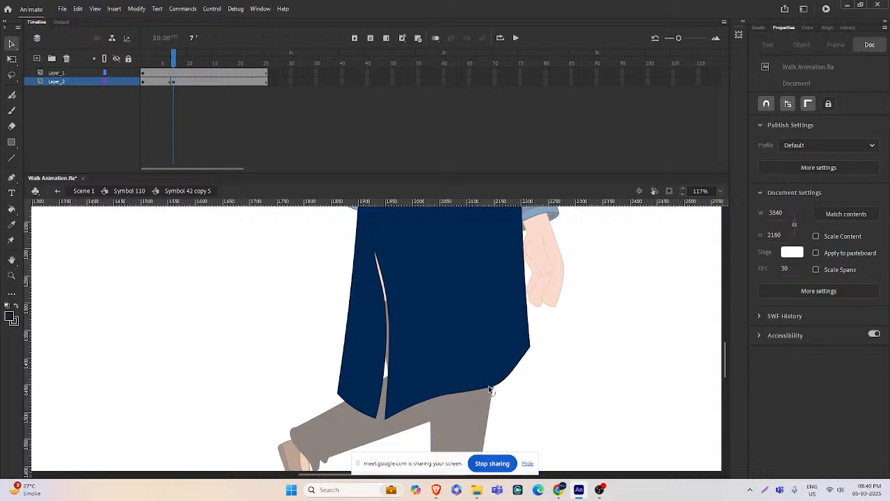
drag(530, 352, 497, 383)
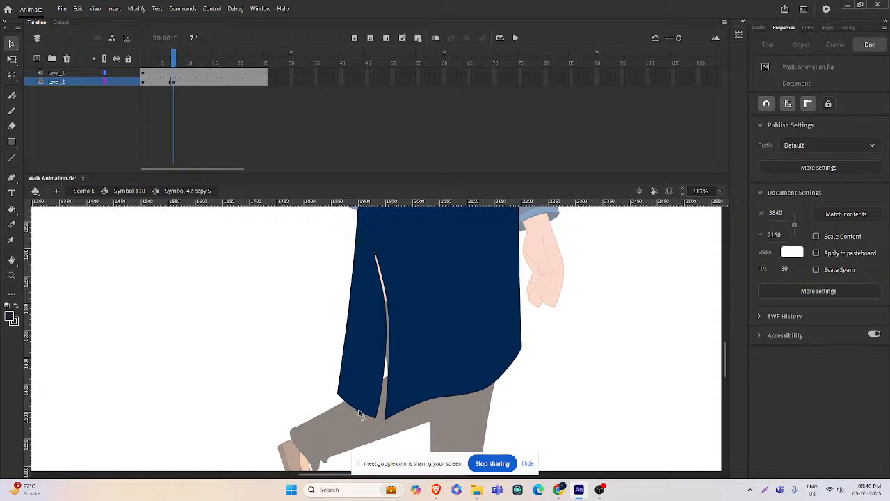
drag(353, 412, 379, 422)
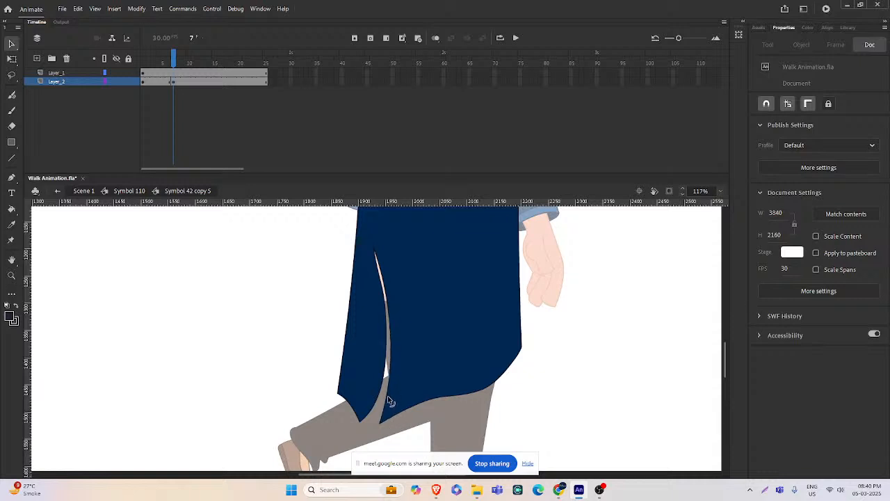
- Shift the slit's upper end forward and close up its edges into a narrow, nearly straight opening
ctrl+alt+click(362, 369)
drag(423, 339, 401, 279)
ctrl+click(353, 361)
drag(408, 314, 408, 291)
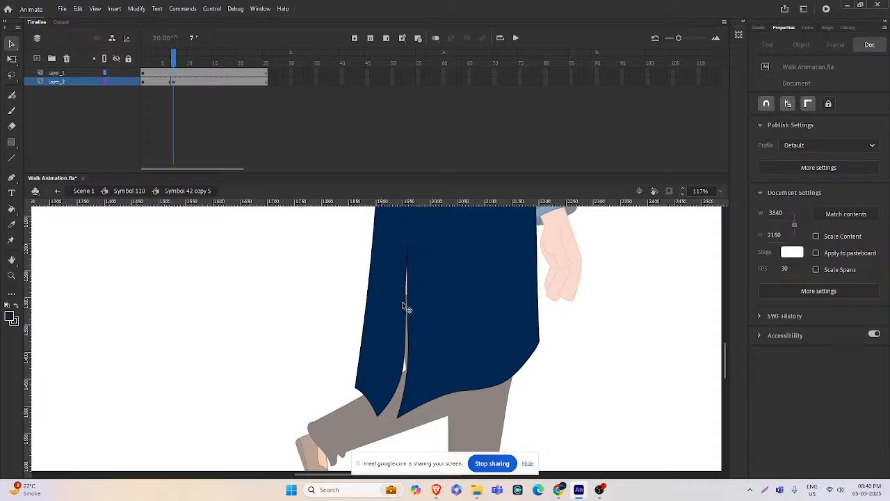
drag(402, 378, 403, 376)
- Insert a keyframe at frame 12 on Layer_2 and create shape tweens across the kurta keyframes from frame 1 to 12
click(168, 83)
click(187, 85)
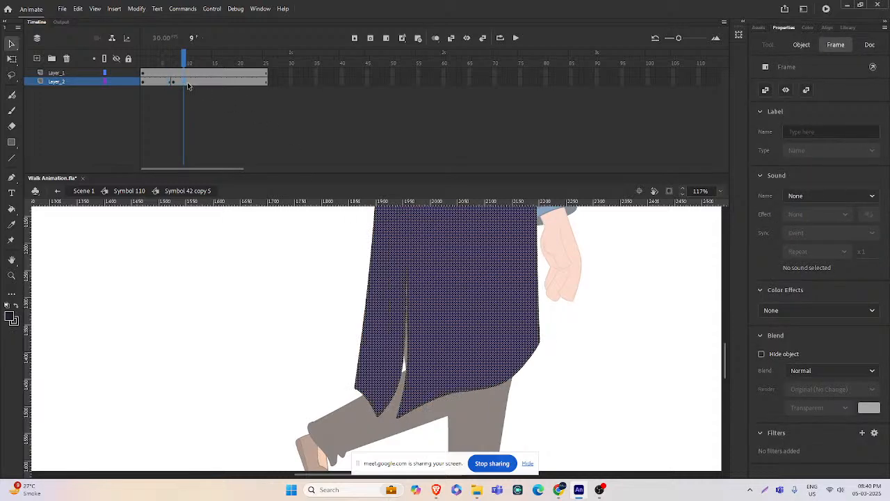
click(202, 84)
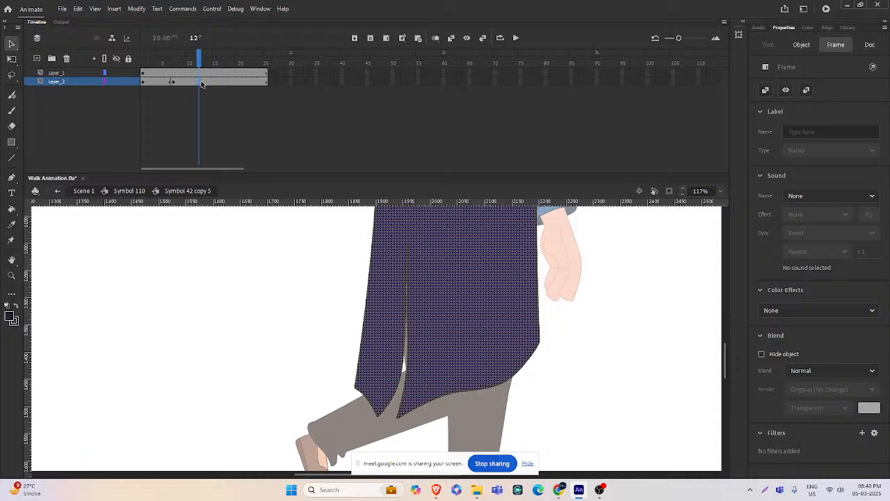
drag(180, 82, 164, 82)
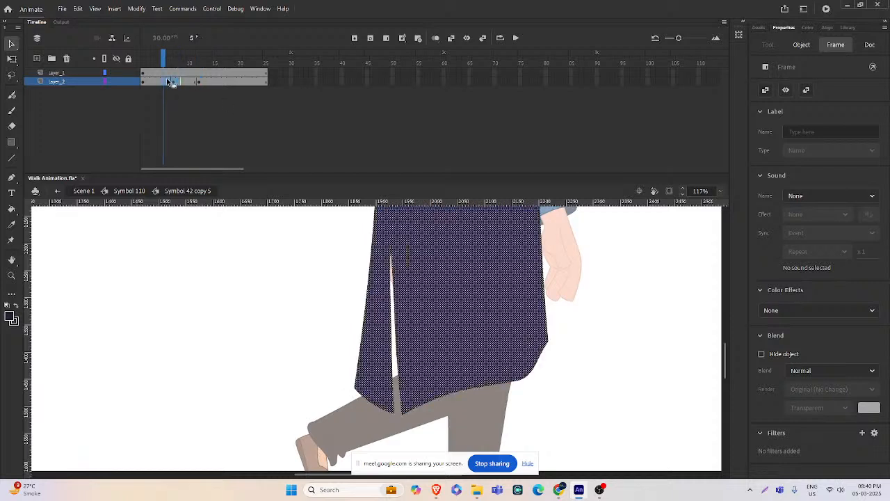
right_click(176, 81)
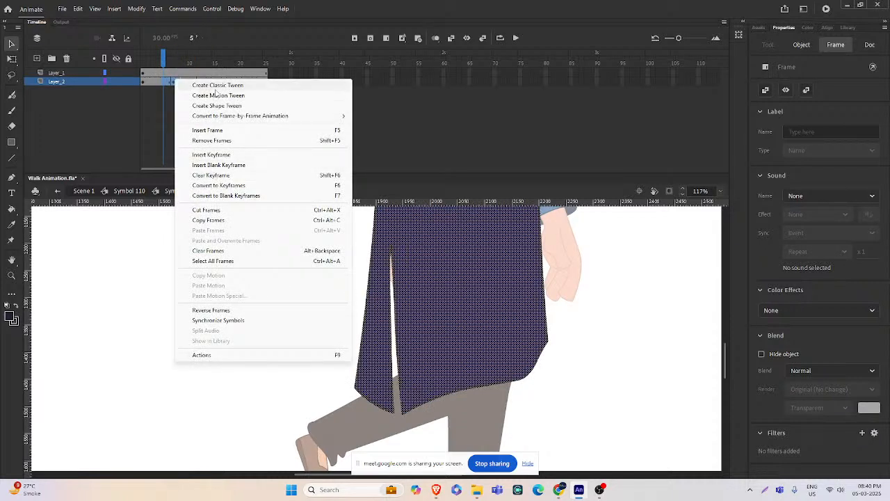
click(217, 106)
drag(164, 62, 185, 78)
click(355, 167)
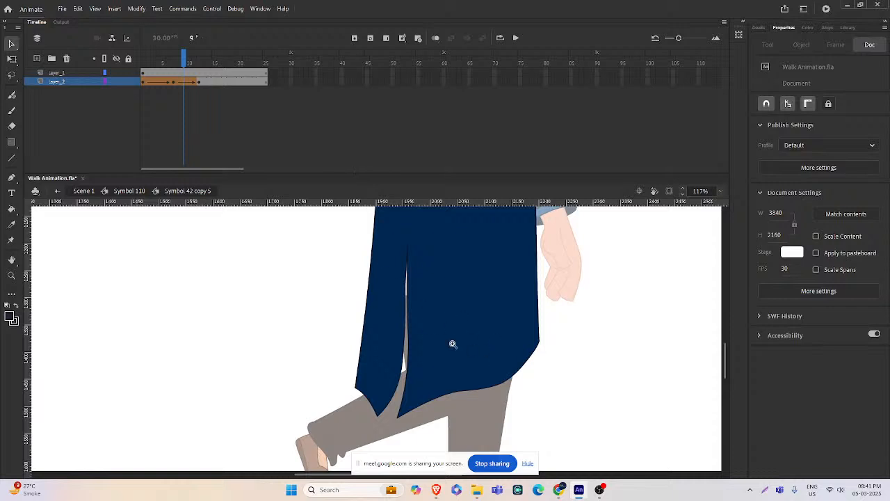
- Return to Symbol 110, go to frame 13 and reopen the kurta body symbol for editing
key(ctrl+minus)
key(ctrl+minus)
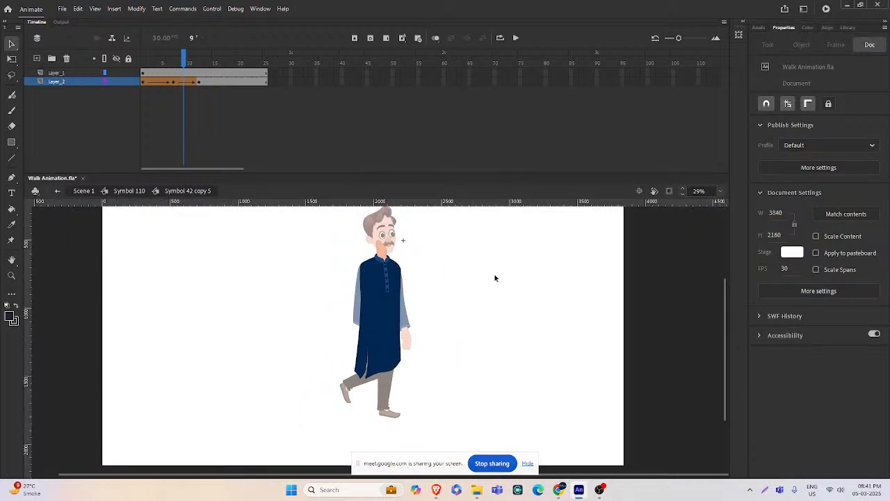
double_click(465, 286)
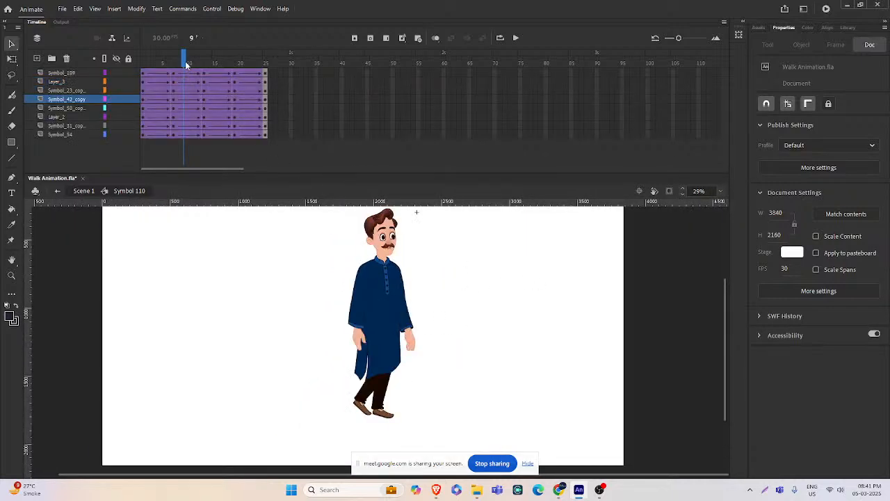
drag(187, 64, 204, 72)
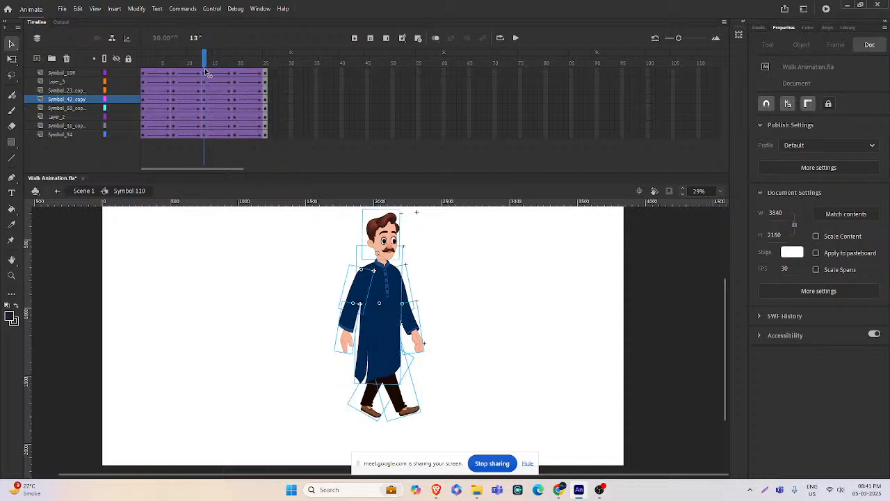
scroll(379, 356, up, 3)
double_click(379, 355)
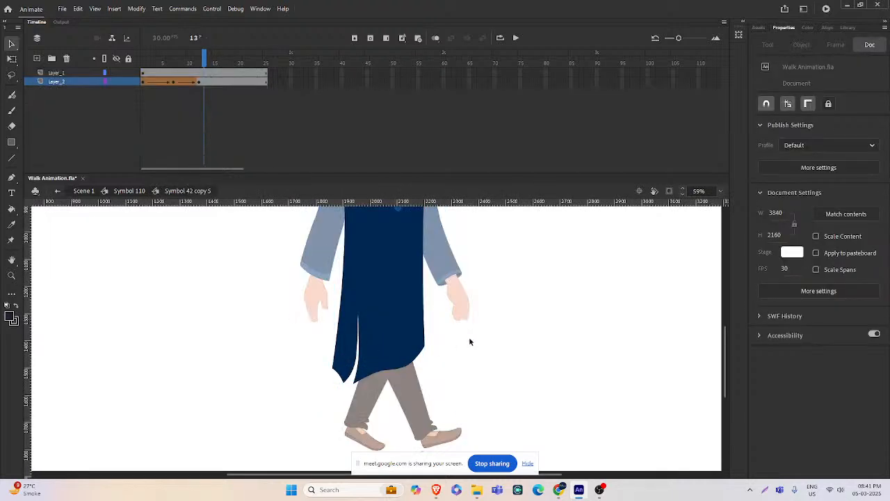
- On Layer_2, replace the kurta keyframe at frame 12 with one at frame 13 and remove the shape tween following frame 7
click(203, 82)
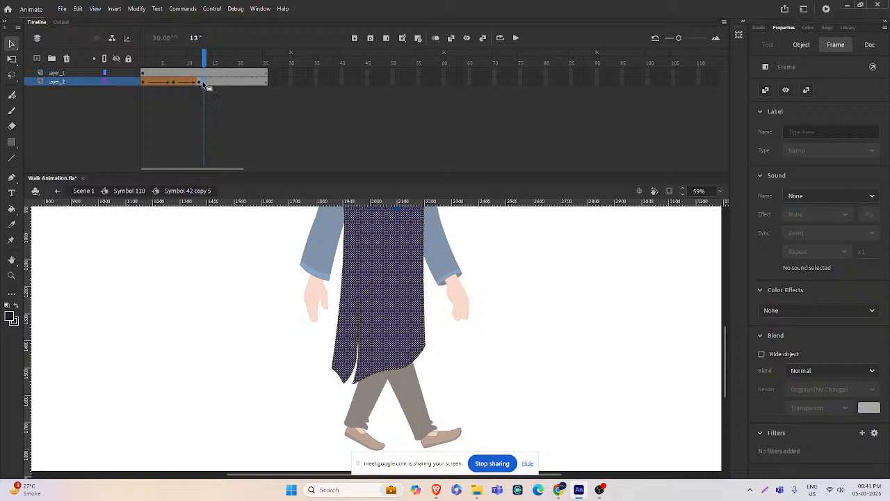
click(204, 85)
right_click(198, 83)
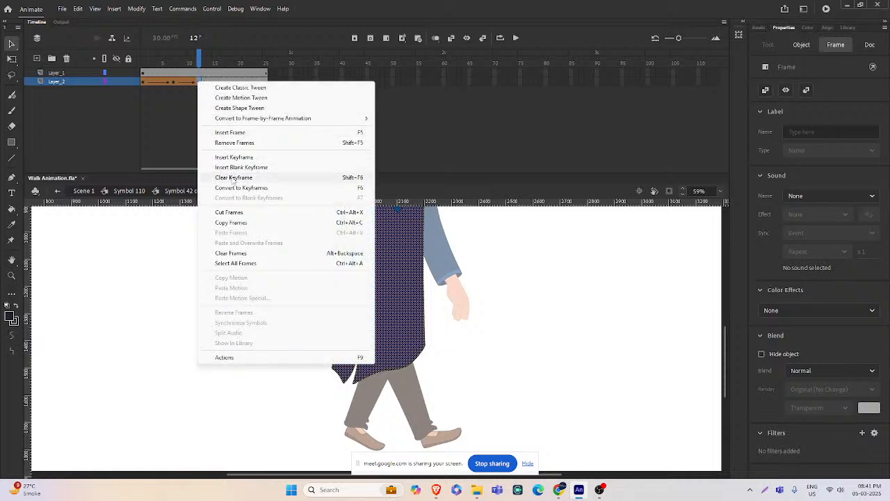
click(234, 177)
right_click(189, 83)
click(226, 110)
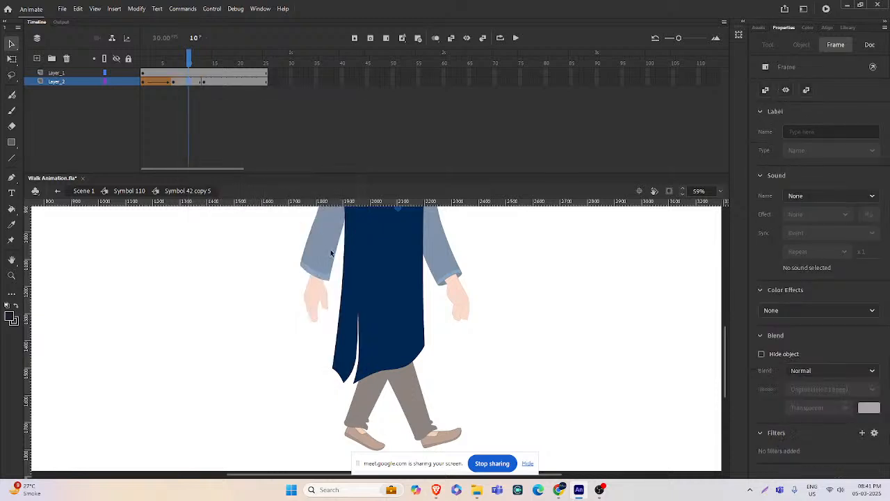
- At frame 13, move the front panel's slit corner forward and round off the kurta's front hem corner
click(204, 83)
click(421, 383)
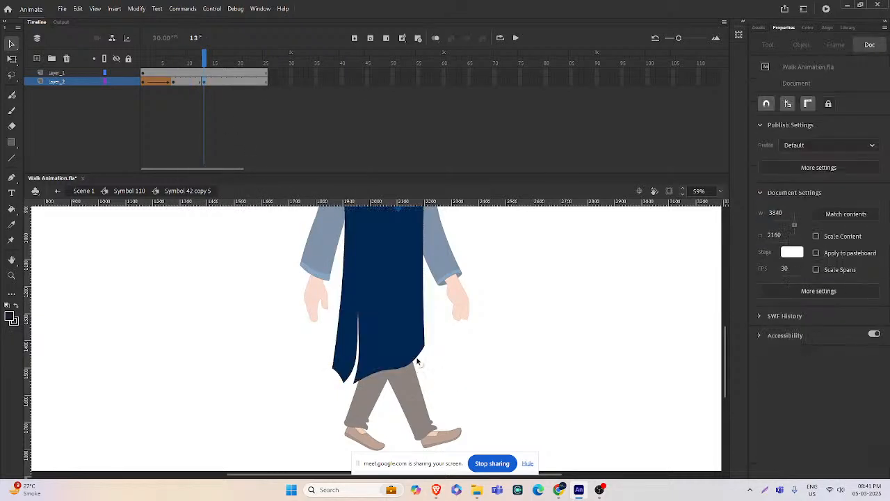
scroll(410, 367, up, 2)
drag(304, 339, 362, 354)
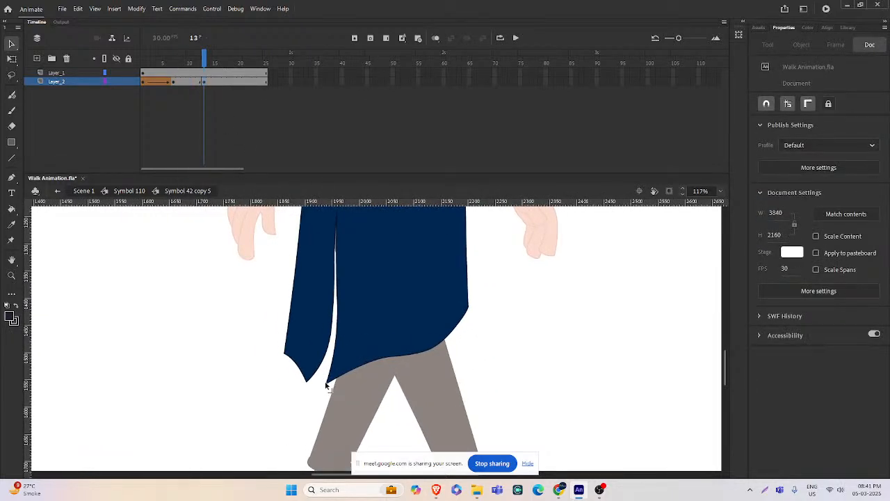
drag(326, 384, 349, 376)
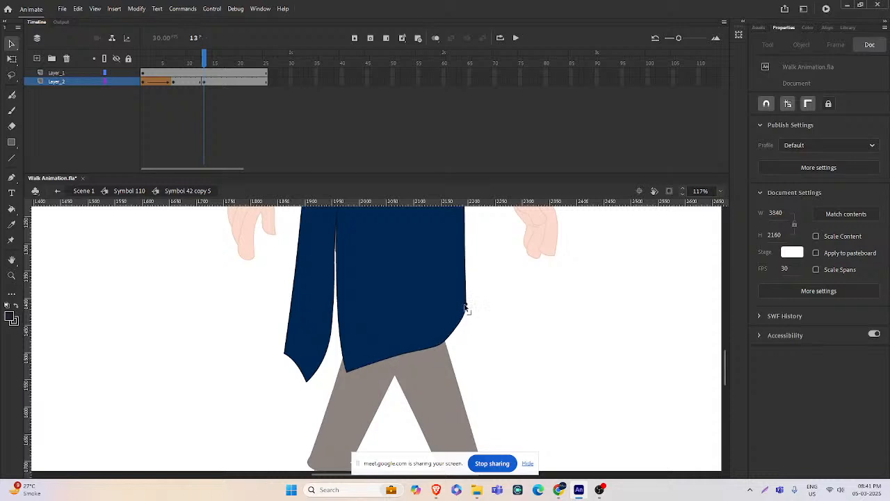
drag(459, 322, 437, 345)
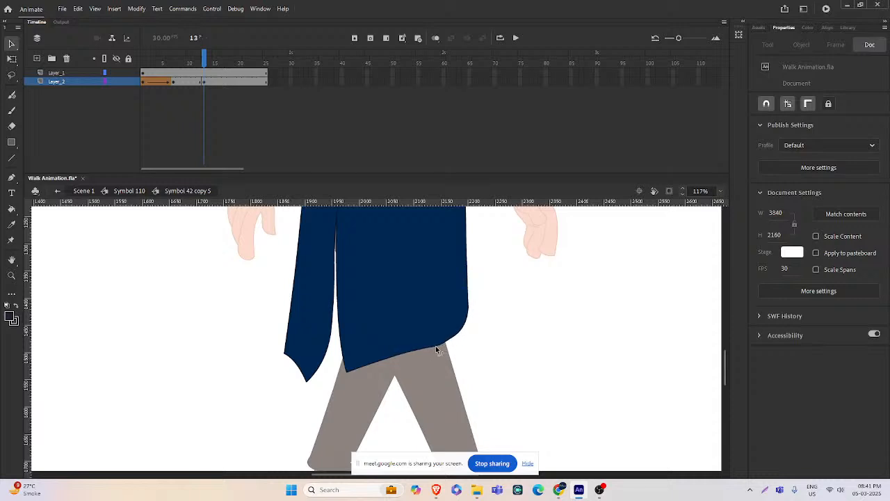
- Pull the rear panel's slit corner forward to narrow the slit, and bring its rear corner forward so the back edge hangs nearly vertical
drag(312, 386, 335, 335)
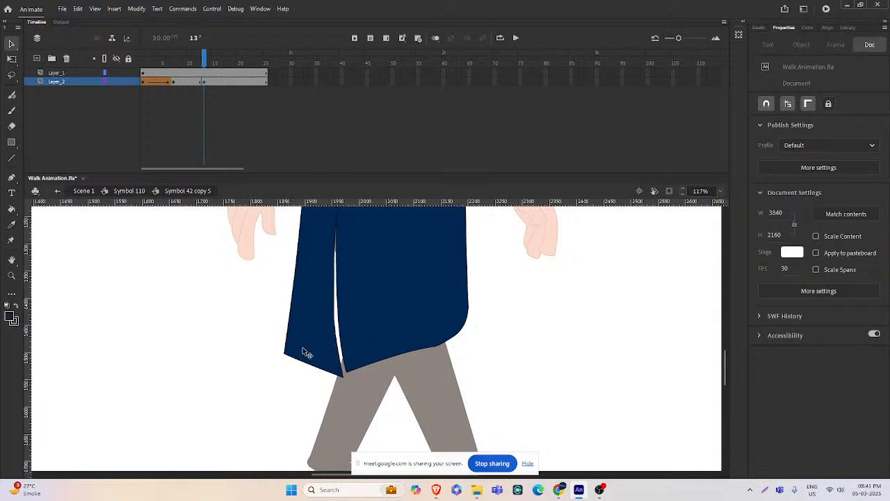
drag(285, 355, 298, 368)
key(ctrl+minus)
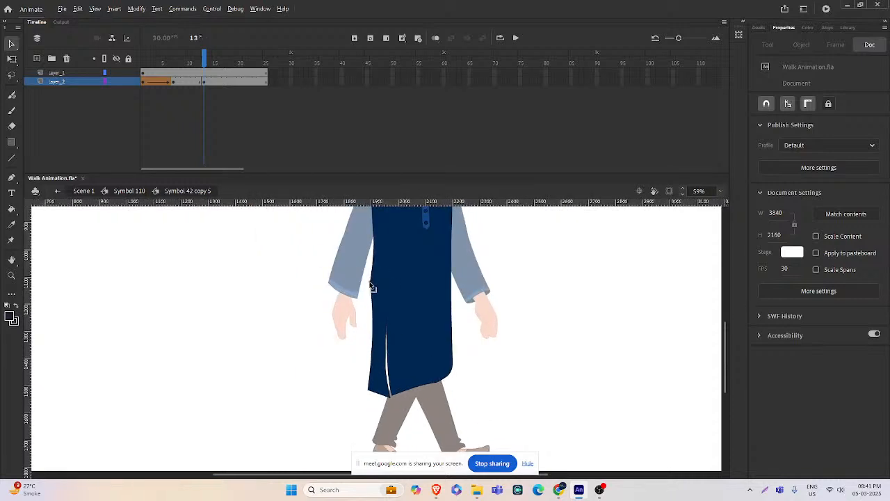
key(ctrl+equal)
drag(384, 332, 335, 380)
scroll(369, 334, down, 3)
scroll(351, 375, down, 2)
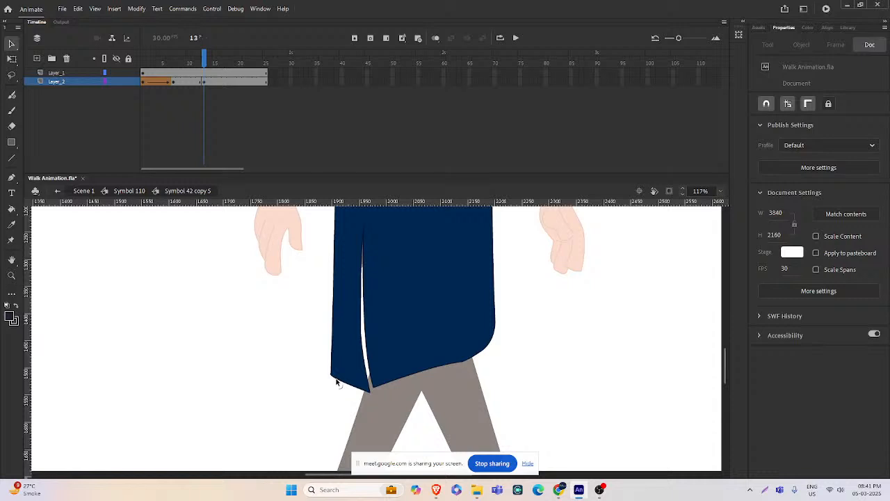
- Curve the rear panel's hem, straighten the slit's rear edge, and shift the front panel's slit corner forward to widen the lower opening
drag(369, 395, 369, 391)
drag(366, 333, 365, 269)
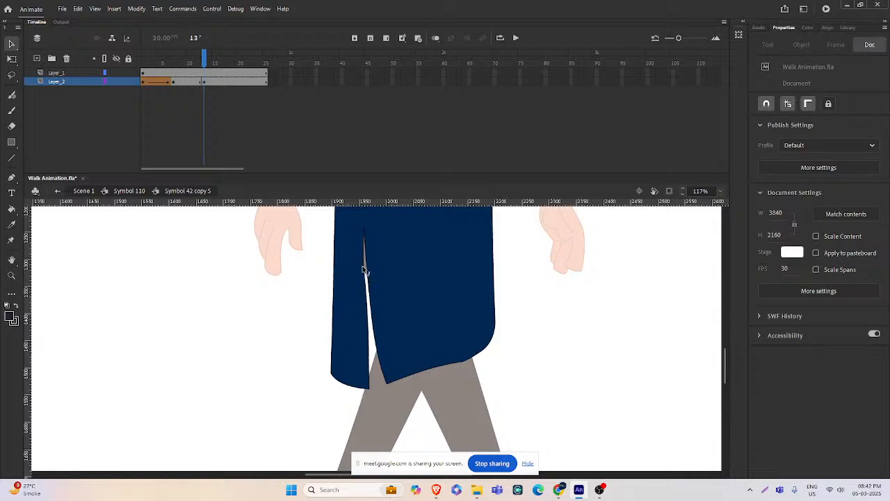
drag(369, 367, 379, 386)
ctrl+shift+click(416, 336)
ctrl+shift+click(417, 335)
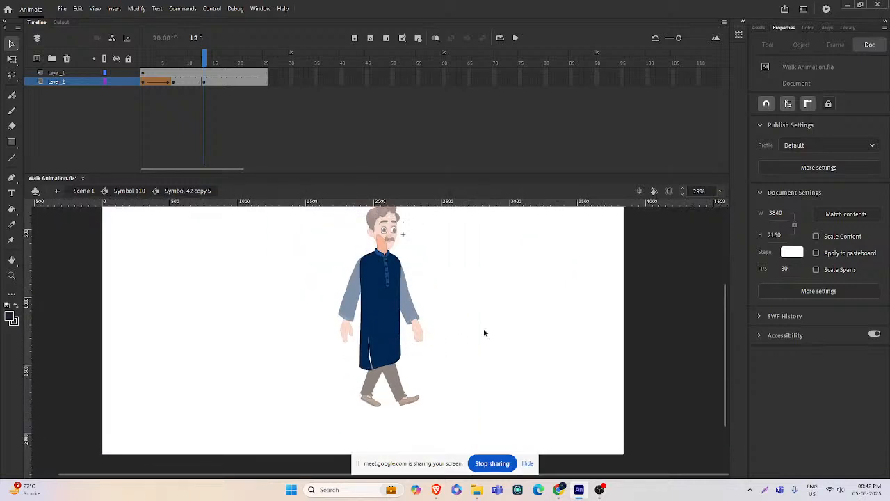
- Create a shape tween on Layer_2 between the kurta keyframes at frames 7 and 13, and check the pose at frame 13
click(195, 82)
right_click(193, 82)
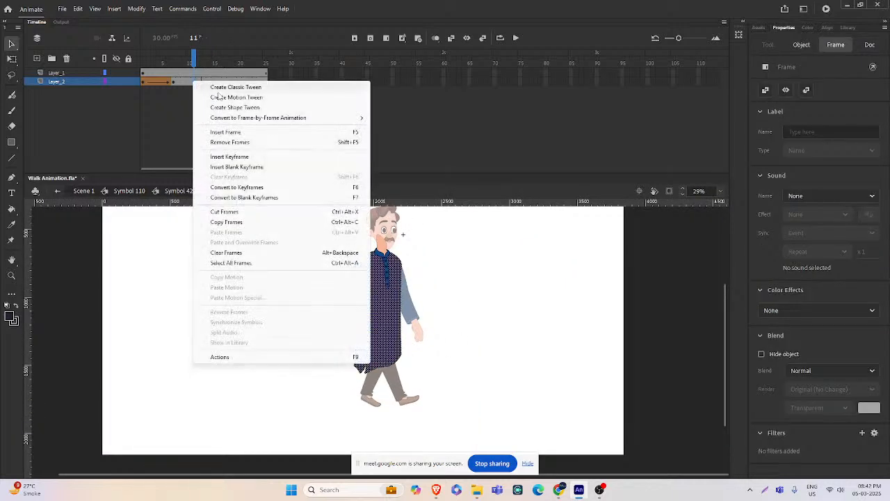
click(234, 108)
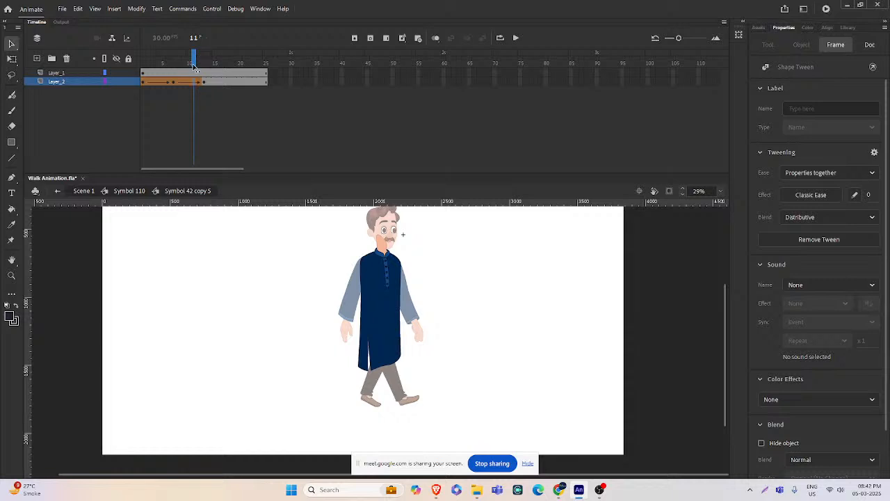
mouse_move(195, 73)
mouse_down()
mouse_move(169, 76)
mouse_move(203, 78)
mouse_up()
click(484, 265)
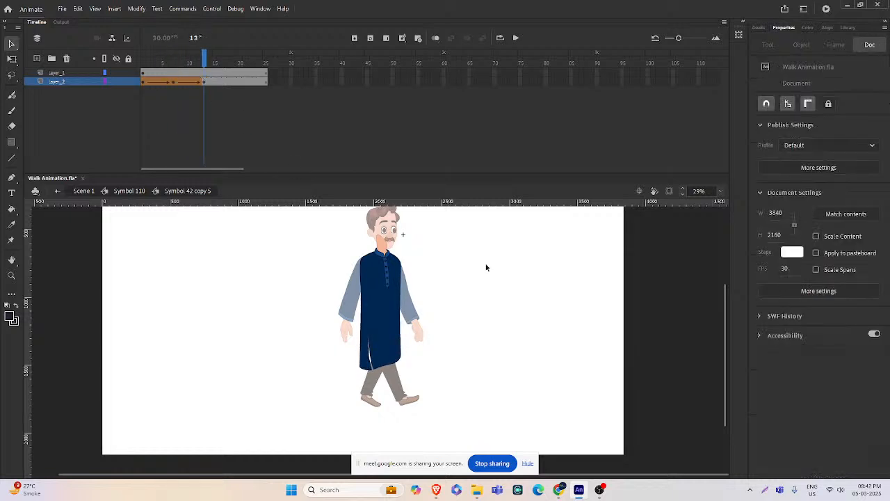
- Return to Symbol 110, go to frame 19 and reopen the kurta body symbol for editing
double_click(485, 265)
drag(204, 63, 237, 70)
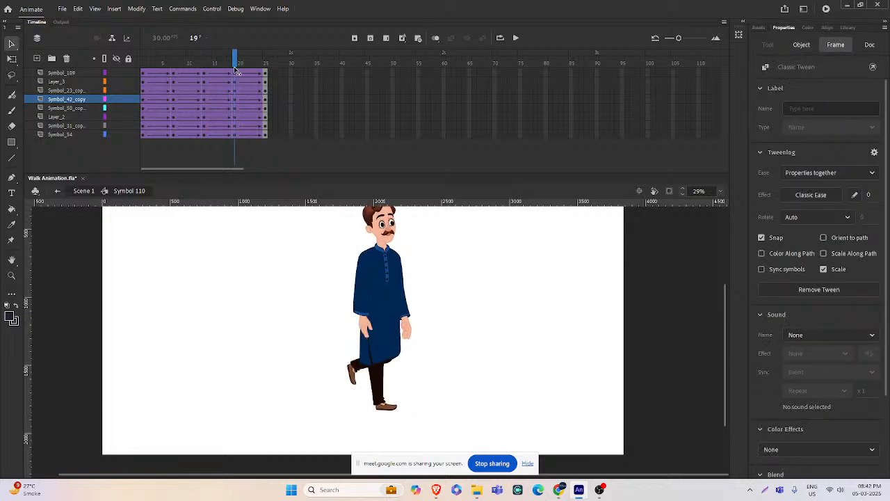
click(334, 242)
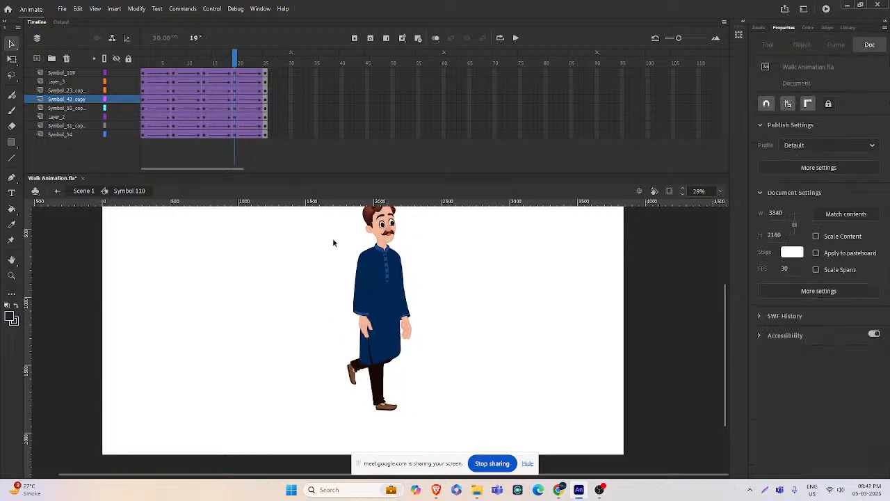
double_click(384, 361)
key(ctrl+=)
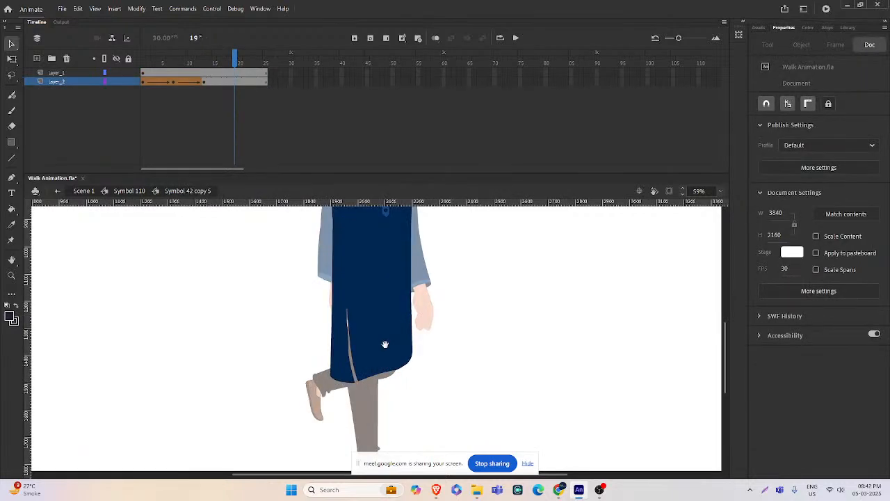
- Insert a keyframe at frame 19 on Layer_2 and round the kurta's rear hem corner
click(236, 82)
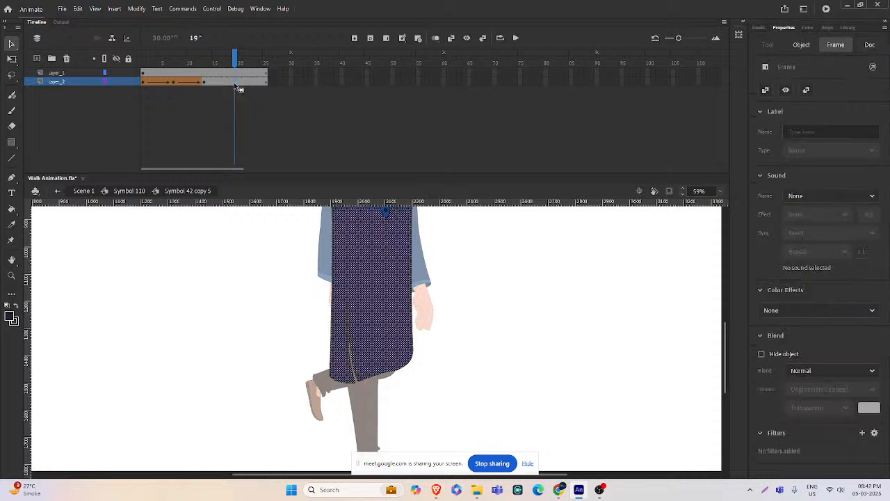
click(417, 413)
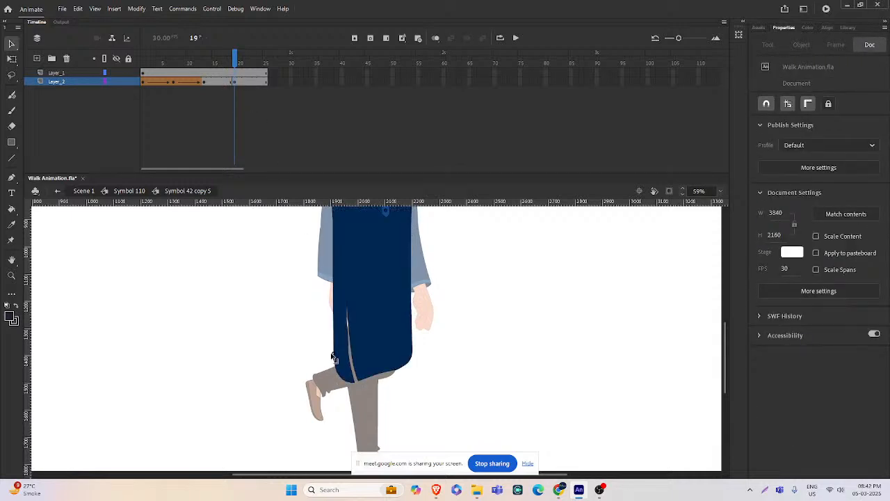
drag(336, 370, 393, 352)
ctrl+click(338, 356)
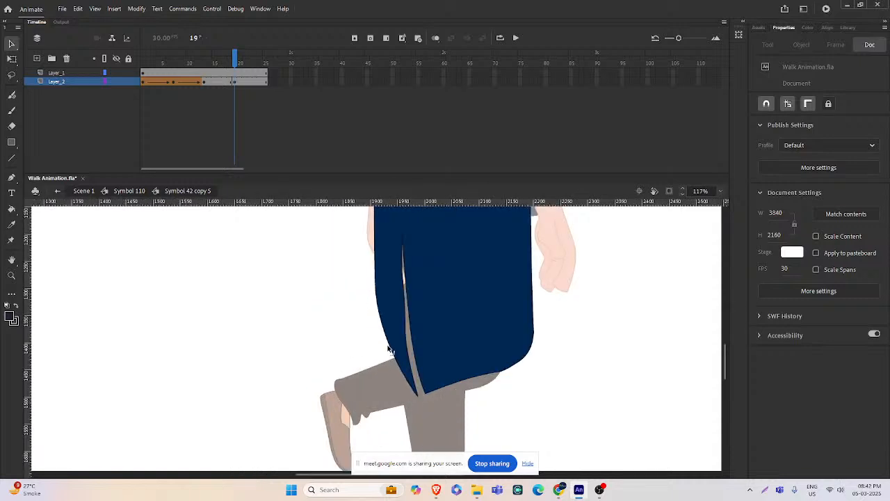
- Try to flare the kurta's rear edge backward over the raised leg, and undo the reshaping
drag(378, 299, 332, 350)
key(ctrl+z)
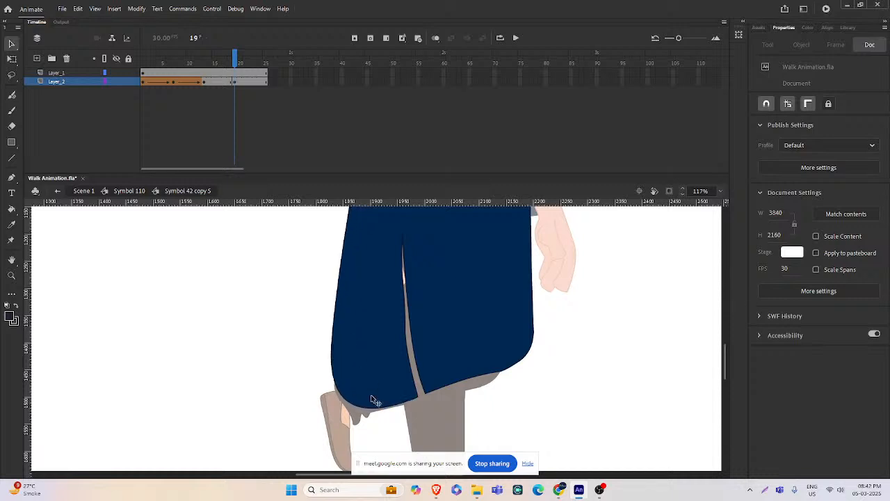
key(ctrl+z)
key(ctrl+z)
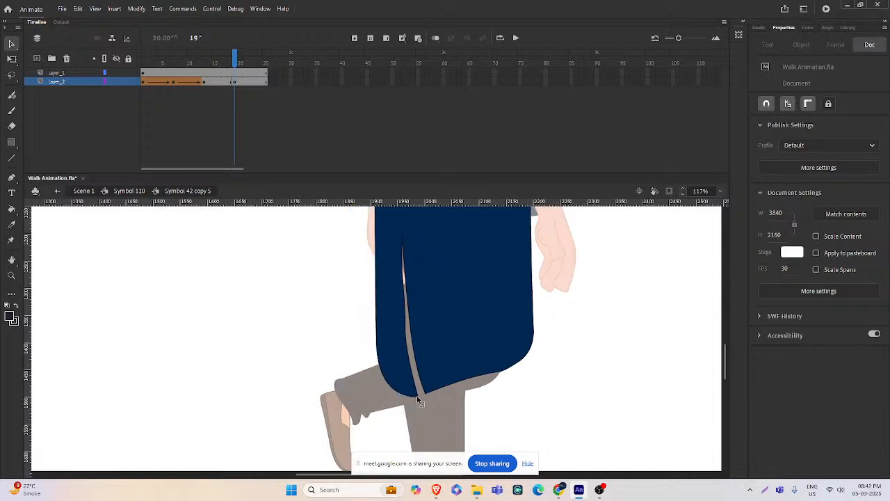
- Curve the rear hem toward the slit, bow the slit's rear edge backward and close up its lower end
drag(418, 402, 387, 376)
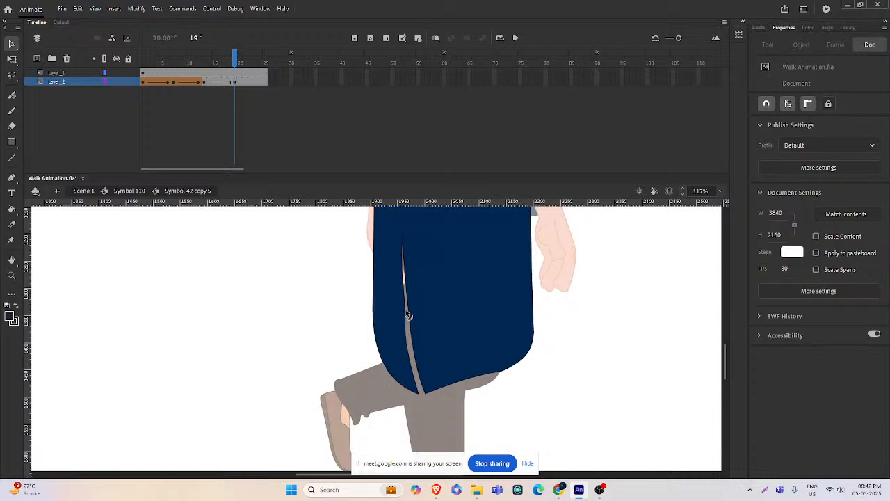
drag(405, 309, 403, 307)
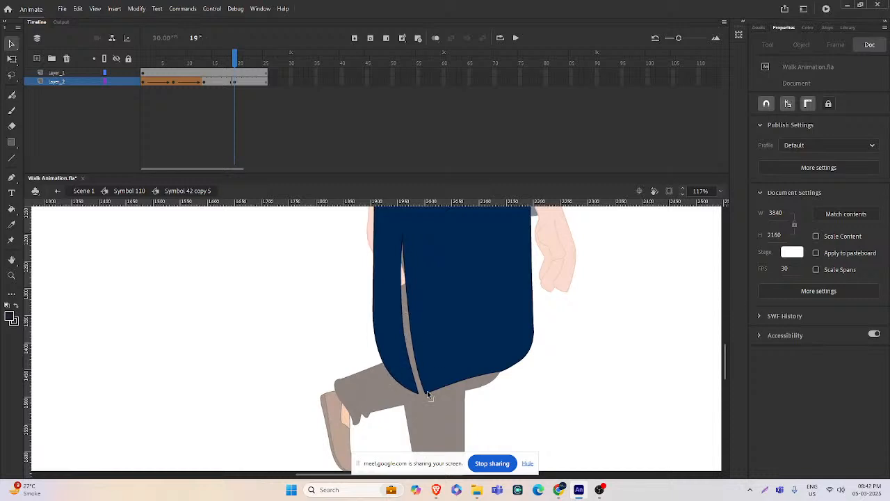
drag(429, 395, 425, 395)
drag(485, 385, 457, 383)
click(458, 383)
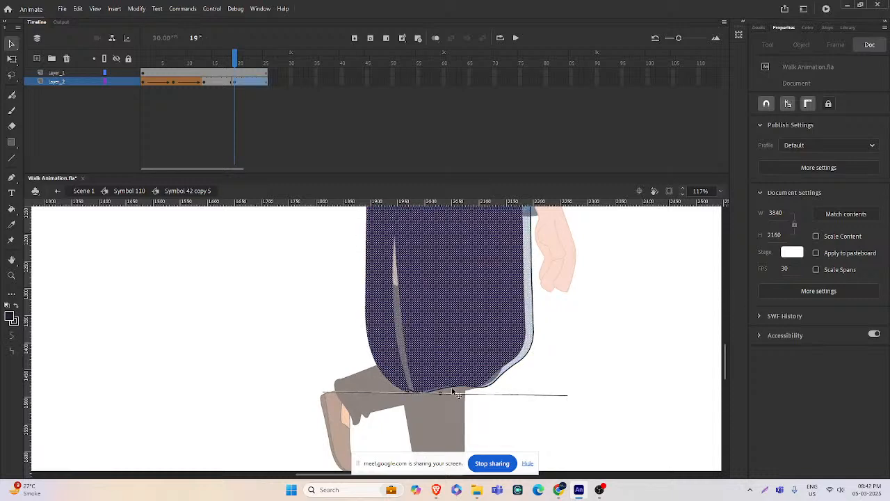
click(497, 401)
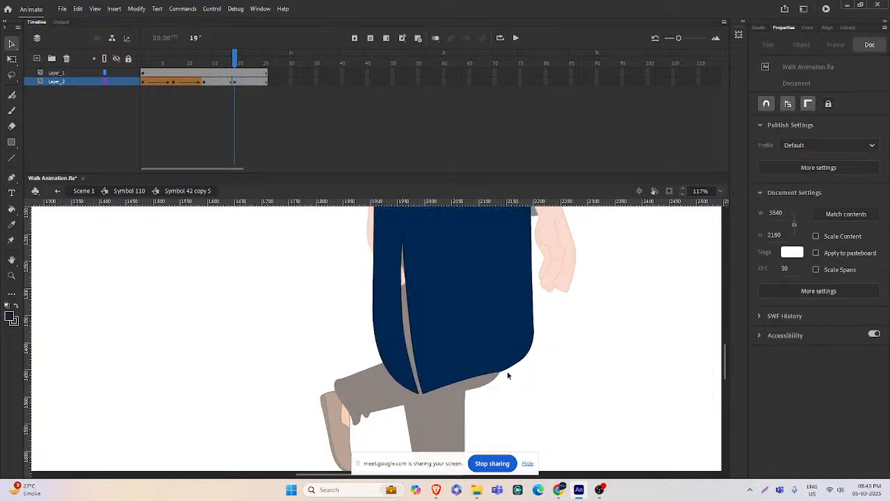
- Lower the front panel's hem over the thigh, bulge the rear edge slightly backward, and narrow the slit's middle
drag(499, 372, 531, 333)
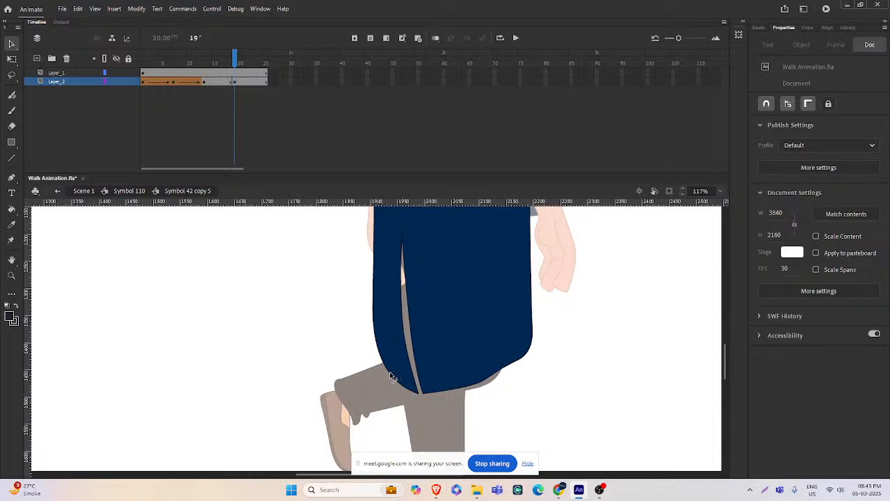
drag(391, 378, 387, 377)
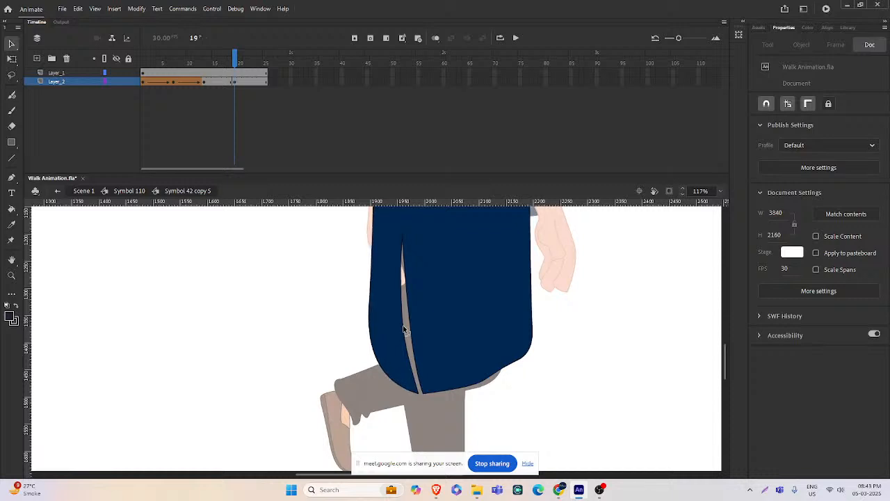
drag(403, 327, 407, 326)
ctrl+shift+click(453, 306)
scroll(438, 361, up, 1)
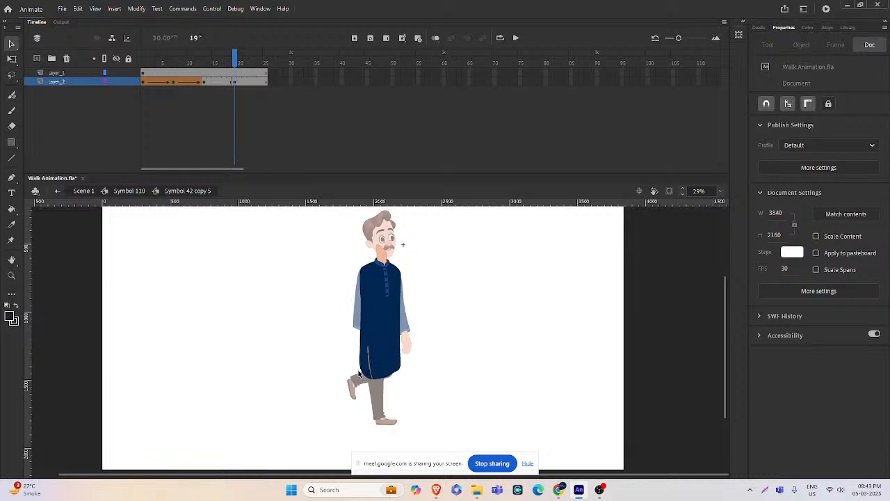
- Create a shape tween on Layer_2 between the kurta keyframes at frames 13 and 19
click(217, 83)
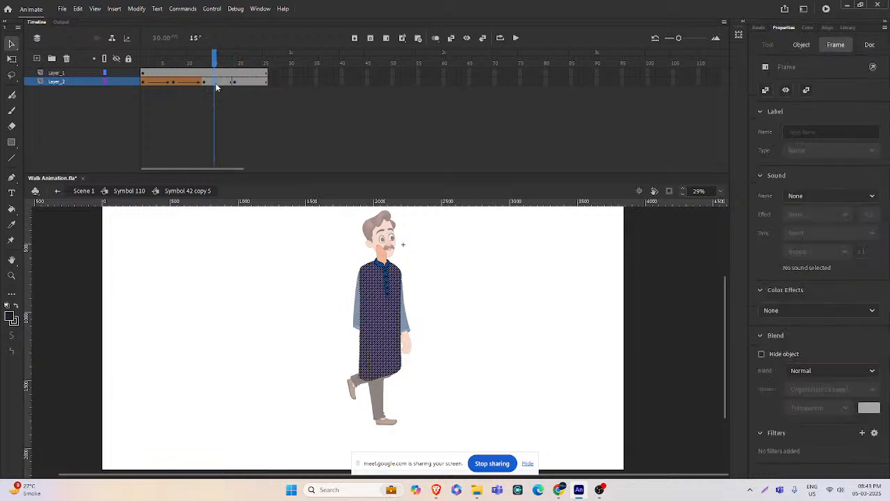
right_click(217, 83)
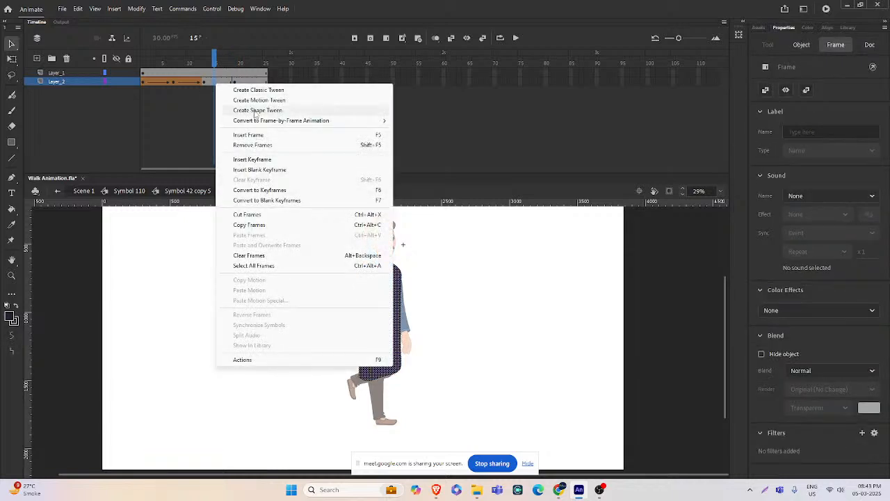
click(255, 110)
- Create a shape tween on Layer_2 between the kurta keyframes at frames 19 and 25, and scrub back through the cycle
drag(214, 61, 268, 72)
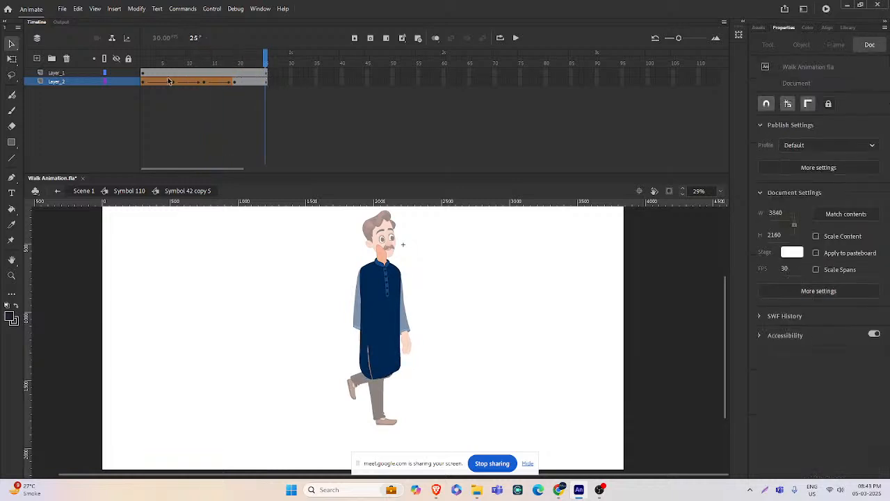
click(145, 84)
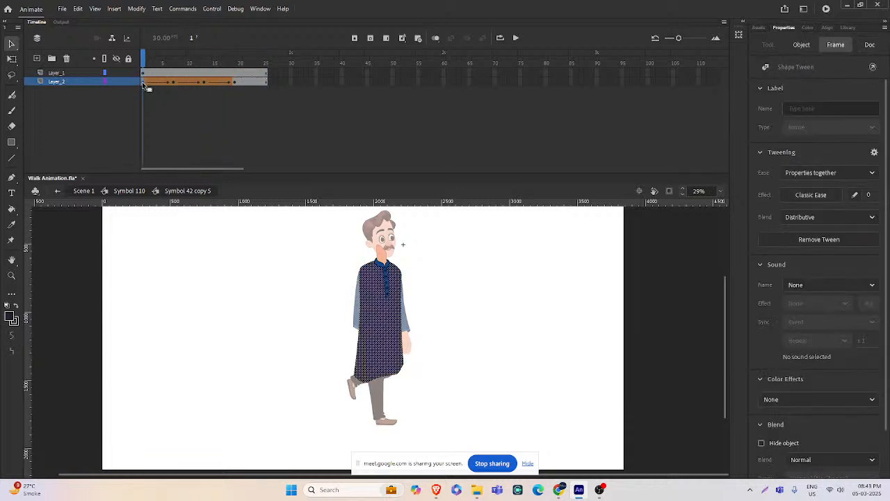
right_click(256, 82)
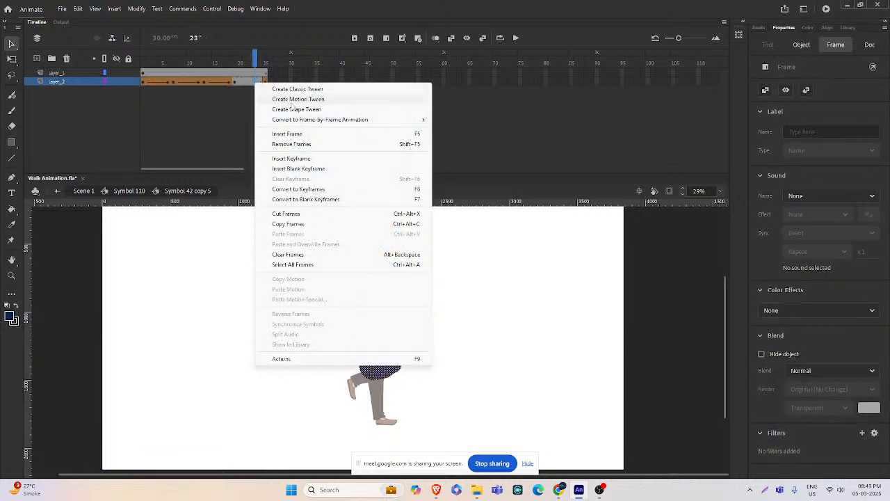
click(299, 112)
drag(256, 65, 87, 89)
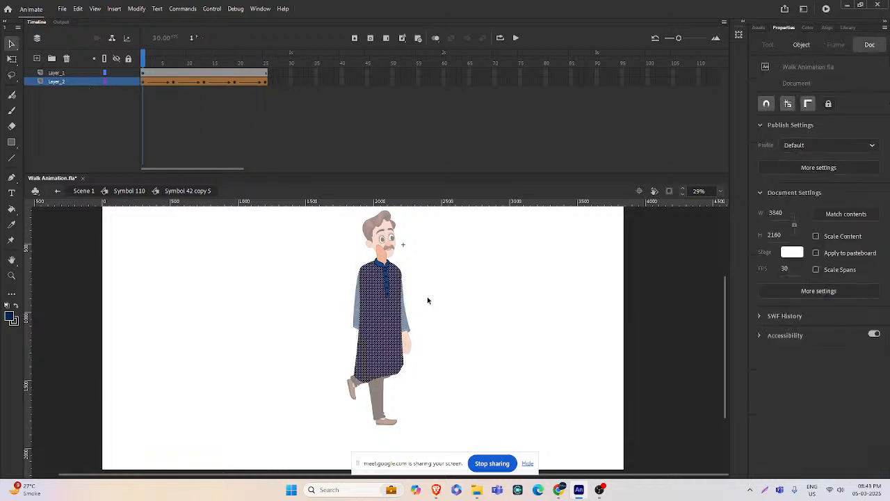
- Return to the main scene and test the movie to review the full walk cycle, and close the preview
double_click(429, 299)
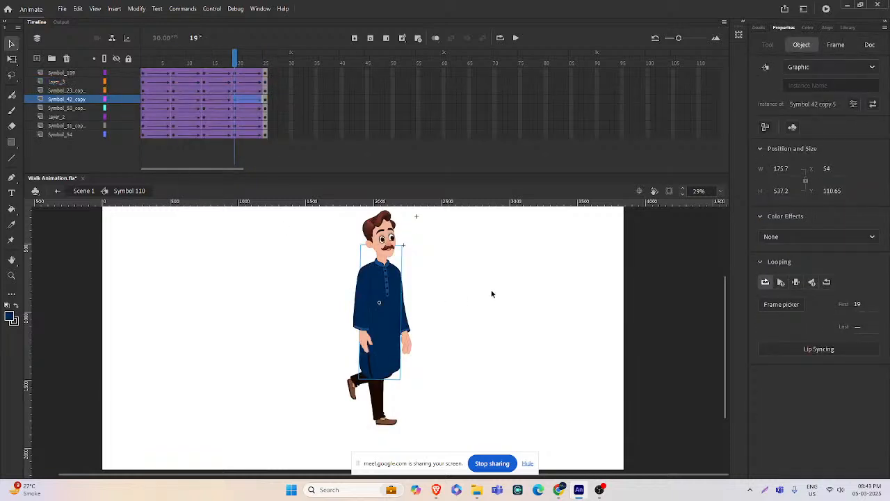
double_click(477, 297)
key(ctrl+Return)
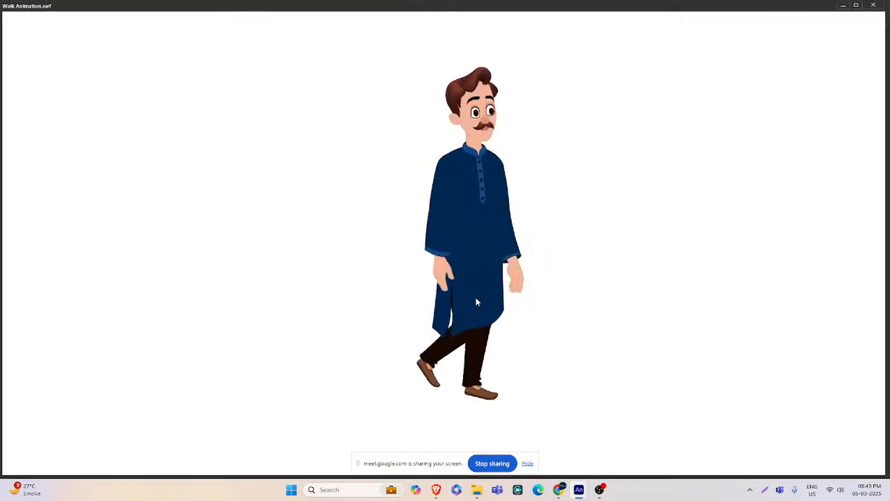
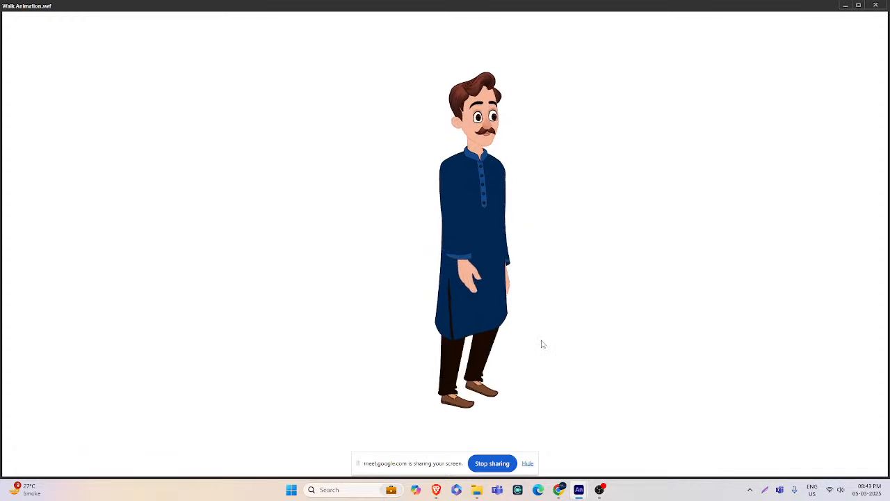
click(879, 5)
click(468, 315)
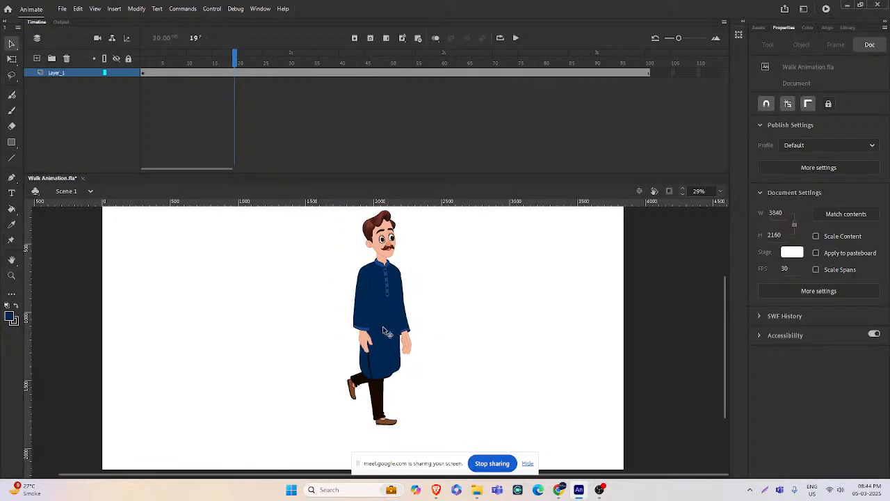
- Copy the walking man and paste him onto the stage of a new 4K document at 3840 × 2160, 30 fps, ActionScript 3.0
double_click(383, 327)
double_click(458, 291)
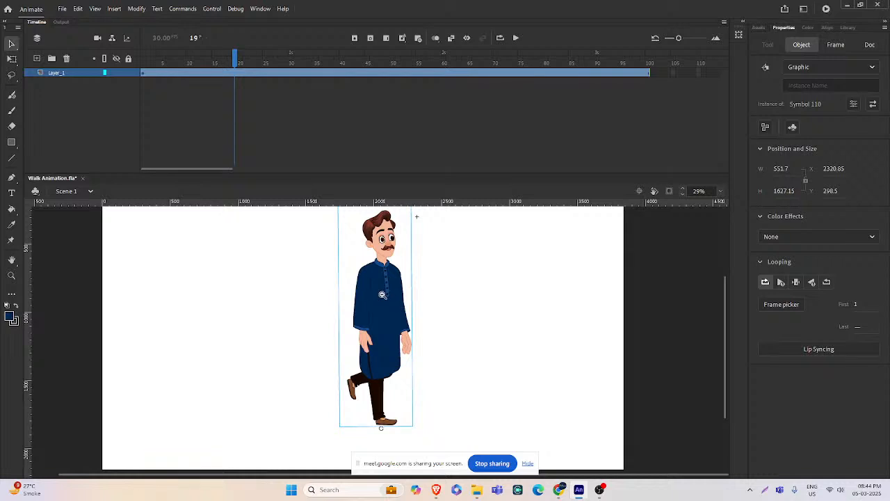
scroll(381, 308, down, 2)
scroll(381, 307, down, 1)
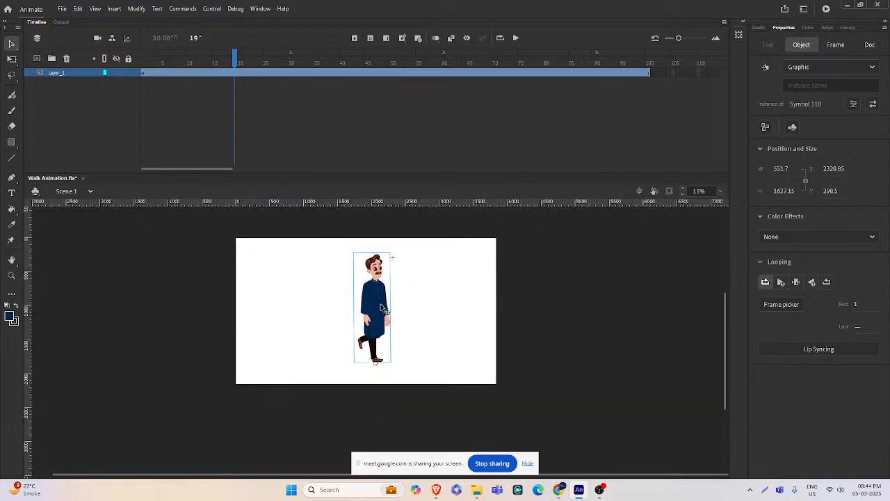
click(429, 297)
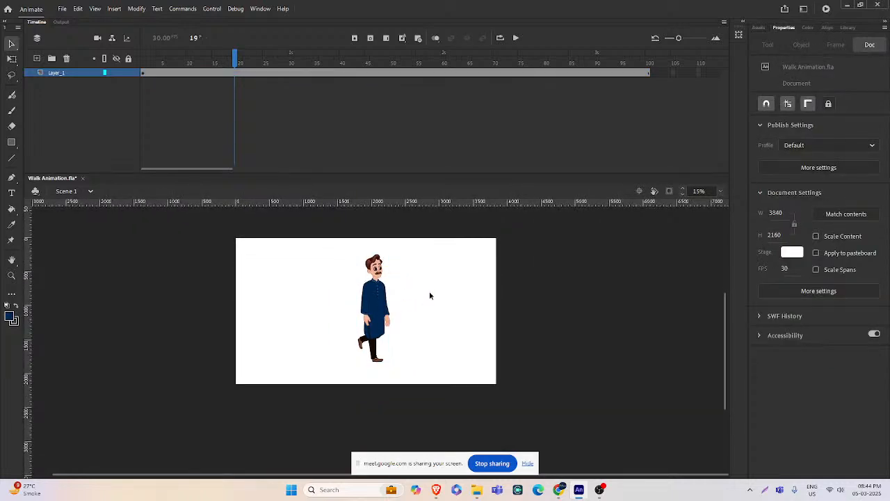
key(ctrl+Return)
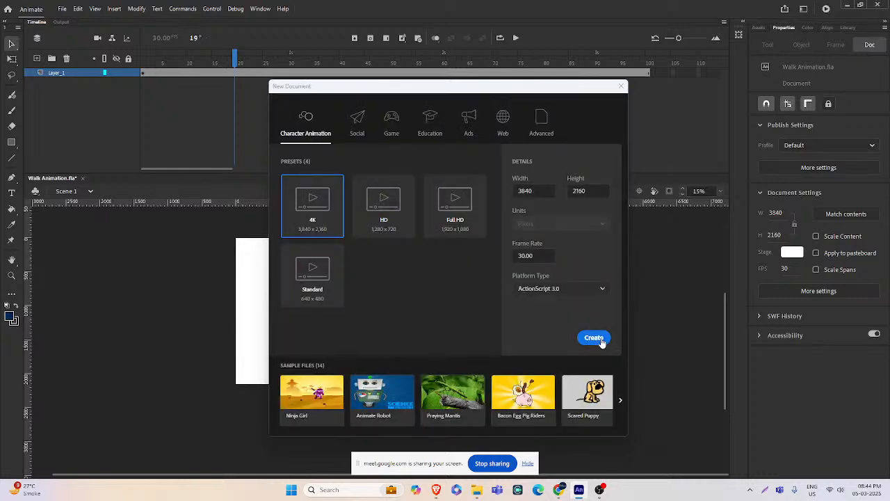
click(595, 338)
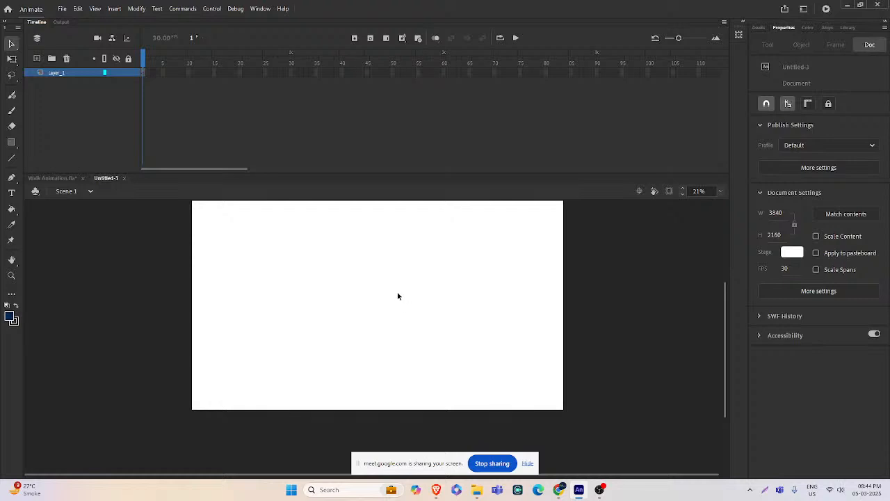
key(ctrl+v)
drag(398, 298, 393, 277)
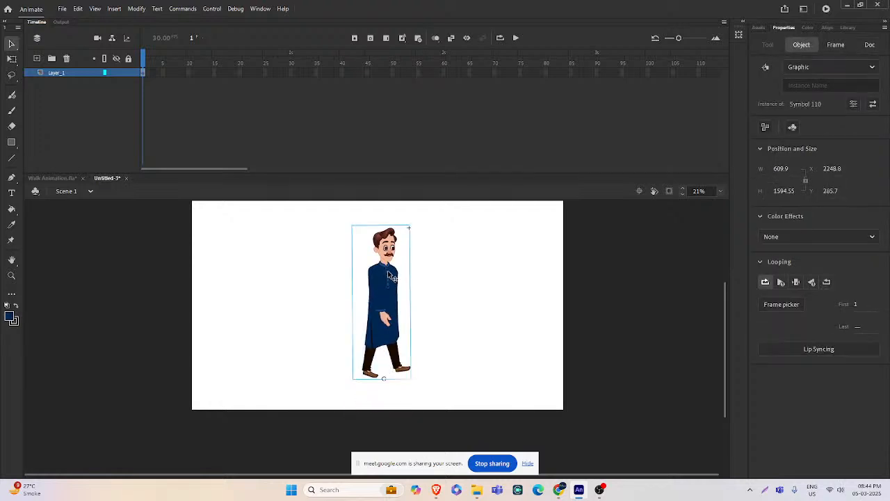
- Inside the man's symbol, clear all keyframes after frame 1 on every layer and remove the classic tweens
double_click(390, 277)
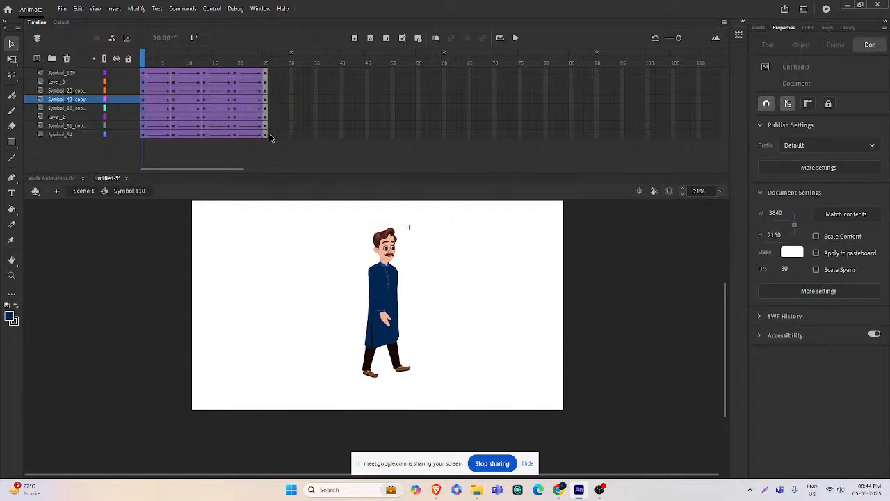
drag(270, 138, 156, 68)
right_click(164, 76)
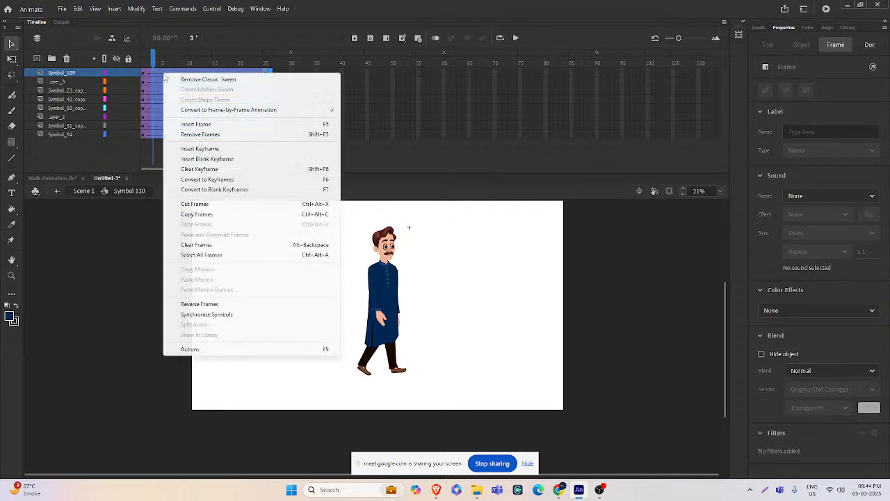
click(209, 169)
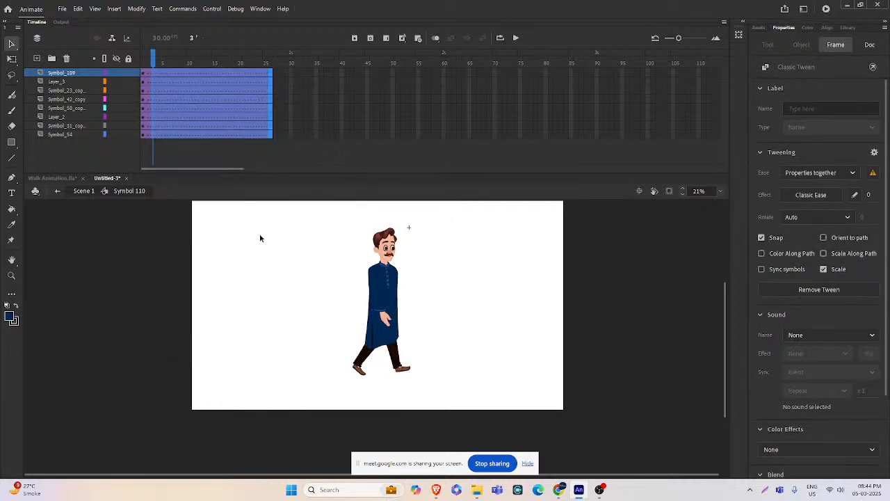
right_click(241, 131)
click(283, 142)
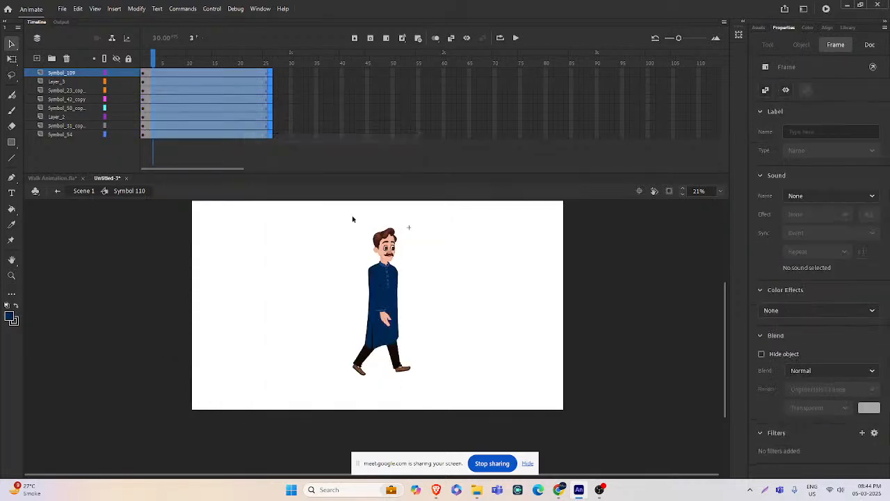
click(466, 269)
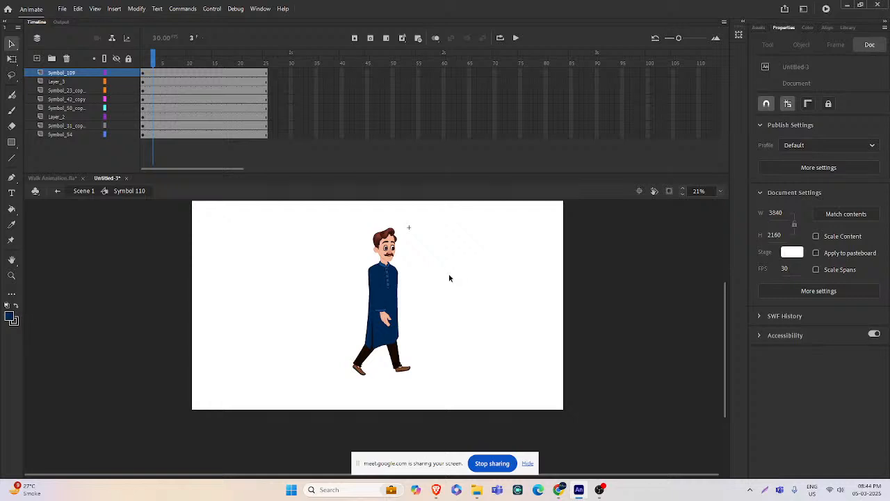
- Inside the kurta symbol, clear Layer_2's keyframes after frame 1, remove its shape tween, and return to the man's symbol
double_click(383, 285)
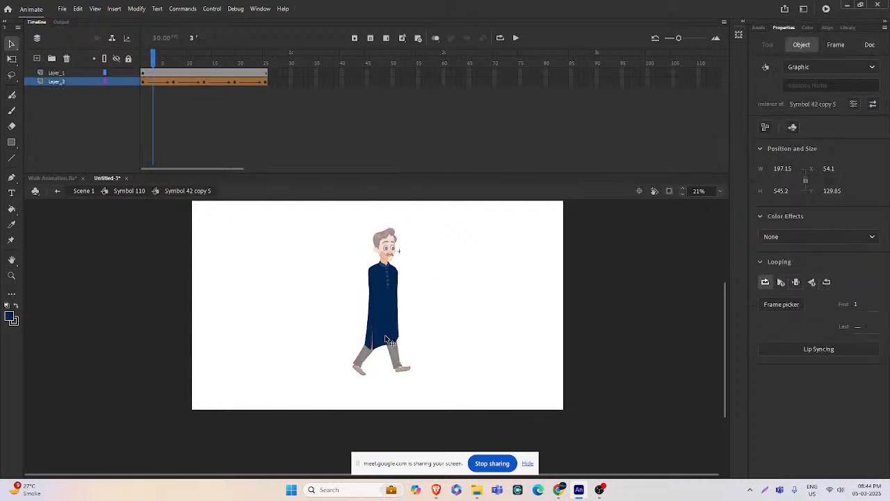
mouse_move(156, 63)
mouse_down()
mouse_move(189, 63)
mouse_move(162, 63)
mouse_up()
right_click(164, 82)
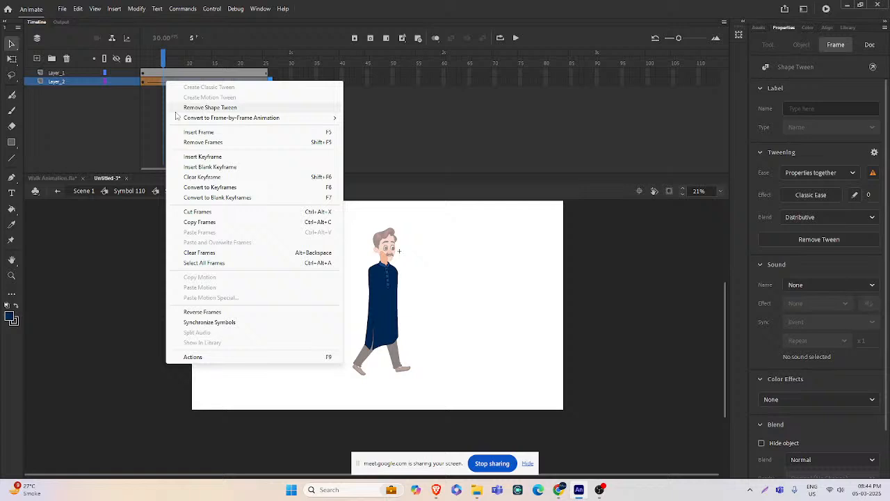
click(199, 177)
right_click(191, 82)
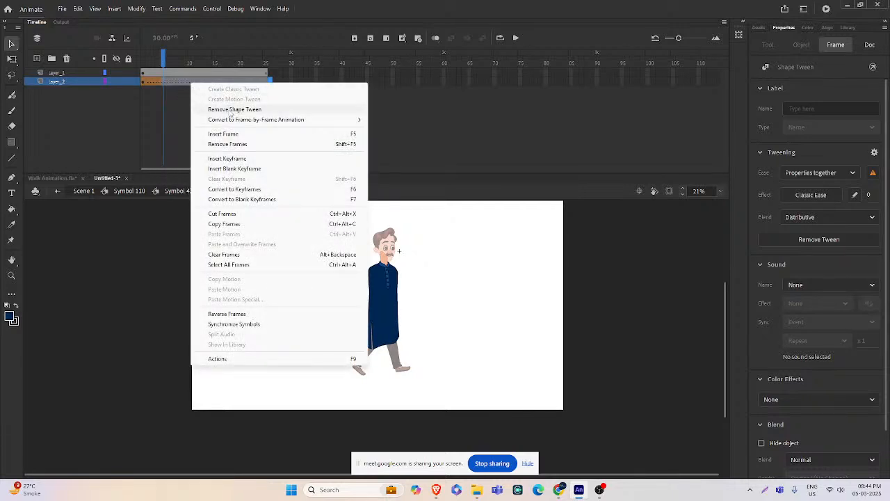
click(229, 109)
double_click(470, 280)
click(469, 280)
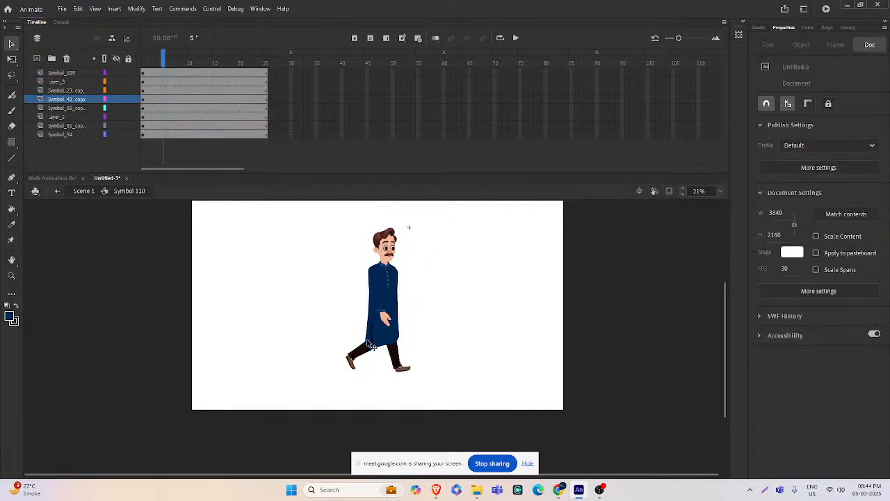
- Inside the rear leg symbol, clear Layer_1's keyframes after frame 1, remove its classic tween, and return to the man's symbol
double_click(371, 346)
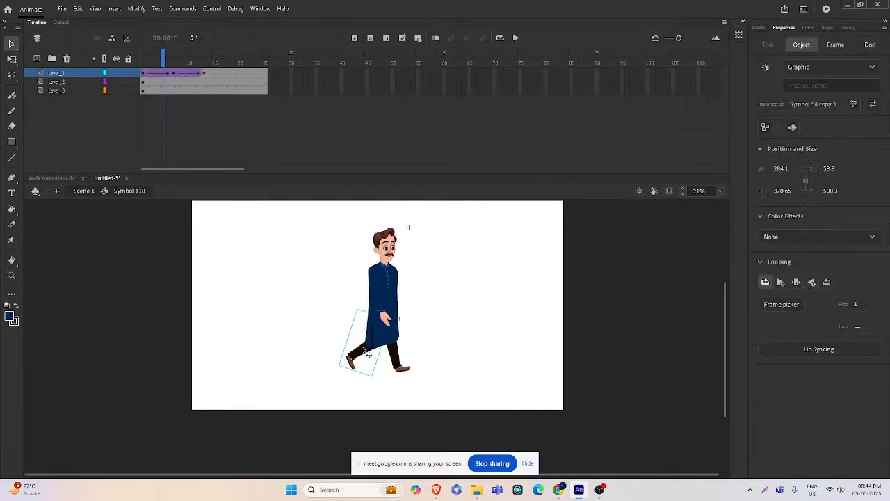
click(160, 73)
right_click(165, 73)
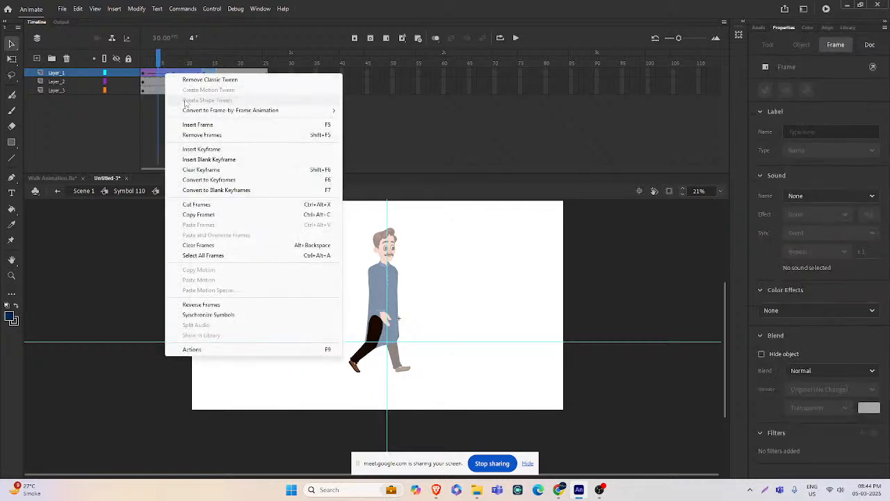
click(200, 170)
right_click(182, 81)
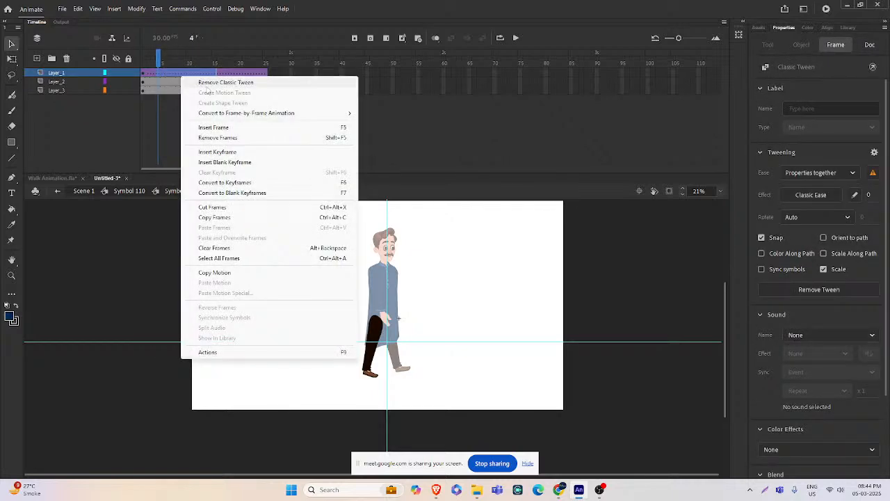
click(208, 83)
double_click(451, 274)
- Inside the front leg symbol, clear the lower-leg layer's remaining keyframes up to frame 25 and return to the man's symbol
double_click(399, 361)
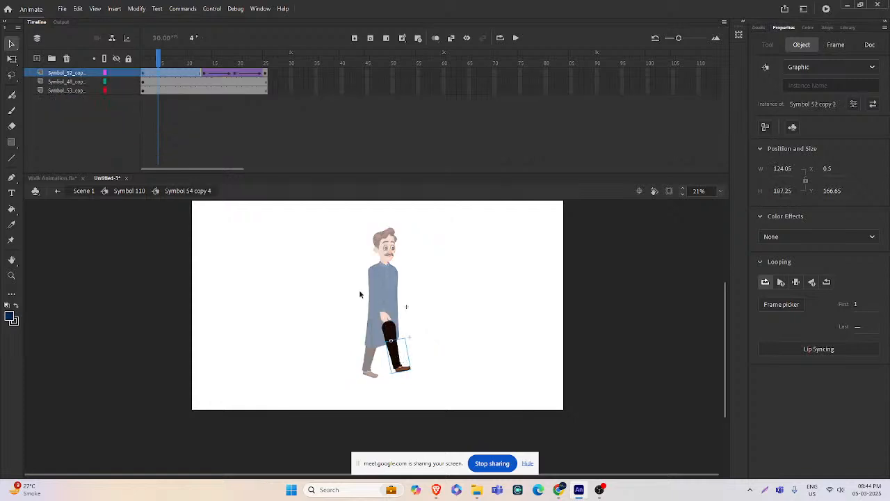
click(190, 74)
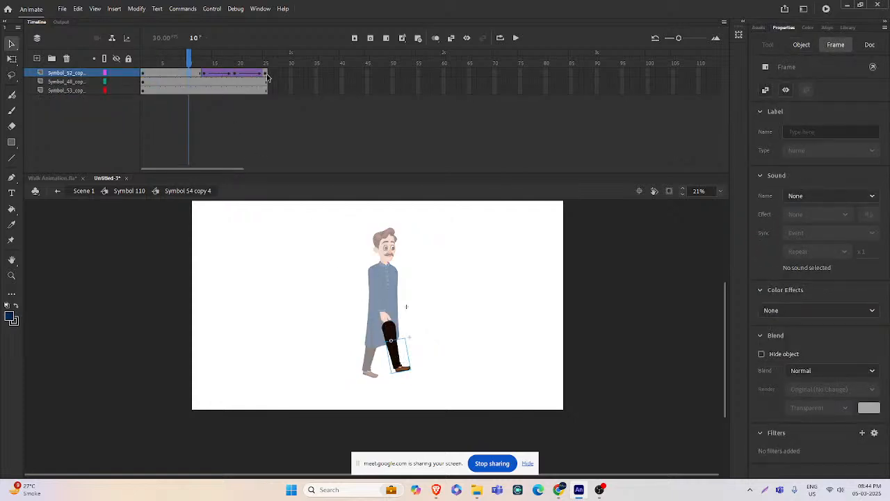
shift+click(267, 74)
right_click(267, 72)
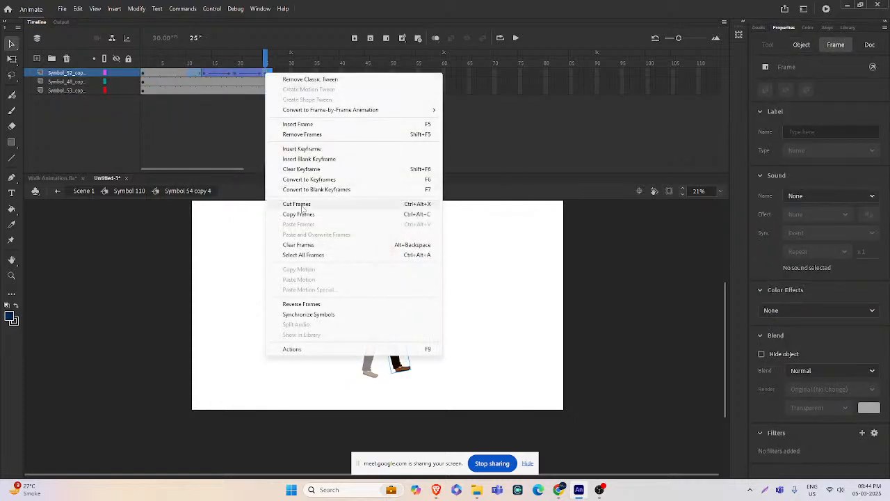
click(300, 169)
double_click(411, 272)
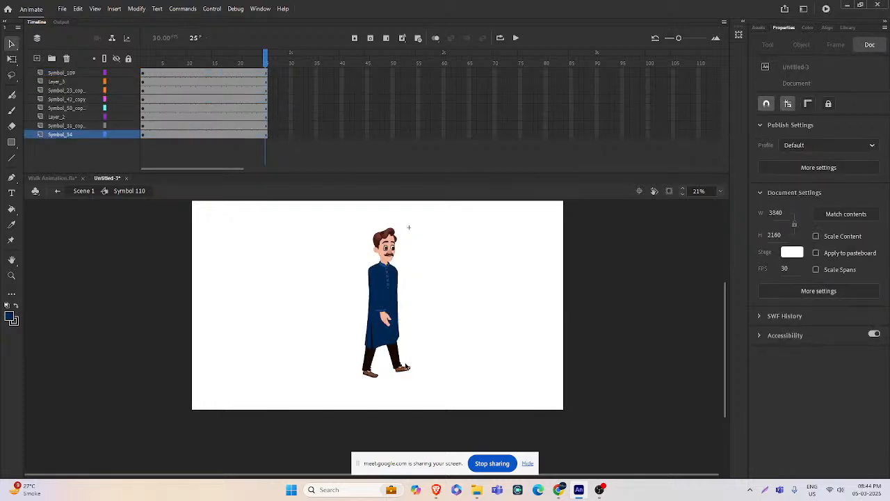
- Break apart the rear leg symbol and delete its lower-leg piece with the shoe
click(404, 365)
click(375, 368)
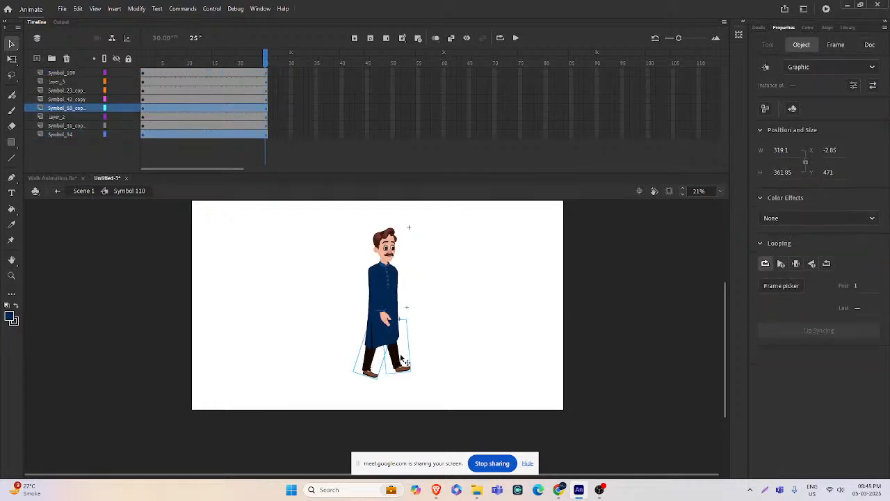
click(374, 369)
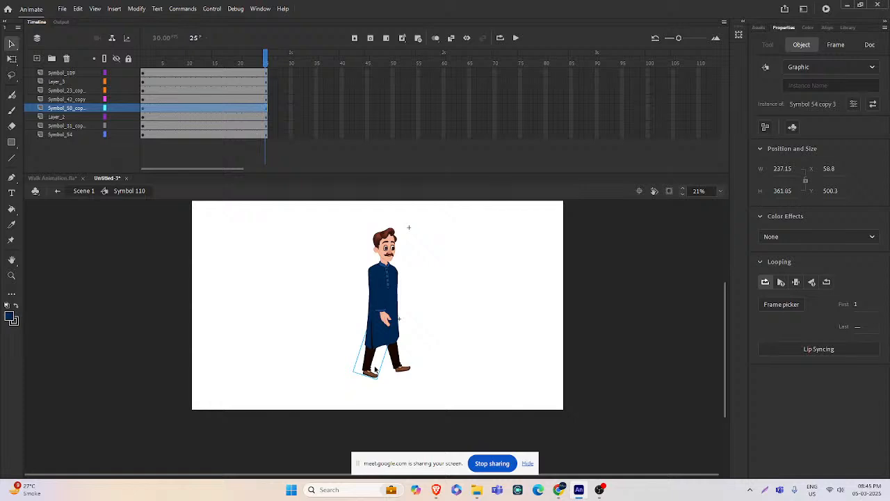
click(371, 367)
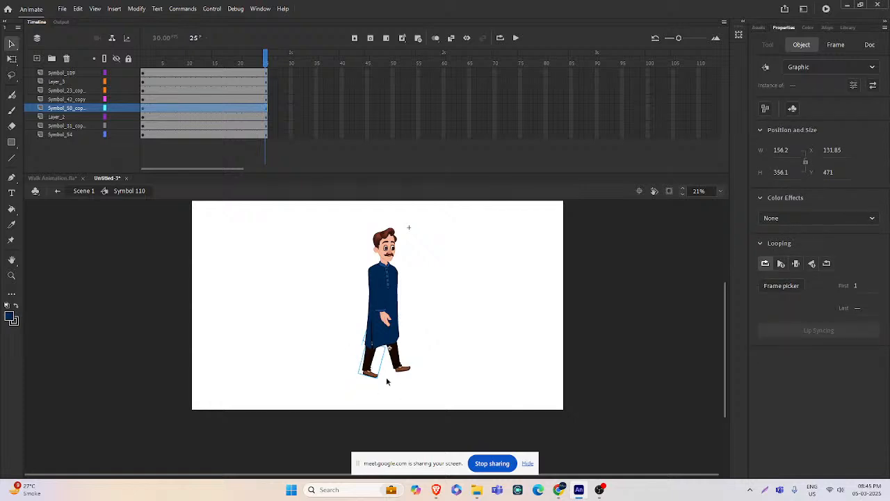
click(387, 382)
scroll(379, 365, up, 2)
scroll(382, 350, down, 1)
click(373, 346)
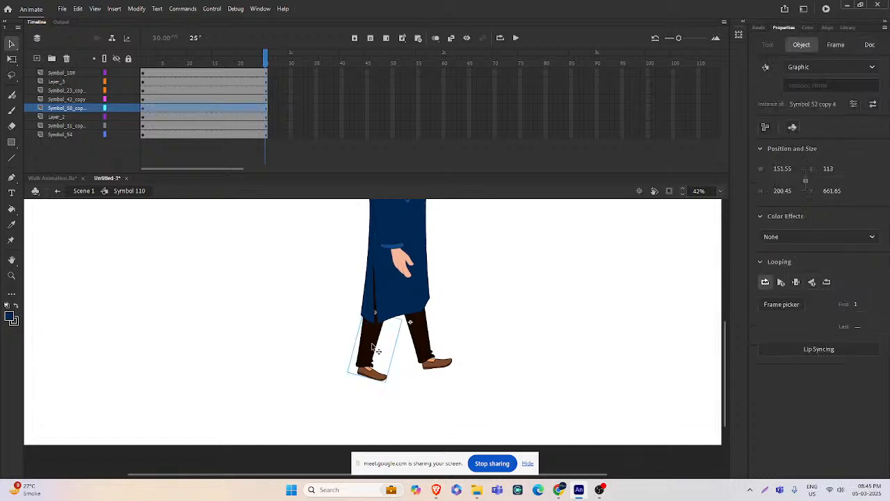
key(Delete)
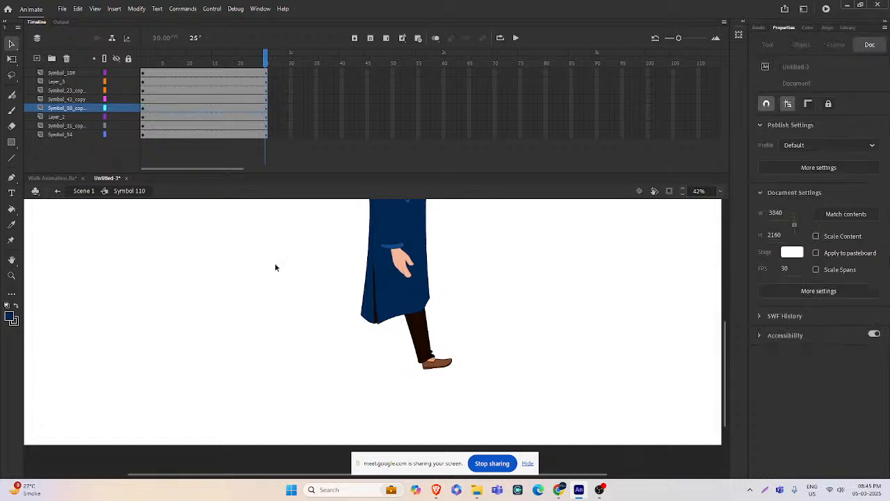
- Paste the rear lower-leg piece with the shoe in place on a new layer above the thigh's layer
click(38, 60)
key(ctrl+shift+v)
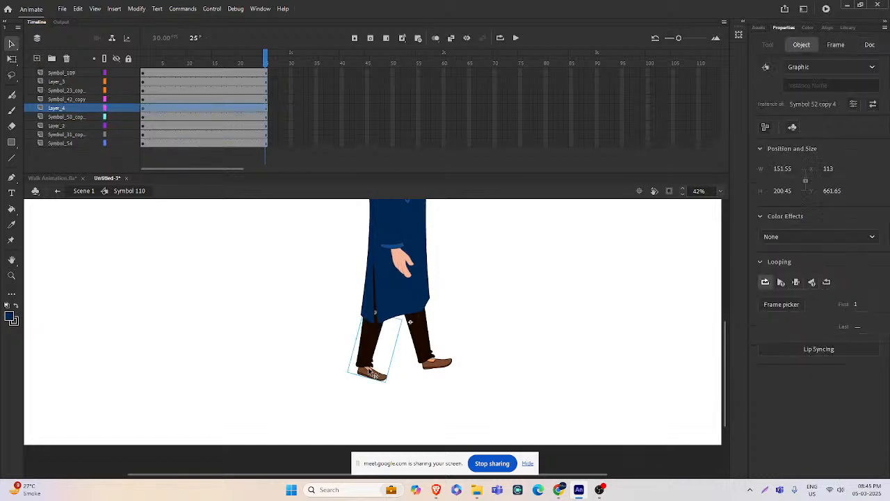
- Hide the new lower-leg layer and the kurta layer, Symbol_42_copy, to expose the rear thigh
click(116, 108)
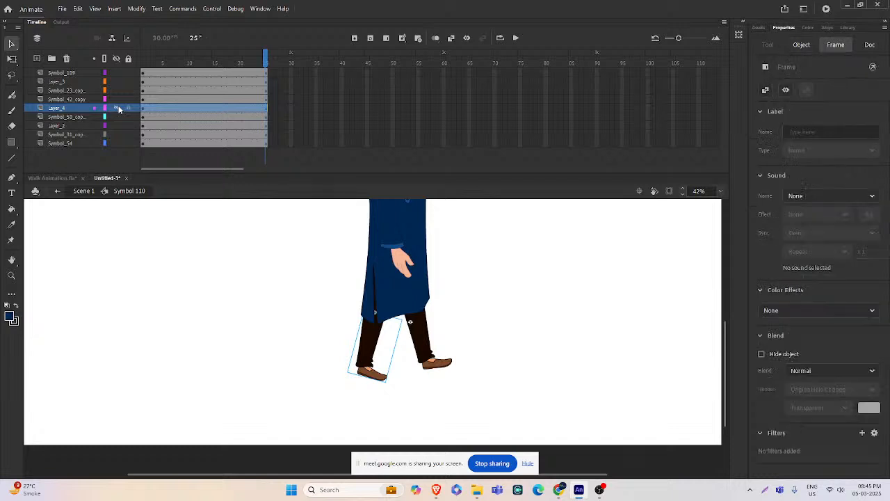
click(375, 319)
key(ctrl+=)
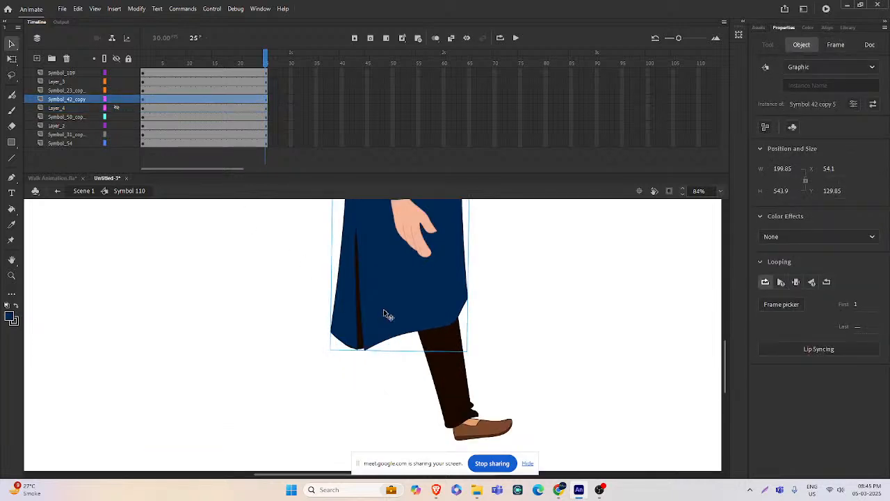
click(116, 99)
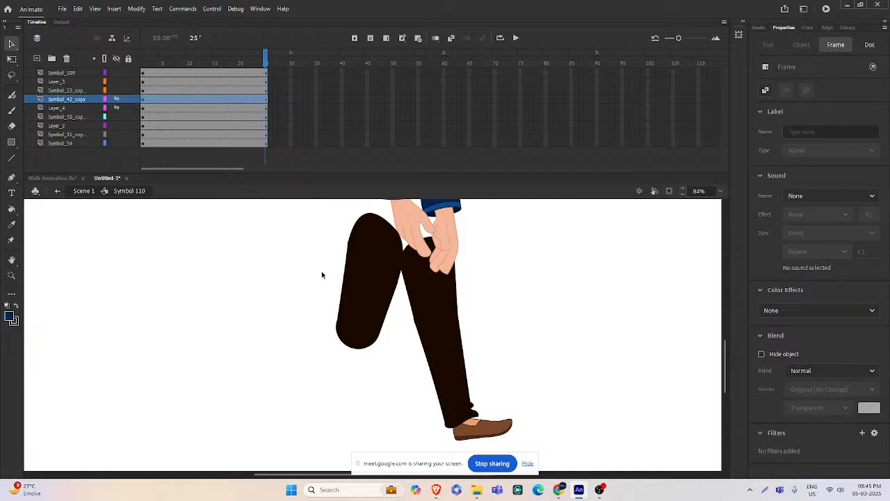
- Cut the rounded knee piece from the lower end of the rear thigh
click(361, 346)
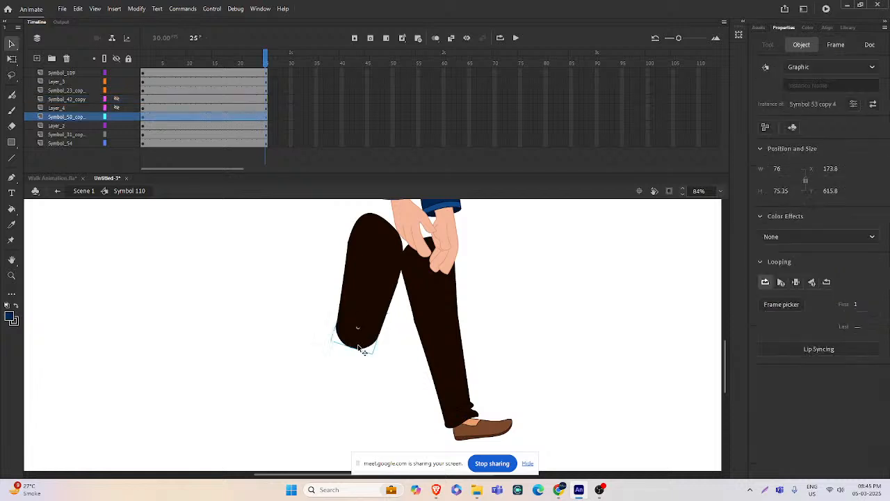
shift+click(374, 296)
click(375, 363)
click(358, 344)
key(Delete)
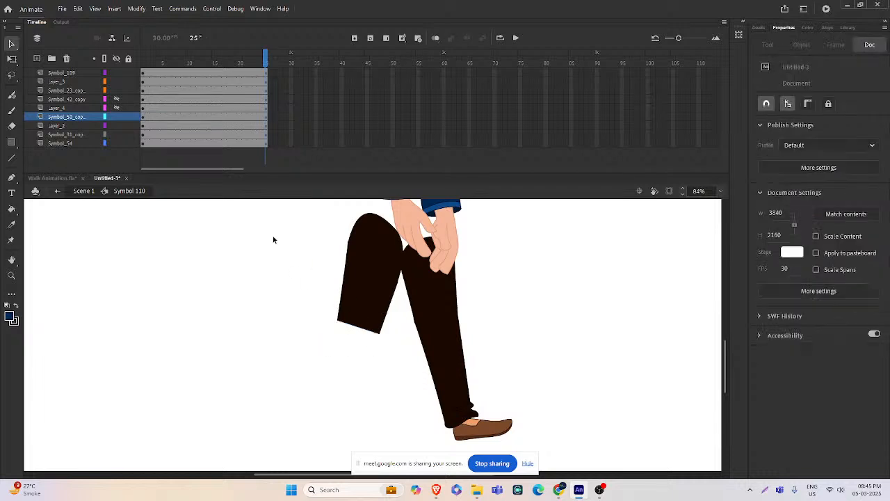
- Inside the rear thigh symbol, paste the knee piece onto a new layer beneath the thigh shape
double_click(357, 286)
click(89, 82)
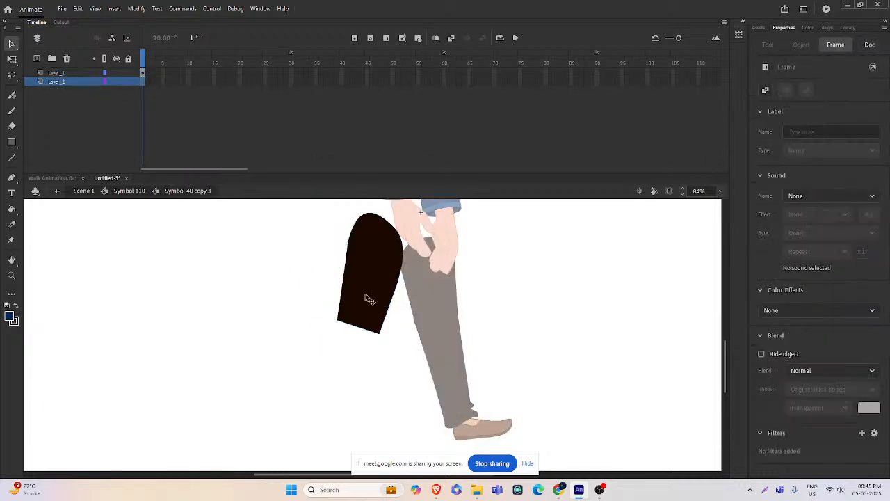
alt+click(353, 332)
alt+click(353, 332)
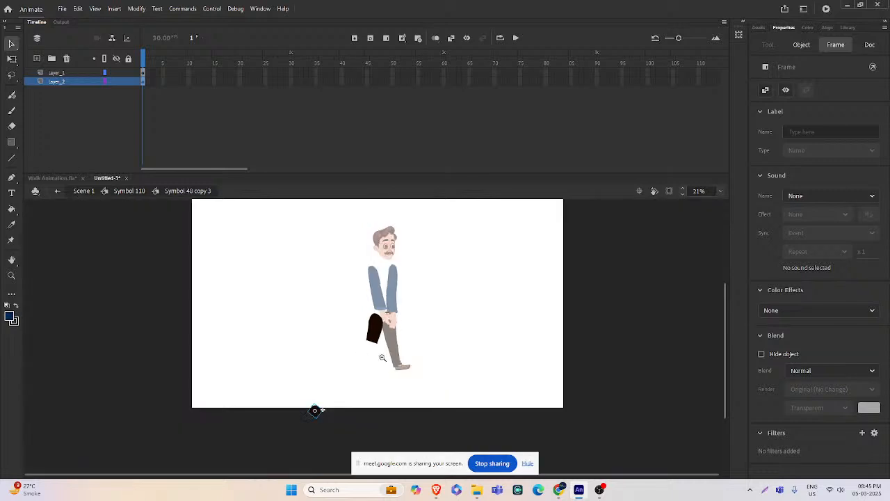
- Move the pasted knee piece up to the thigh's lower end so it rounds off the knee
alt+click(382, 373)
click(348, 364)
click(324, 341)
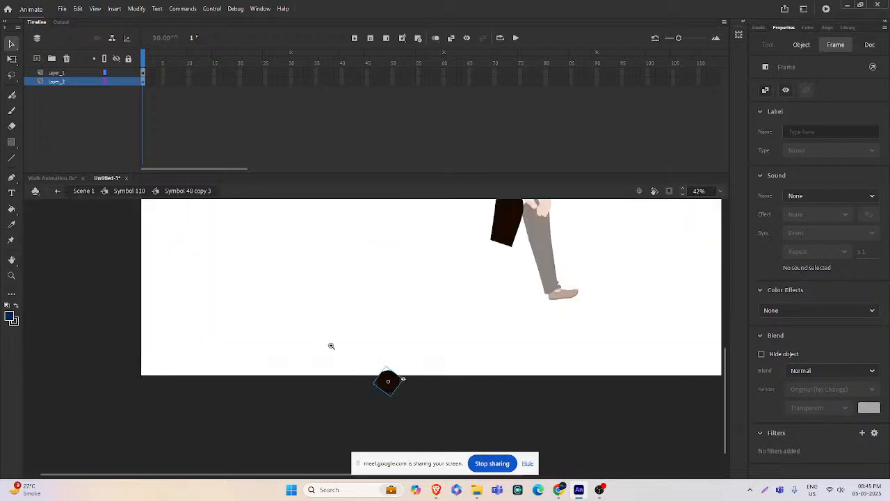
click(332, 346)
drag(337, 415, 454, 284)
click(446, 287)
mouse_move(391, 363)
mouse_down()
mouse_move(375, 356)
mouse_move(380, 364)
mouse_up()
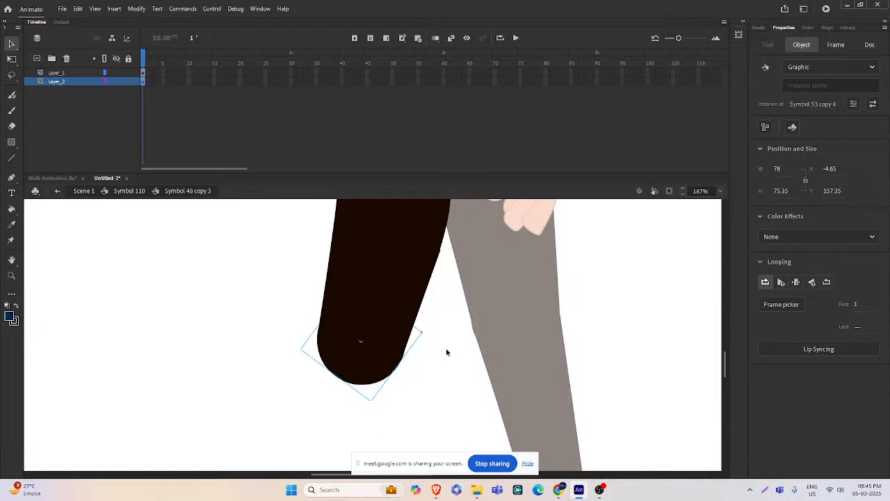
- Return to the man's symbol, show the lower-leg layer Layer_4 again, and select the rear lower leg
double_click(237, 299)
key(ctrl+minus)
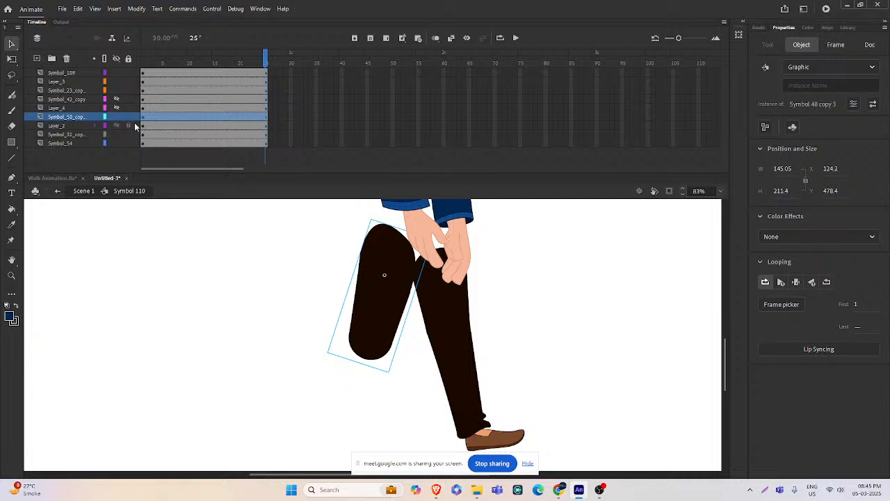
click(117, 109)
click(372, 385)
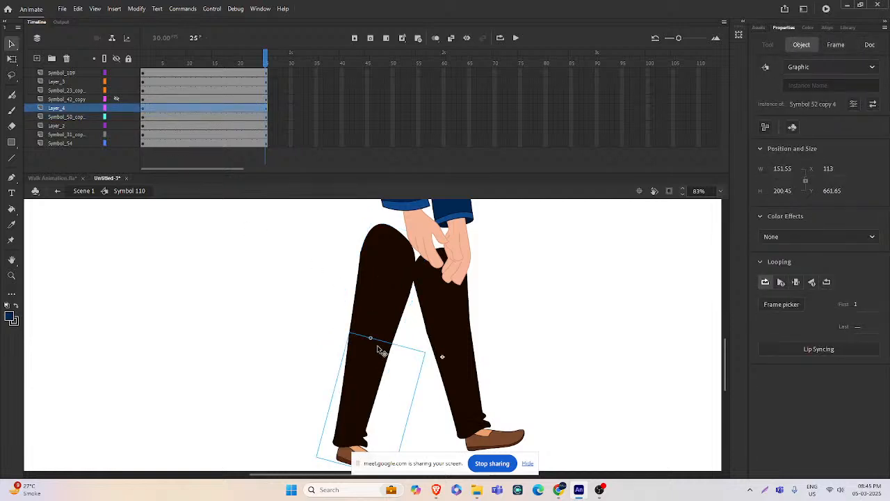
- Try rotating the back leg's lower part with Free Transform, and undo the rotation
scroll(375, 393, down, 2)
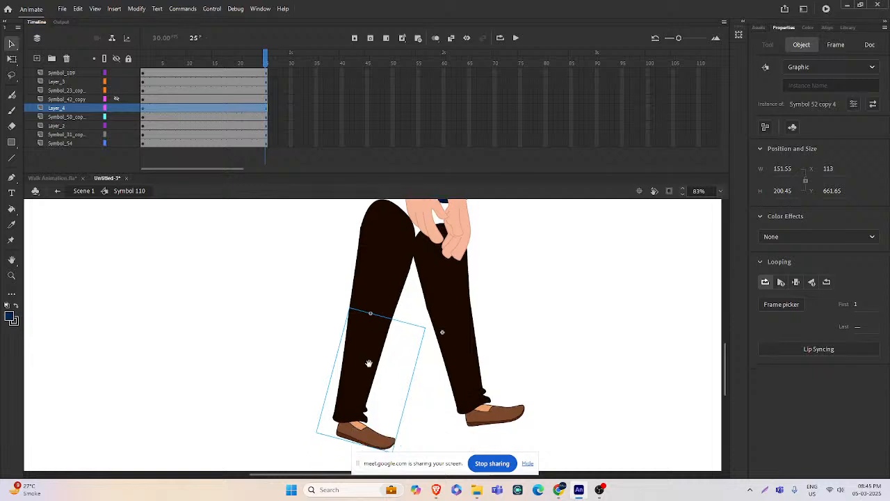
key(q)
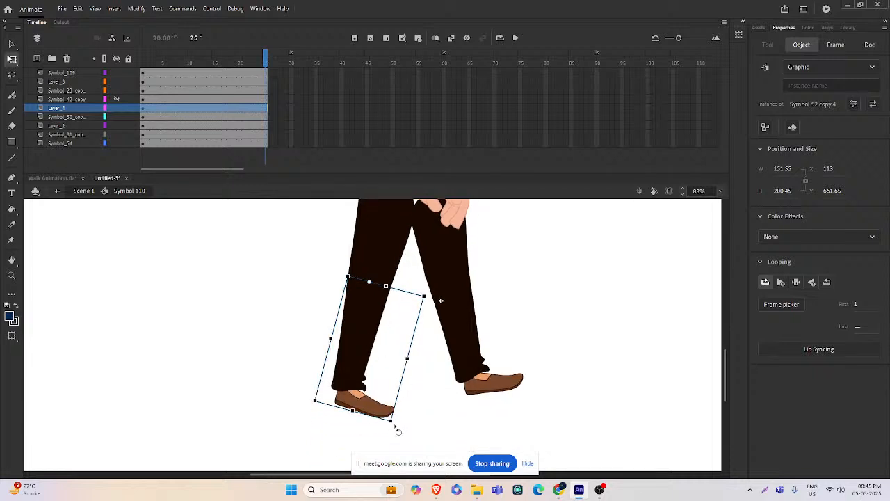
drag(398, 431, 234, 295)
key(ctrl+z)
key(Escape)
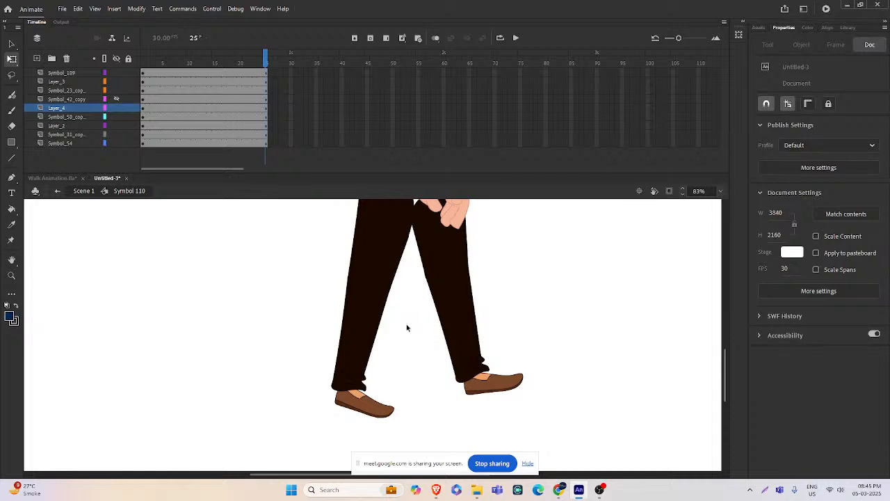
- Try shifting the back thigh away from the lower leg to expose the knee joint, and restore its position
double_click(378, 260)
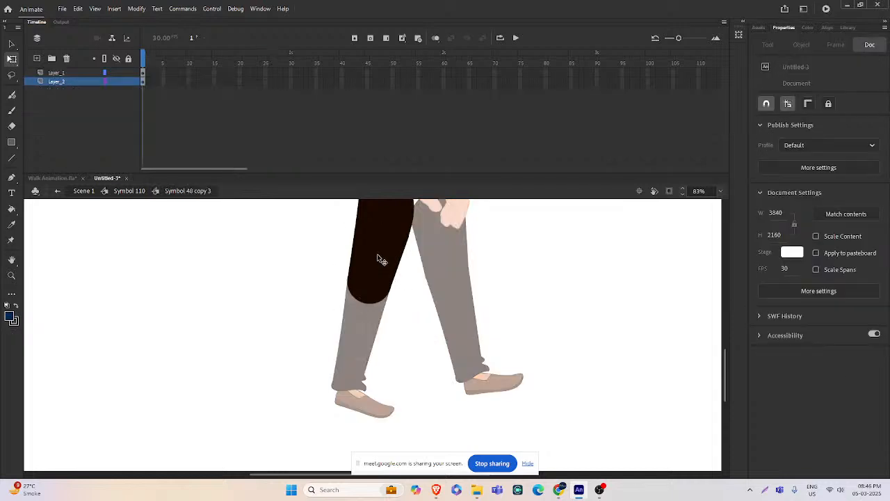
double_click(408, 319)
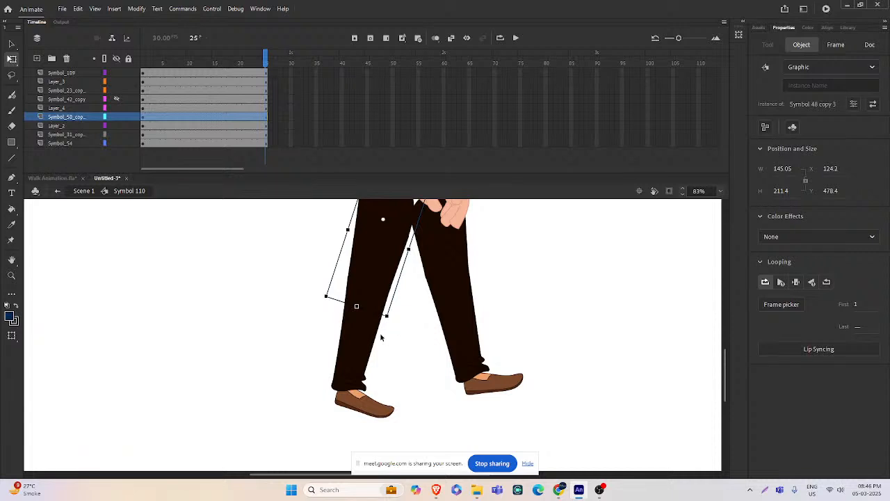
key(Return)
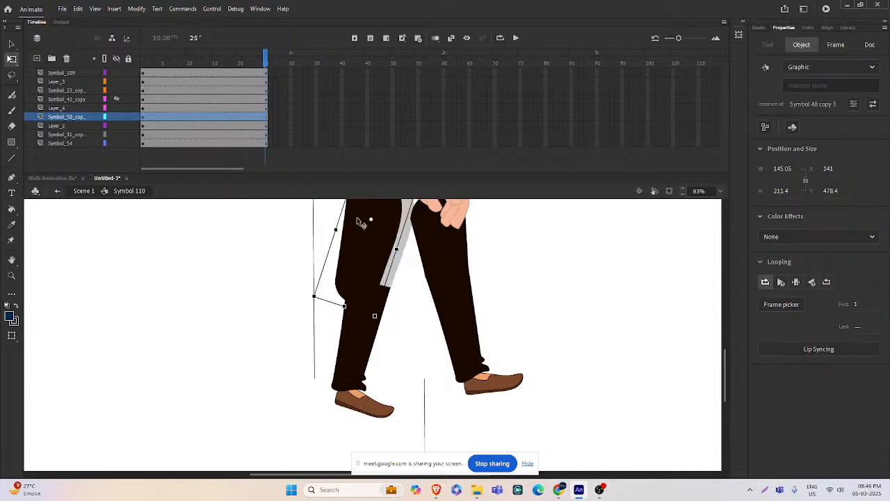
click(371, 331)
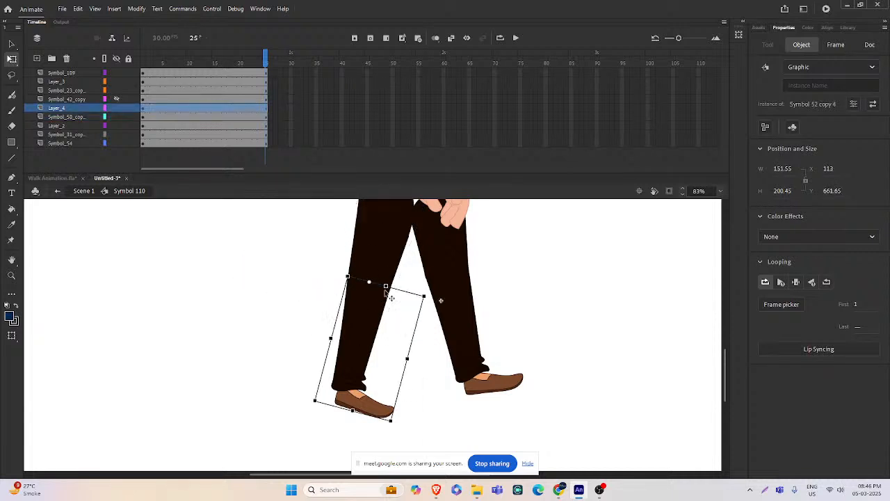
- Inside the back thigh symbol, show the rulers and place a vertical and a horizontal guide through the knee circle's centre
double_click(382, 243)
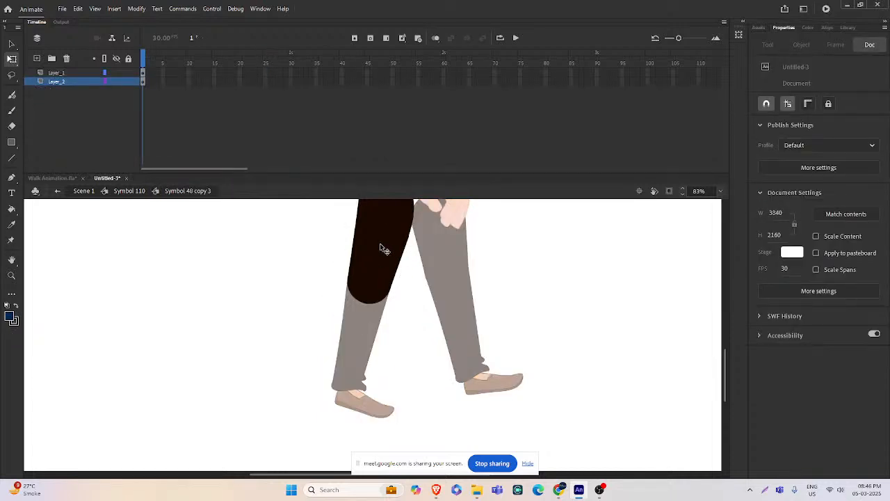
click(374, 297)
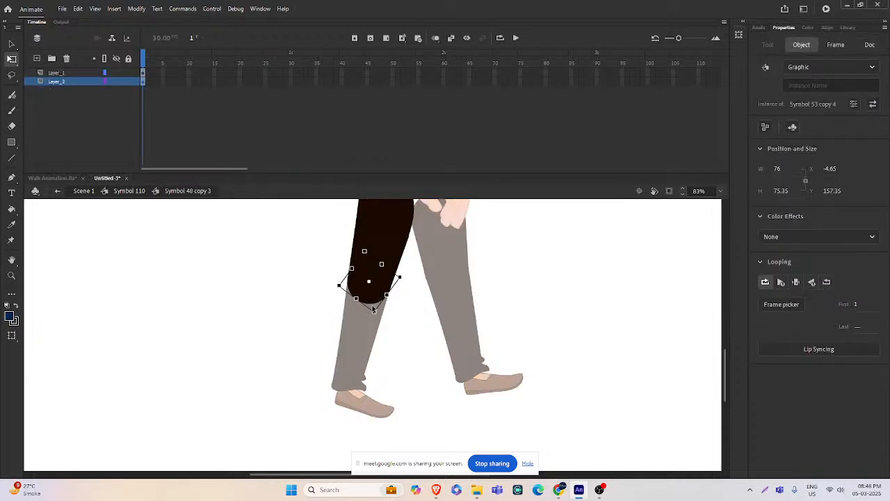
scroll(382, 289, up, 5)
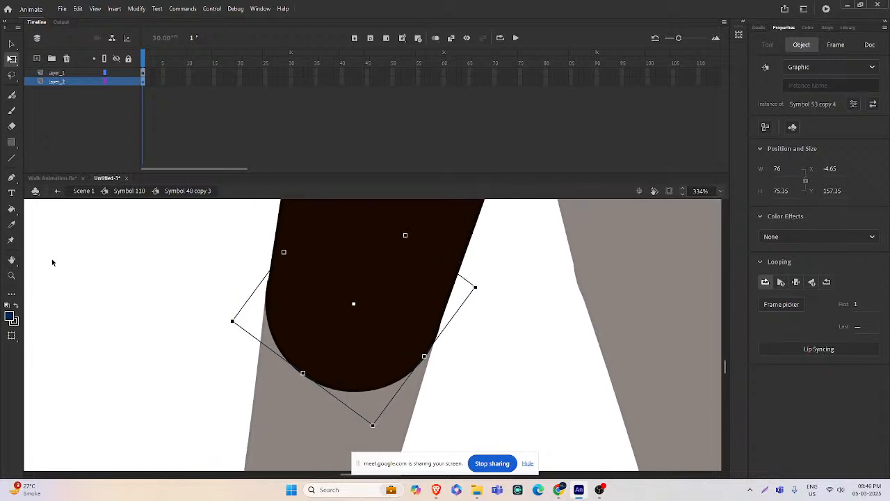
key(ctrl+alt+shift+r)
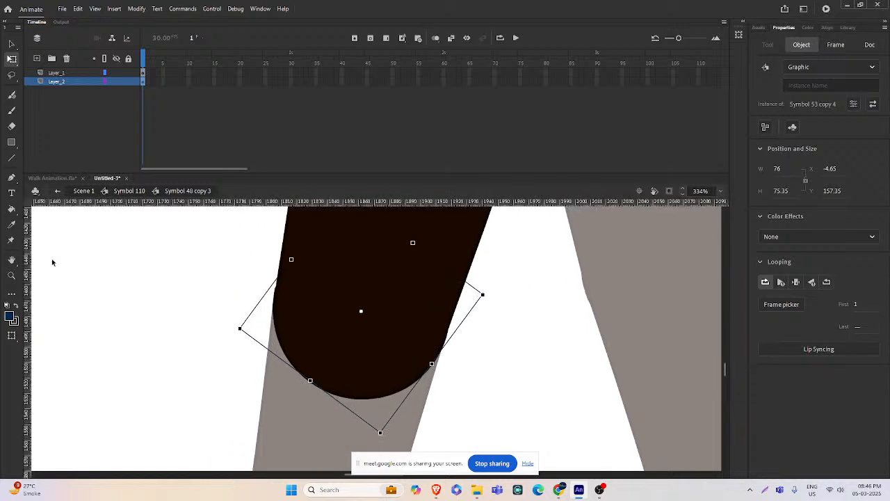
drag(33, 245, 362, 317)
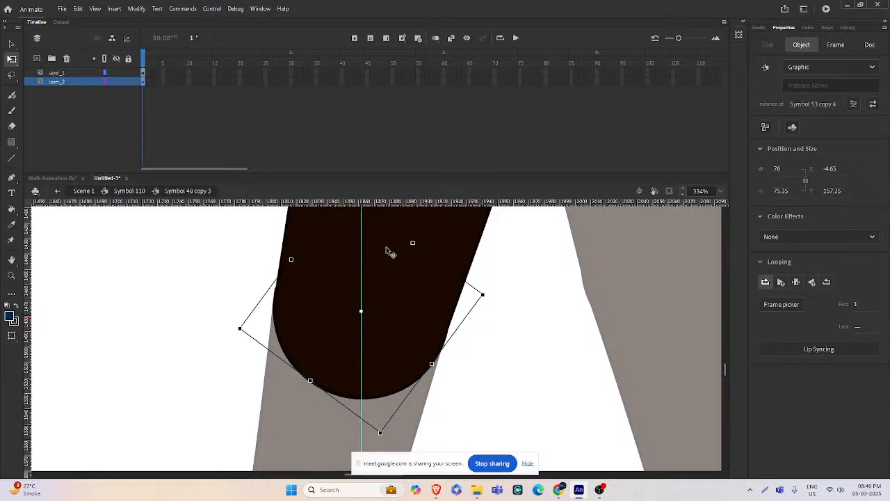
drag(378, 208, 378, 311)
click(507, 356)
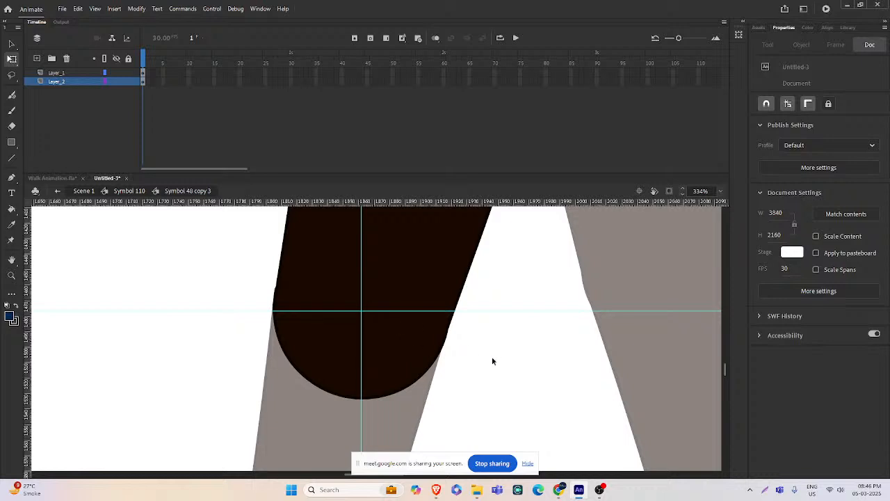
double_click(496, 358)
- Add a new layer above Layer_1 in the back thigh symbol
key(ctrl+minus)
drag(471, 380, 451, 378)
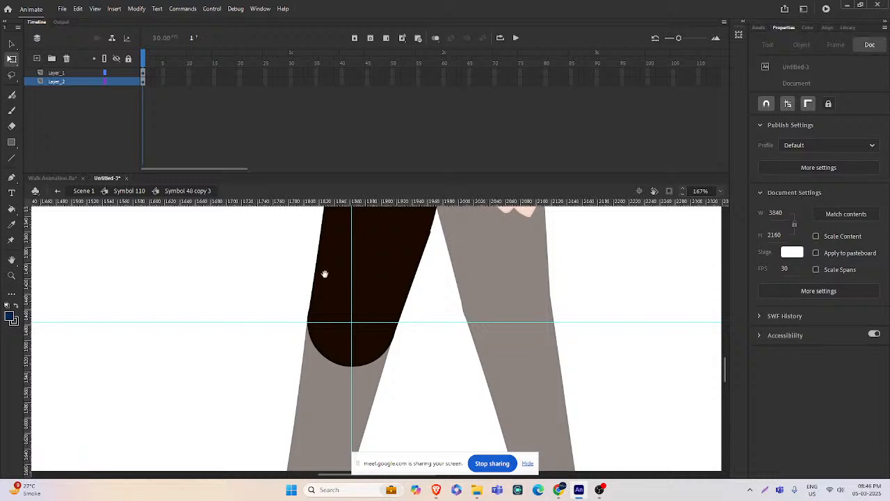
click(55, 72)
click(37, 59)
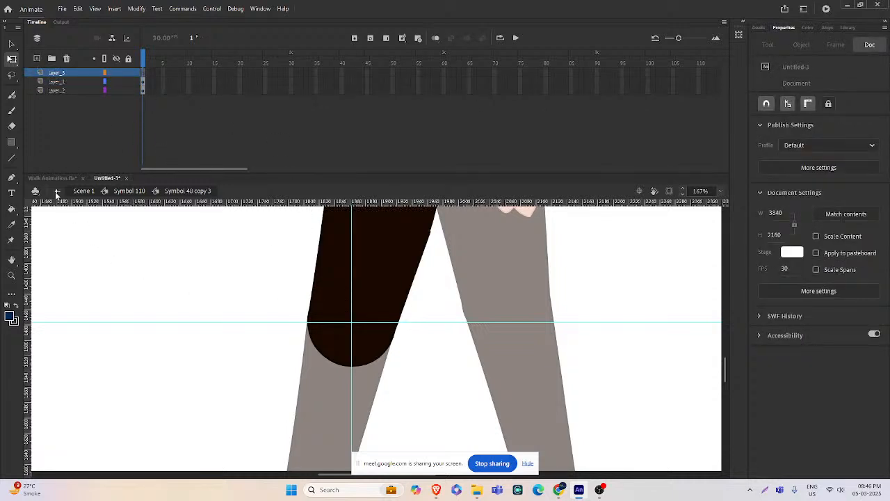
- Draw a vertical and a horizontal red line along the guides so they cross at the knee circle's centre
click(12, 159)
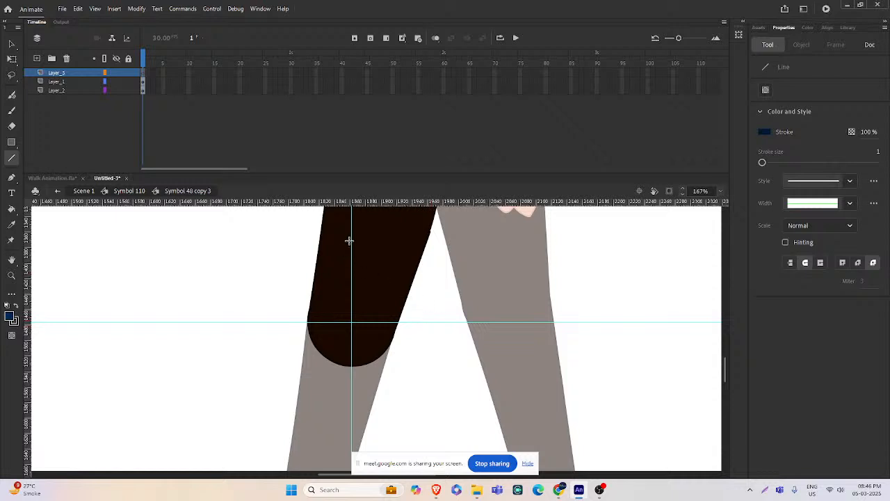
click(764, 131)
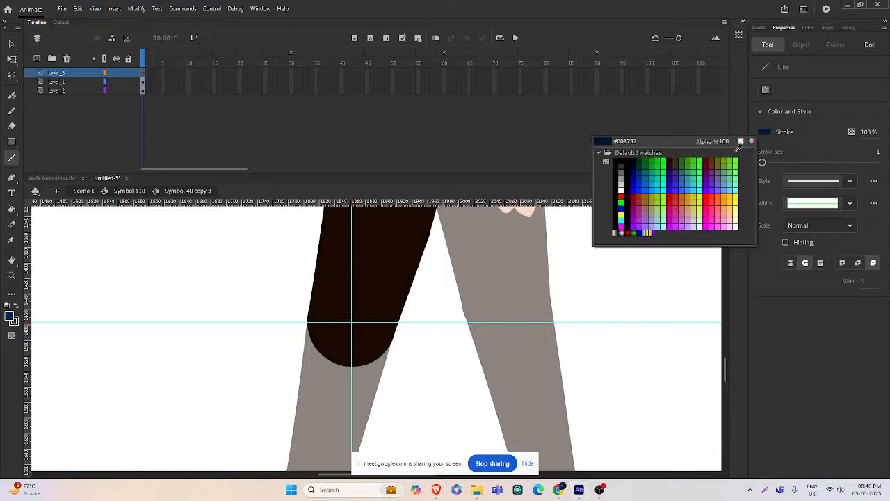
click(620, 192)
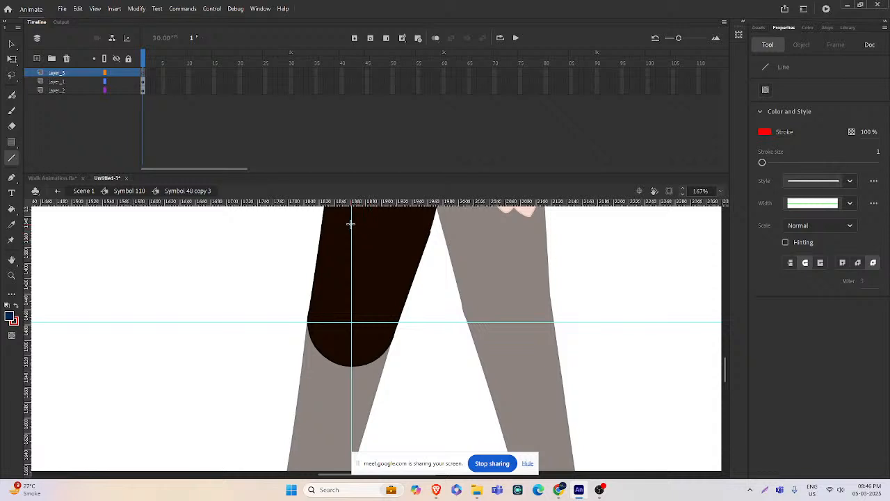
drag(351, 220, 356, 428)
drag(216, 322, 442, 322)
key(v)
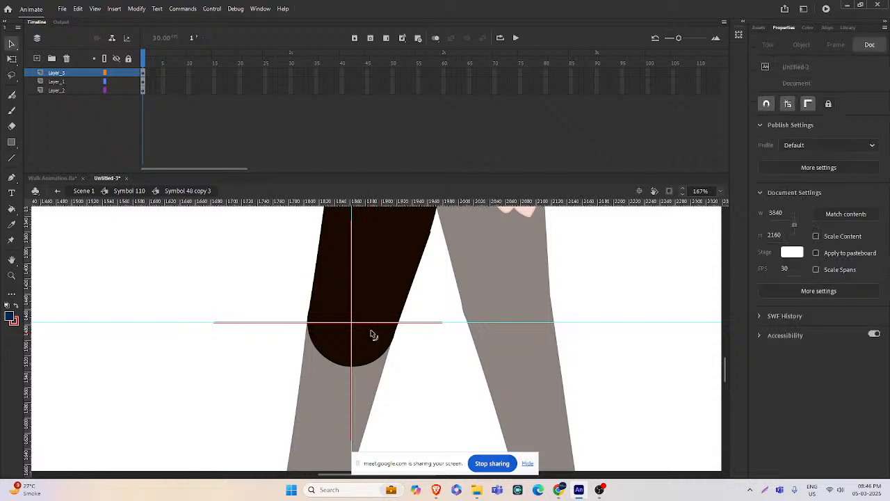
- Select both red lines and nudge them slightly to line up with the crossing guides at the knee
scroll(360, 335, up, 2)
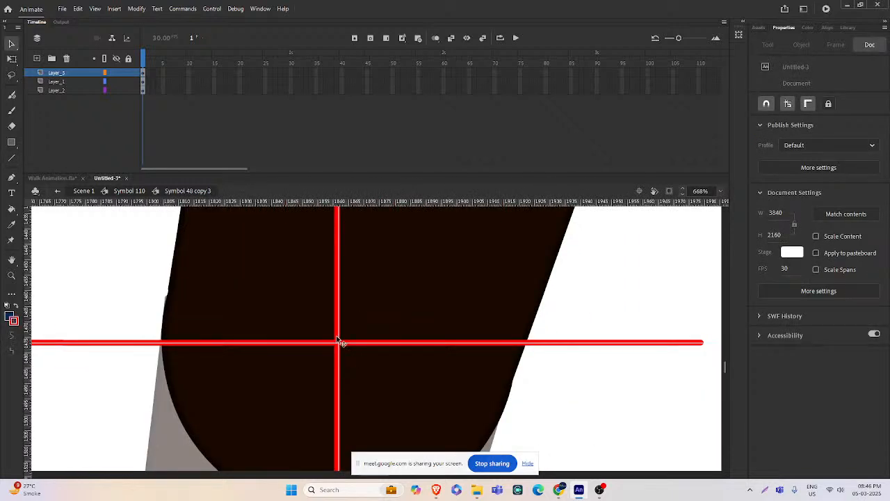
double_click(338, 340)
key(Right)
key(Right)
key(Right)
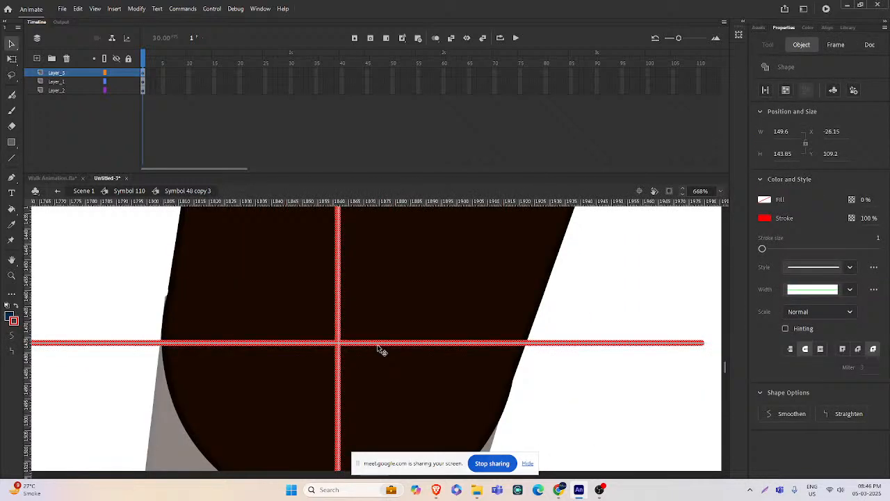
key(Down)
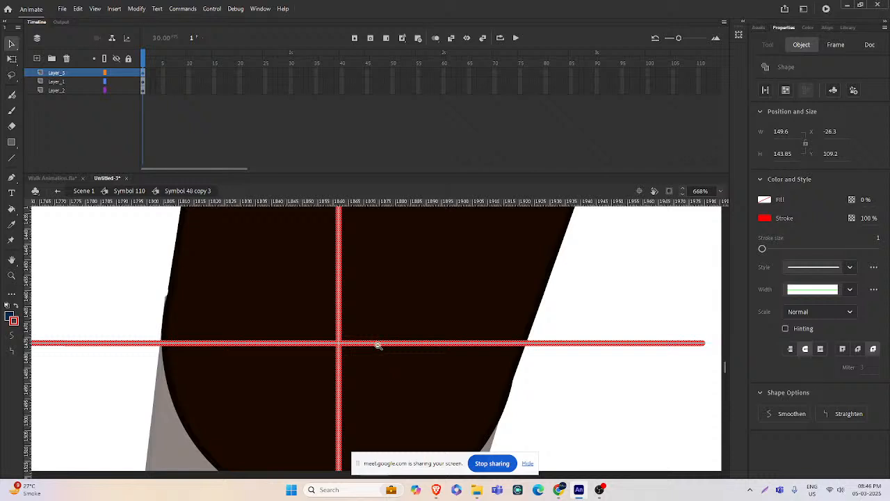
- Return to Symbol 110 and examine how the back lower leg's pivot point lines up with the red cross at the knee
scroll(377, 345, down, 2)
double_click(439, 351)
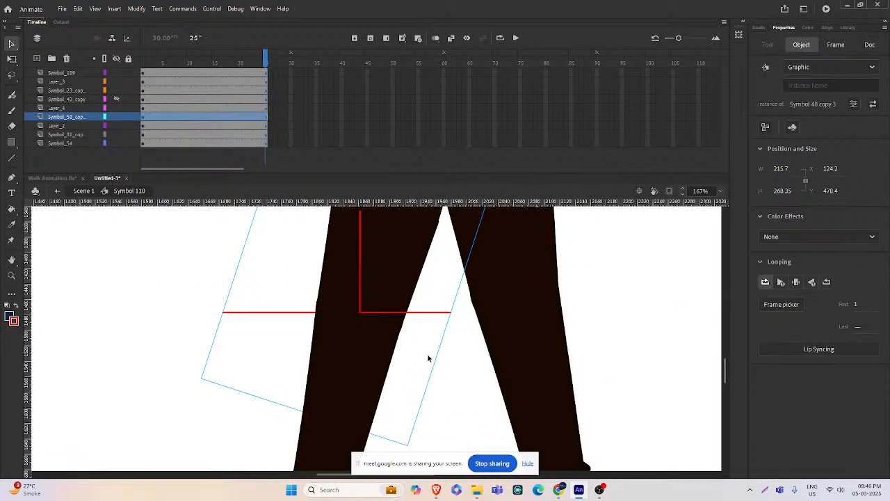
scroll(364, 313, up, 2)
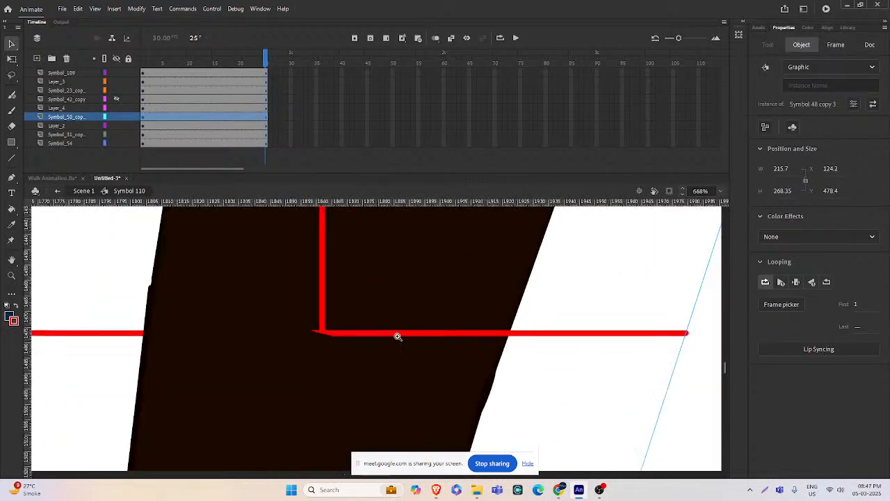
scroll(388, 341, down, 2)
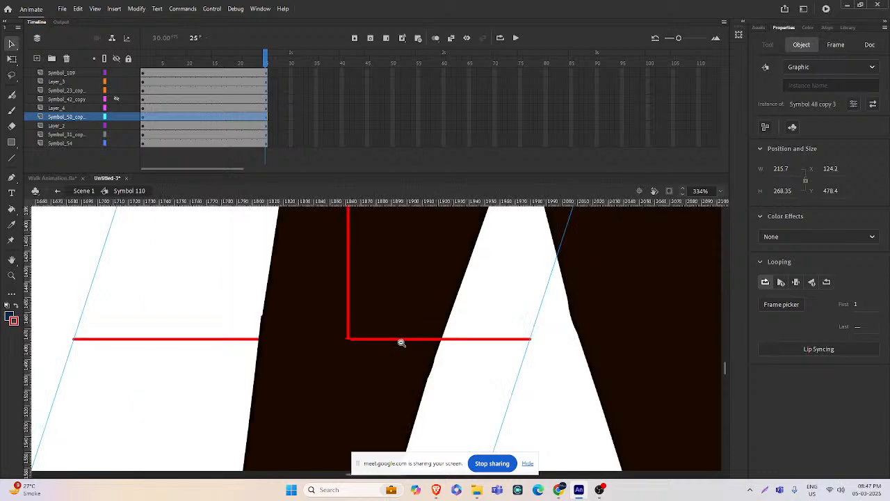
click(368, 341)
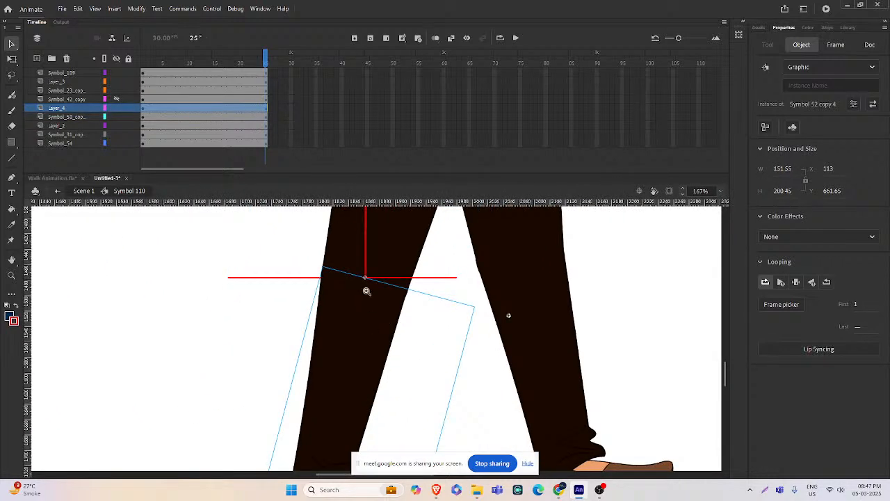
scroll(366, 289, up, 2)
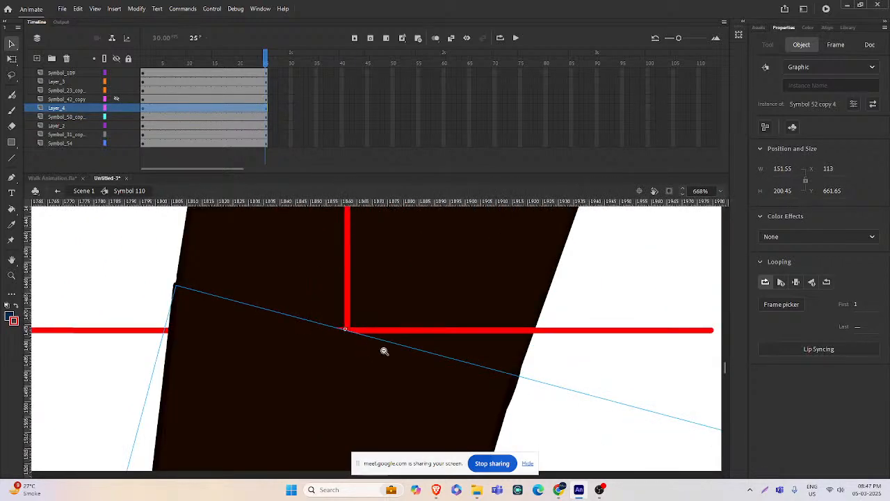
scroll(384, 350, down, 2)
drag(430, 359, 402, 308)
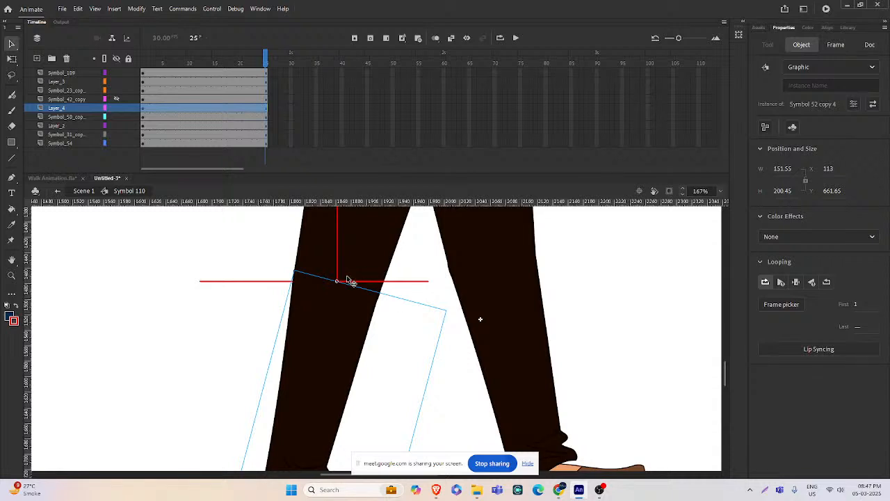
scroll(352, 294, down, 1)
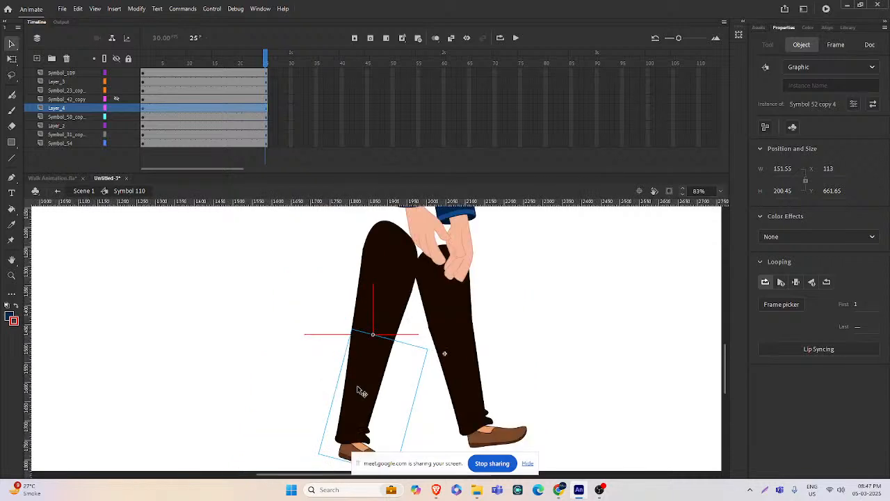
- Remove both guides from the back thigh symbol, delete Layer_3 with the red cross, and return to Symbol 110
double_click(373, 317)
drag(374, 334, 387, 202)
drag(373, 279, 28, 285)
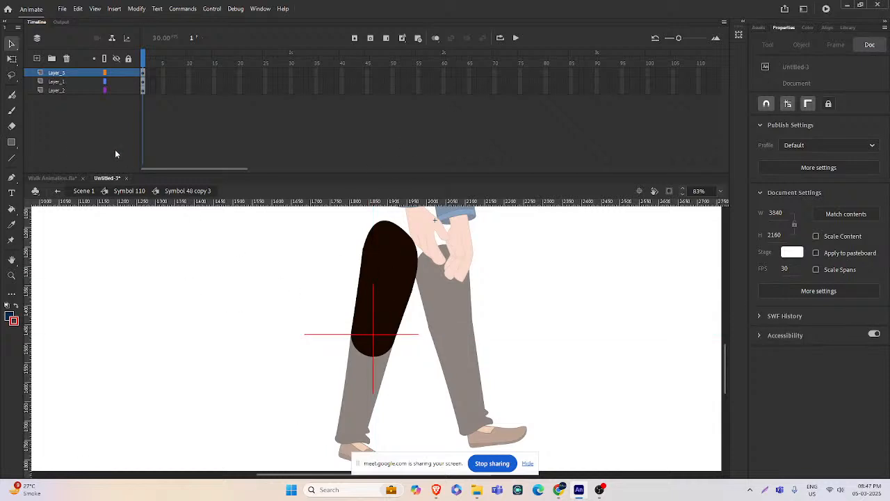
click(66, 72)
click(67, 59)
double_click(504, 313)
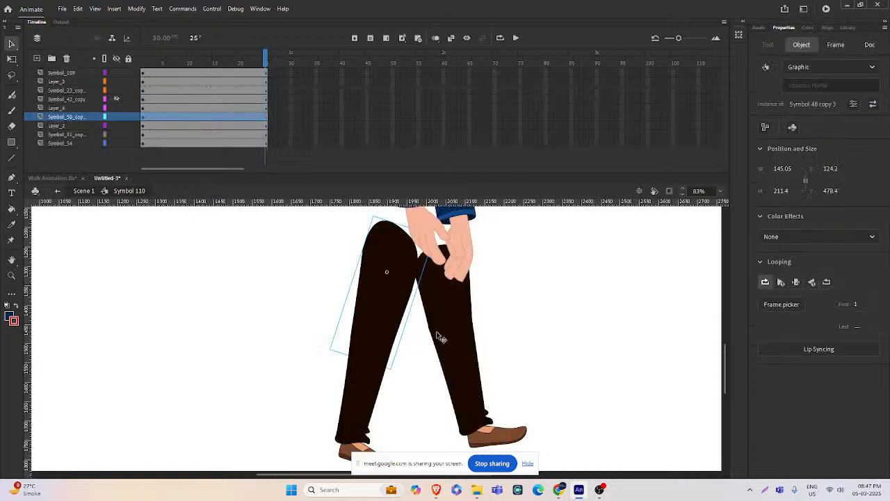
- Break the front leg symbol apart into separate thigh and lower leg pieces, and select the thigh piece
ctrl+shift+click(398, 343)
drag(366, 352, 356, 290)
ctrl+click(419, 302)
drag(389, 329, 344, 324)
click(334, 323)
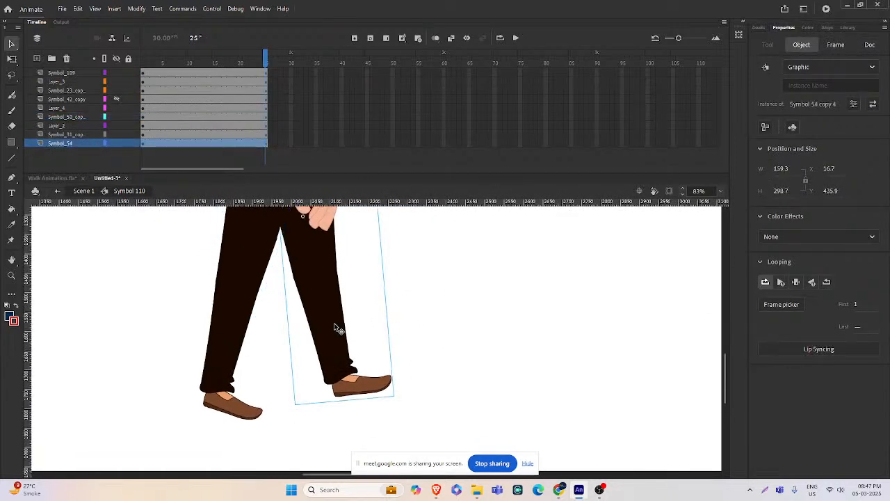
click(334, 322)
click(400, 315)
click(333, 296)
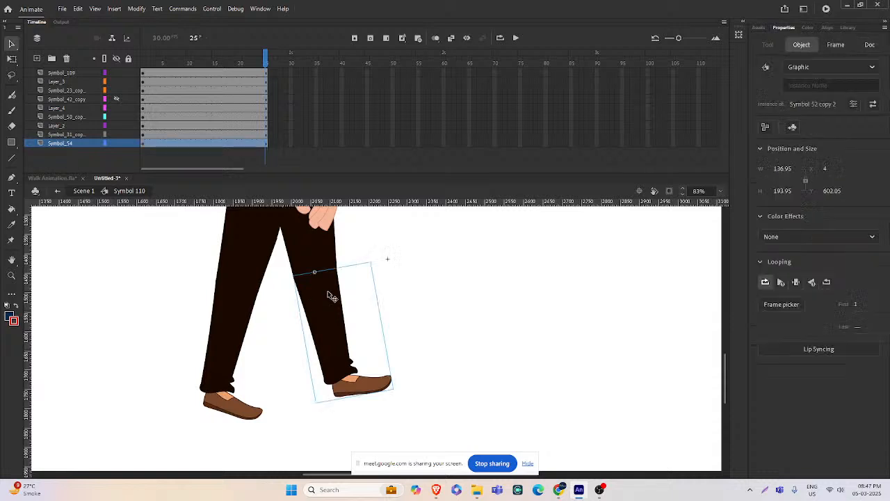
click(317, 252)
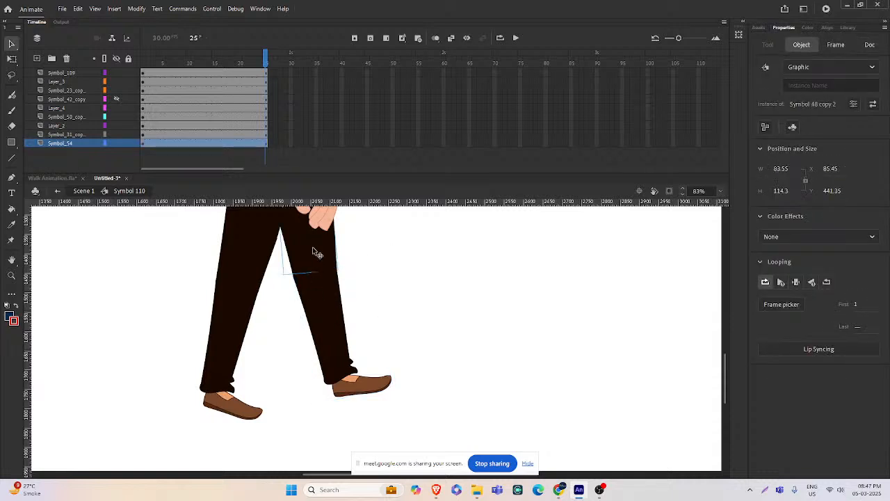
key(ctrl+equal)
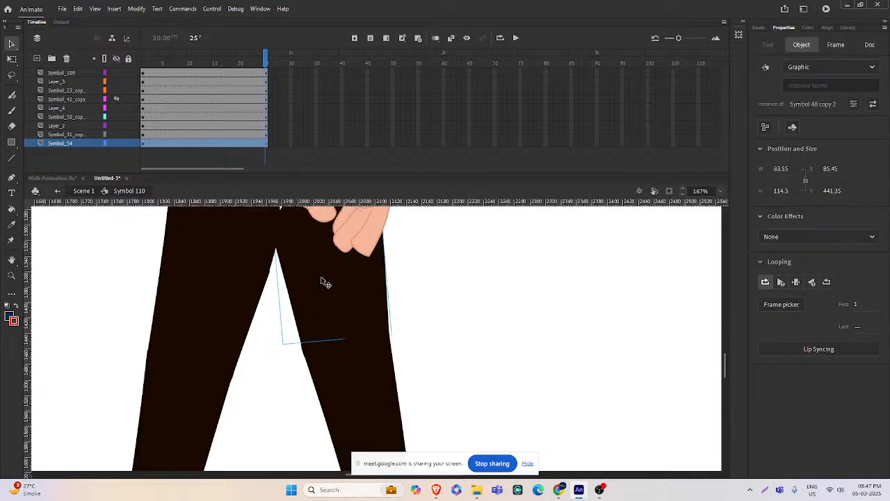
- Cut the knee piece from the front leg and paste it onto a new layer beneath the shape inside the thigh symbol
click(308, 356)
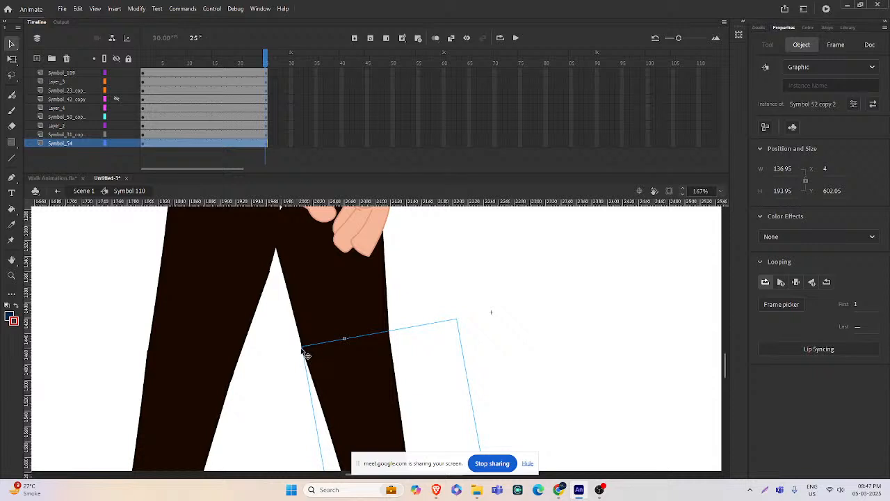
click(319, 351)
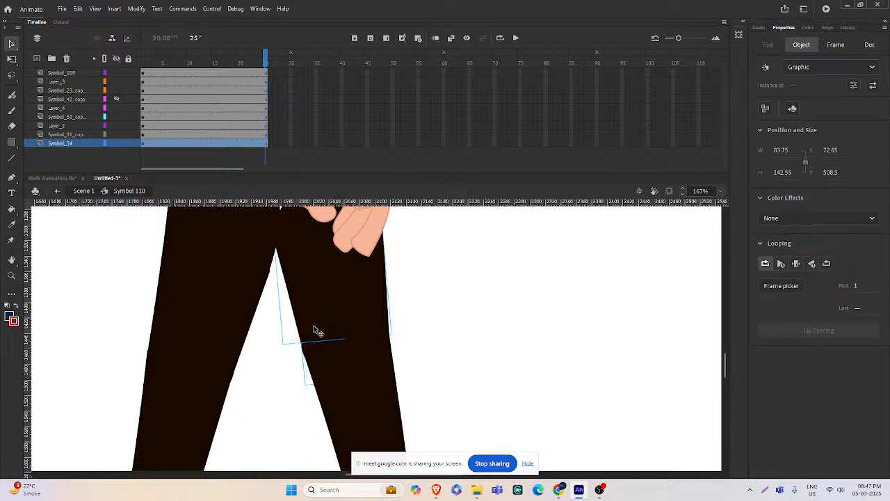
key(Delete)
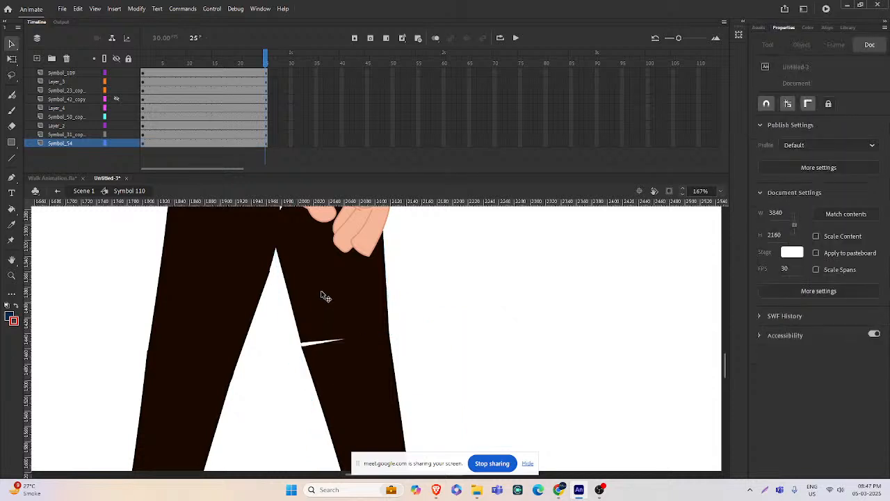
double_click(323, 297)
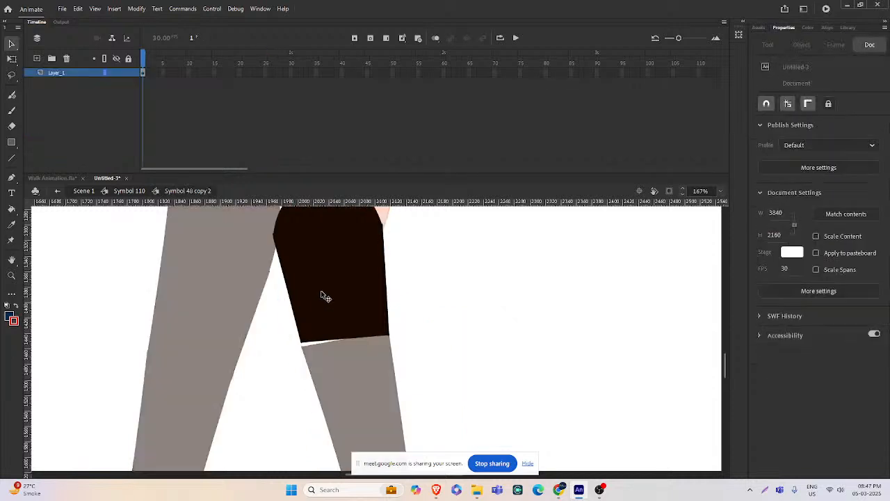
click(37, 57)
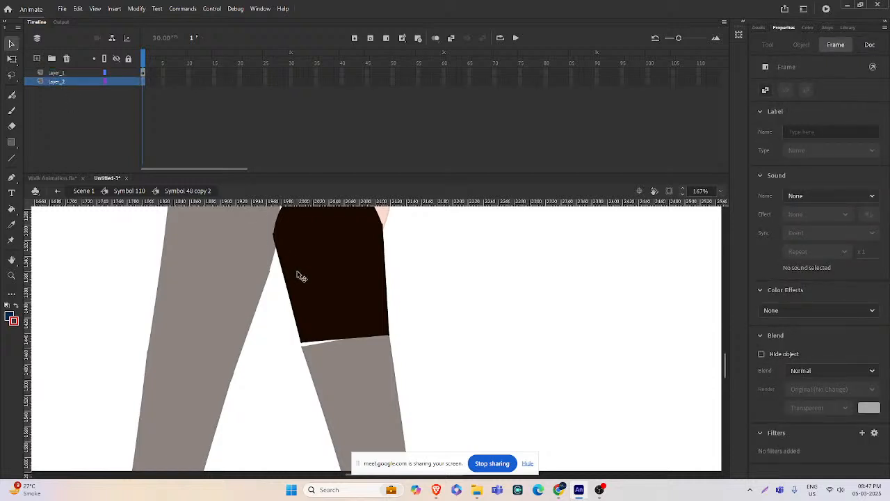
key(ctrl+v)
- Move the pasted knee piece slightly down to fit the thigh's lower edges, and return to Symbol 110
drag(388, 350, 405, 346)
ctrl+click(337, 355)
ctrl+click(351, 356)
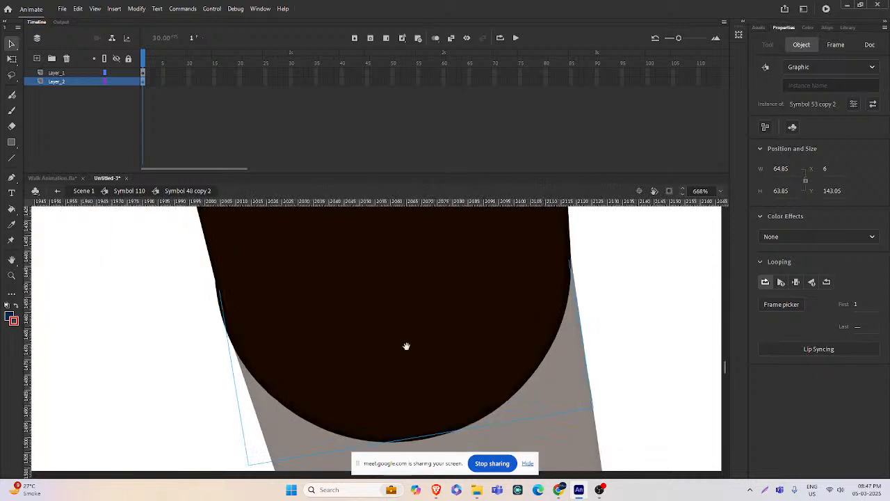
drag(462, 339, 462, 350)
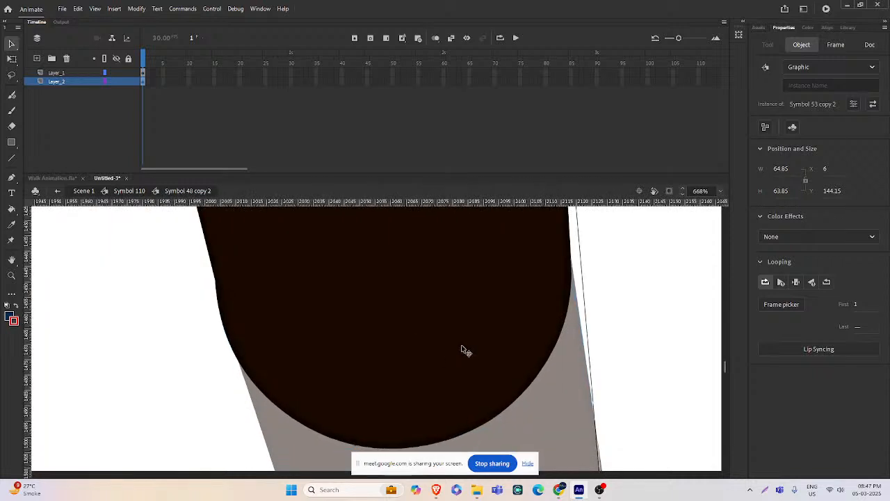
ctrl+alt+click(436, 343)
ctrl+alt+click(435, 342)
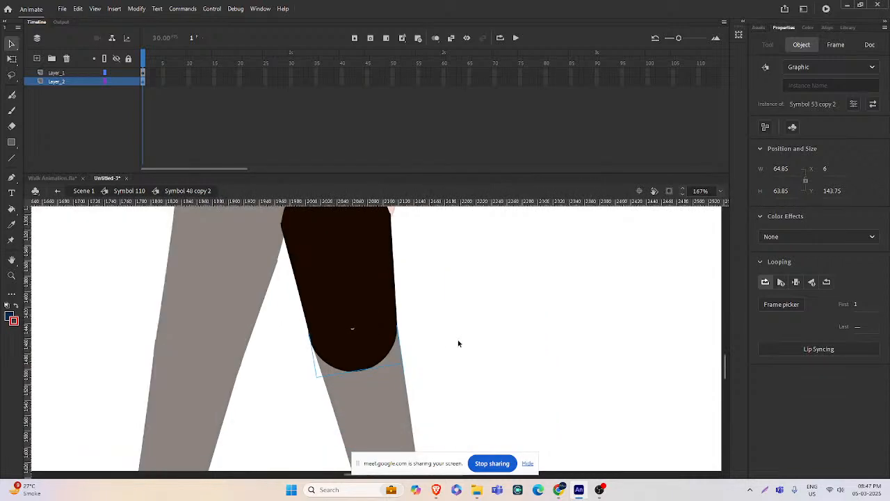
click(459, 342)
double_click(474, 346)
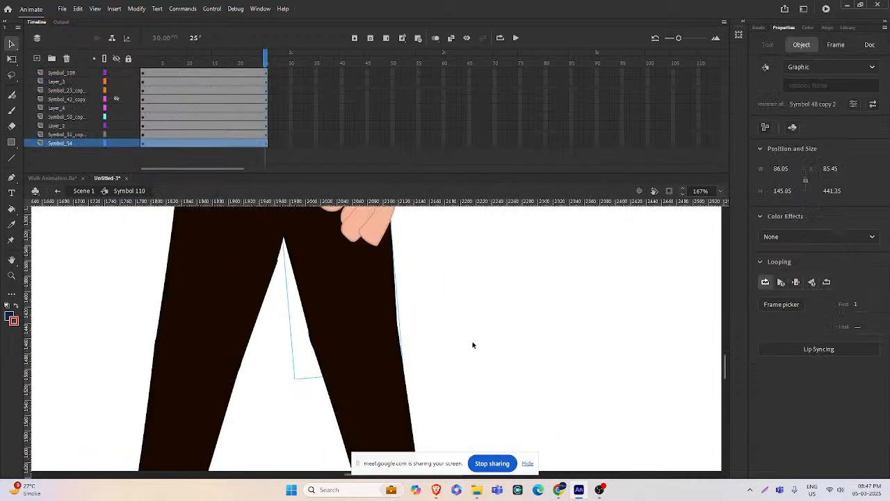
- Try rotating the front lower leg about its knee pivot to test the joint
click(352, 352)
ctrl+alt+click(386, 377)
scroll(389, 341, down, 2)
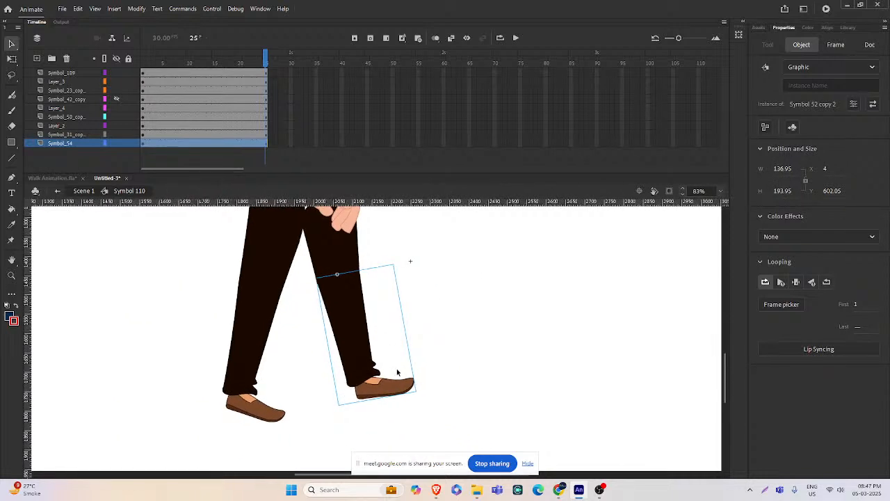
key(q)
drag(419, 398, 231, 373)
click(343, 319)
click(346, 301)
drag(360, 318, 412, 330)
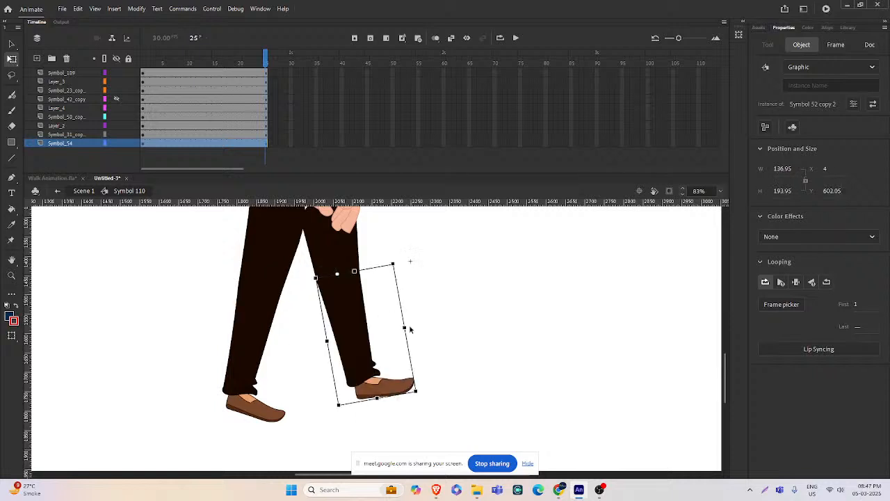
click(443, 318)
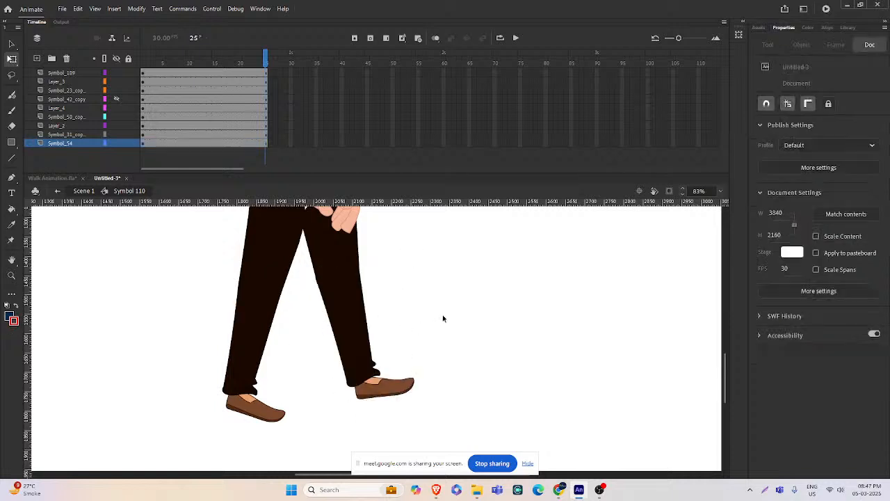
- Unhide the Symbol_42_copy layer and extend Layer_1 in Scene 1 to frame 100
click(116, 101)
scroll(402, 313, down, 2)
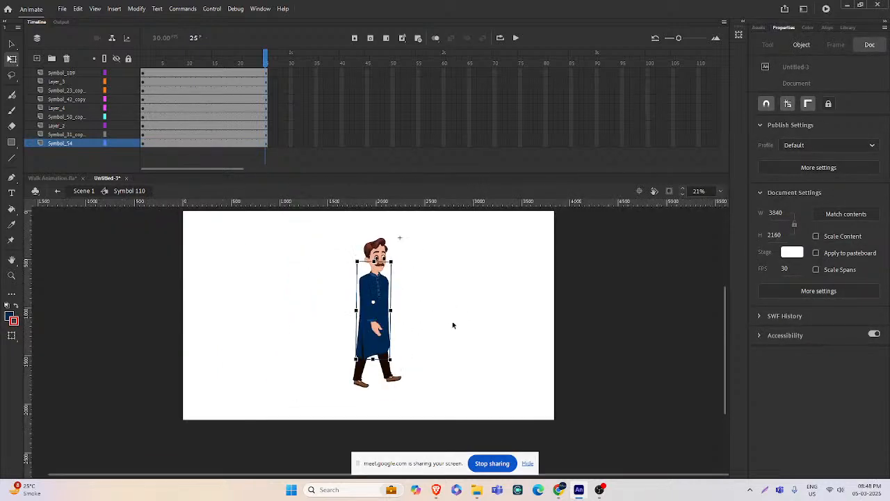
double_click(452, 299)
double_click(395, 240)
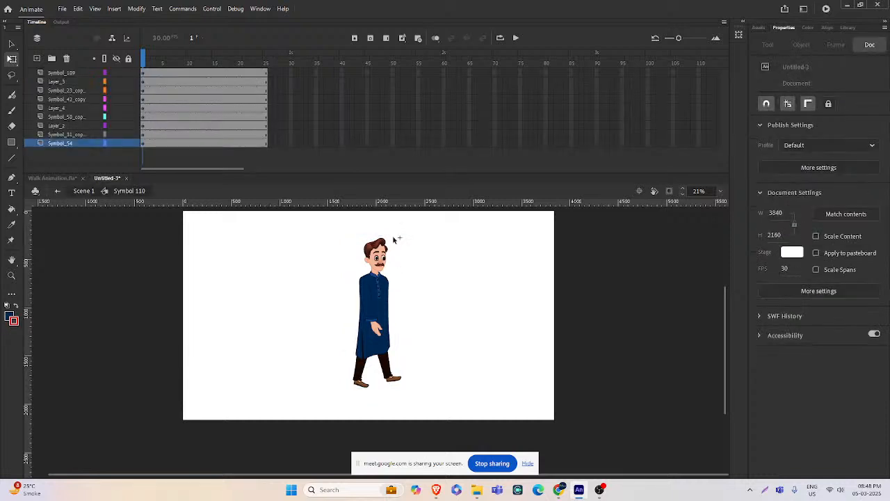
double_click(458, 256)
click(457, 258)
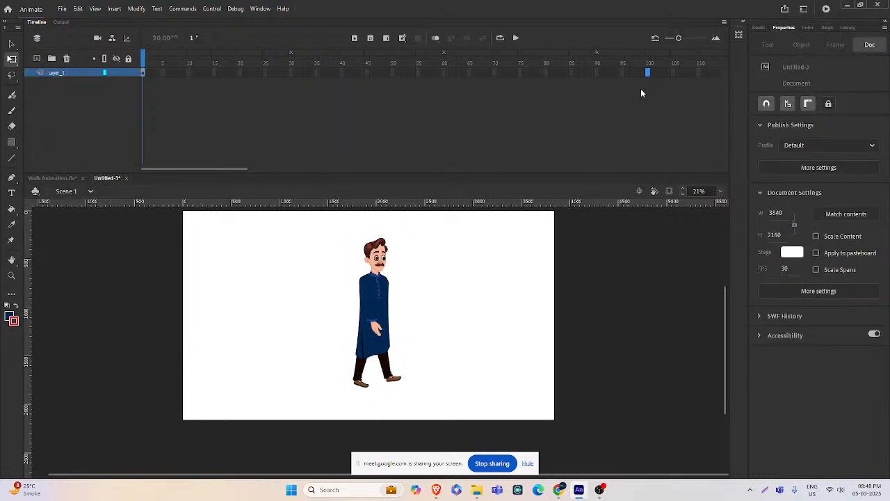
key(F5)
click(232, 241)
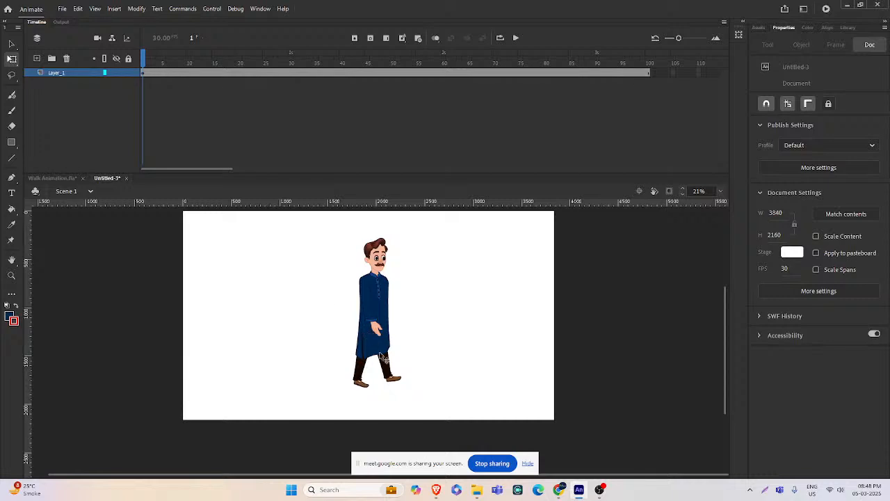
- Open the character symbol for editing and insert keyframes on all layers at frame 25
double_click(384, 361)
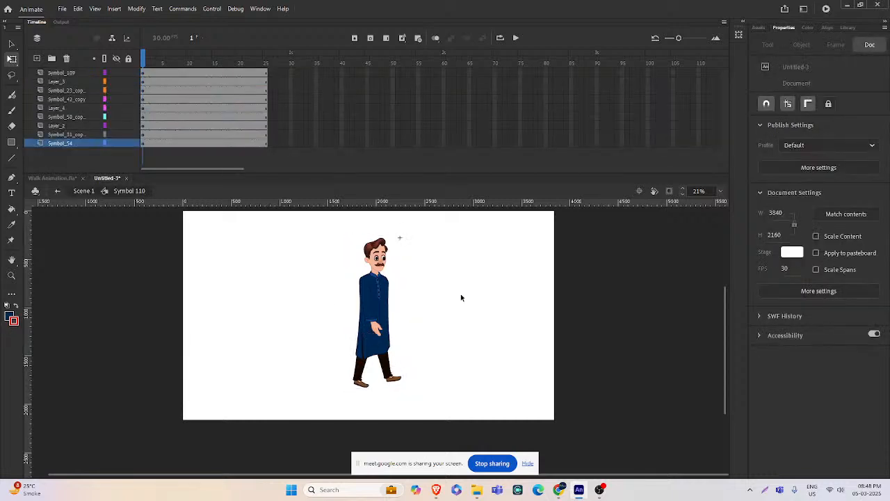
click(264, 64)
key(F6)
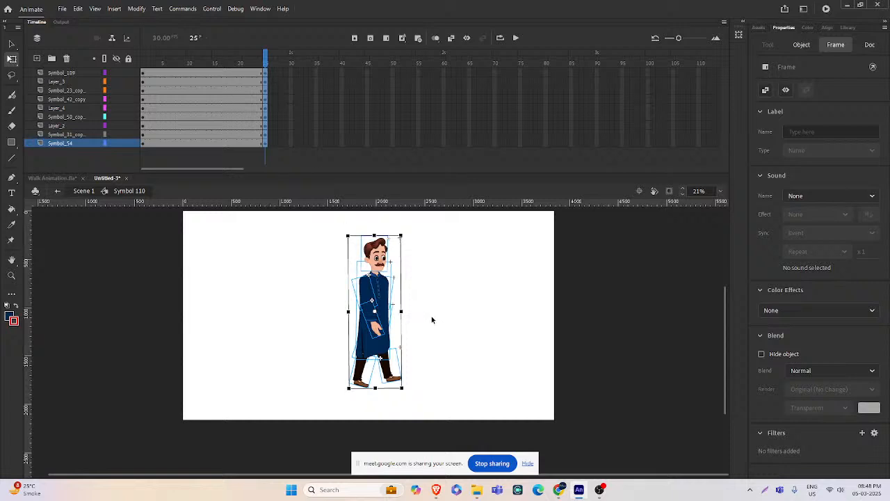
click(407, 249)
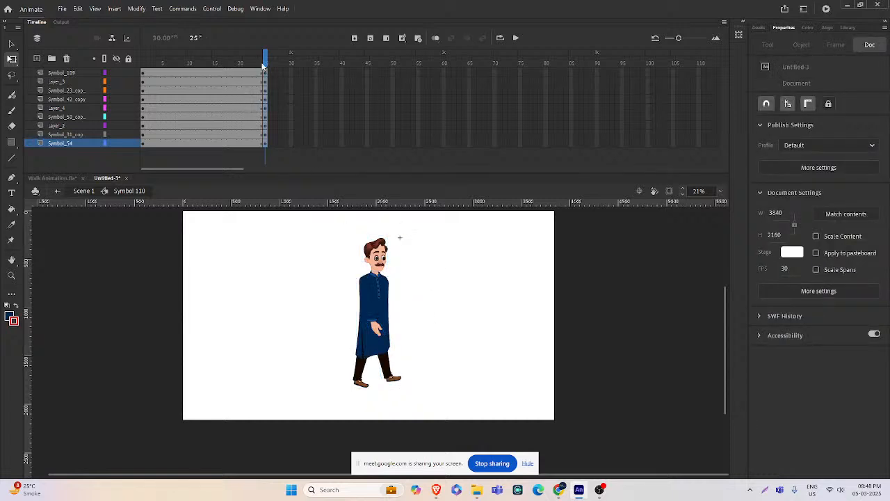
- Insert keyframes on all of the character's layers at frame 13
drag(264, 65, 207, 73)
click(204, 64)
click(204, 64)
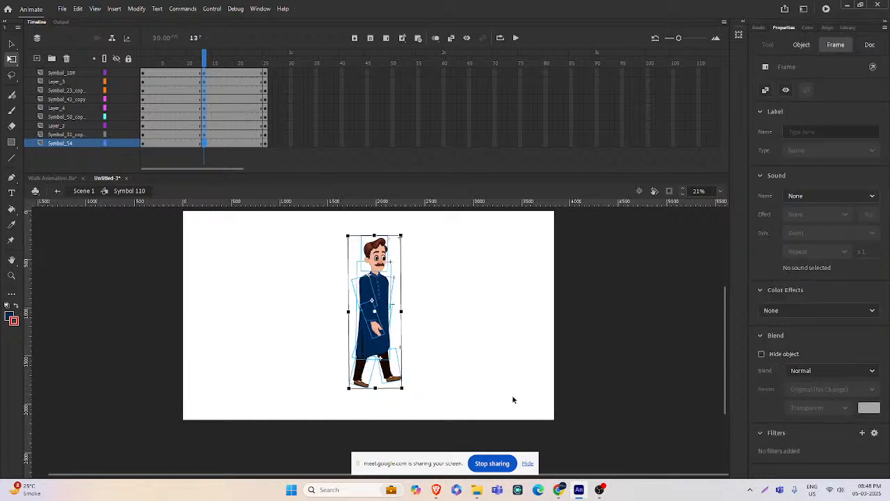
click(513, 399)
ctrl+click(393, 372)
drag(385, 318, 388, 364)
ctrl+alt+click(375, 297)
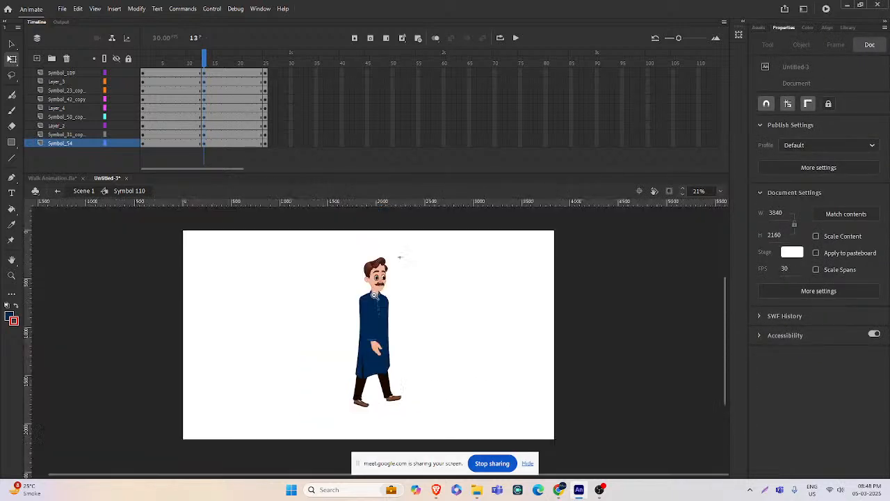
ctrl+click(388, 385)
ctrl+click(380, 353)
click(362, 292)
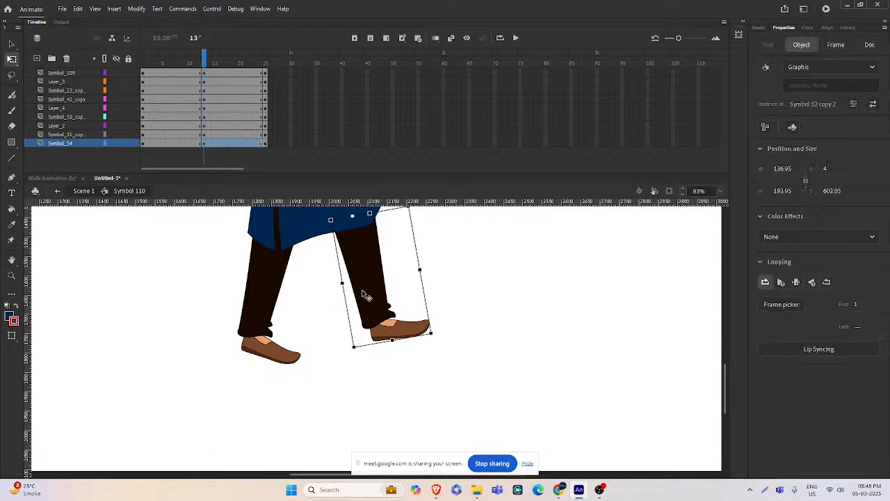
scroll(361, 289, up, 3)
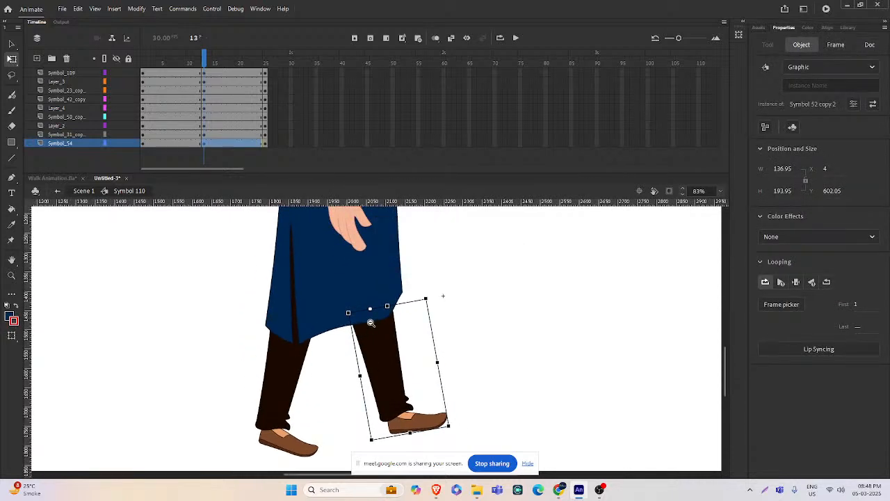
ctrl+alt+click(371, 323)
drag(391, 303, 369, 379)
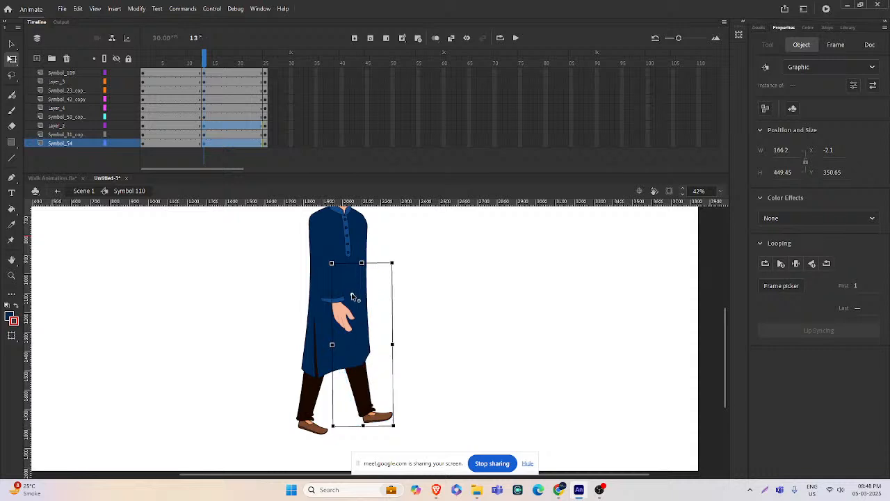
scroll(381, 367, down, 1)
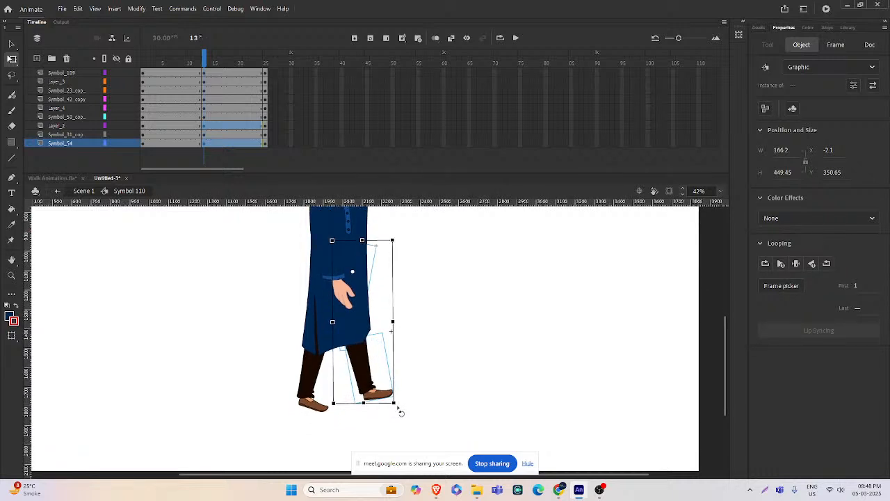
drag(400, 413, 353, 416)
click(377, 282)
click(421, 273)
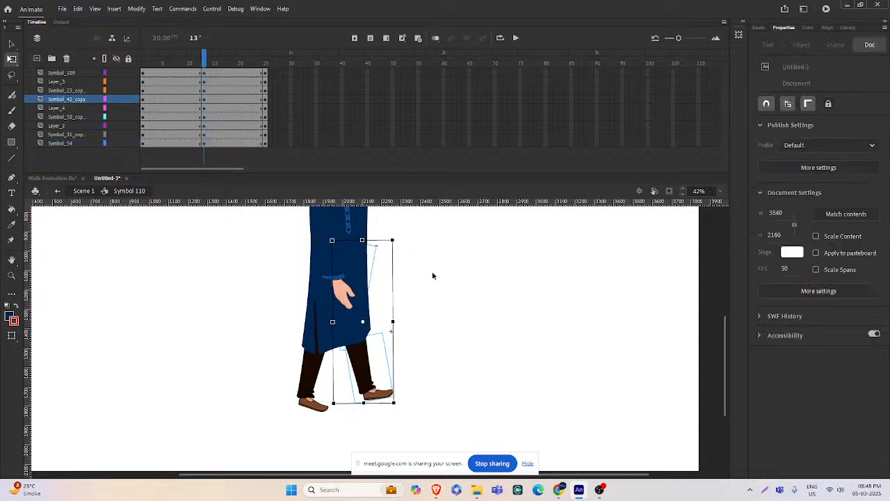
- Hide every layer from Symbol_109 down through Layer_2 to isolate the front leg
scroll(378, 358, up, 2)
drag(388, 326, 364, 265)
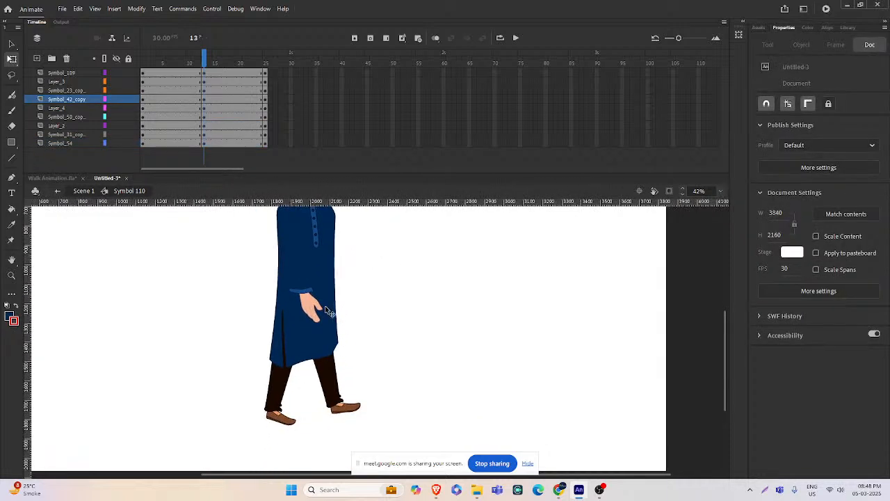
click(307, 307)
click(273, 210)
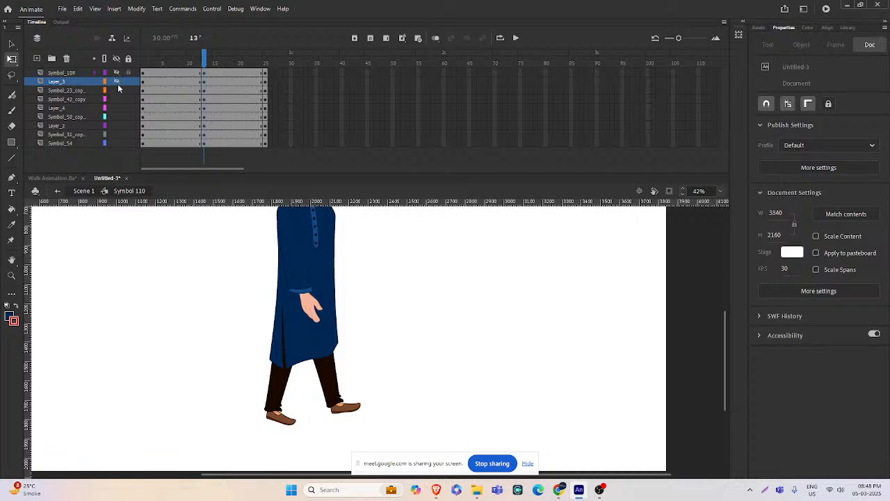
click(118, 117)
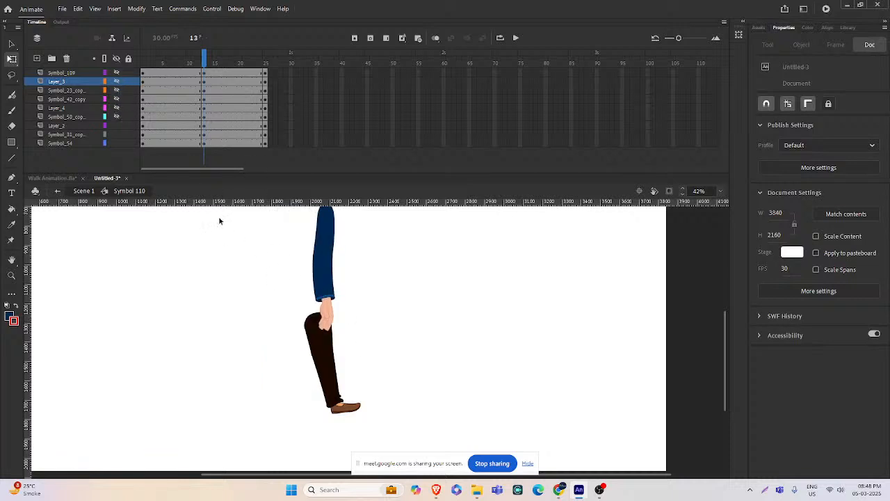
click(337, 284)
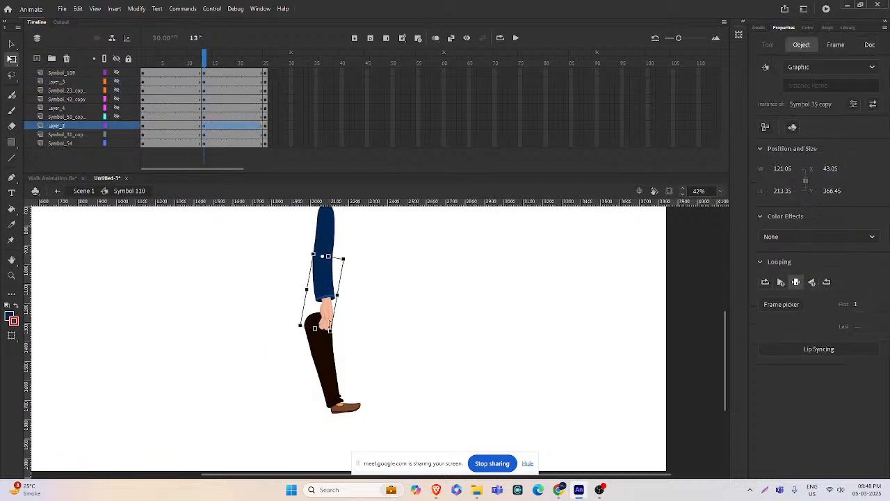
click(116, 125)
- Set the pivot of the combined front thigh and lower leg at the hip, and rotate the leg backward on frame 13
click(333, 367)
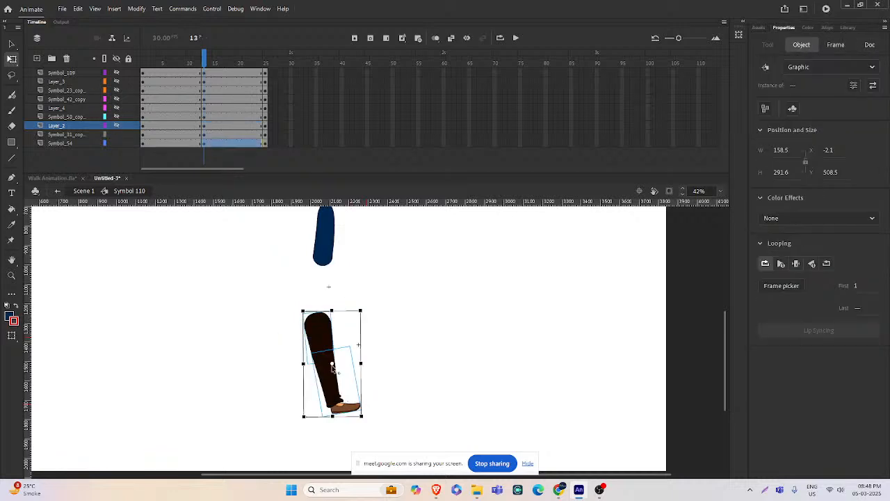
drag(333, 367, 316, 319)
scroll(355, 362, down, 2)
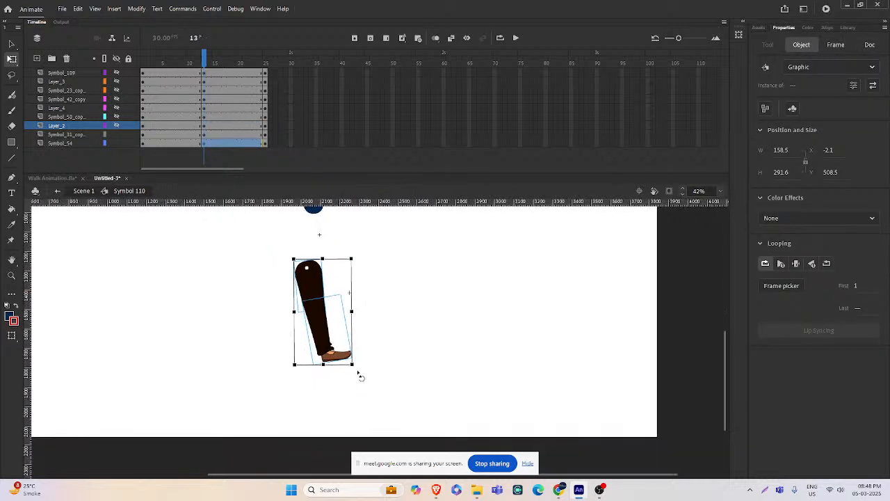
drag(358, 376, 280, 380)
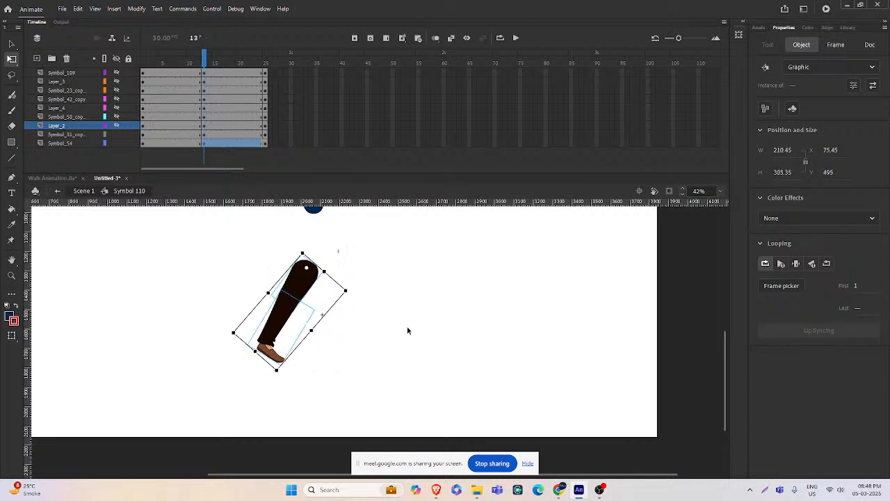
- Select the Symbol_54 frames and unhide the Symbol_42_copy layer to bring back the kurta over the rotated leg
click(144, 142)
click(117, 117)
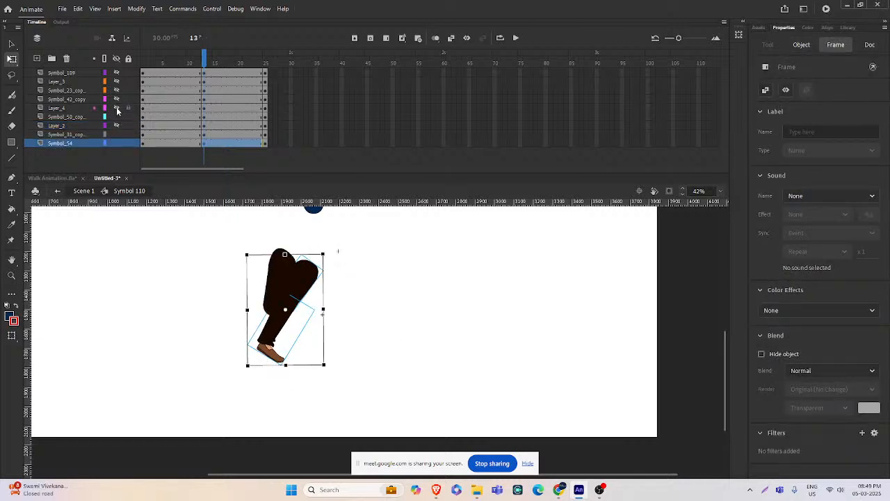
click(118, 118)
click(116, 100)
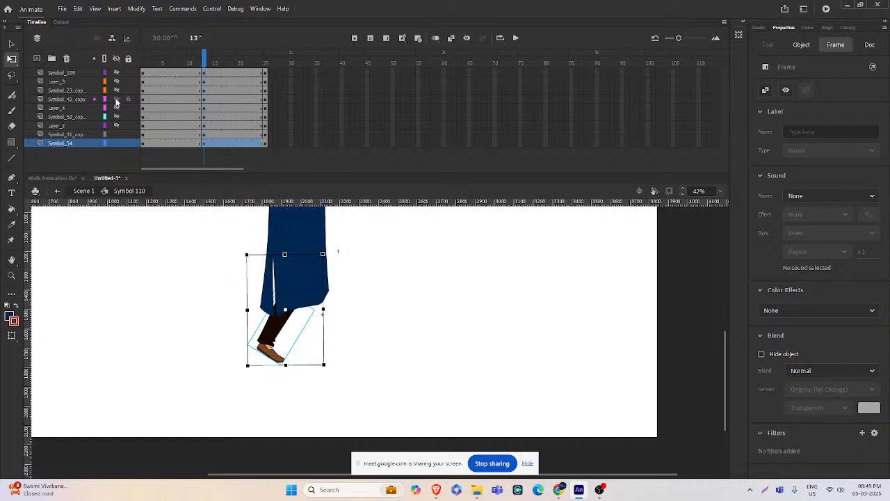
- Unhide the Layer_4 and Symbol_50_copy leg layers, and hide the Symbol_54 and Symbol_31_copy layers
click(377, 319)
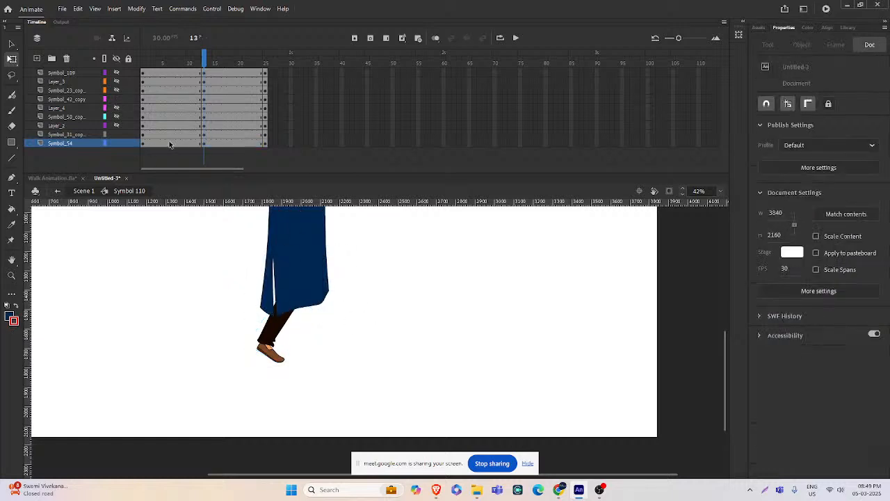
click(117, 126)
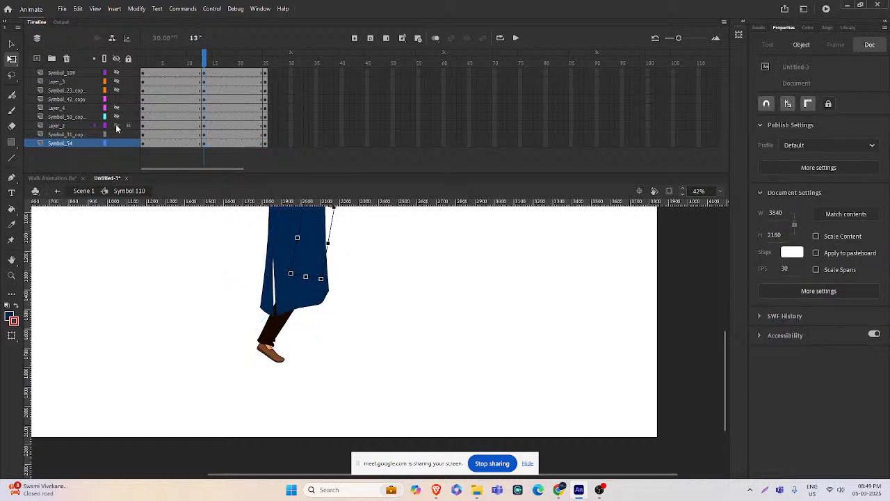
click(117, 126)
click(117, 117)
click(117, 118)
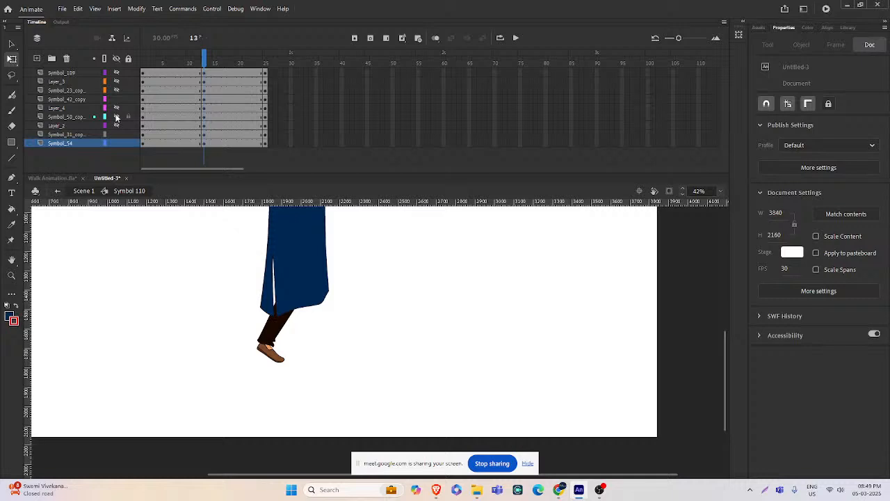
click(117, 116)
click(117, 109)
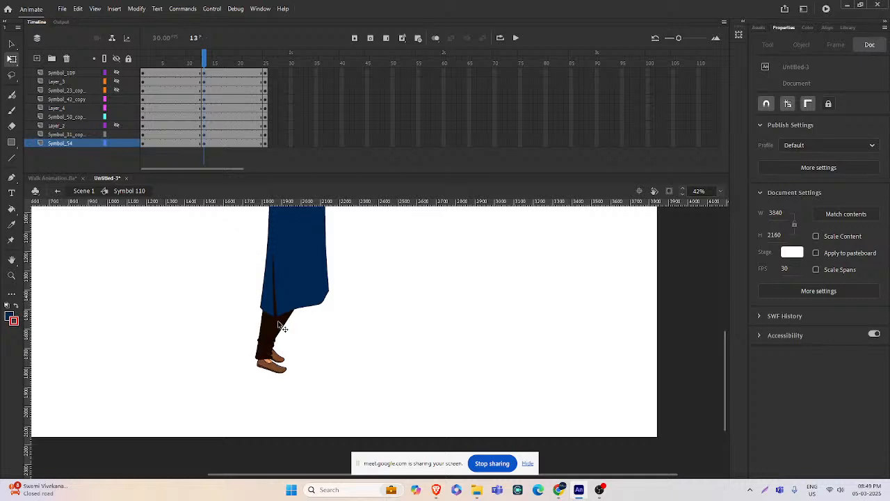
drag(118, 144, 117, 134)
- Set the pivot of the combined Symbol_50_copy and Layer_4 leg at the hip, and rotate the leg forward on frame 13
click(83, 117)
shift+click(82, 107)
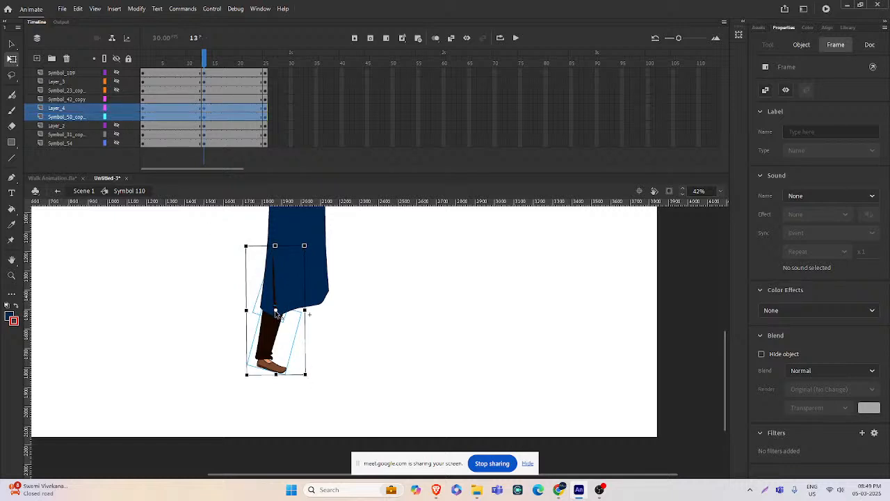
click(277, 259)
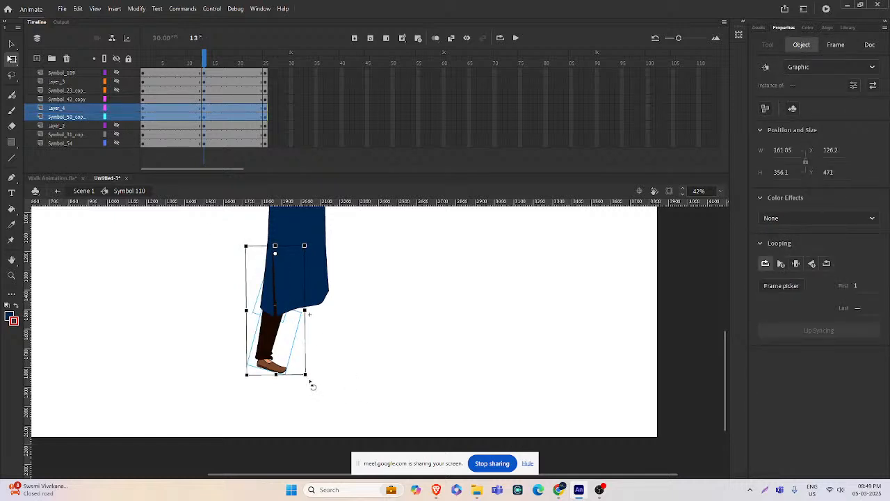
drag(311, 383, 389, 366)
click(428, 308)
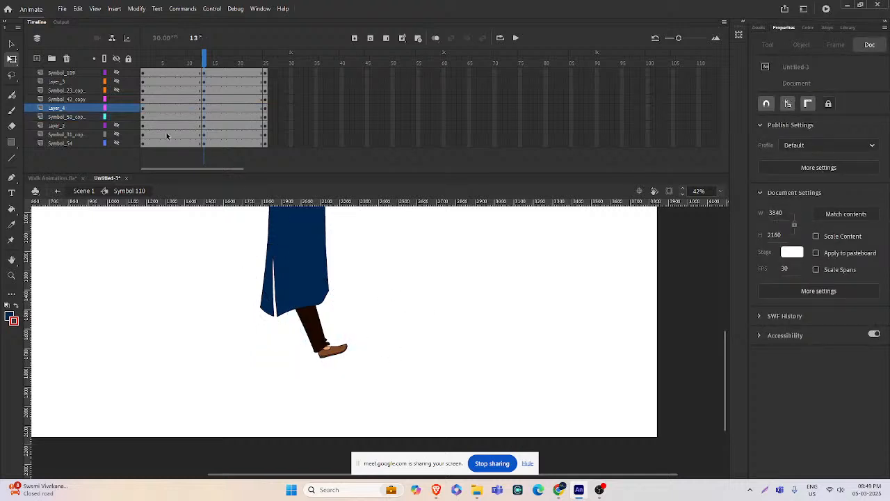
- Unhide all the remaining layers to bring back the whole character
click(116, 134)
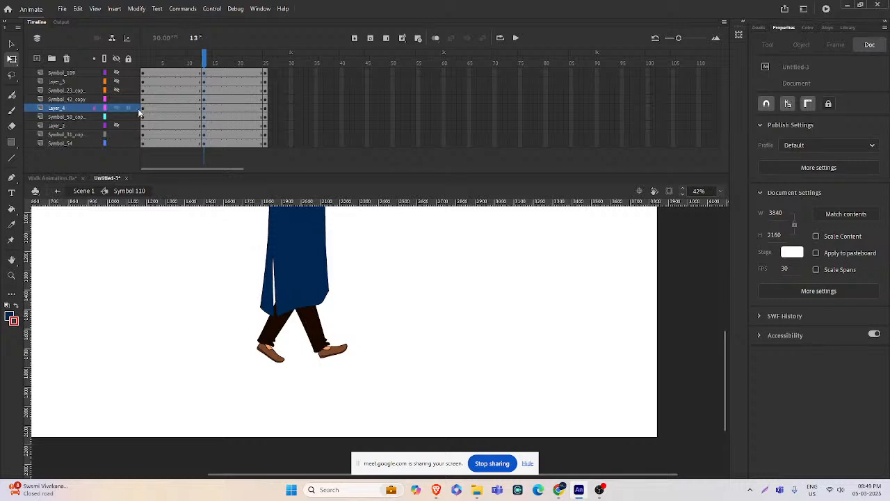
click(116, 126)
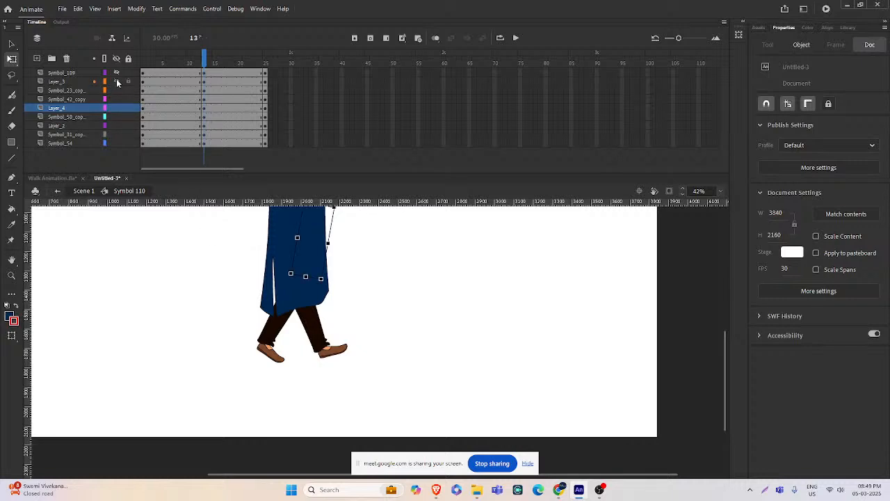
click(117, 82)
scroll(285, 224, up, 3)
- Select the near arm's upper and lower parts, set their pivot at the shoulder and rotate the arm backward on frame 13
click(297, 325)
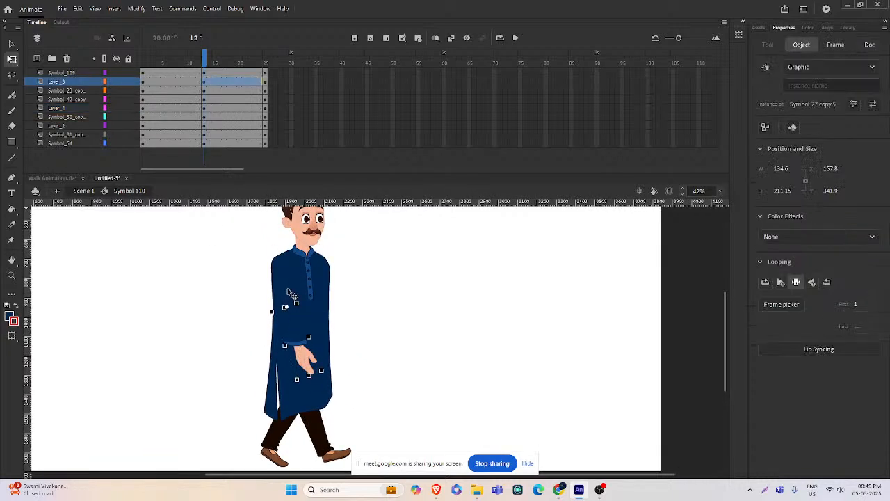
click(291, 293)
drag(290, 319, 275, 258)
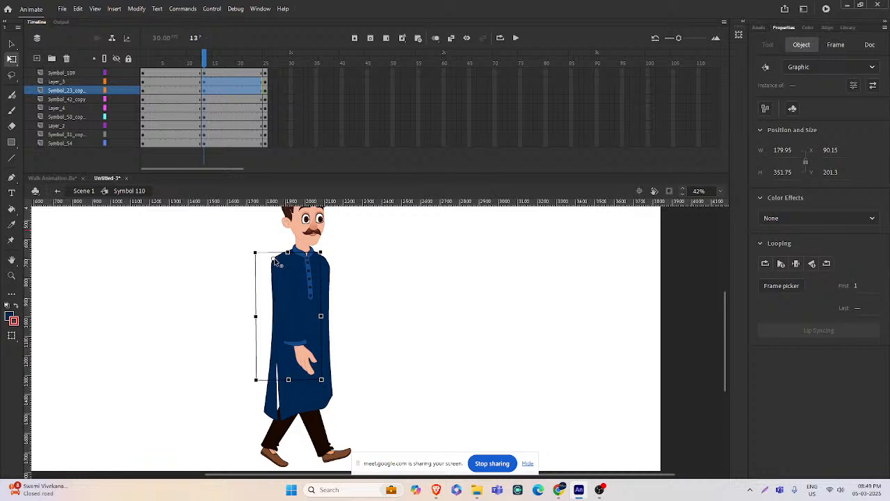
drag(327, 387, 260, 399)
click(346, 320)
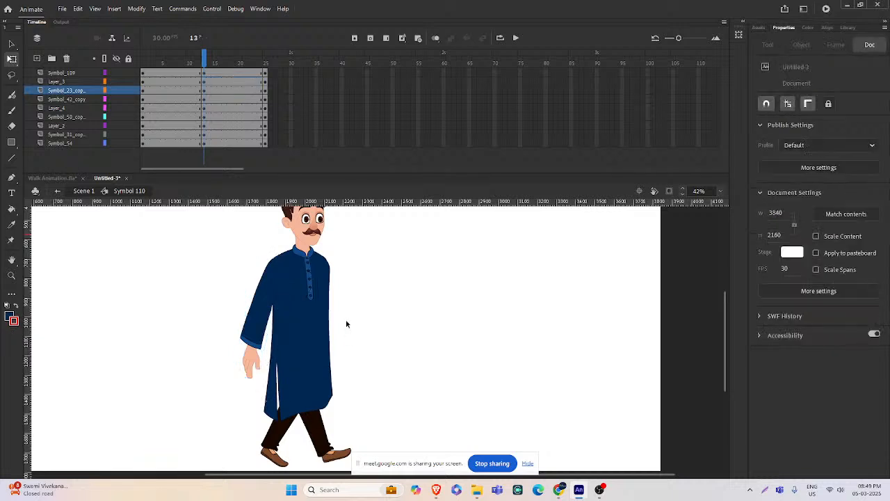
- Select both parts of the far arm, set their pivot at the shoulder and rotate the arm forward on frame 13
click(329, 323)
click(335, 342)
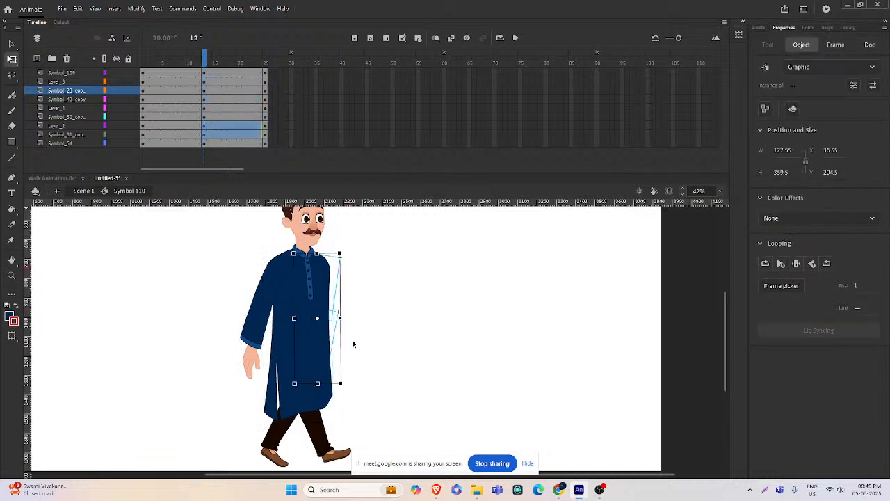
drag(321, 323, 334, 284)
drag(348, 394, 378, 391)
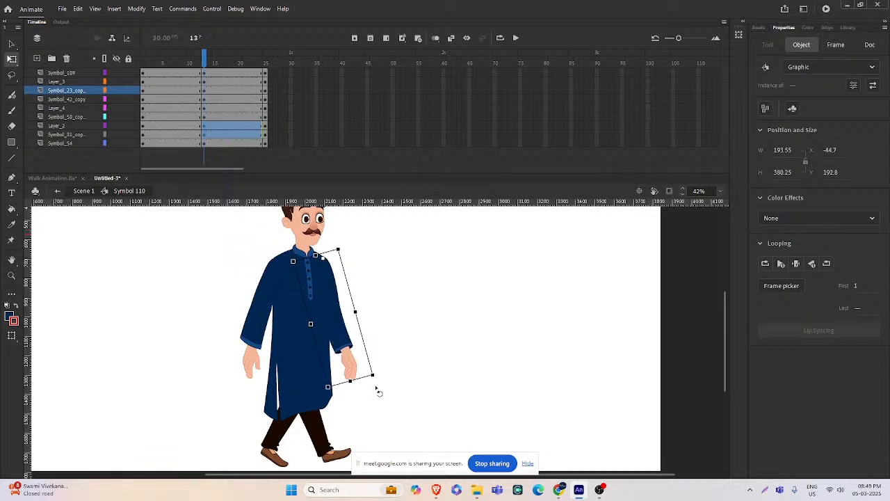
click(428, 367)
- Create classic tweens on all layers between the keyframes at frames 1, 13 and 25
key(ctrl+minus)
drag(420, 362, 420, 350)
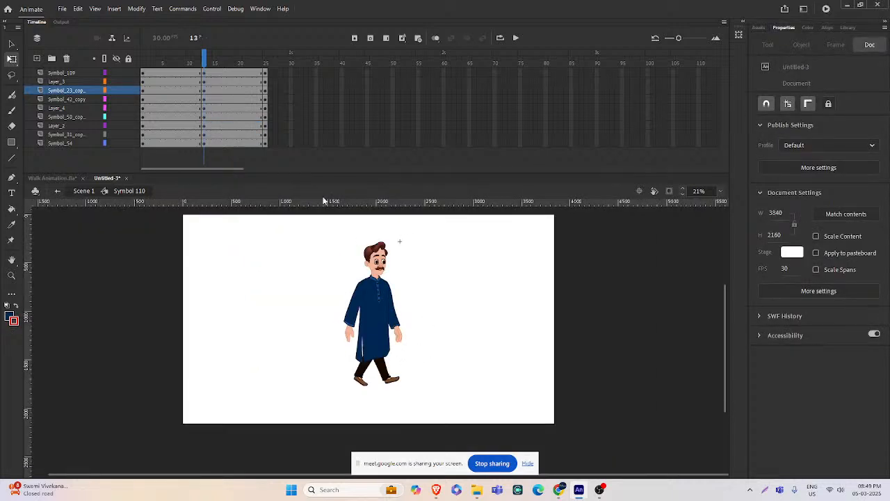
click(195, 99)
drag(185, 75, 234, 145)
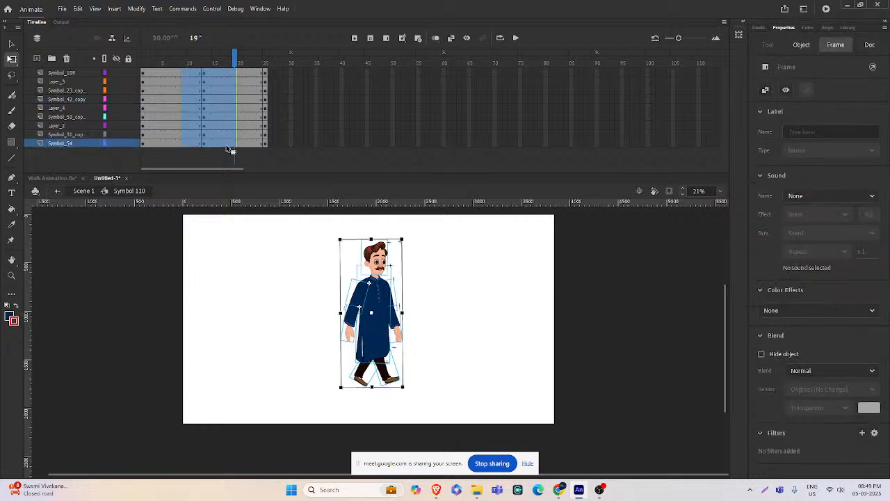
right_click(234, 145)
click(270, 151)
drag(235, 64, 202, 90)
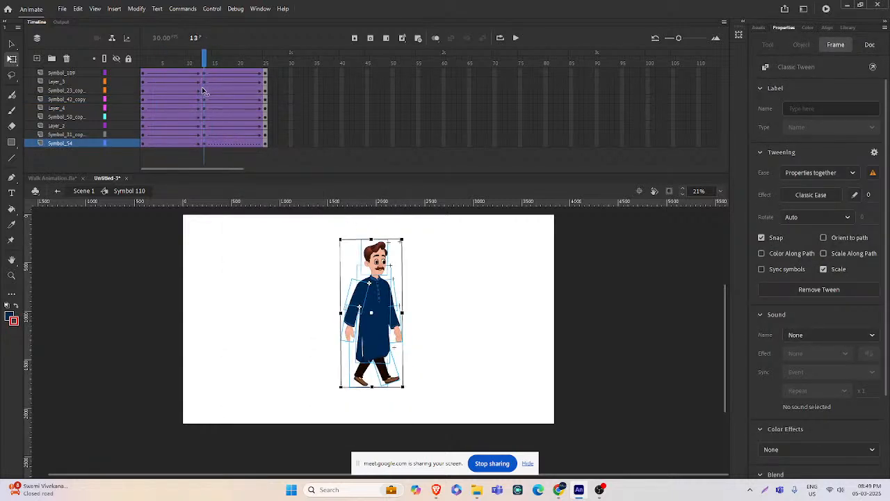
- Go to frame 19 and hide every layer except Symbol_54 to isolate its leg
click(237, 144)
ctrl+click(408, 352)
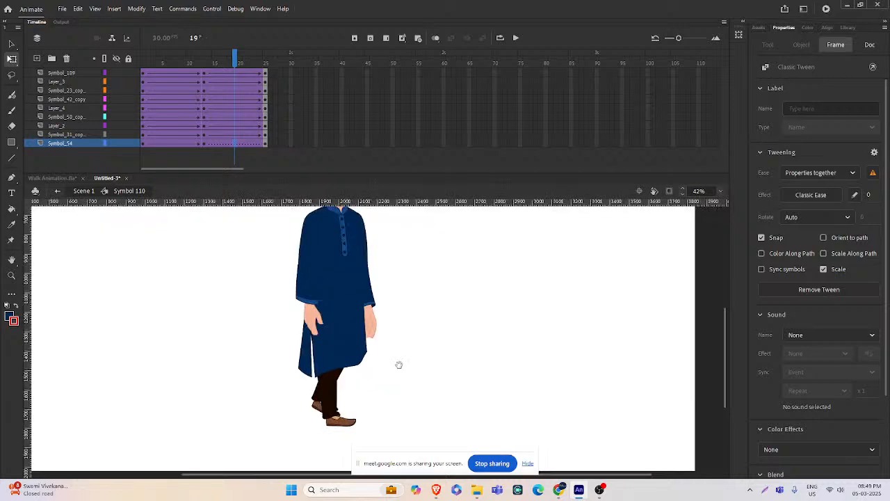
drag(377, 366, 370, 336)
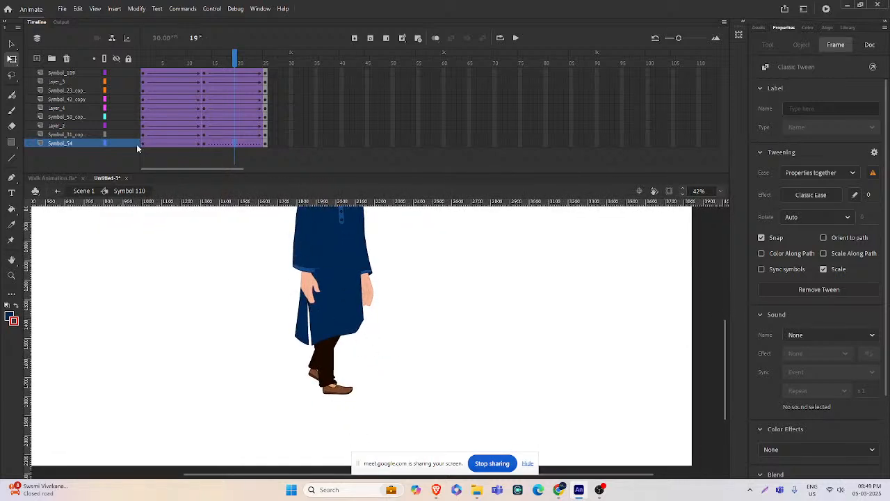
click(118, 142)
click(118, 142)
click(119, 143)
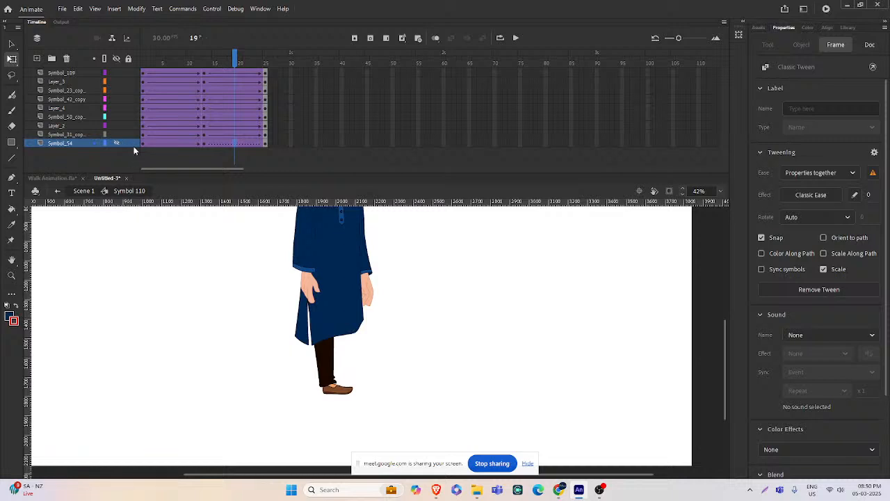
drag(116, 125, 115, 81)
click(116, 75)
click(119, 142)
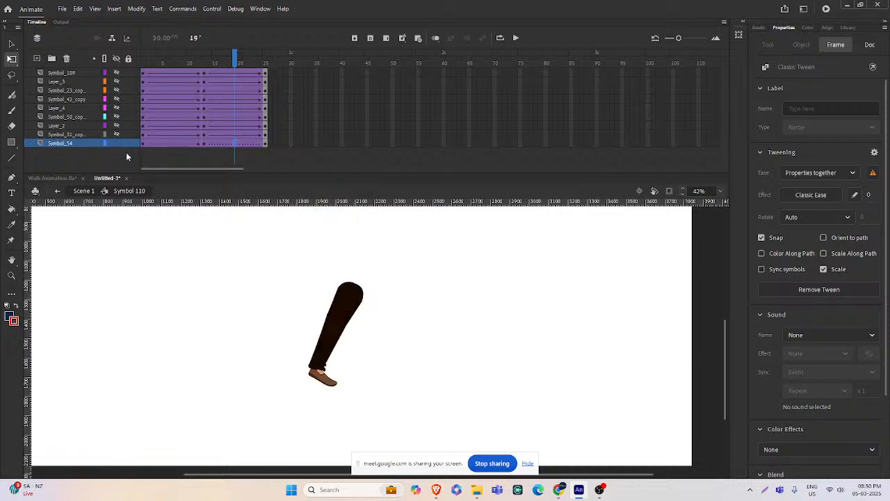
- Return to frame 13 and open the Symbol_54 layer's leg symbol, Tween 2, to inspect its parts
click(325, 354)
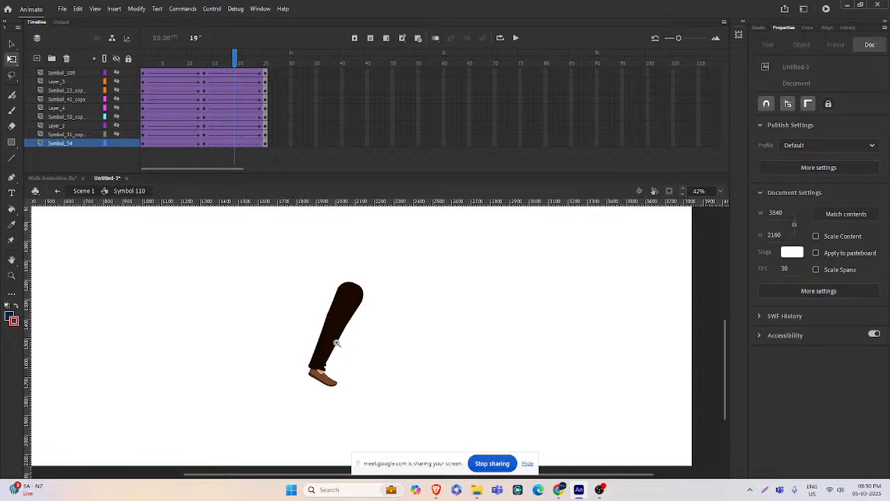
key(ctrl+minus)
drag(401, 372, 397, 364)
drag(233, 72, 204, 73)
click(372, 334)
click(373, 336)
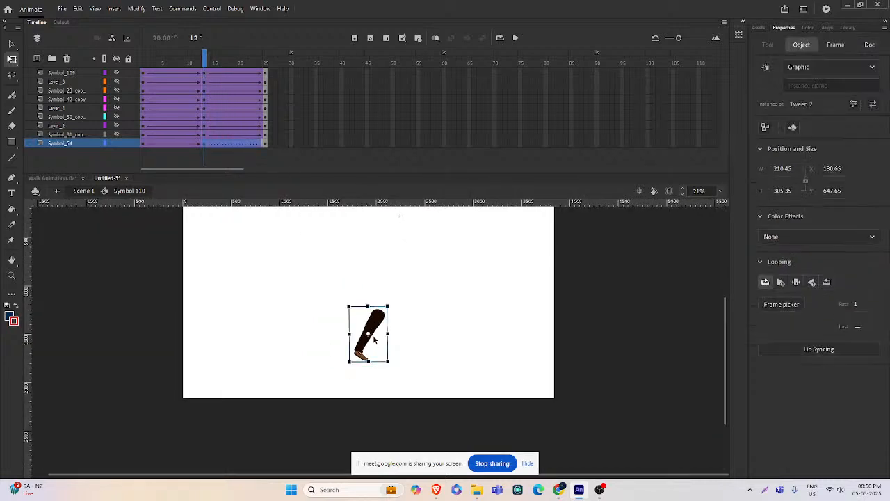
key(ctrl+equal)
key(ctrl+equal)
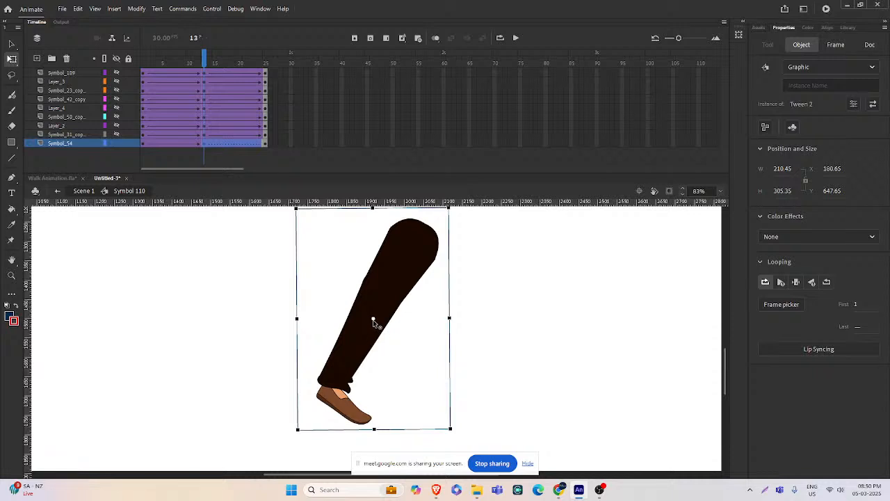
double_click(373, 347)
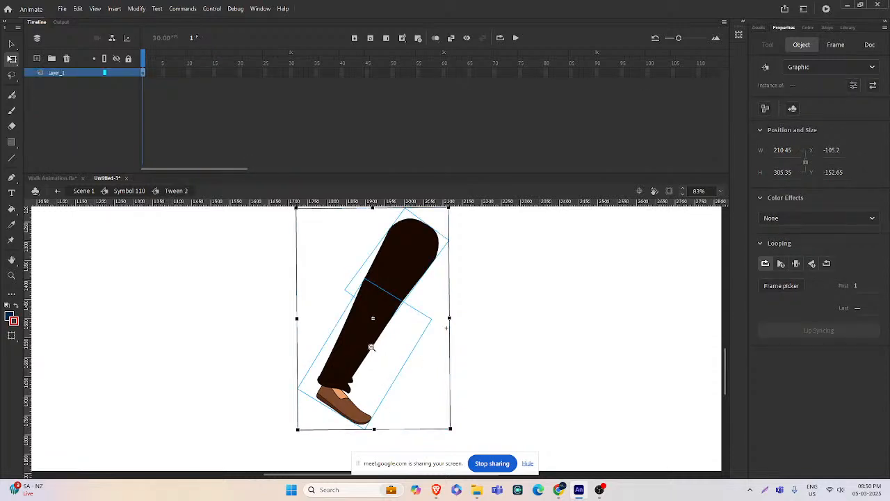
- Try moving the lower leg away from the thigh inside Tween 2, undo the move and return to Symbol 110
key(ctrl+minus)
click(458, 346)
click(382, 341)
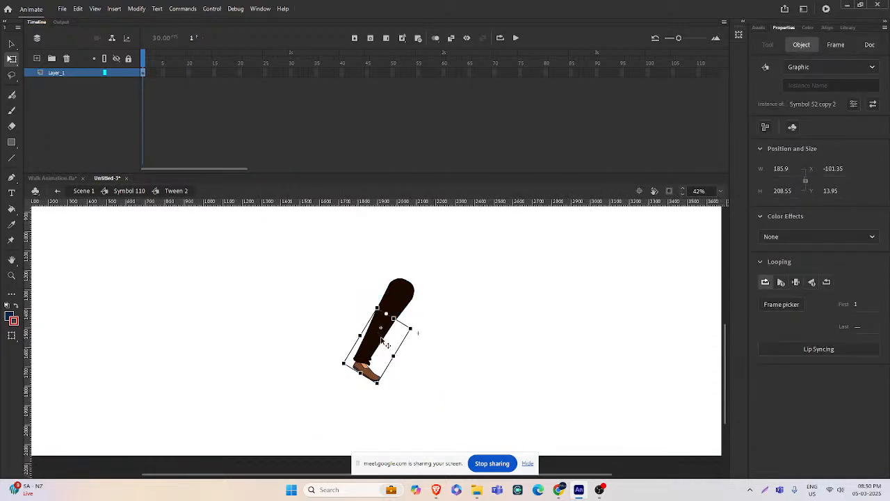
ctrl+click(388, 320)
drag(374, 355, 342, 353)
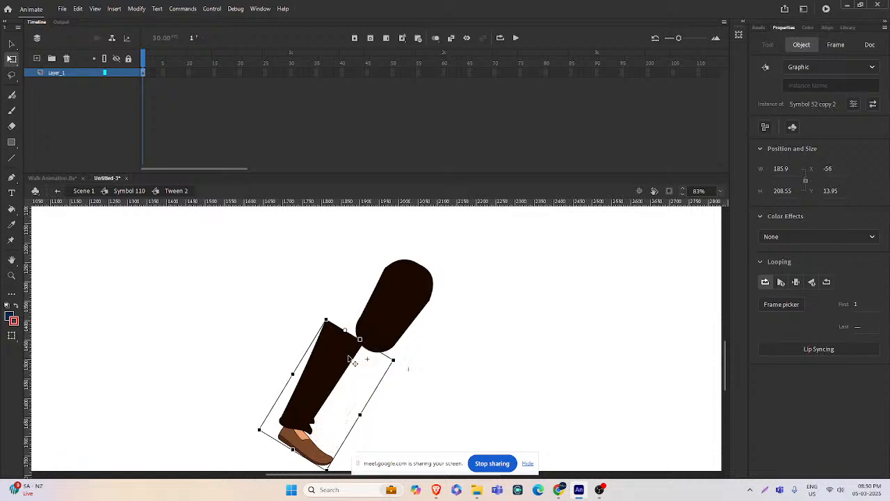
key(ctrl+z)
double_click(467, 362)
click(467, 363)
- Remove the classic tweens from both spans of the Symbol_54 layer
ctrl+alt+click(387, 363)
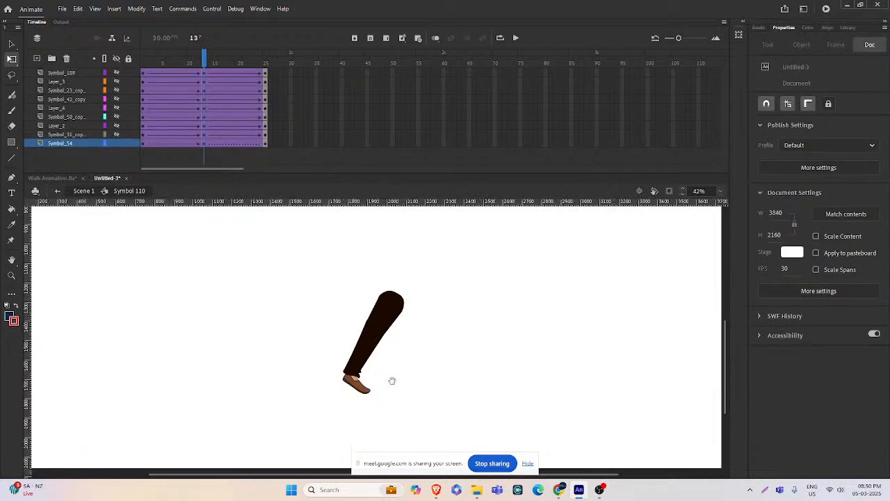
drag(392, 379, 380, 338)
click(358, 330)
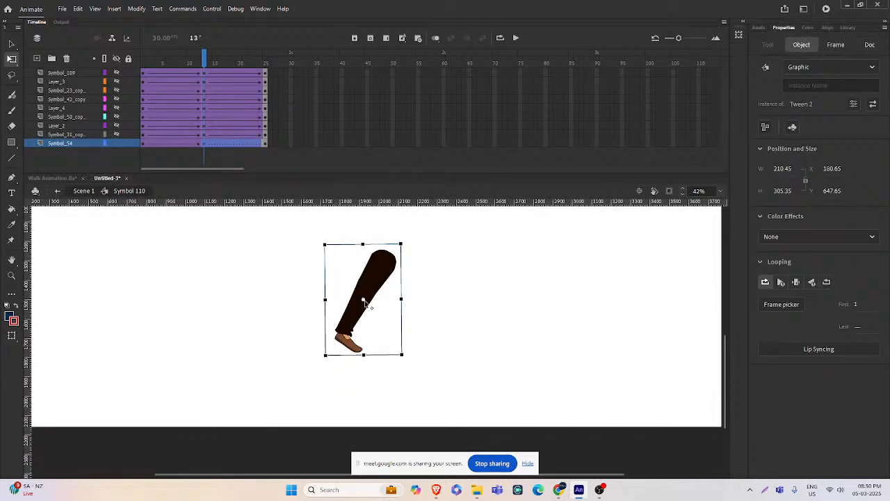
key(v)
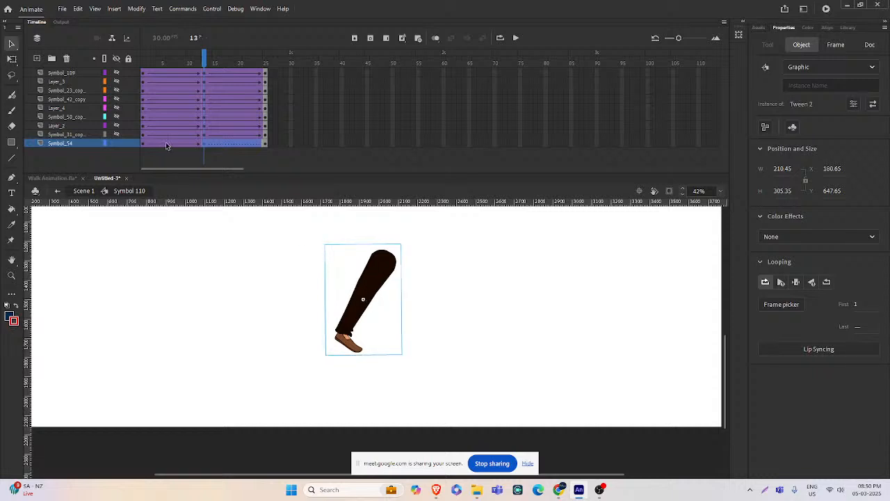
drag(167, 142, 217, 142)
right_click(217, 142)
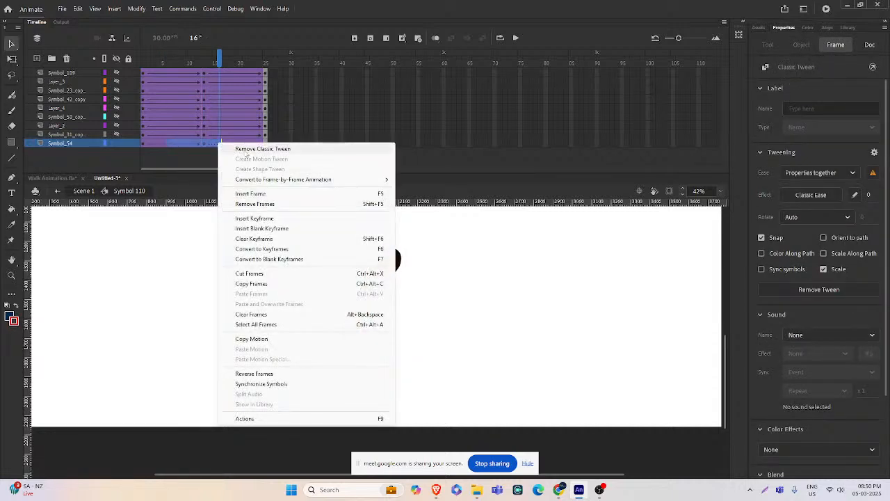
click(247, 150)
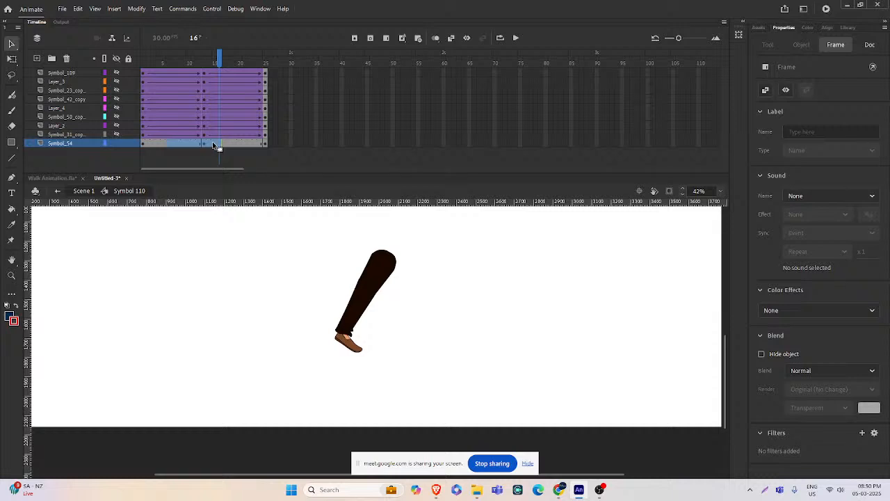
click(213, 141)
- Cut the thigh from Symbol_54 on frame 25 and paste it in place on a new layer directly above
click(265, 144)
click(401, 281)
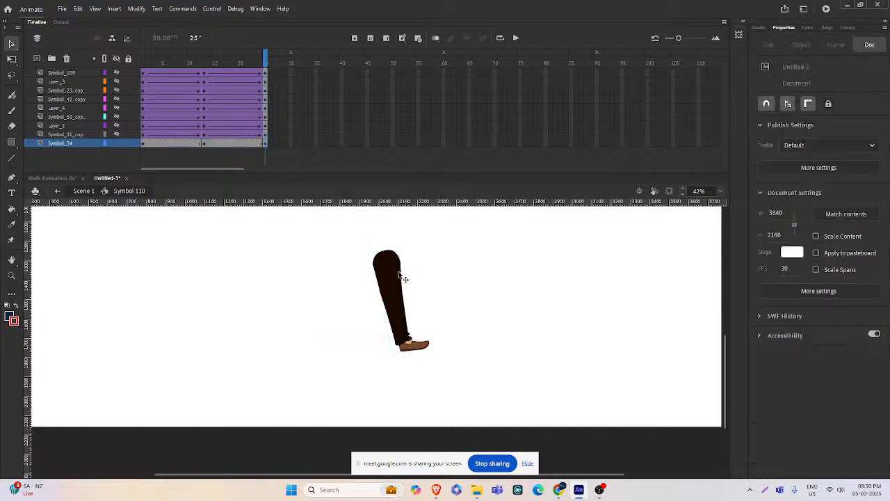
key(Delete)
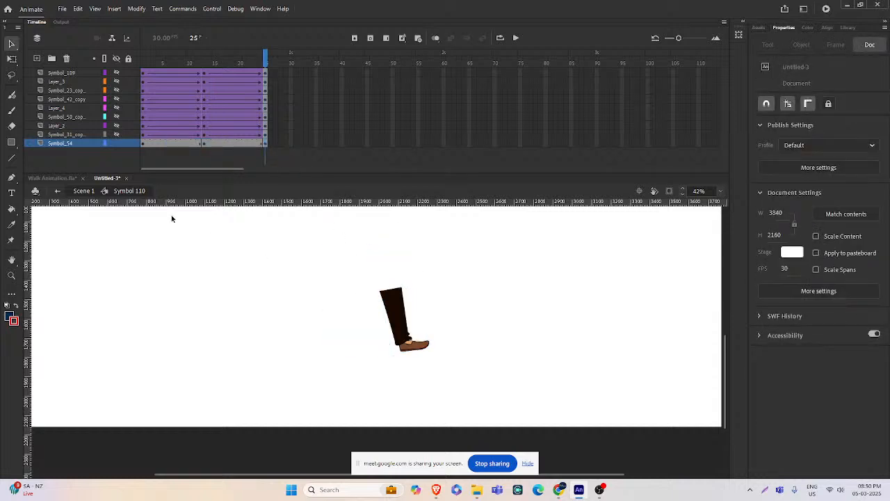
click(37, 58)
key(ctrl+shift+v)
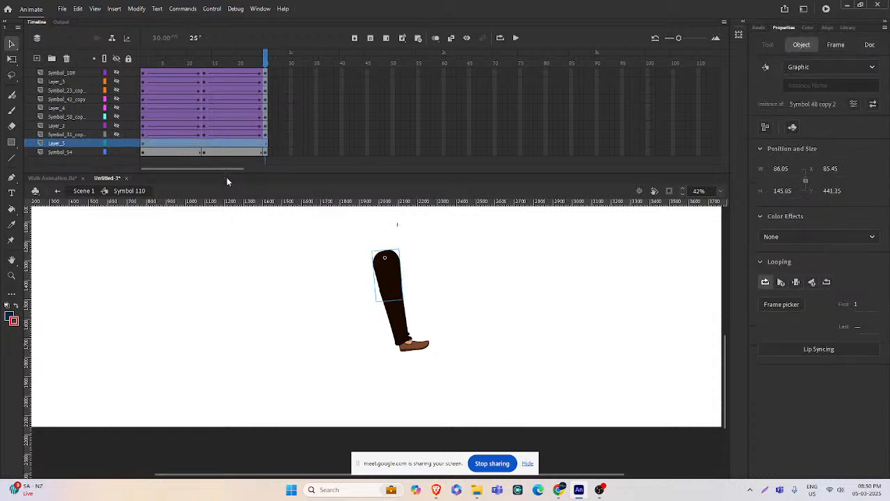
- Try moving the thigh on Layer_5 away from the lower leg at frame 25, and undo the move
click(420, 257)
click(393, 282)
drag(383, 279, 306, 270)
key(ctrl+z)
- Clear the keyframes at frames 13 and 25 on the Symbol_54 layer
click(204, 152)
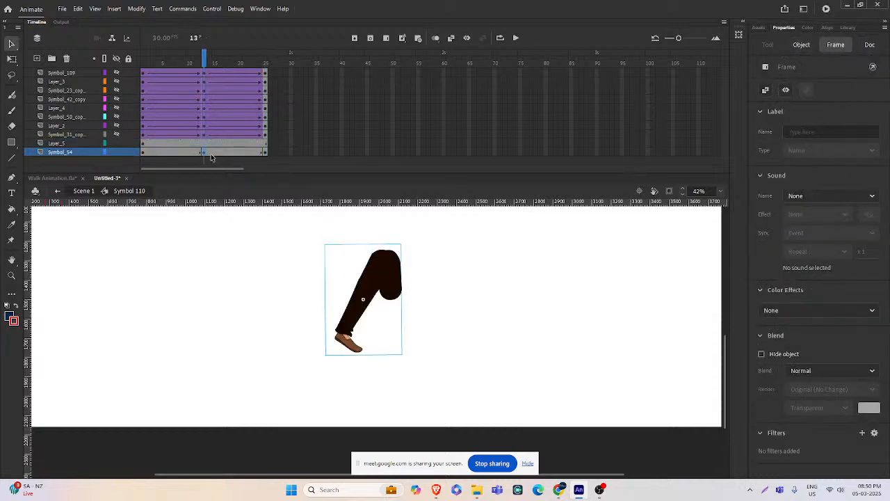
drag(196, 154, 267, 154)
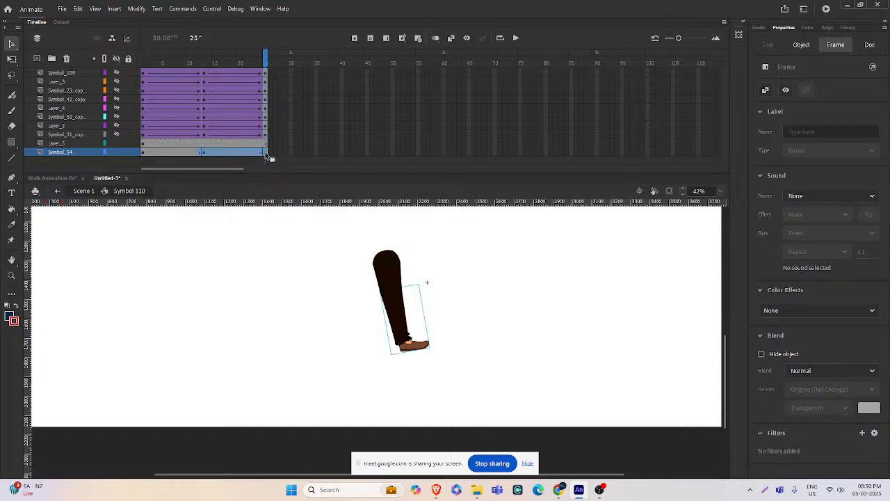
right_click(266, 153)
click(303, 249)
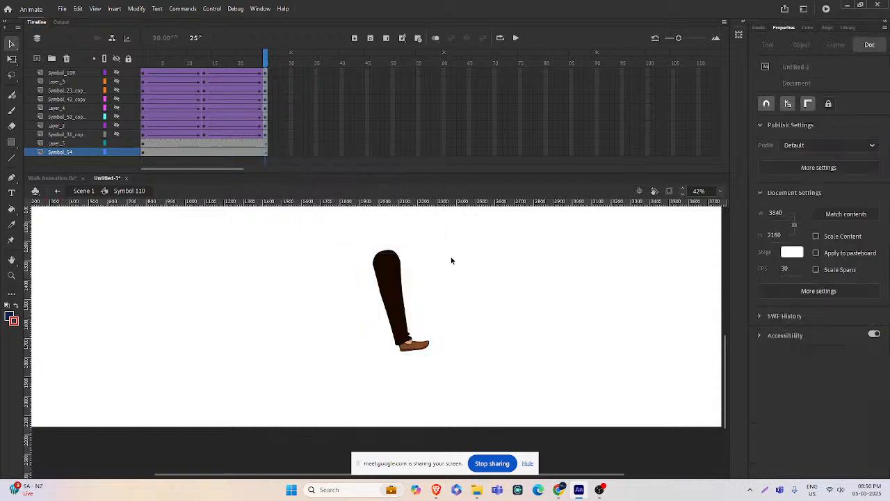
- Insert keyframes at frames 25 and 13 on both the Layer_5 and Symbol_54 layers
click(266, 152)
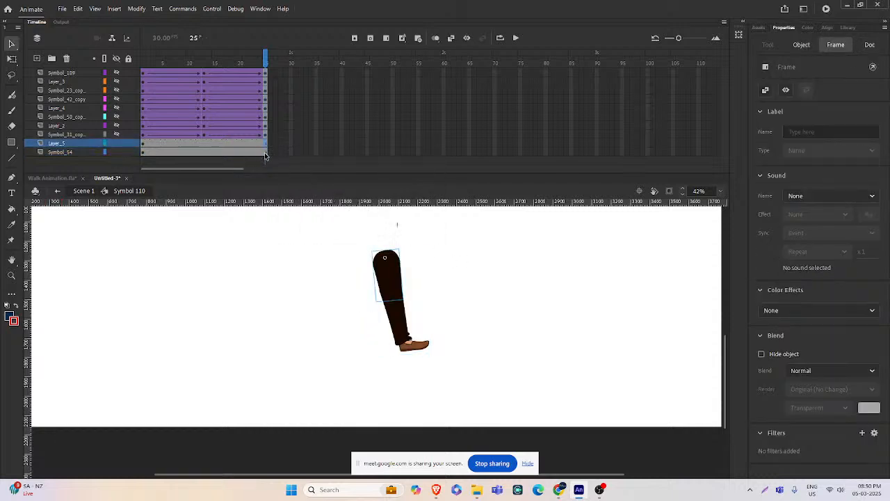
key(F6)
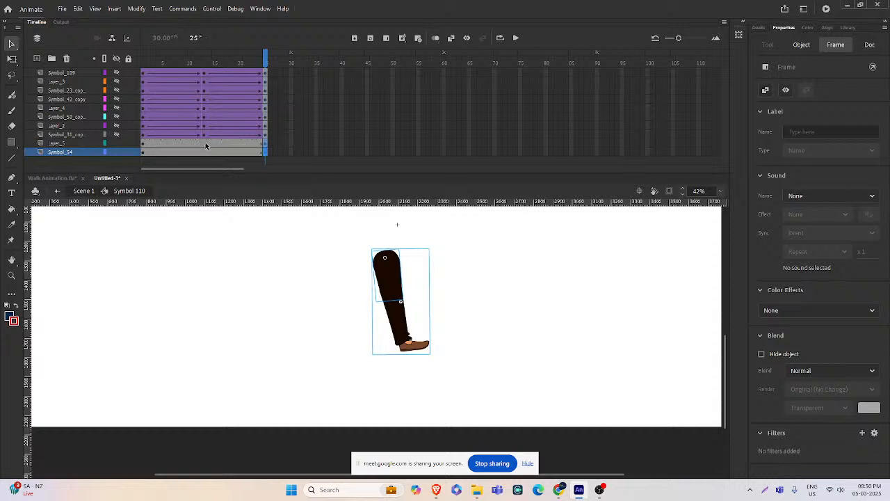
drag(204, 143, 203, 152)
key(F6)
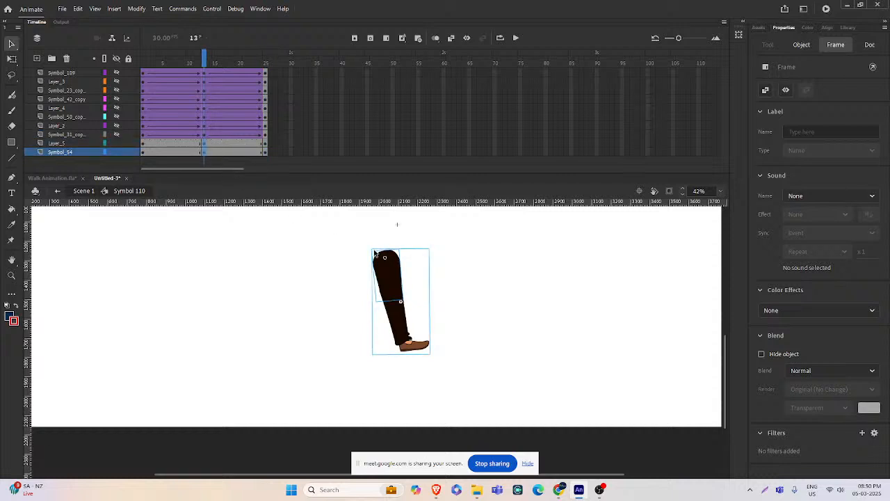
- At frame 13, move the pivot of the Layer_5 and Symbol_54 leg parts to the hip and swing the whole leg backward
key(q)
click(417, 313)
drag(400, 302, 383, 260)
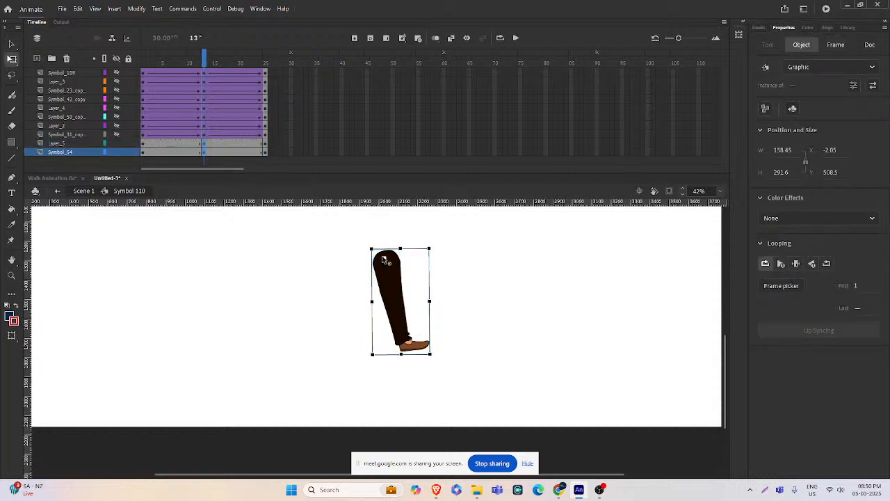
drag(437, 363, 366, 372)
click(318, 229)
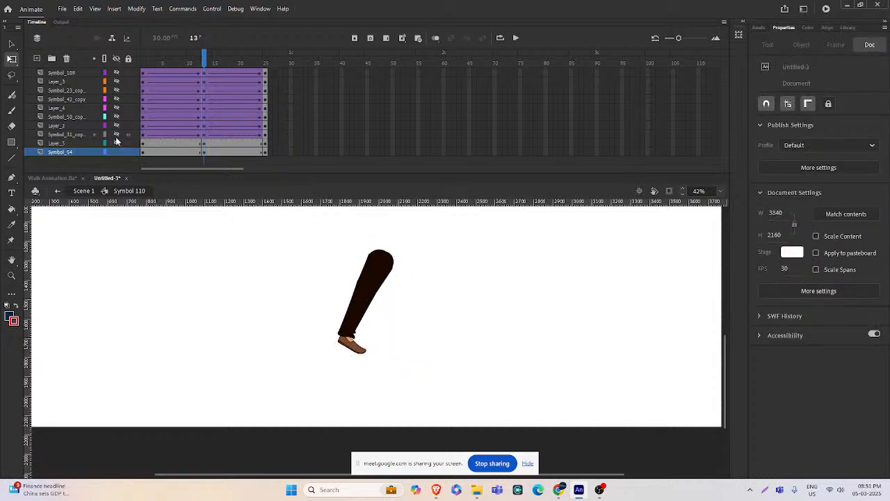
- Show all hidden layers and create classic tweens on both spans of Layer_5 and Symbol_54
drag(117, 142, 118, 85)
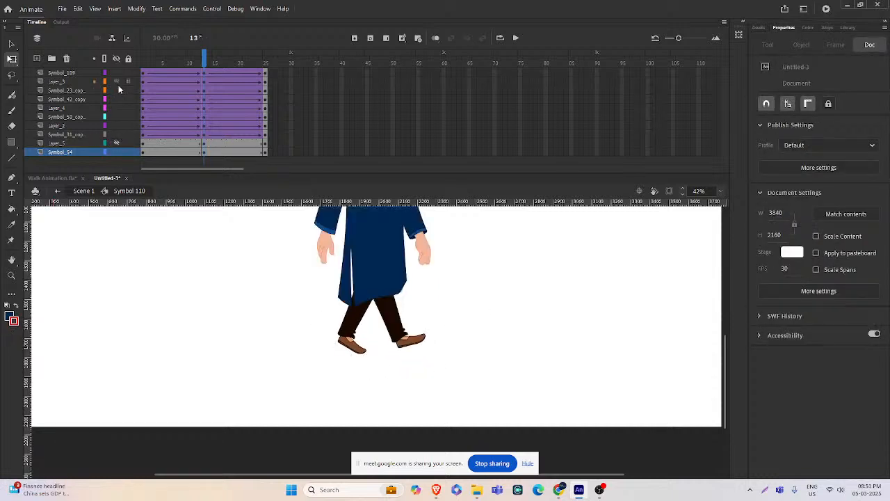
click(117, 142)
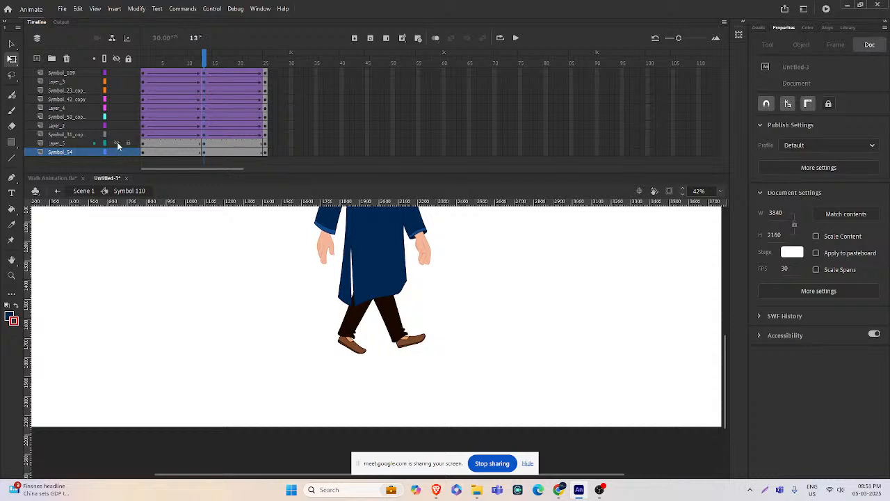
click(218, 153)
right_click(217, 155)
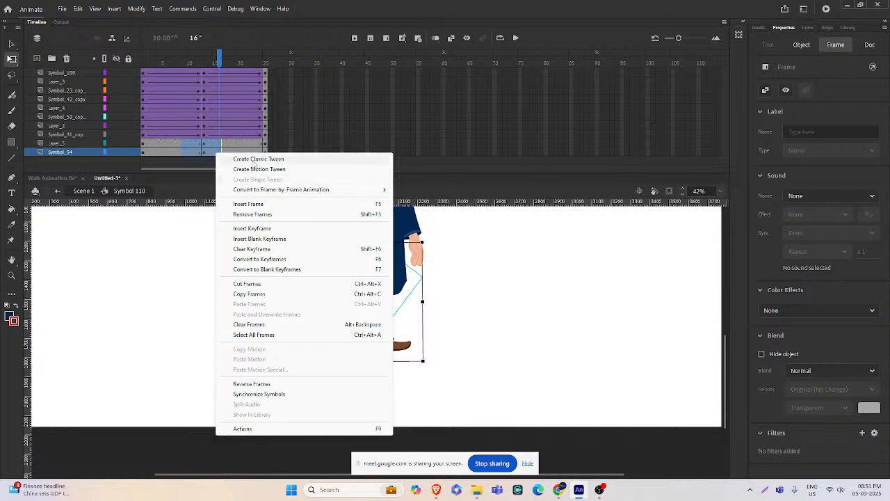
click(255, 159)
- Scrub back to frame 1 to check the walk, and insert keyframes on all layers at frame 7
drag(220, 66, 137, 91)
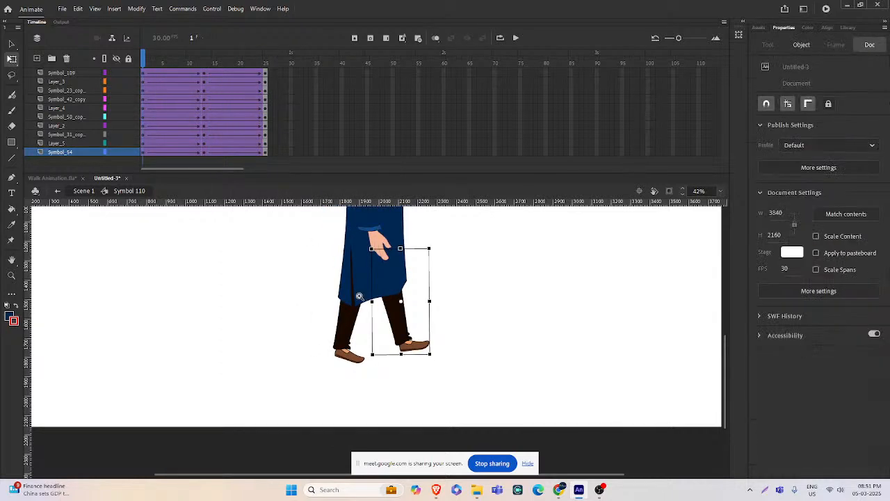
key(ctrl+minus)
drag(439, 311, 425, 312)
click(450, 290)
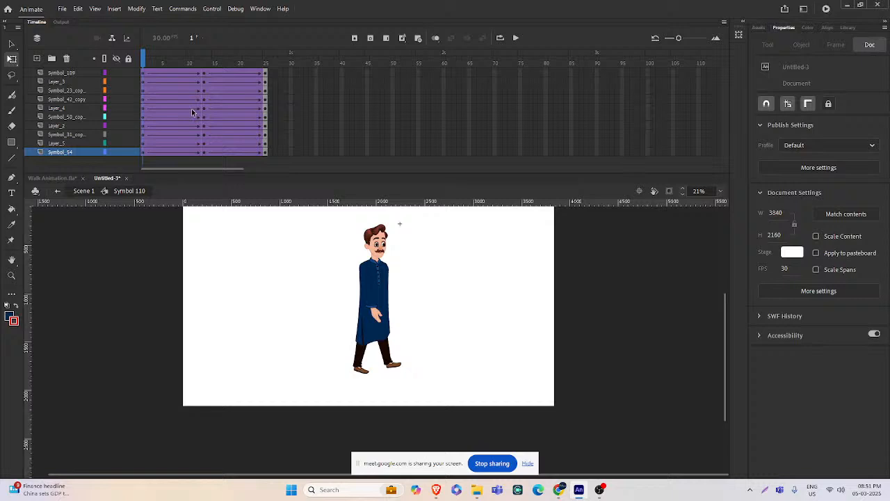
click(167, 70)
click(173, 64)
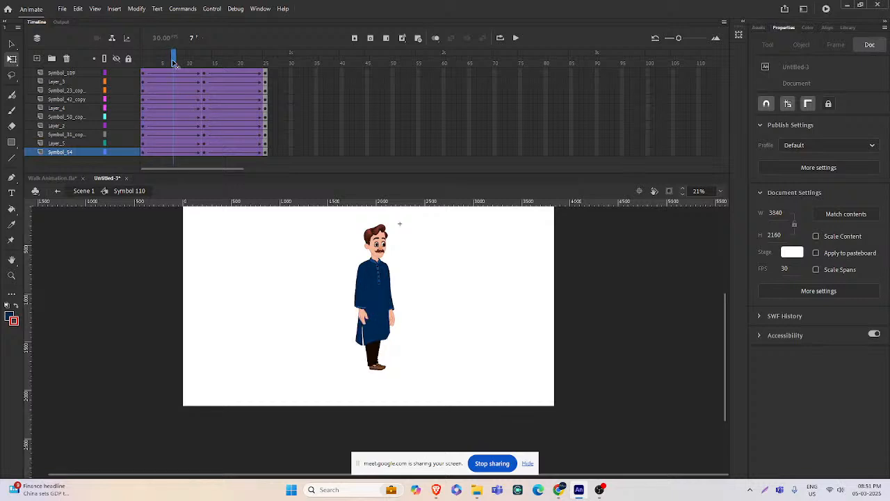
key(ctrl+a)
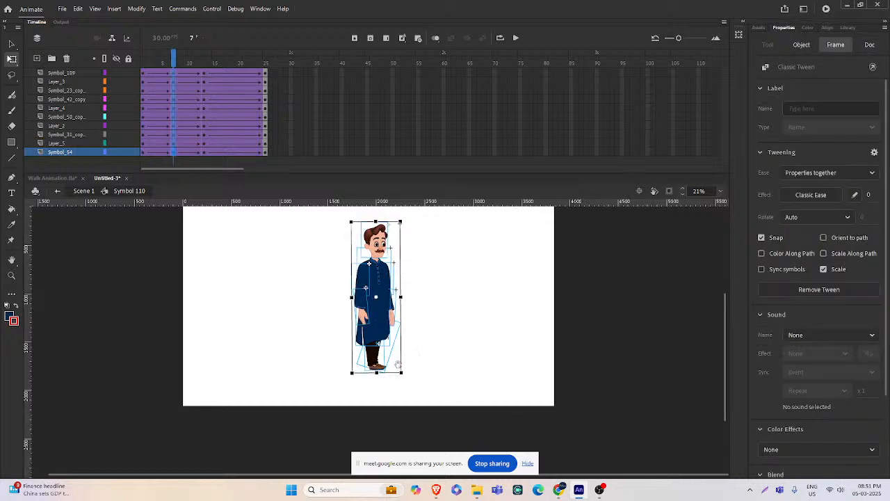
- Raise the whole character by about 14 px at frame 7
scroll(398, 363, up, 2)
click(347, 325)
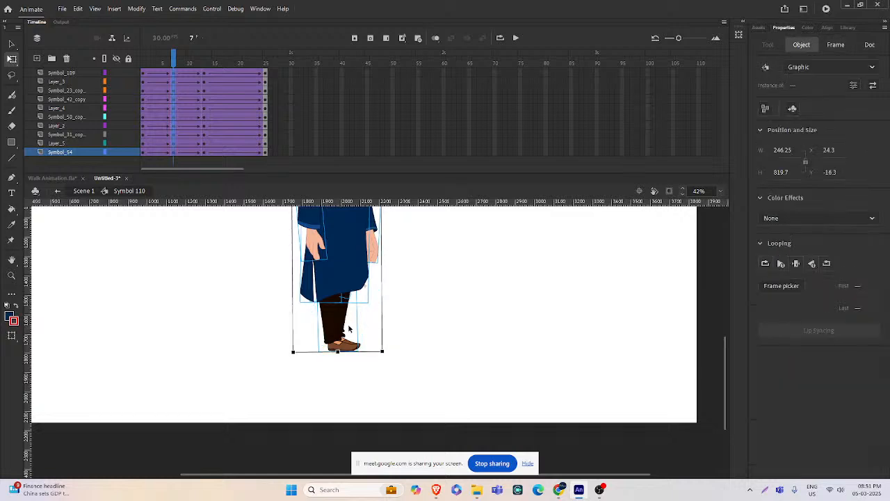
scroll(352, 332, down, 2)
key(Up)
key(Up)
key(Up)
key(Up)
key(Up)
key(Up)
key(Up)
key(Up)
key(Up)
key(Up)
key(Up)
key(Up)
key(Up)
key(Up)
key(Up)
key(Up)
key(Up)
key(Up)
key(Up)
key(Up)
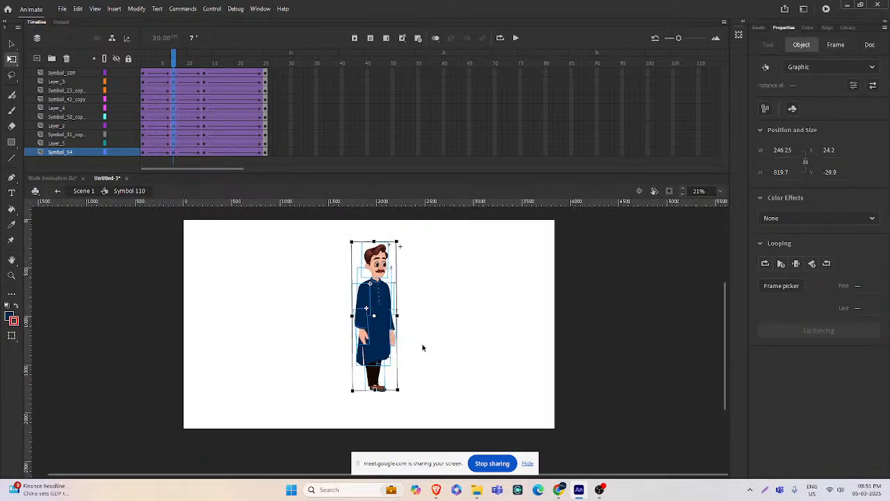
scroll(415, 349, up, 2)
click(429, 298)
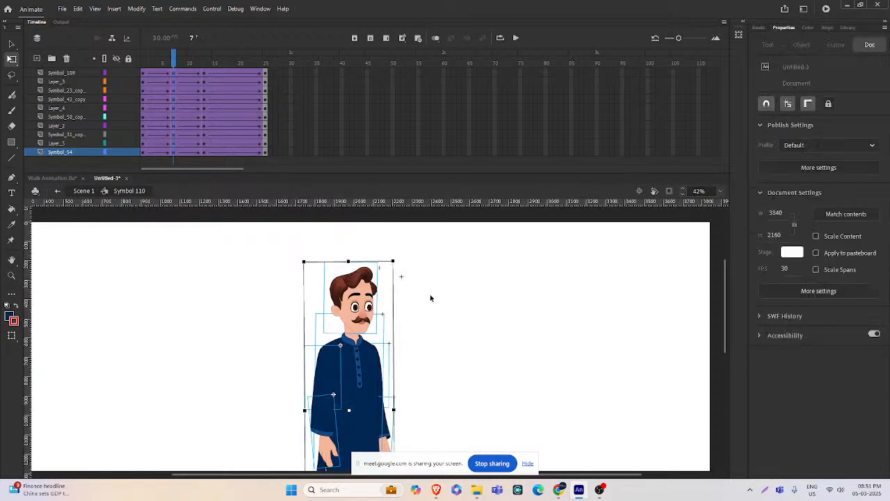
- Tilt the head on the Symbol_109 layer slightly backward at frame 7
click(363, 297)
scroll(378, 277, up, 2)
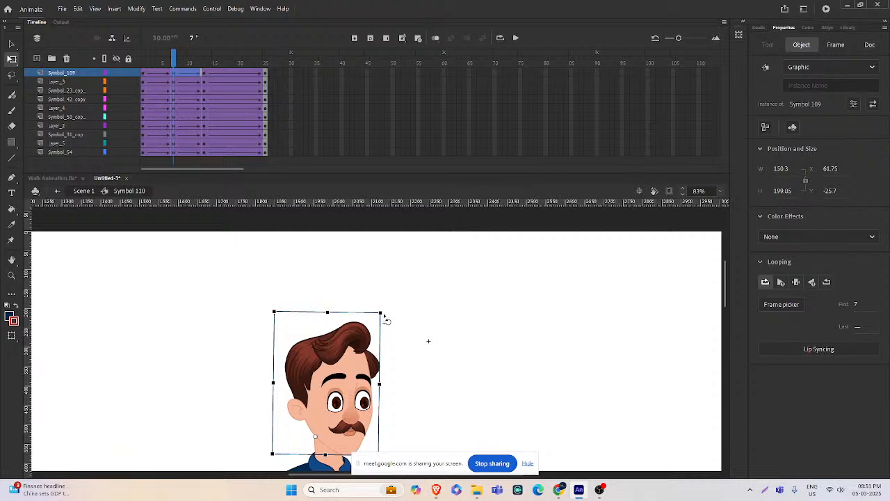
drag(386, 319, 368, 310)
click(400, 348)
ctrl+alt+click(399, 383)
drag(406, 399, 406, 384)
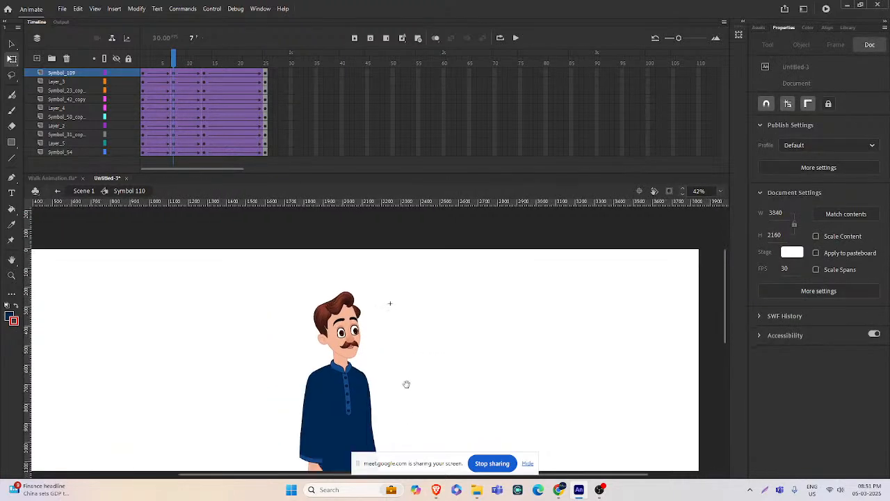
- Rotate the lower leg on Layer_4 backward about the knee at frame 7 so its foot lifts behind the body
scroll(406, 384, down, 5)
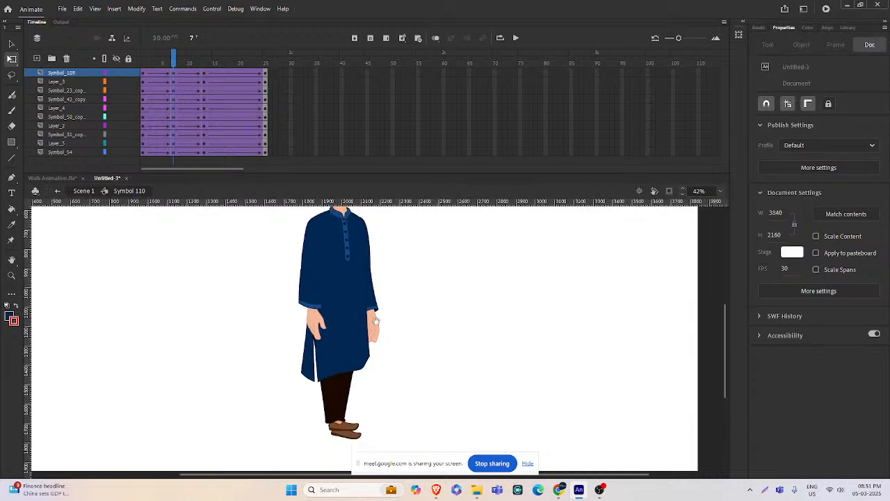
drag(376, 321, 420, 331)
click(376, 397)
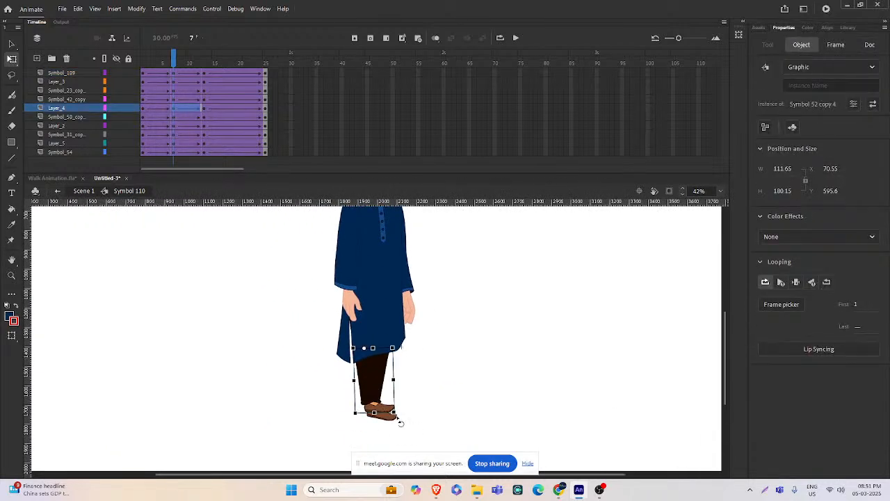
drag(400, 422, 313, 372)
click(477, 364)
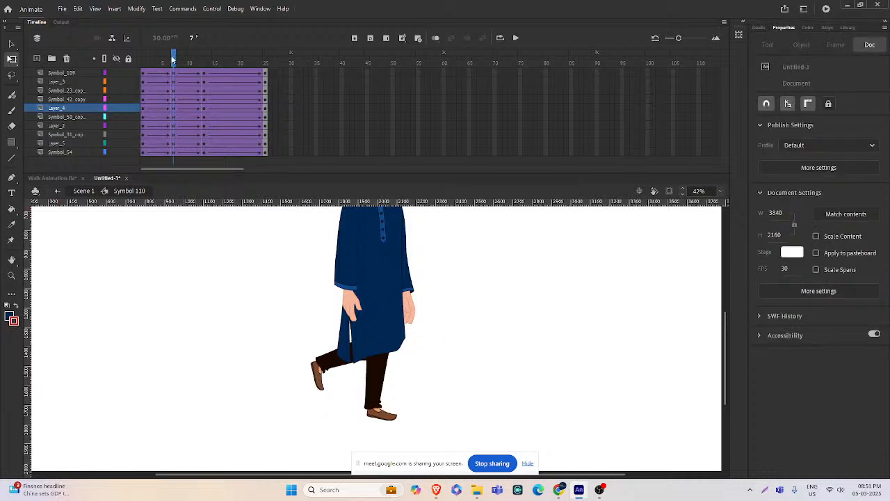
- Insert keyframes on all layers at frame 19
drag(173, 59, 234, 64)
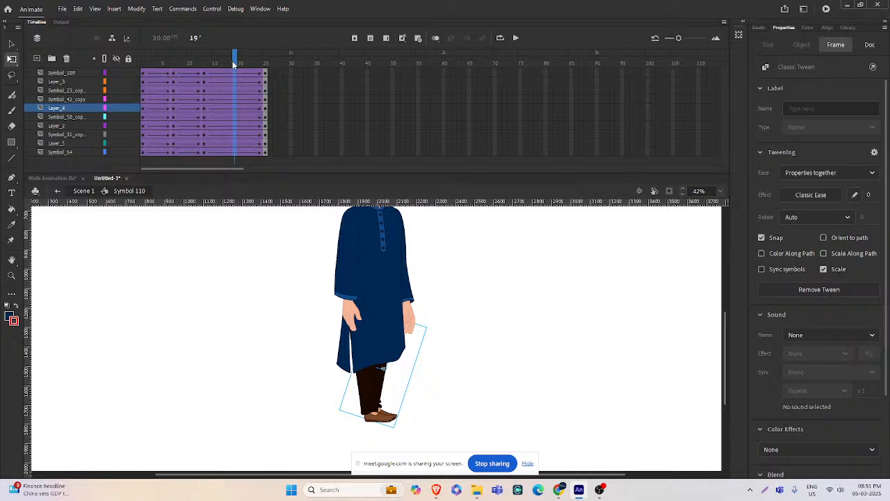
click(385, 253)
key(ctrl+minus)
click(451, 336)
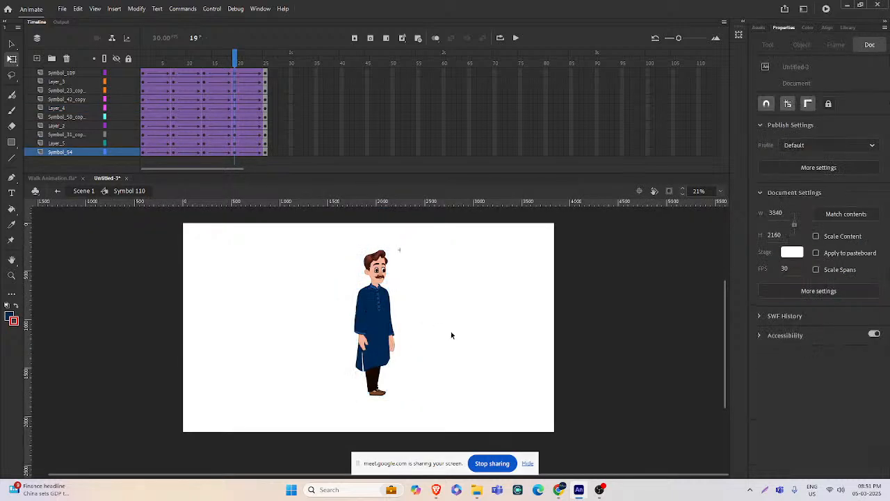
- Select all of the character's parts at frame 19 and raise them by about 14 px
key(ctrl+equal)
click(350, 355)
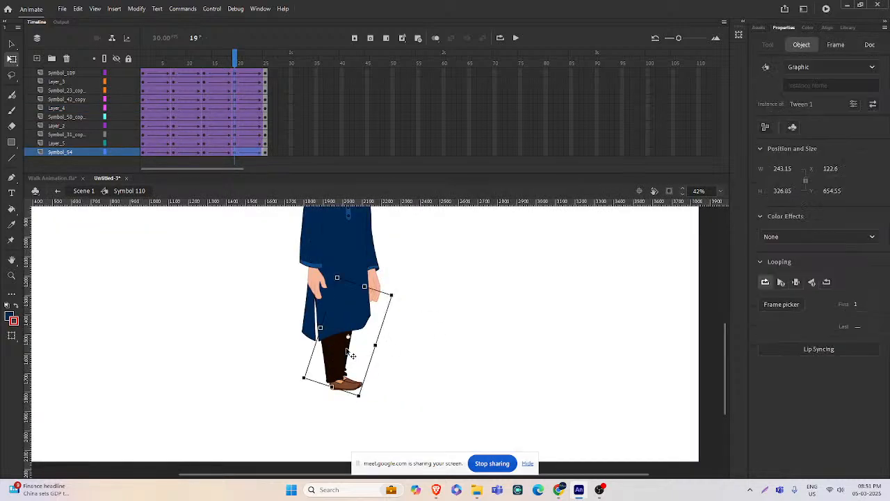
click(341, 360)
key(ctrl+minus)
click(436, 342)
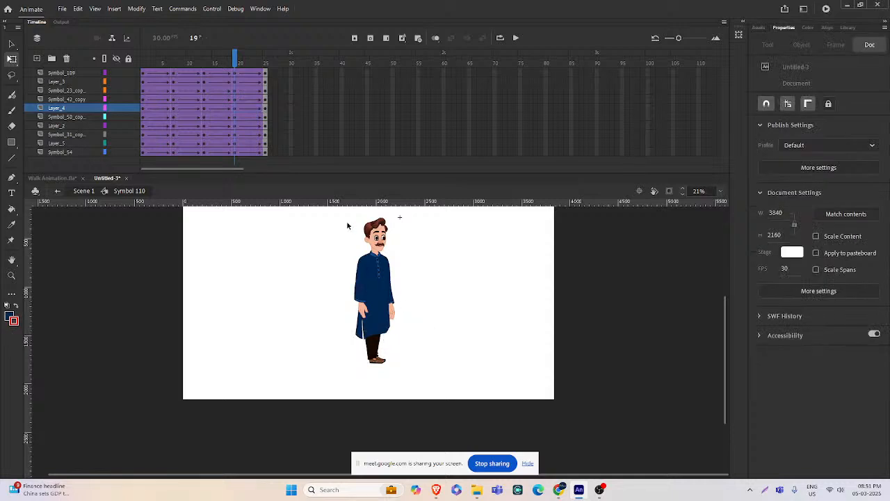
drag(336, 213, 442, 376)
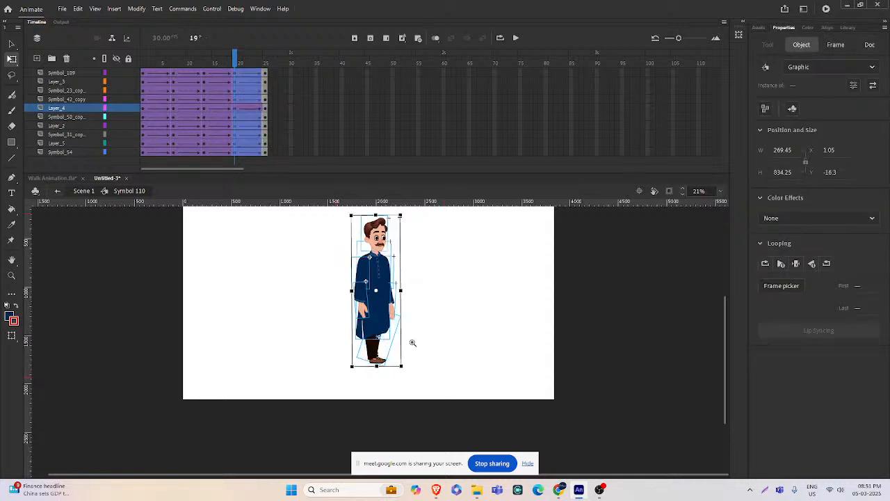
key(ctrl+equal)
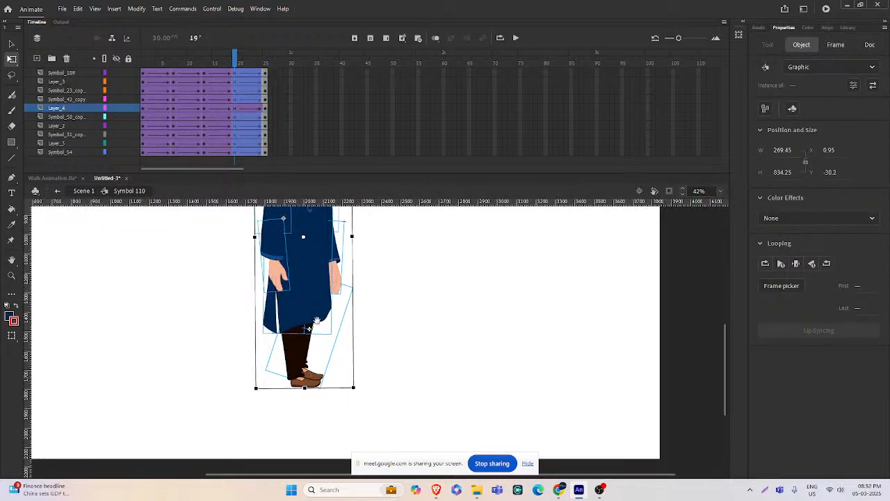
drag(347, 217, 359, 339)
click(394, 275)
- Tilt the head on the Symbol_109 layer slightly backward at frame 19
click(315, 247)
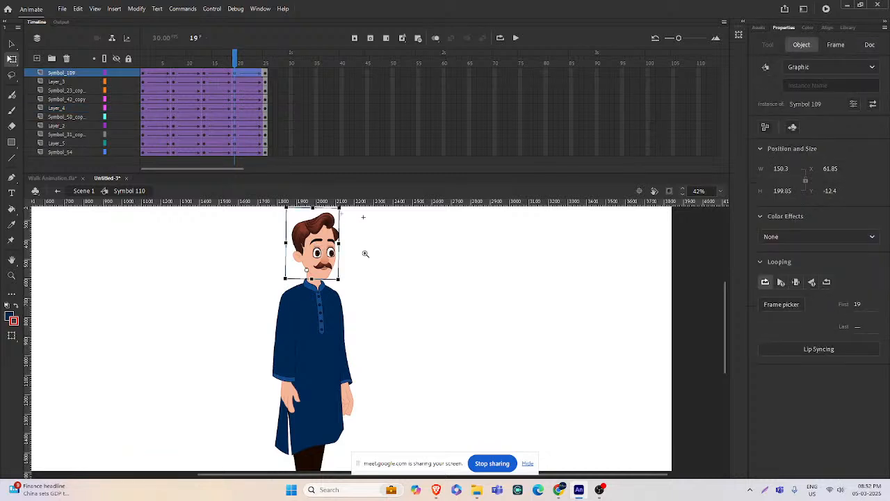
key(ctrl+equal)
drag(401, 275, 378, 258)
click(405, 307)
key(ctrl+minus)
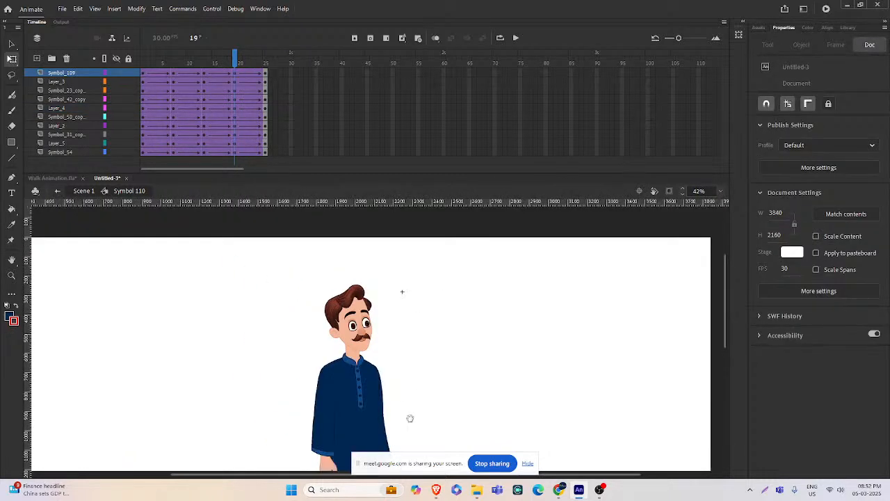
scroll(400, 379, down, 3)
- Select the lower leg on the Symbol_54 layer at frame 19 and examine its pivot at the knee
key(ctrl+minus)
click(389, 387)
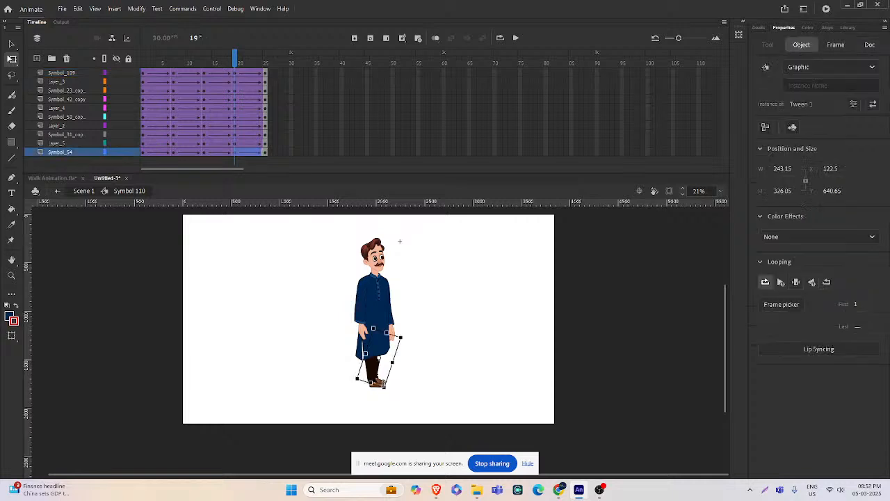
key(ctrl+equal)
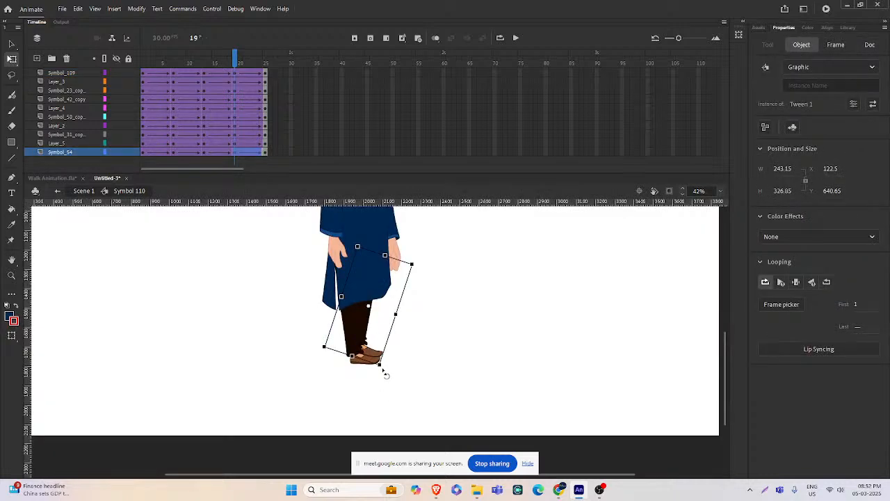
mouse_move(386, 374)
mouse_down()
mouse_move(362, 369)
mouse_move(381, 369)
mouse_up()
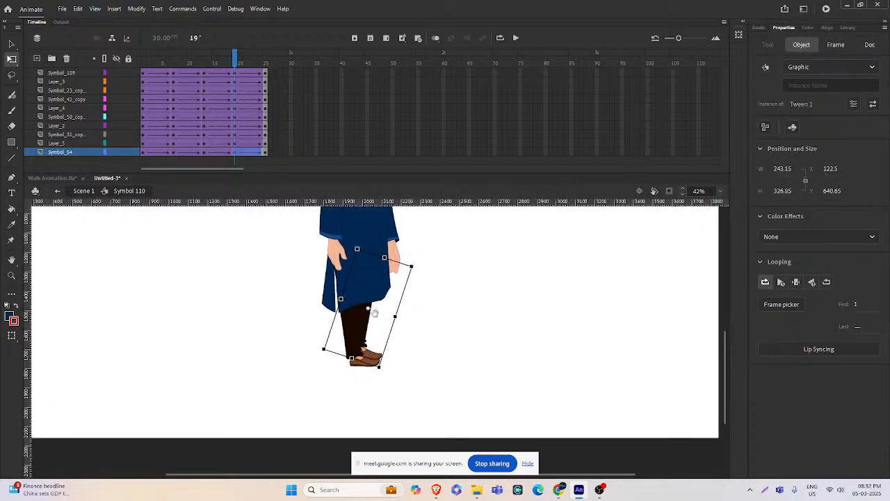
drag(375, 313, 368, 337)
click(421, 332)
click(362, 338)
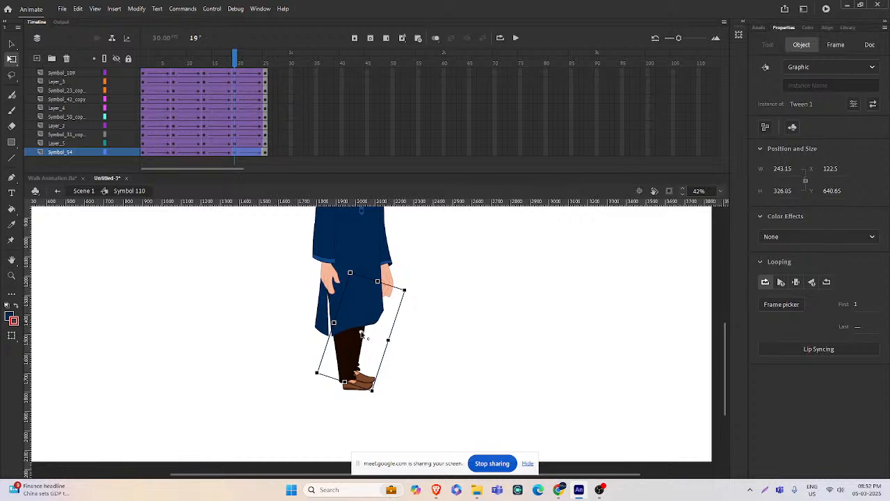
drag(356, 307, 362, 335)
ctrl+click(364, 335)
key(v)
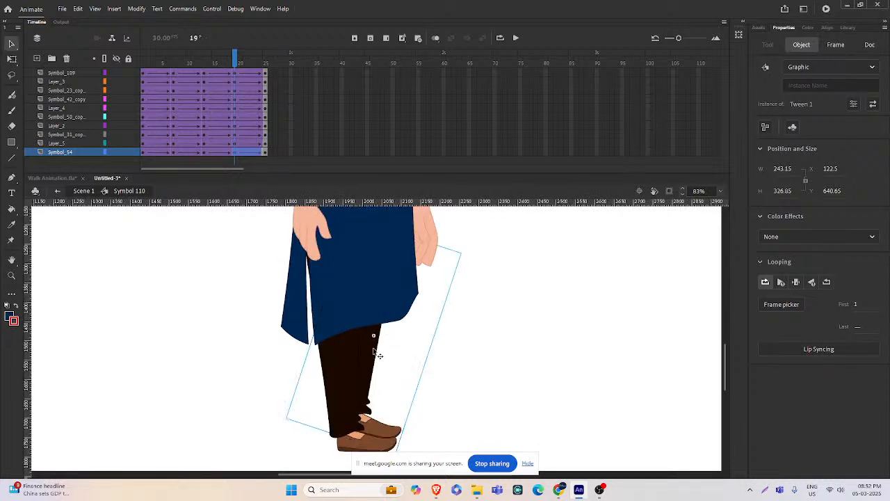
- Inspect the artwork inside Tween 1, try moving the lower leg aside at frame 19, and undo the move
double_click(379, 355)
click(432, 349)
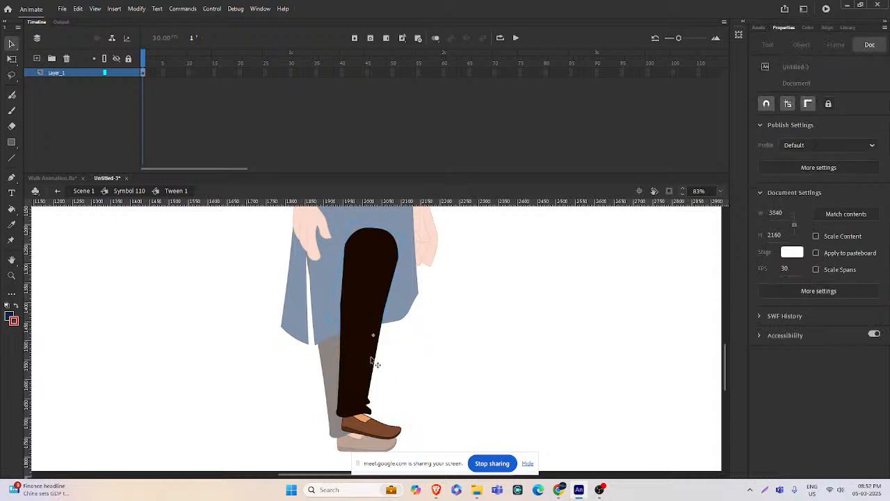
double_click(369, 359)
double_click(432, 347)
double_click(432, 348)
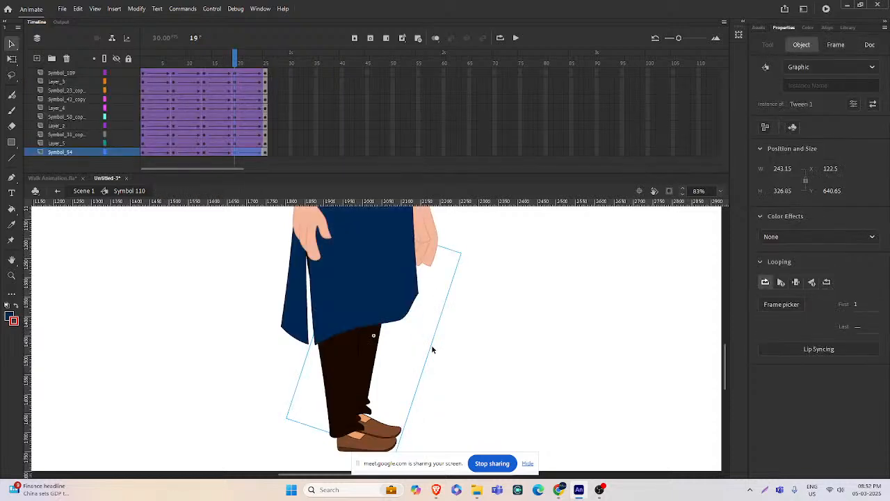
click(432, 347)
drag(373, 346, 475, 362)
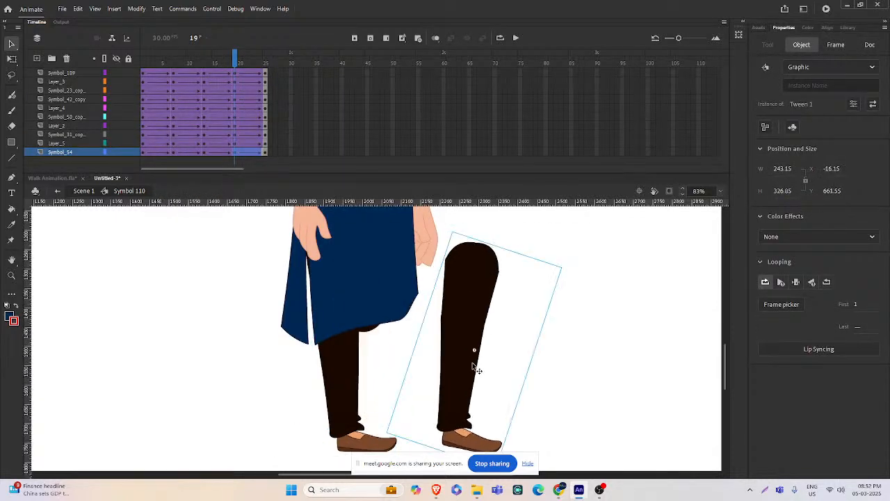
key(ctrl+z)
- Delete the extra upper leg shape inside Tween 1, keeping only the shin and shoe, and return to Symbol 110
double_click(374, 339)
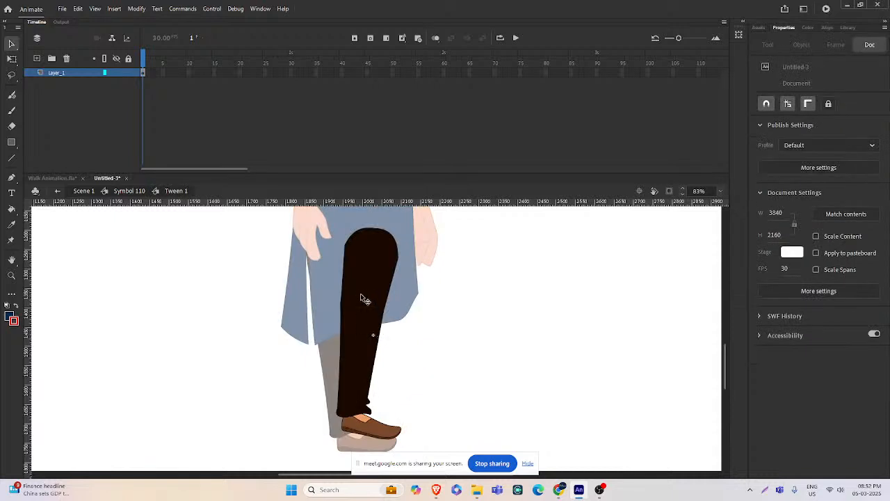
click(361, 295)
click(464, 315)
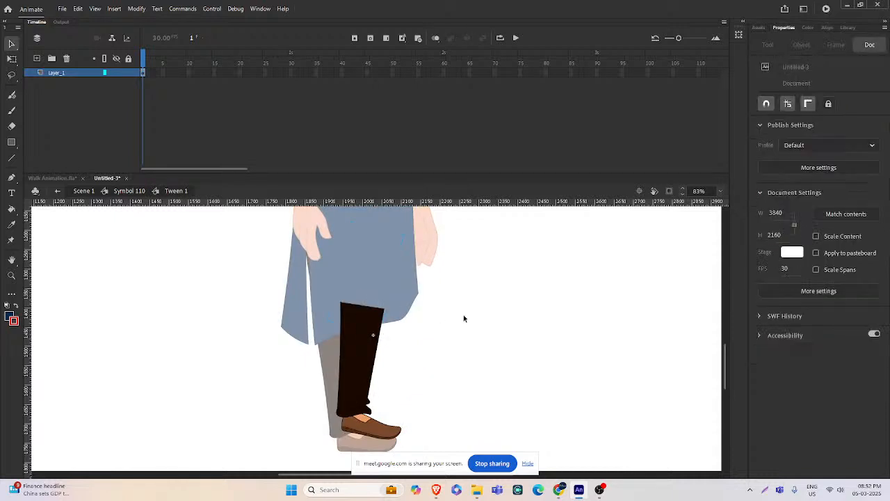
double_click(505, 313)
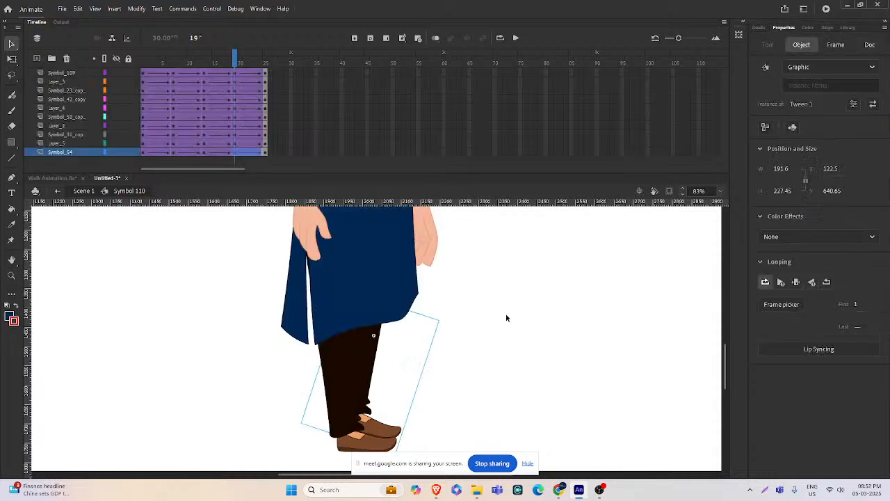
- Check the trimmed lower leg by temporarily moving it aside at frame 19 and opening its Tween 1 symbol
key(ctrl+minus)
drag(381, 348, 452, 352)
key(ctrl+z)
double_click(387, 351)
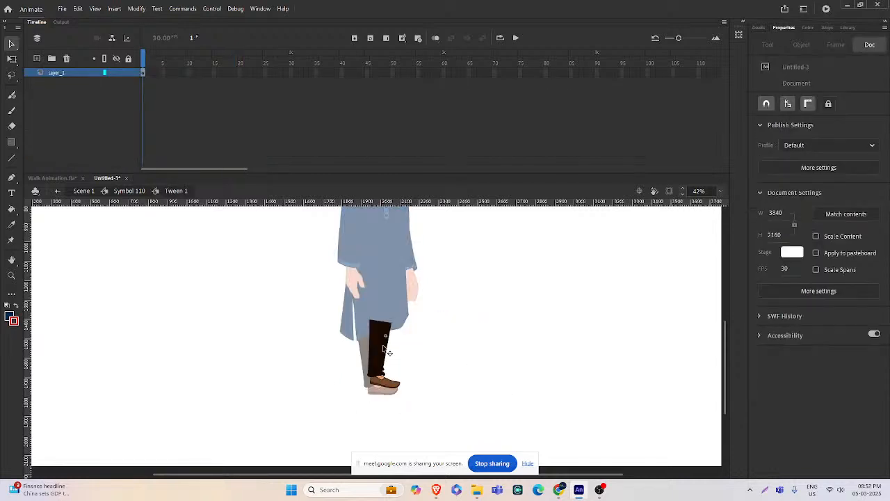
click(388, 346)
click(441, 345)
double_click(441, 344)
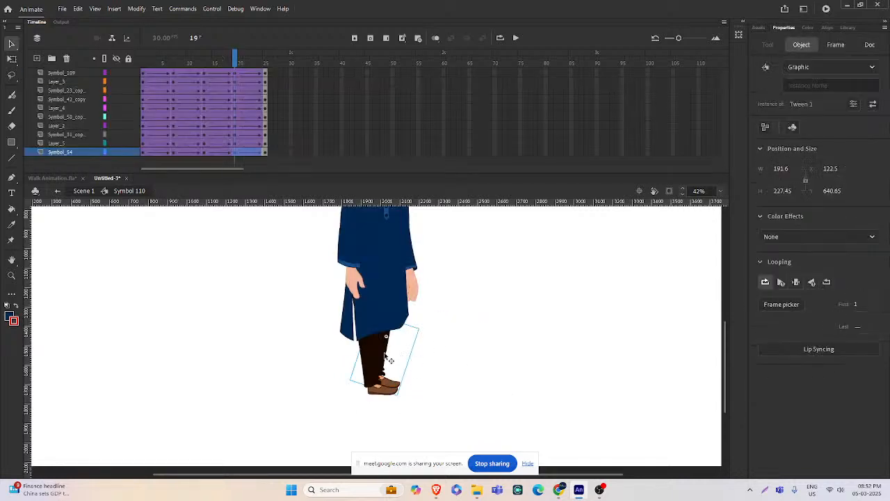
double_click(387, 357)
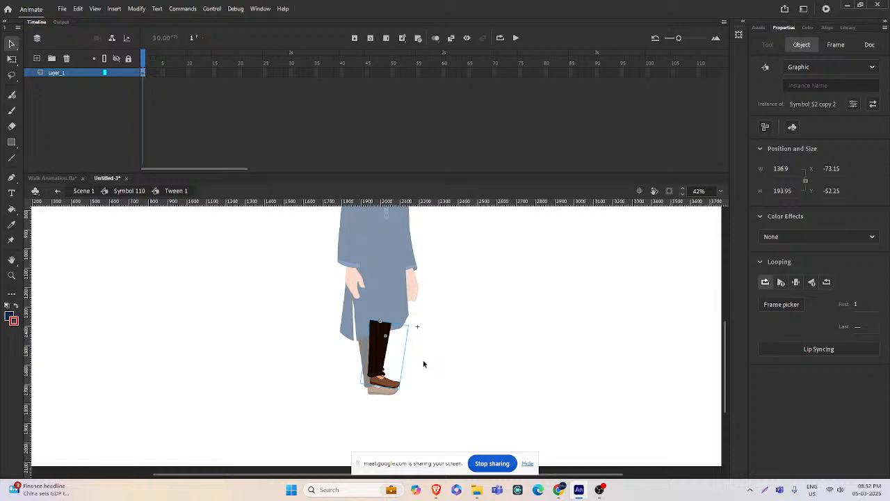
double_click(443, 345)
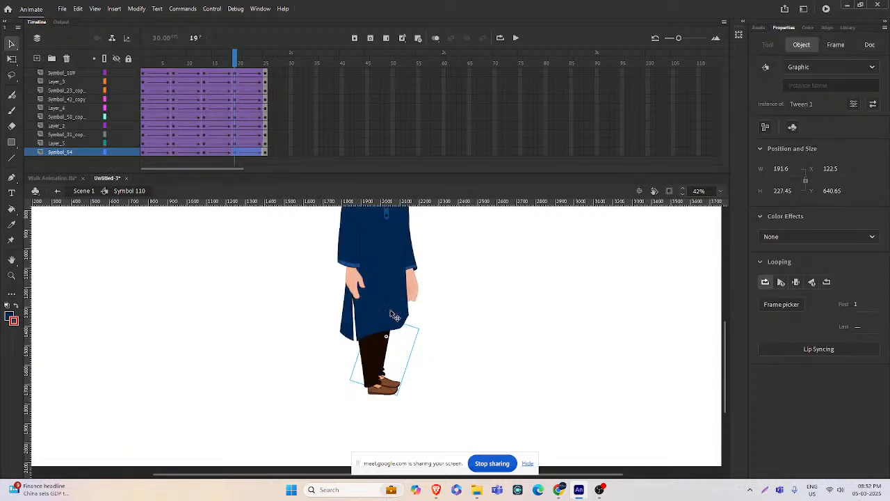
drag(387, 355, 449, 357)
key(ctrl+z)
- Hide all layers above Symbol_54 and select the isolated lower leg with Free Transform
drag(117, 143, 116, 72)
click(412, 346)
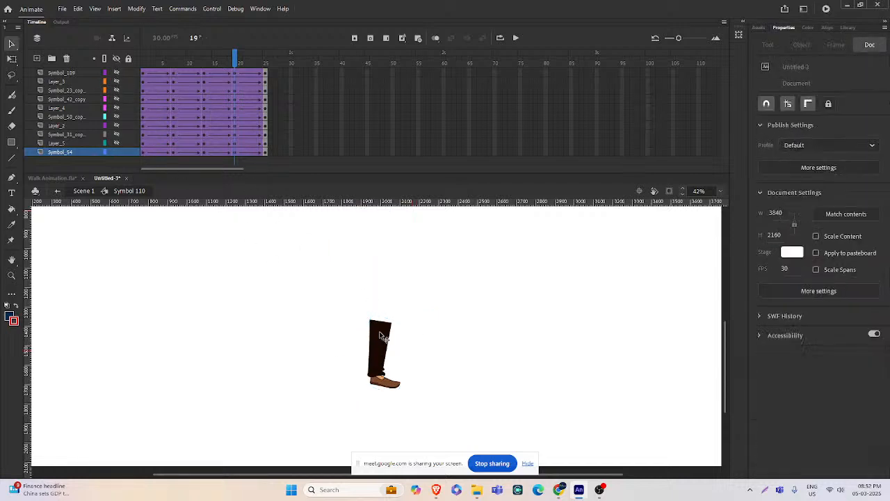
click(379, 334)
key(ctrl+space)
ctrl+click(386, 346)
drag(377, 326, 370, 316)
key(ctrl+z)
key(q)
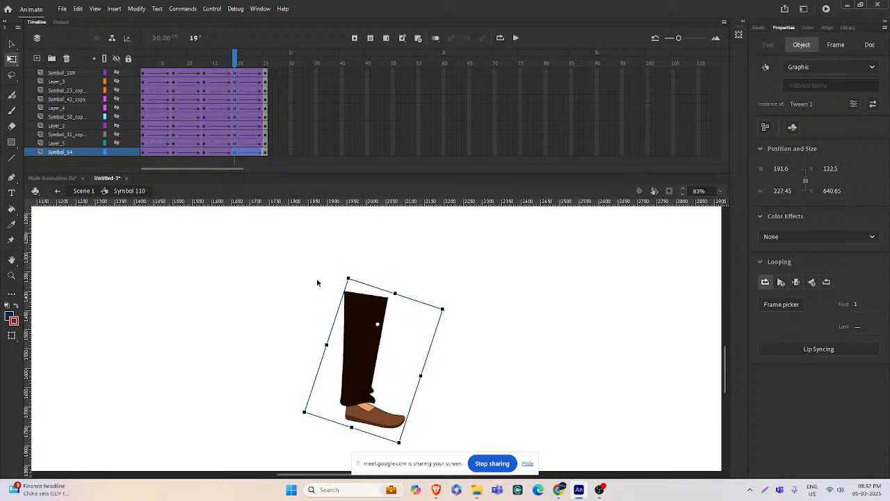
- Clear the keyframes after frame 1 on the Symbol_54 layer and remove its classic tween
drag(267, 152, 152, 150)
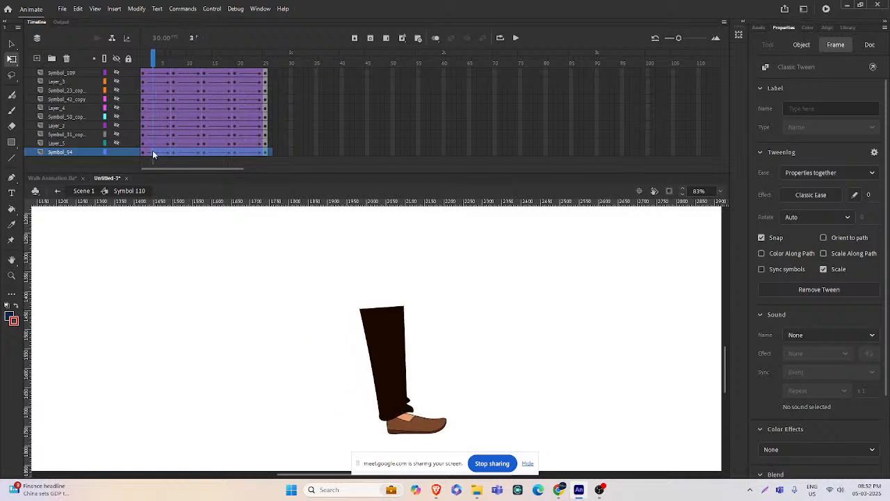
right_click(183, 154)
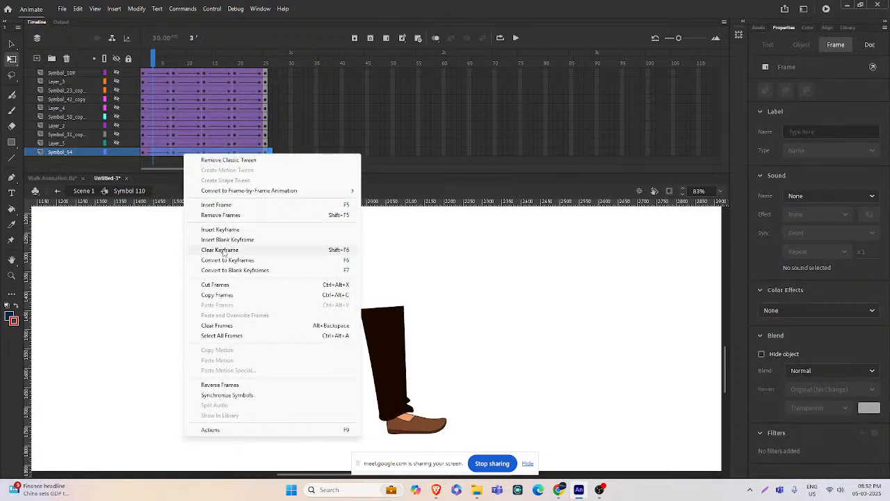
click(222, 250)
right_click(244, 160)
click(267, 160)
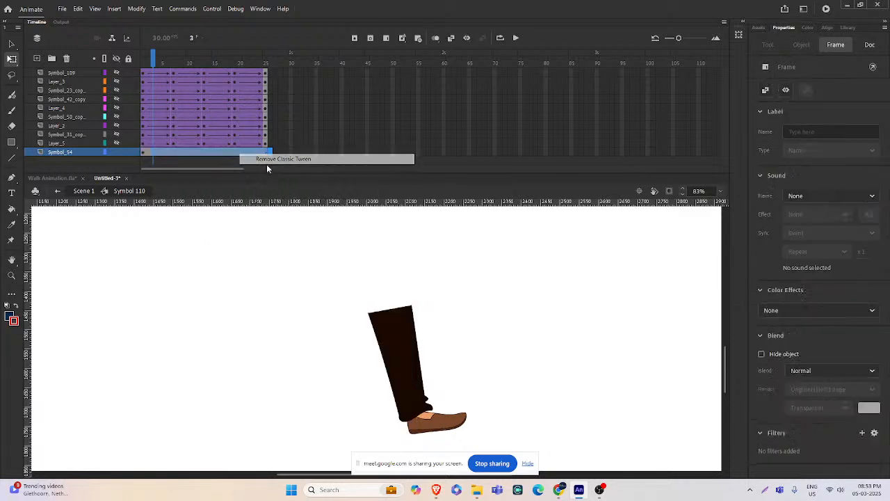
- Show the Layer_5 thigh again and select it at frame 19
click(437, 273)
drag(246, 154, 236, 153)
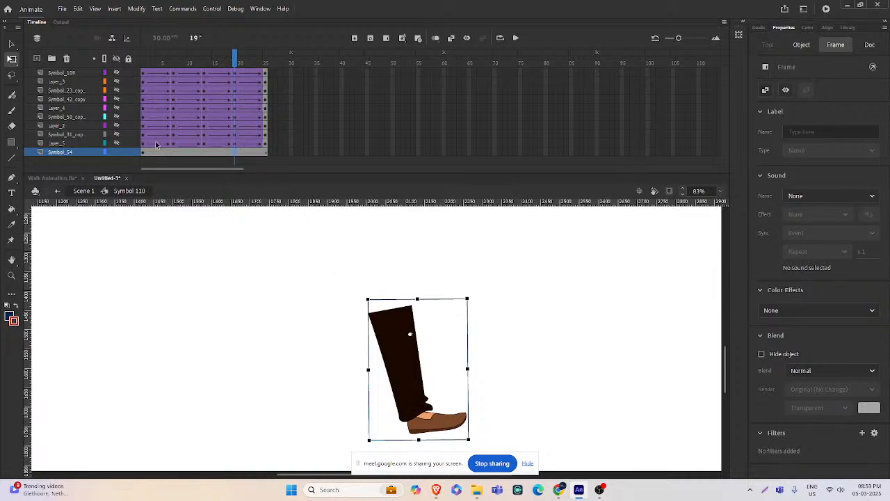
click(116, 144)
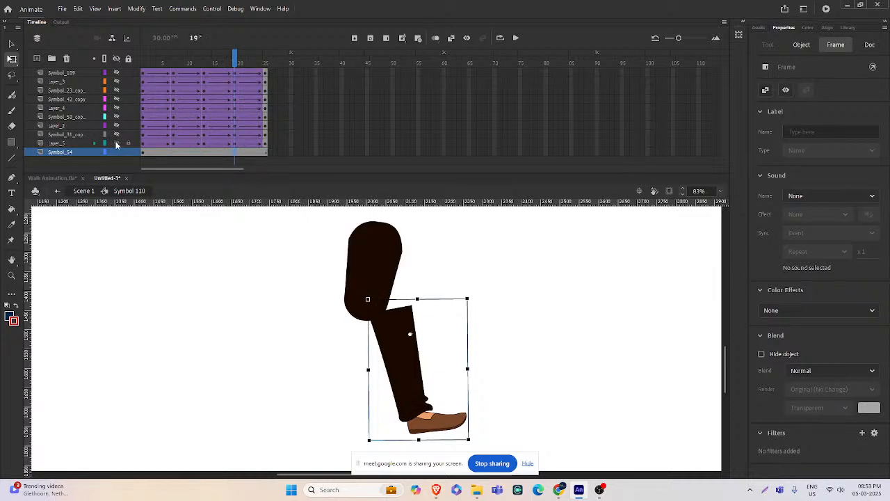
click(374, 291)
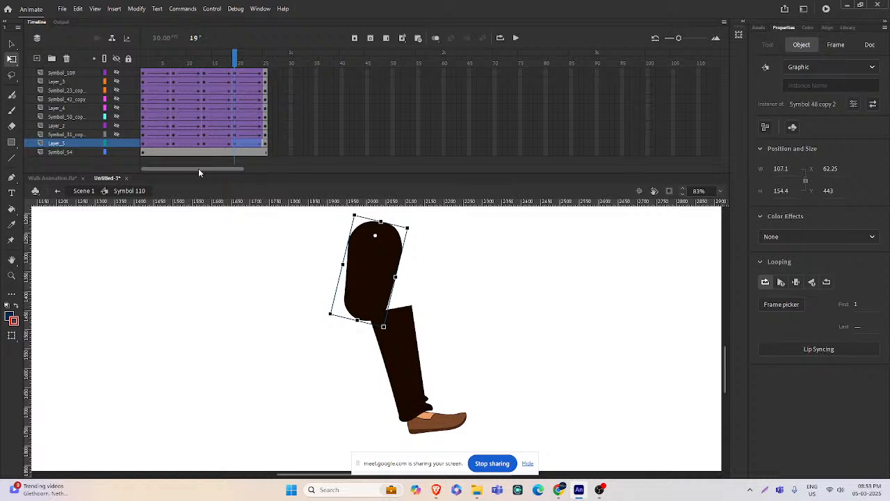
- Clear the keyframes and classic tweens after frame 1 on all remaining layers, and unhide the hidden layers
click(268, 152)
drag(272, 148, 164, 77)
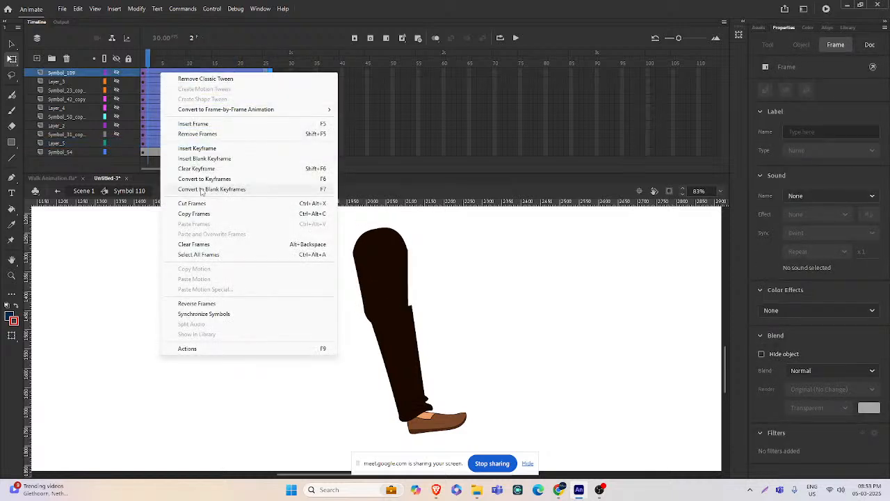
click(196, 169)
right_click(190, 94)
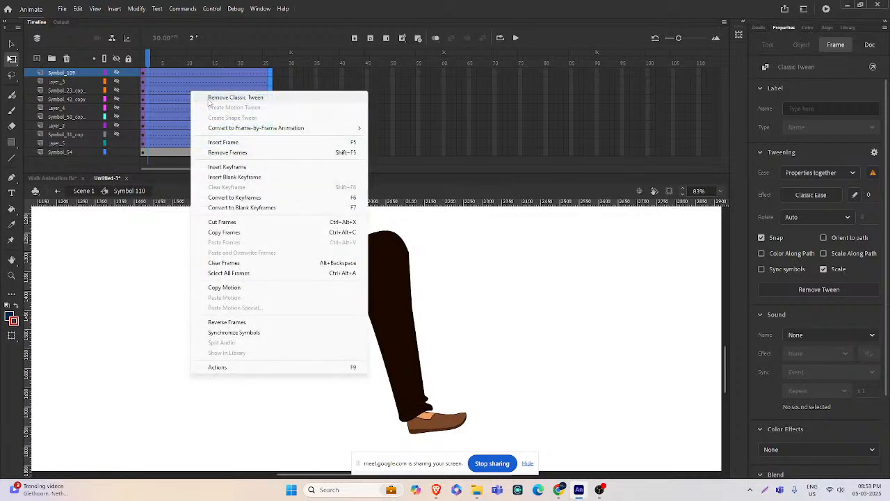
click(209, 98)
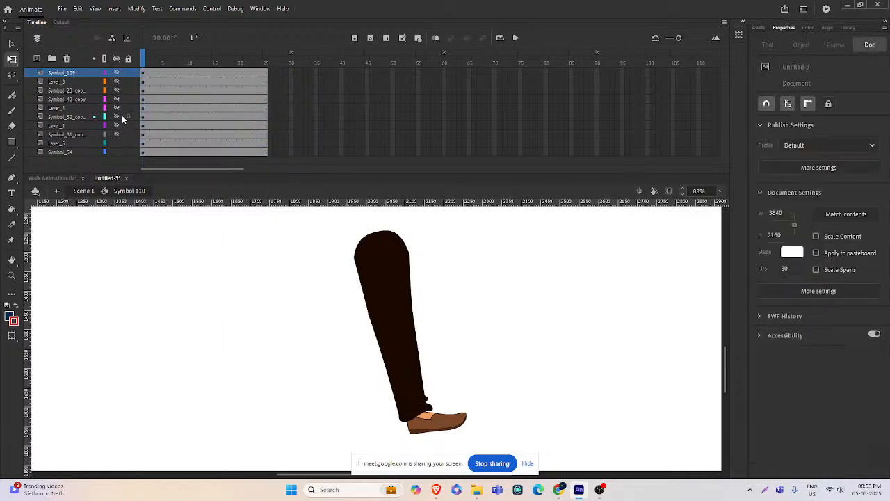
drag(118, 134, 118, 73)
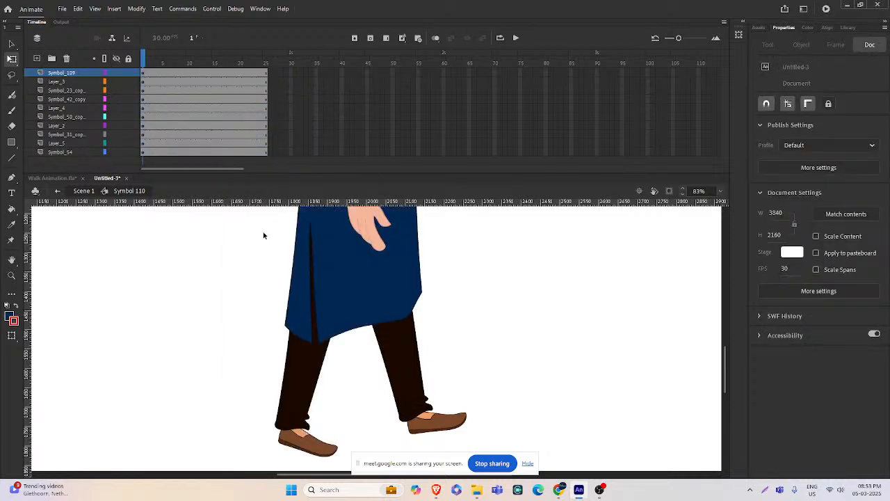
- Move the Symbol_54 layer above Layer_5 and shift the lower leg's transformation point to the center of the knee
click(400, 348)
drag(403, 368, 445, 384)
key(ctrl+z)
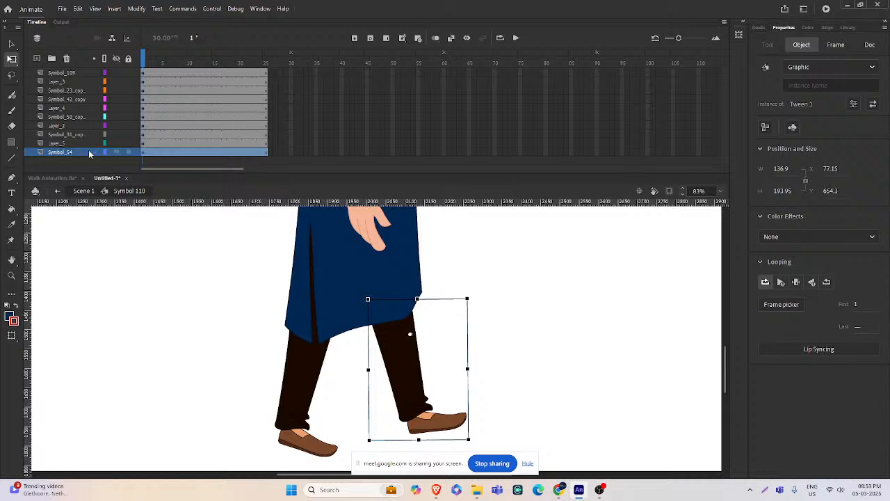
drag(88, 152, 82, 141)
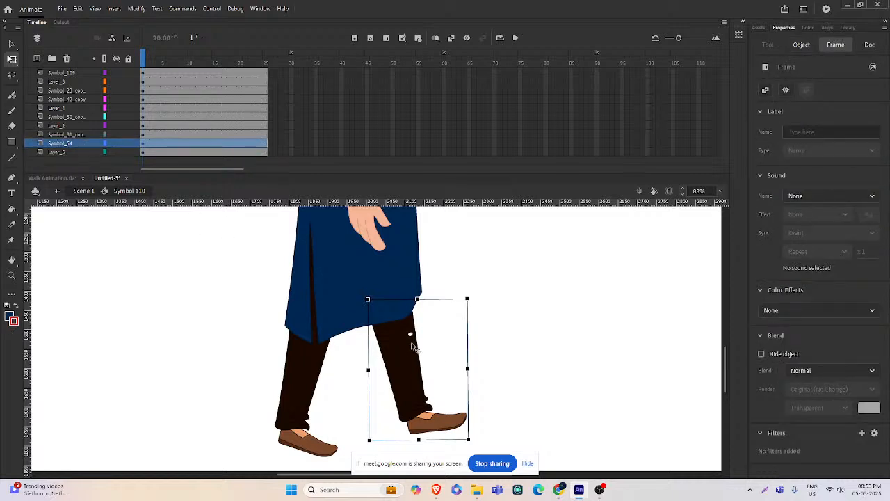
click(388, 311)
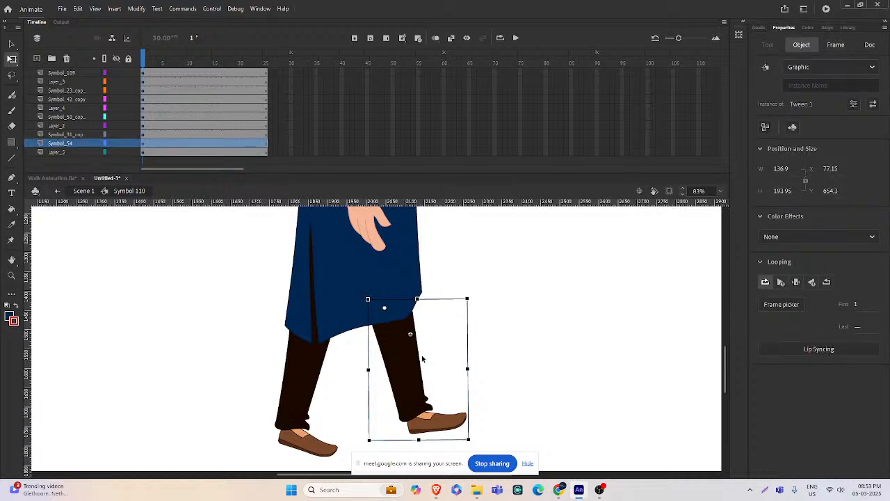
- Hide every layer except Symbol_54 and Layer_5, and select the knee circle inside the thigh's Symbol 48 copy 2
drag(116, 134, 116, 73)
double_click(385, 270)
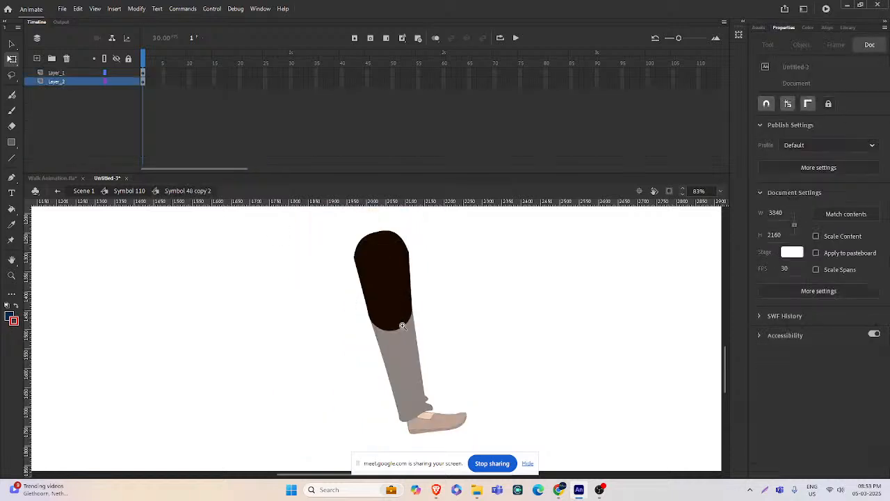
ctrl+click(402, 323)
click(386, 325)
ctrl+click(368, 322)
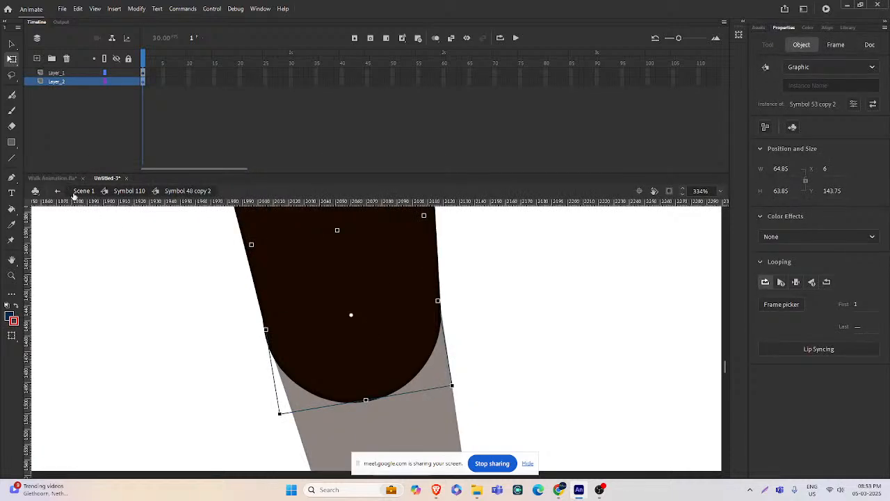
- Place a vertical and a horizontal guide crossing at the knee circle's transformation point and check their alignment
drag(28, 260, 351, 314)
drag(369, 203, 363, 319)
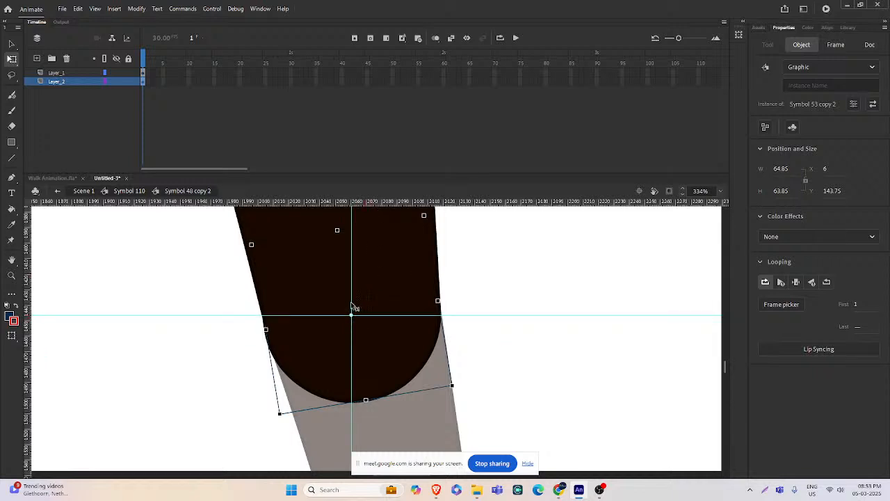
click(354, 307)
click(496, 344)
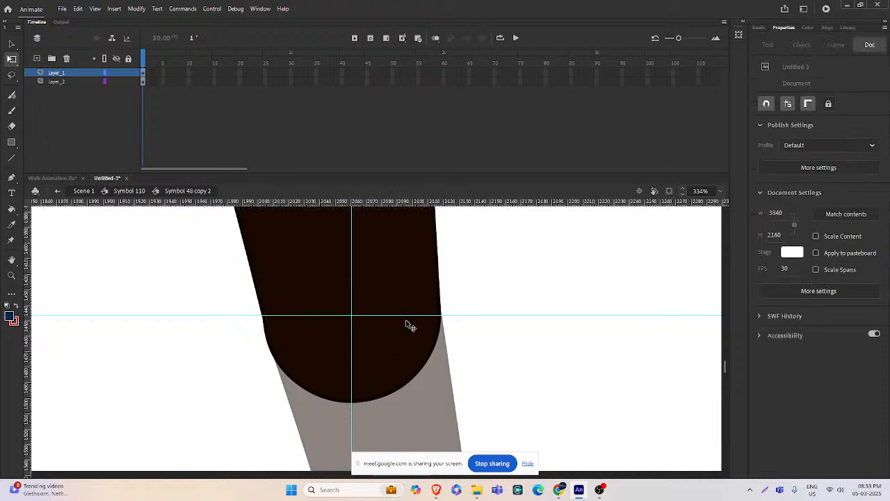
click(403, 347)
click(361, 329)
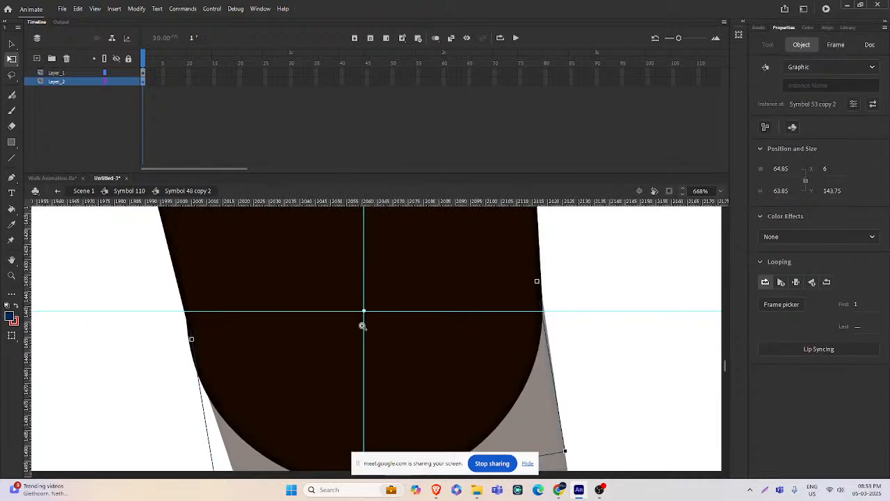
- Add a layer above Layer_1 in Symbol 48 copy 2 and draw crossing vertical and horizontal red lines along the guides at the knee
click(362, 326)
drag(386, 315, 387, 313)
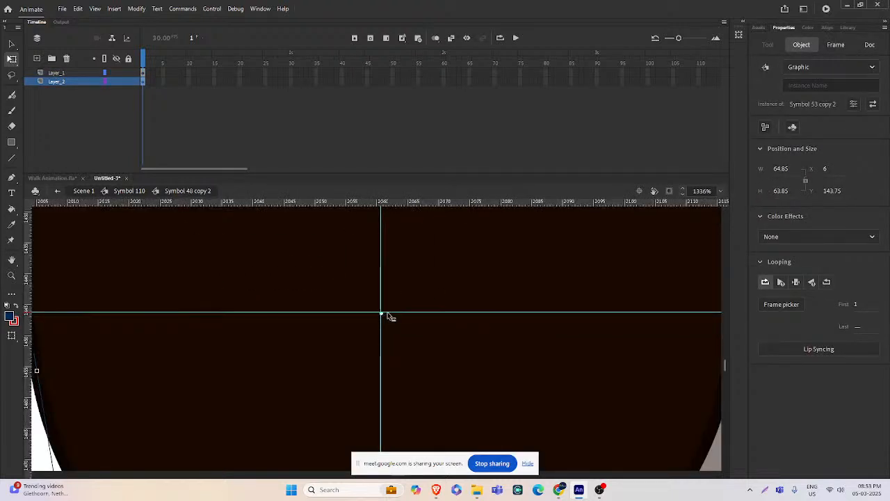
click(59, 72)
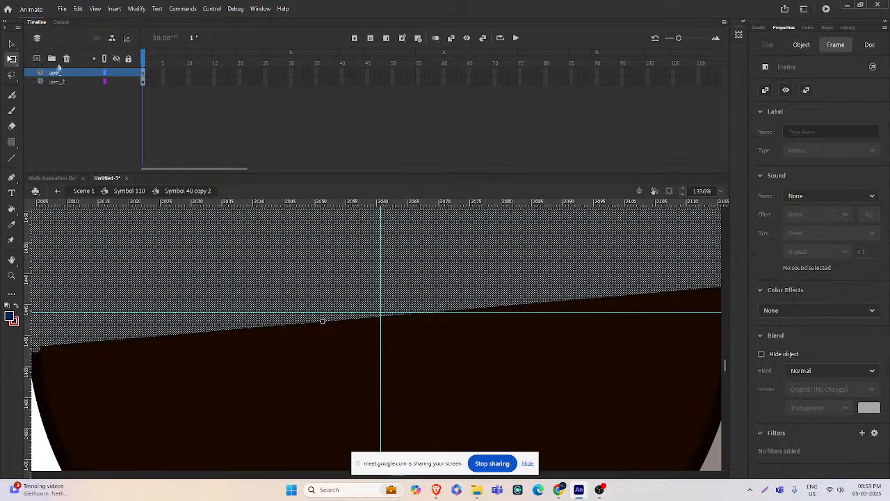
click(39, 58)
click(11, 160)
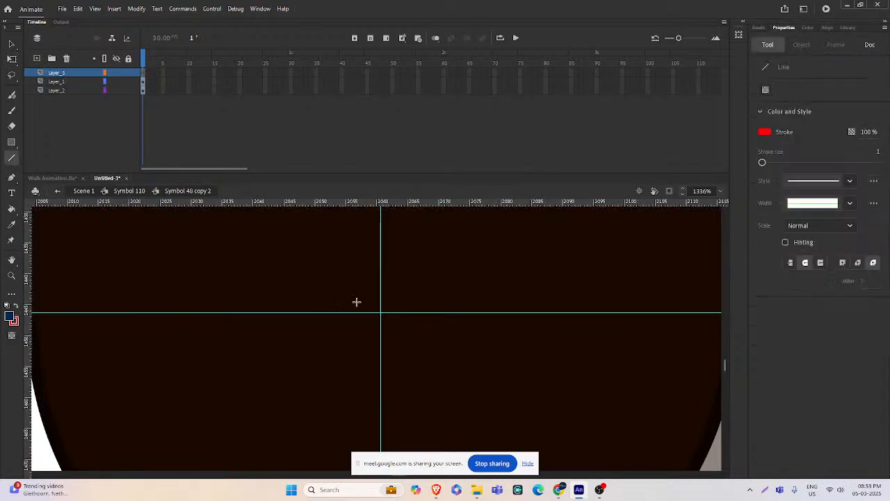
drag(381, 224, 392, 415)
drag(197, 312, 587, 325)
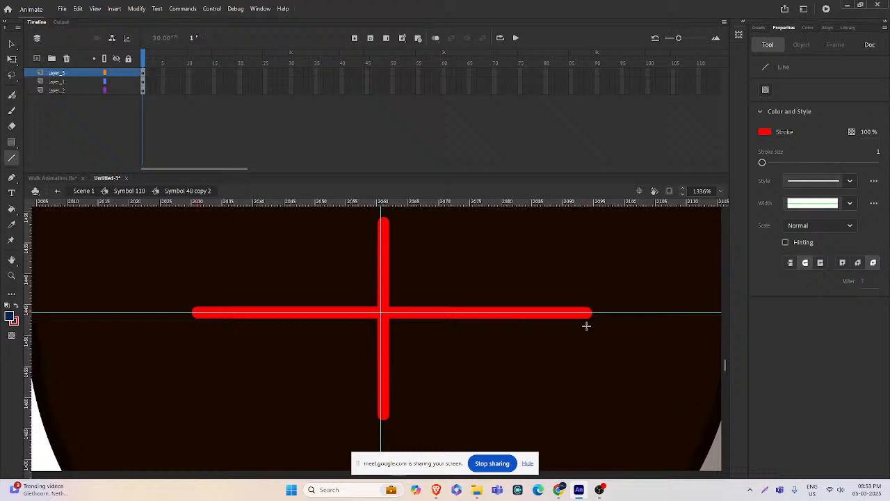
- Select the whole red cross and nudge it so its center sits exactly on the guide intersection
ctrl+alt+click(392, 323)
key(v)
double_click(377, 332)
ctrl+click(382, 320)
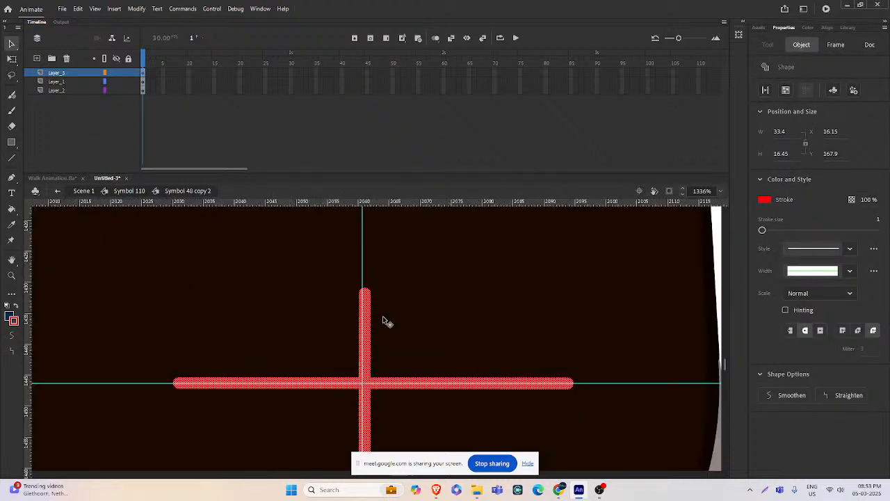
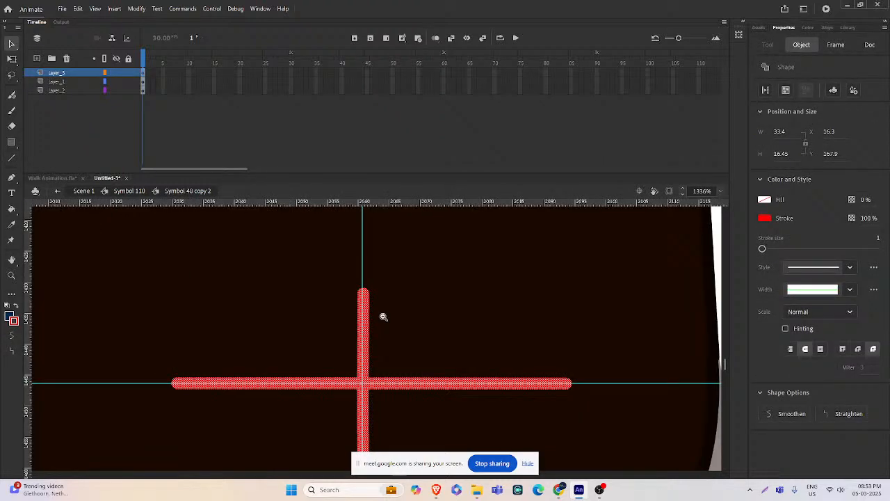
ctrl+alt+click(384, 318)
ctrl+alt+click(387, 321)
ctrl+alt+click(424, 367)
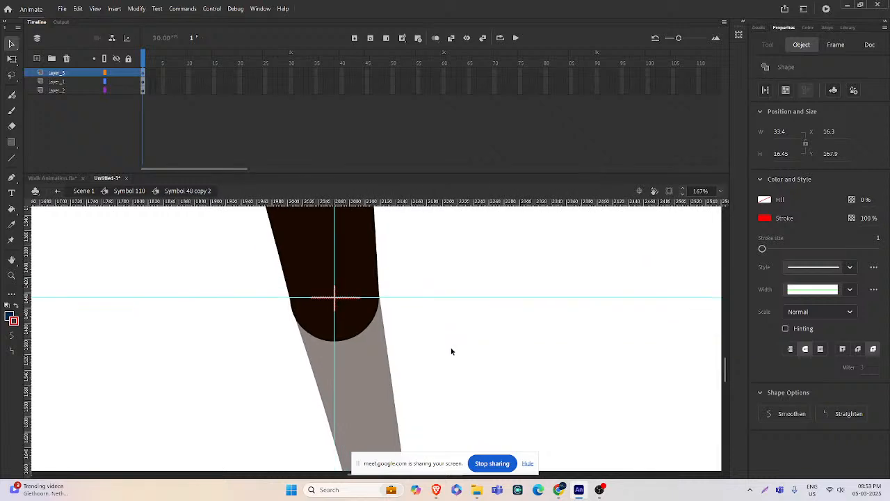
- Return to Symbol 110 and break apart the lower leg's Tween 1 instance on the Symbol_54 layer
double_click(451, 352)
drag(381, 357, 380, 289)
click(385, 360)
ctrl+alt+click(376, 369)
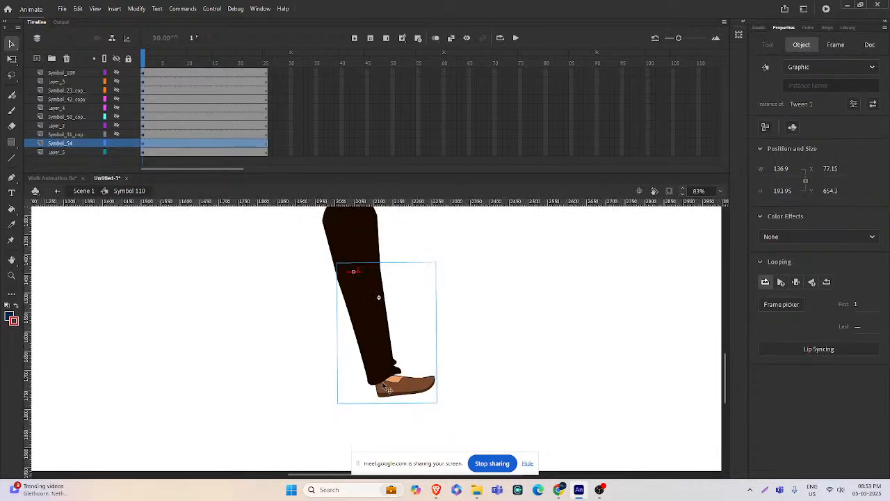
key(ctrl+b)
click(479, 354)
click(369, 310)
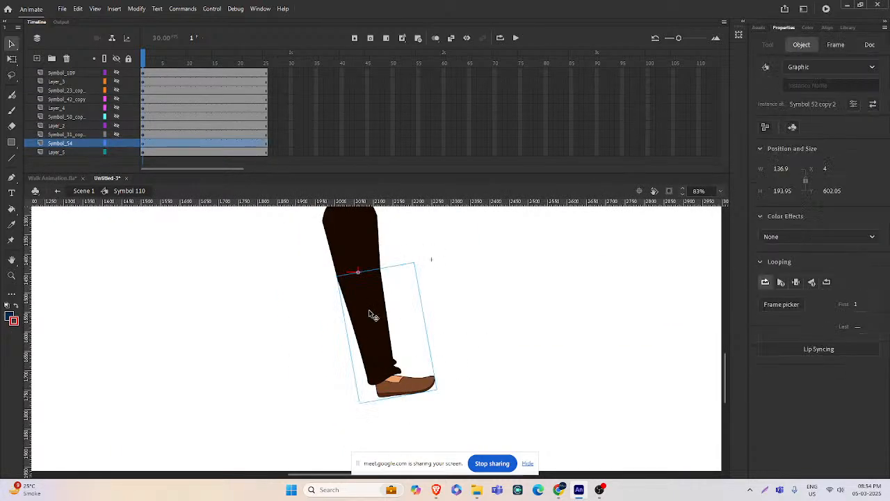
drag(417, 361, 345, 368)
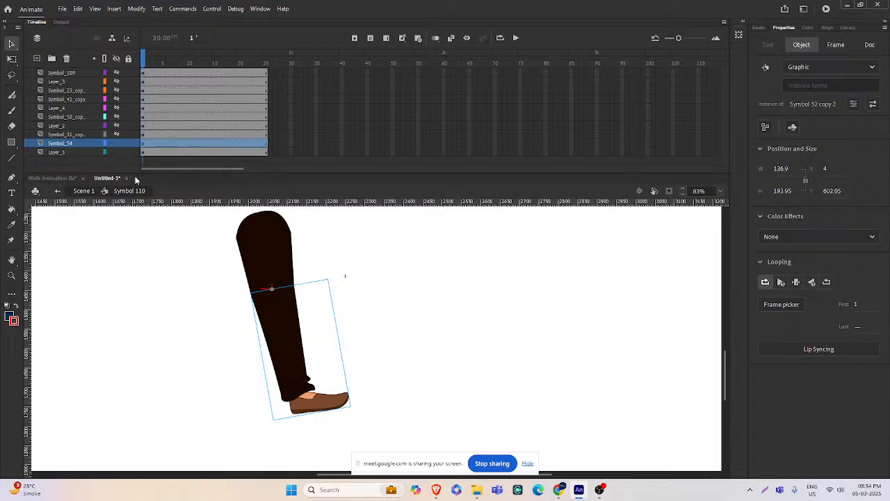
- Delete the red cross's layer inside the thigh symbol and remove both guides from the stage
double_click(286, 267)
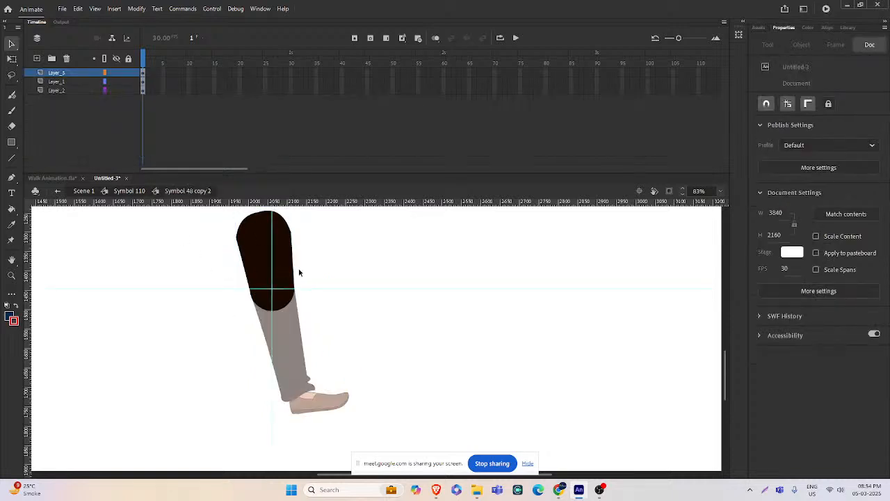
click(66, 59)
drag(339, 289, 327, 204)
drag(275, 326, 12, 257)
double_click(492, 326)
click(517, 320)
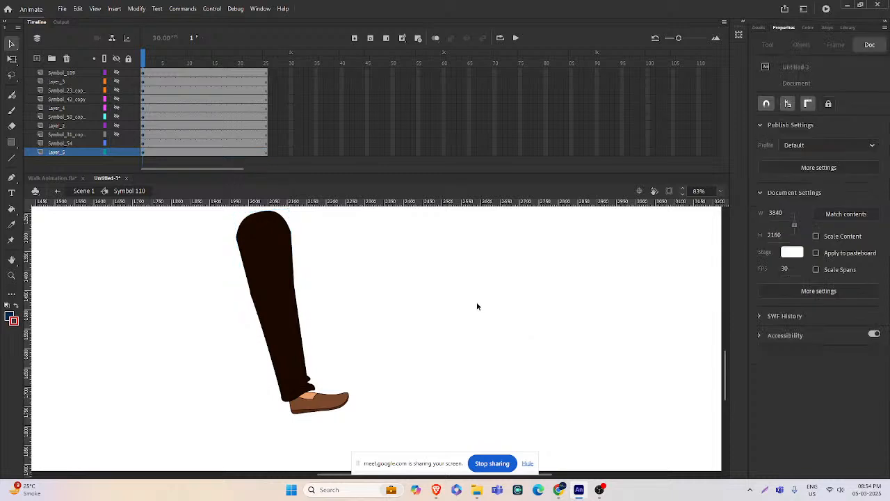
- Check the full character in Scene 1, then reopen Symbol 110 and unhide all its layers
double_click(469, 315)
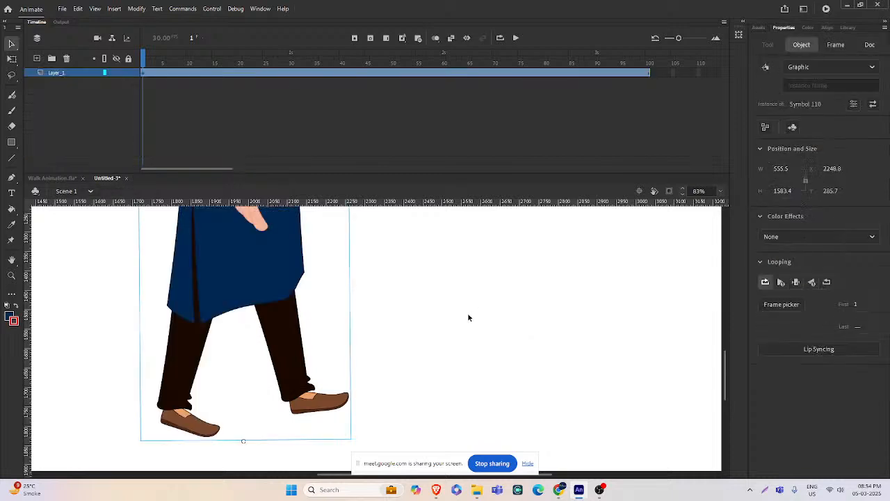
ctrl+alt+click(302, 322)
double_click(376, 313)
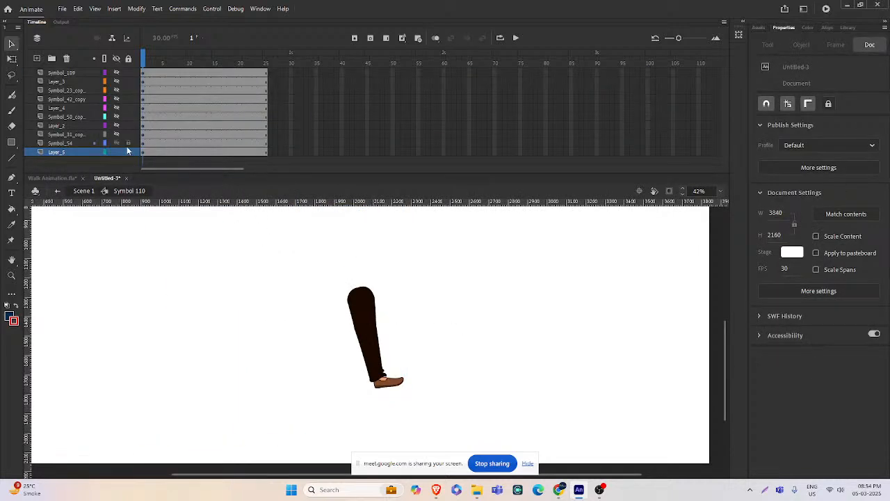
click(117, 58)
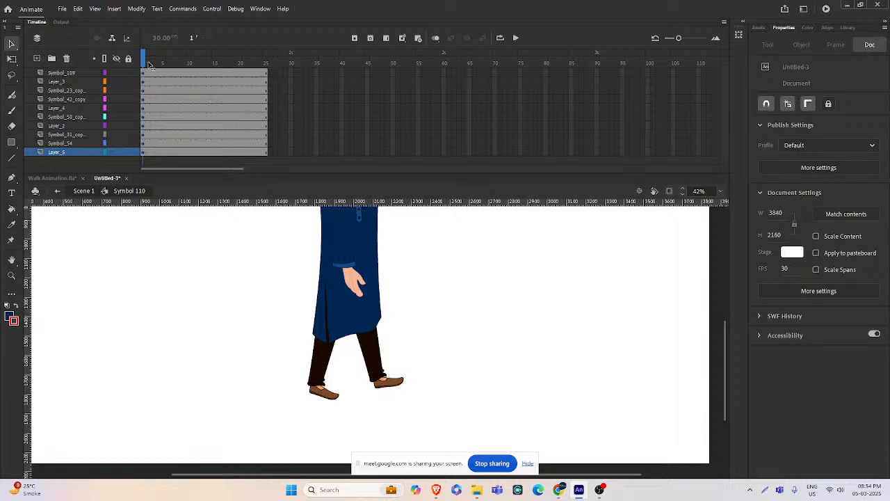
- Insert keyframes on all layers at frame 25 and at frame 13
drag(149, 65, 204, 61)
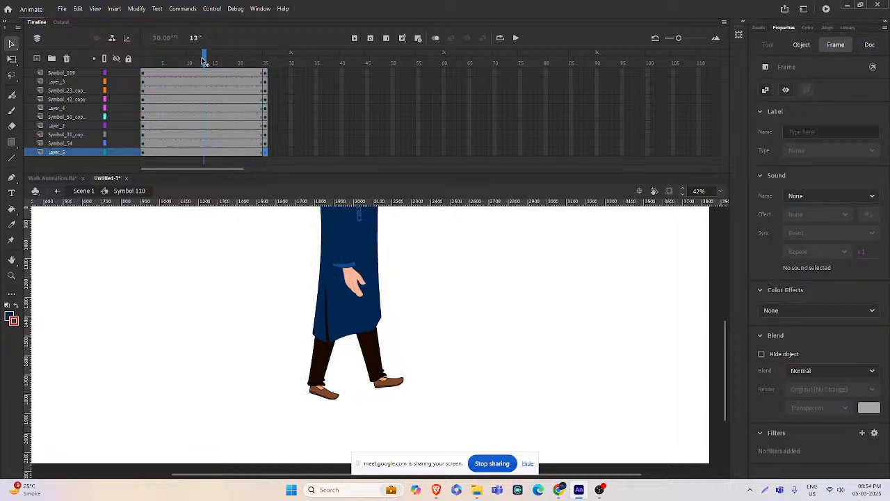
key(F6)
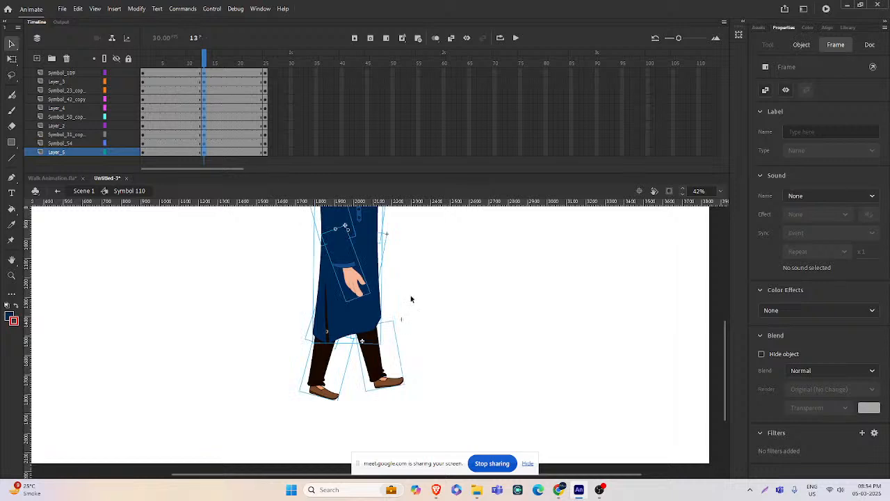
click(412, 299)
- At frame 13, select the front thigh and lower leg, place their shared pivot at the hip, and rotate the leg backward
click(369, 358)
drag(411, 281, 375, 366)
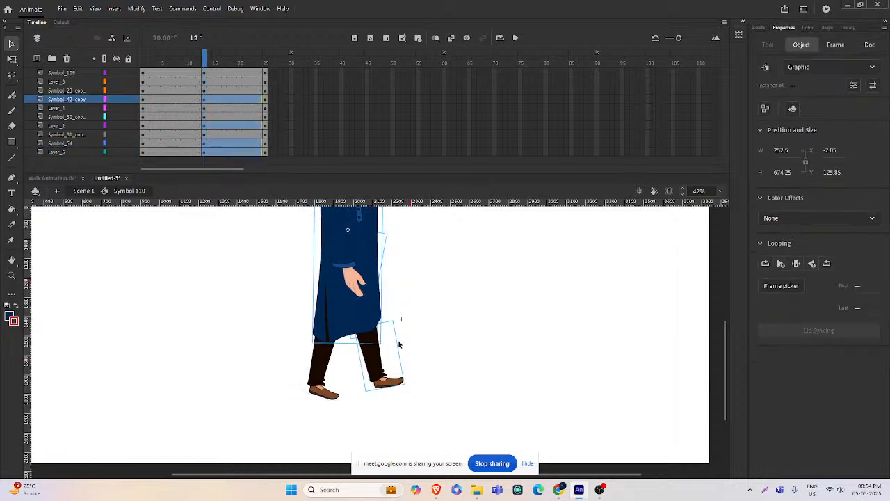
click(399, 344)
click(368, 370)
click(359, 347)
ctrl+click(361, 348)
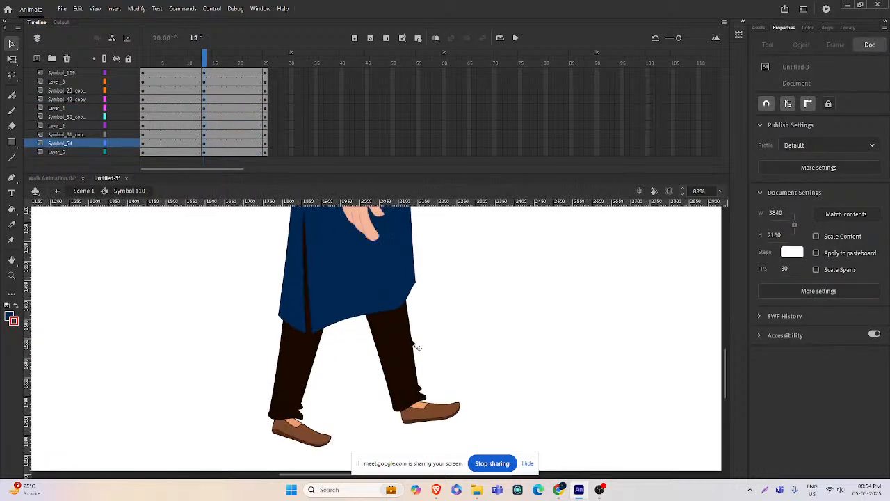
drag(426, 327, 379, 272)
shift+click(391, 276)
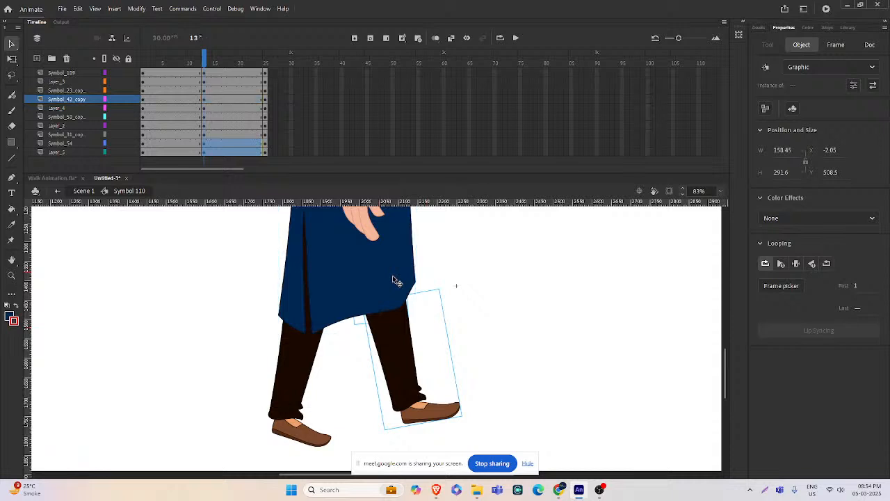
drag(454, 299, 415, 320)
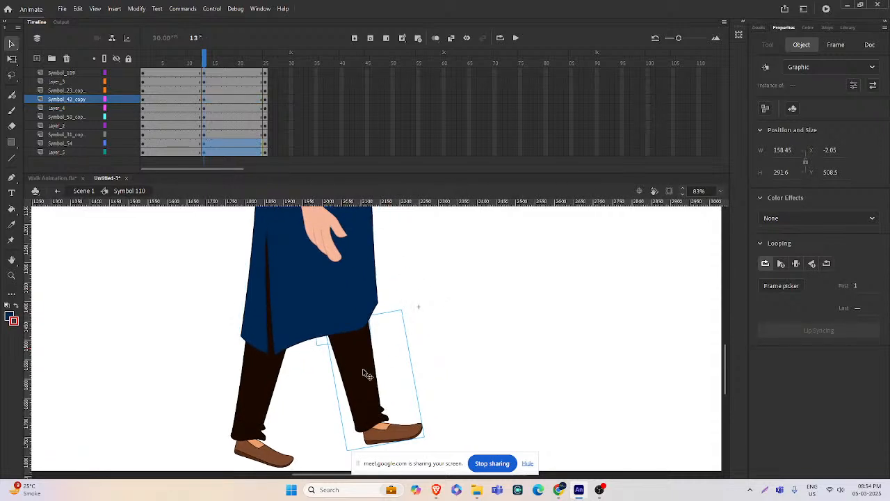
key(q)
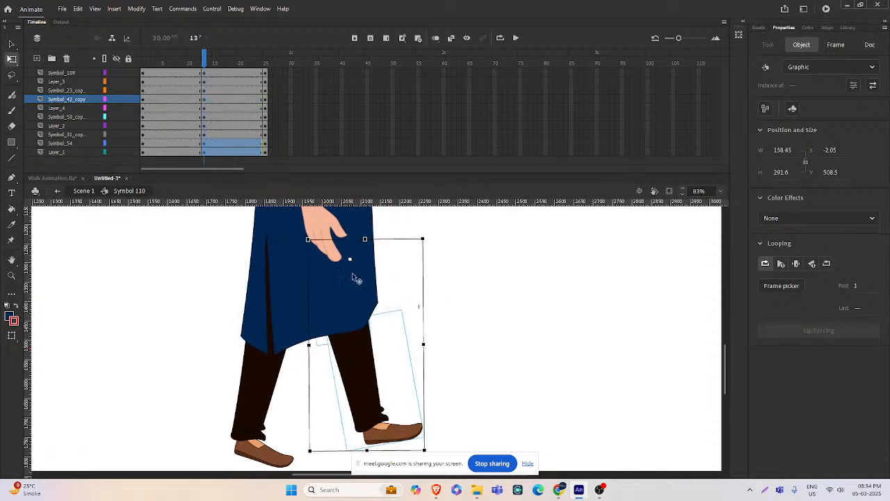
drag(427, 449, 326, 390)
scroll(424, 402, down, 3)
scroll(381, 385, up, 1)
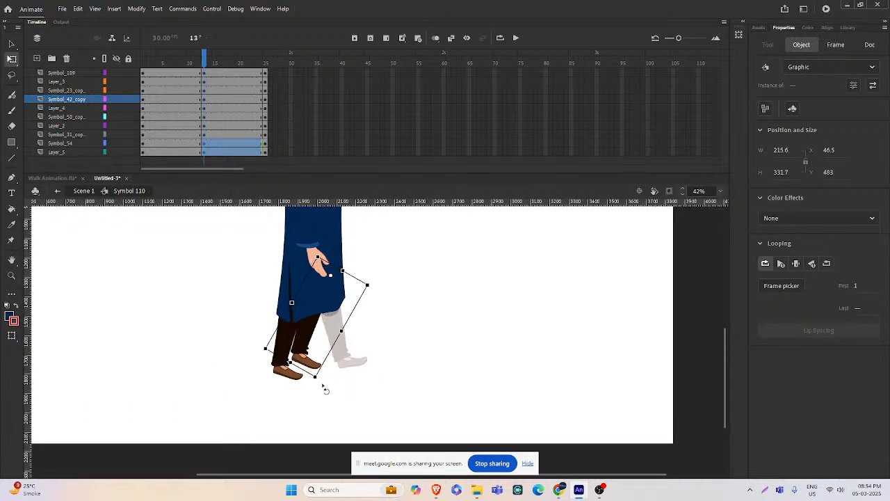
- Select the rear thigh and lower leg, move their shared pivot up to the hip, and swing the leg forward
click(387, 362)
click(292, 345)
drag(263, 287, 291, 332)
shift+click(314, 351)
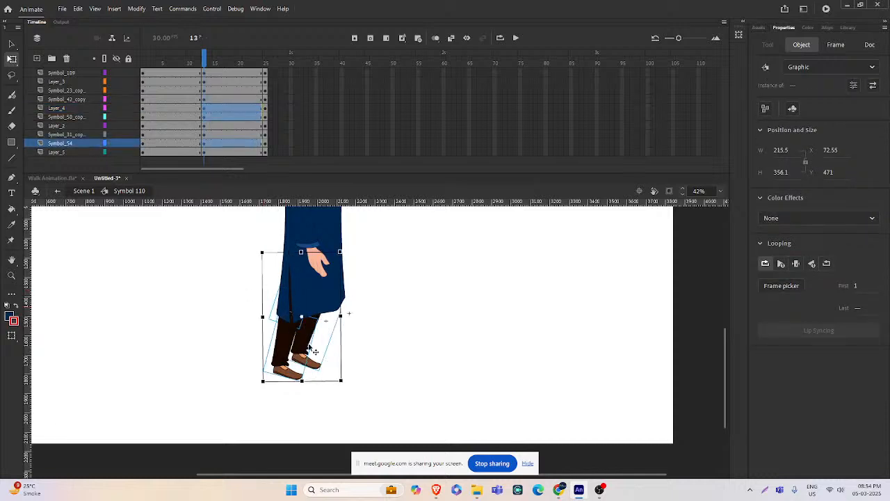
shift+click(313, 335)
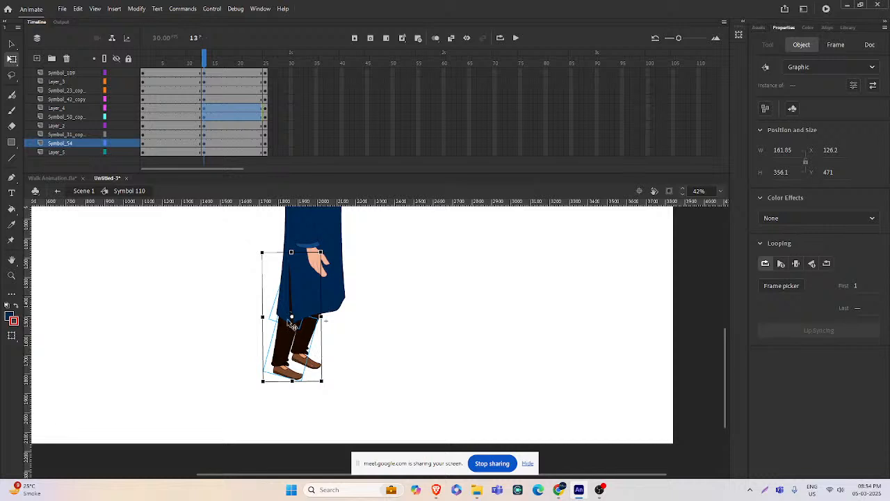
drag(292, 319, 294, 257)
drag(327, 392, 407, 378)
click(408, 378)
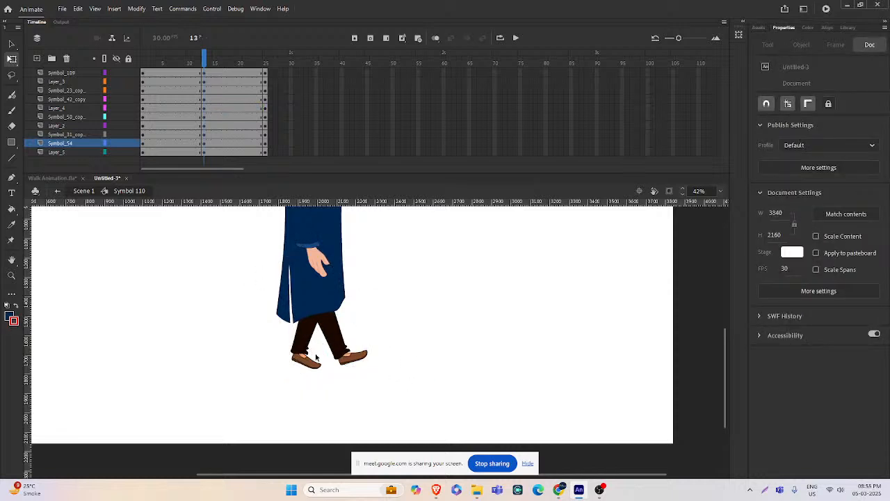
- Reselect the thigh and lower leg on Layer_5 and Symbol_54, move their pivot to the hip, and rotate the leg further back
click(317, 326)
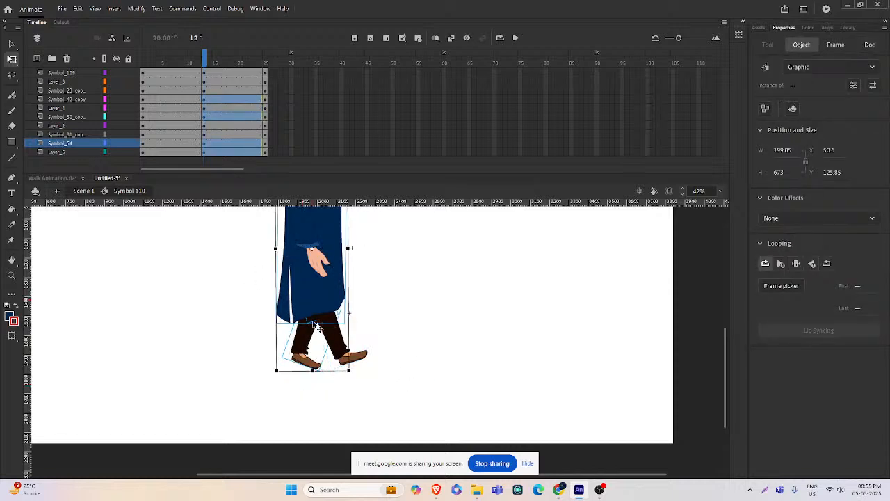
click(327, 306)
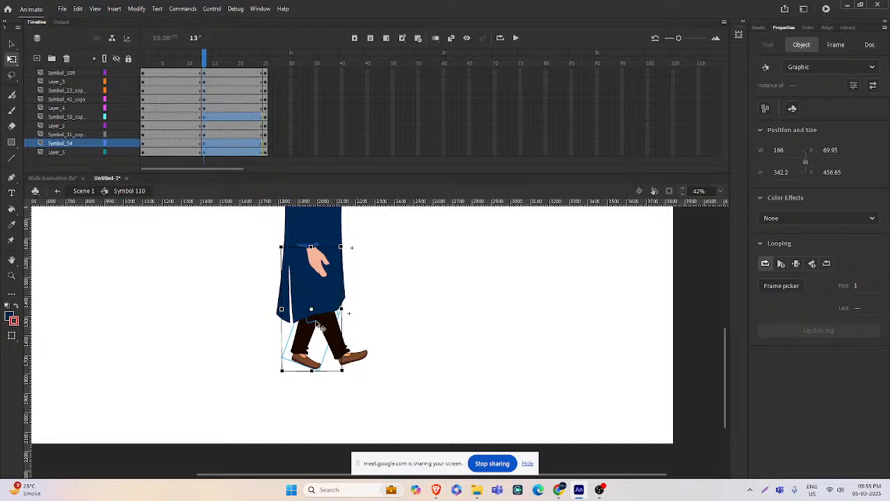
key(ctrl+equal)
click(345, 306)
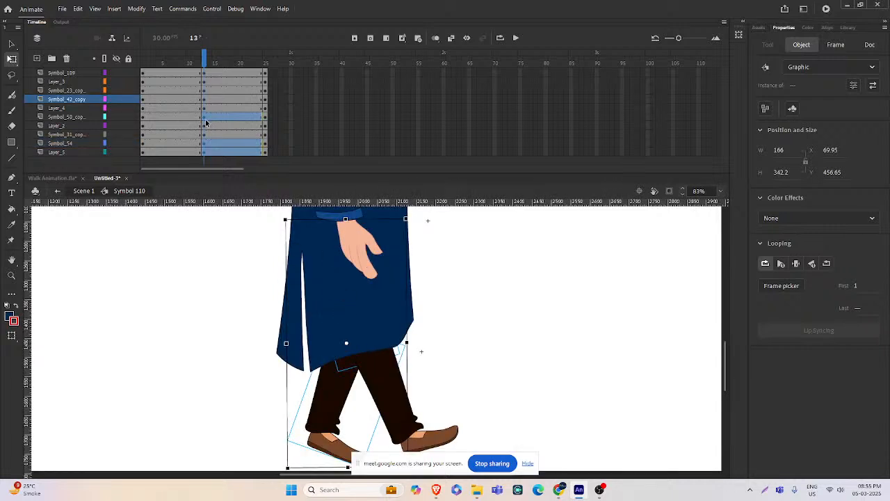
click(204, 152)
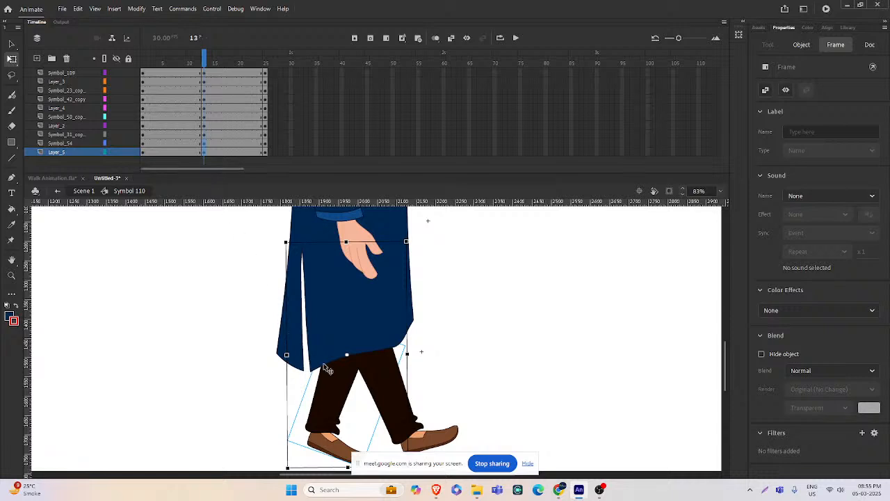
drag(347, 356, 353, 284)
key(shift+Up)
key(shift+Up)
key(shift+Up)
key(shift+Up)
key(shift+Up)
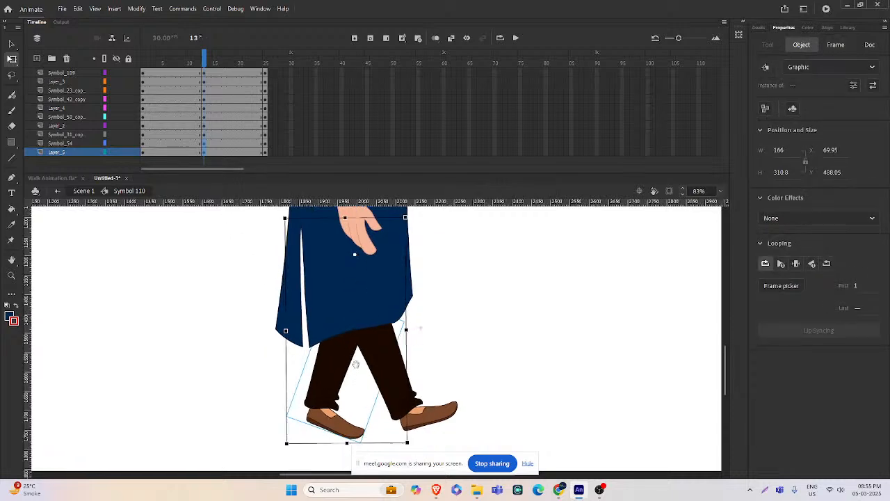
drag(411, 449, 376, 452)
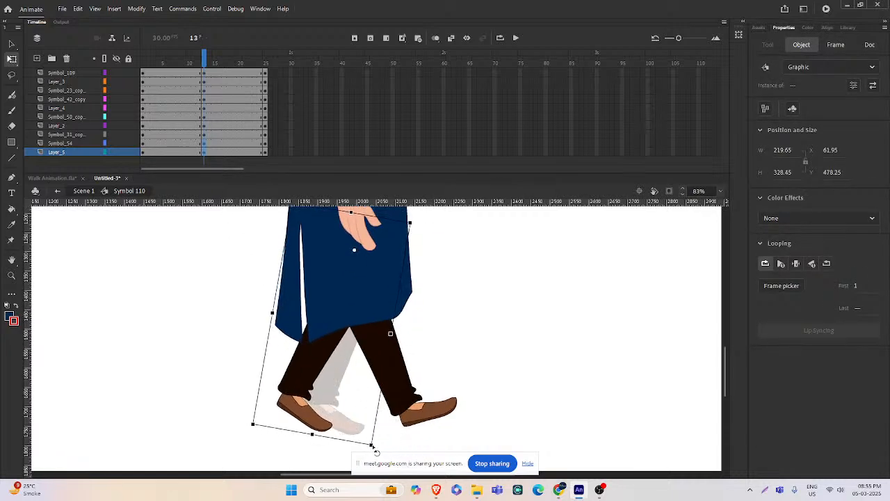
click(445, 353)
key(ctrl+minus)
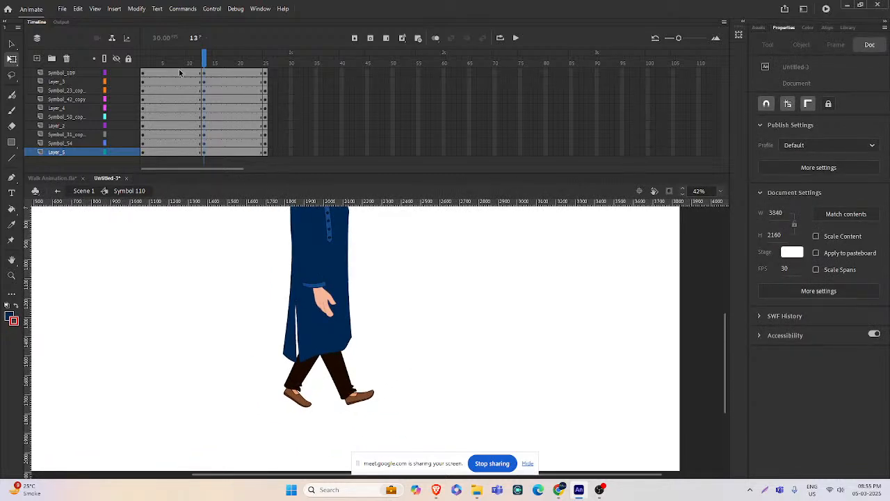
drag(180, 72, 228, 154)
right_click(228, 154)
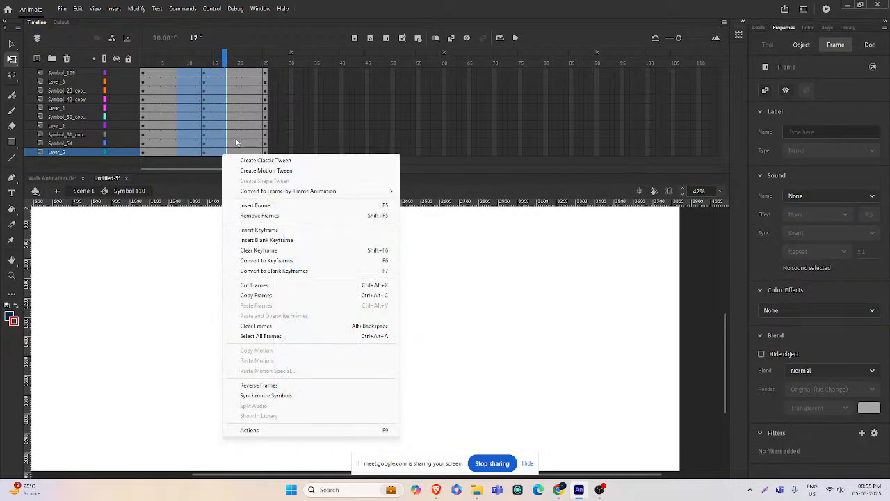
click(422, 320)
- In the frame 13 pose, select the front upper arm and forearm, move their shared pivot to the shoulder, and swing the arm backward
key(ctrl+equal)
scroll(417, 320, up, 2)
click(336, 295)
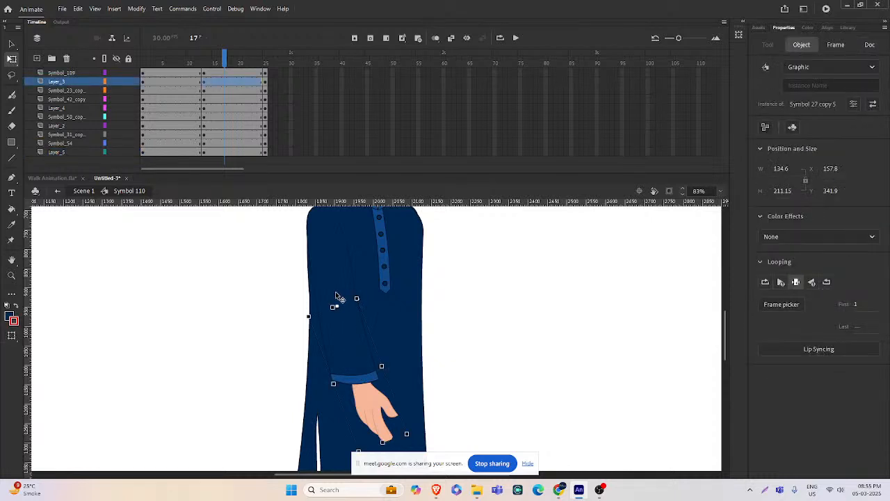
click(341, 304)
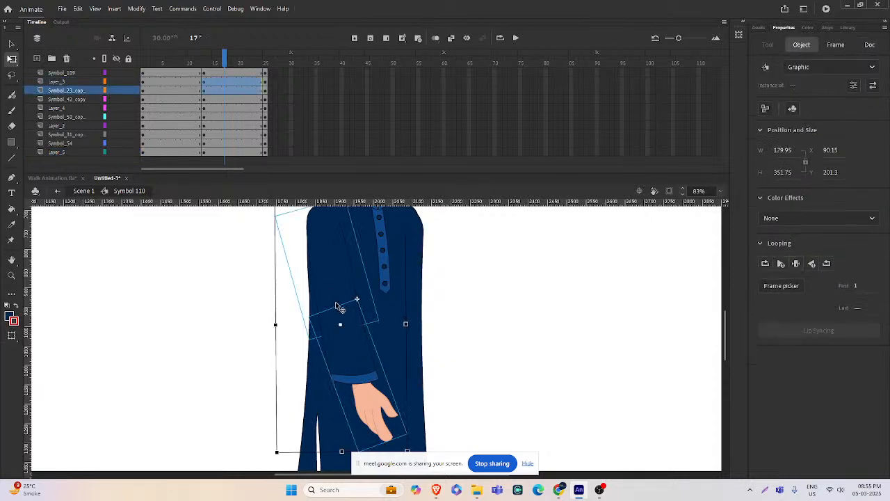
click(313, 218)
key(ctrl+minus)
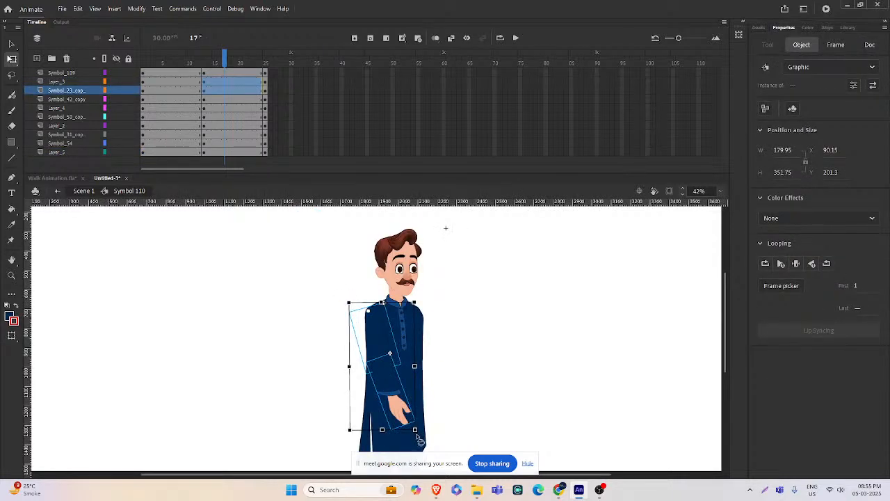
drag(419, 439, 375, 445)
click(459, 383)
- Select both segments of the rear arm, move their shared pivot to the shoulder, and rotate the arm forward
key(ctrl+equal)
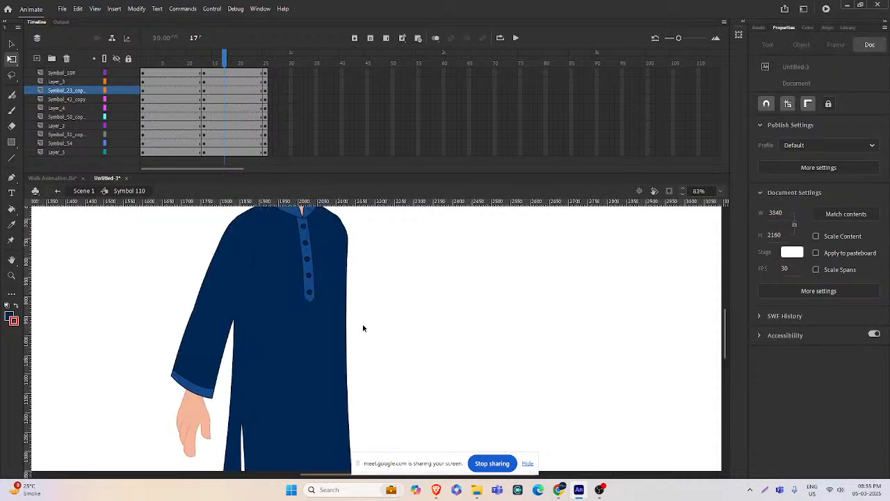
drag(369, 255, 327, 425)
key(ctrl+minus)
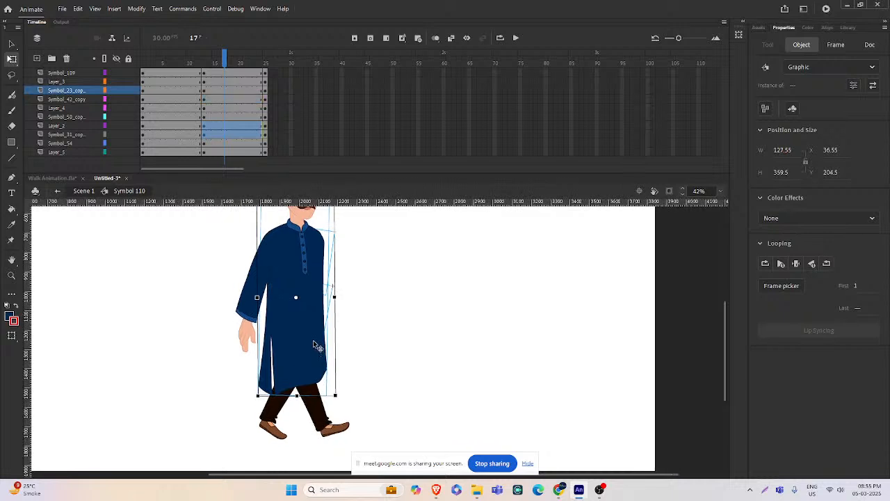
click(316, 296)
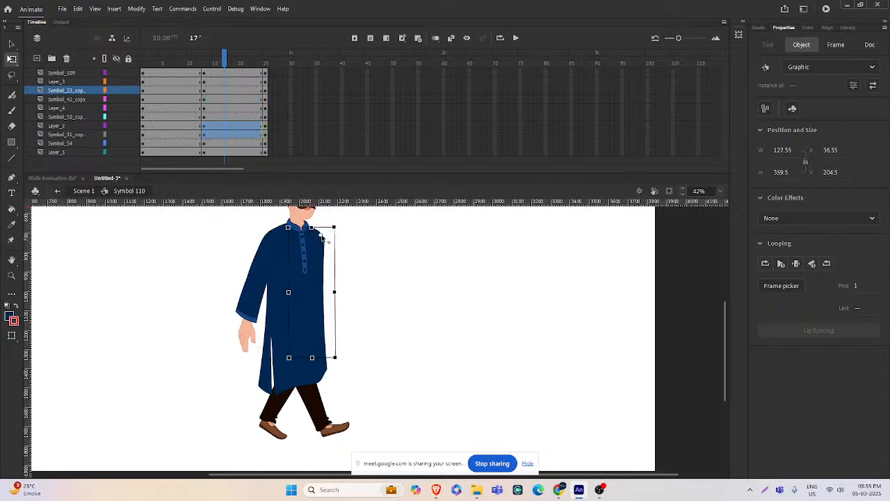
drag(338, 360, 368, 359)
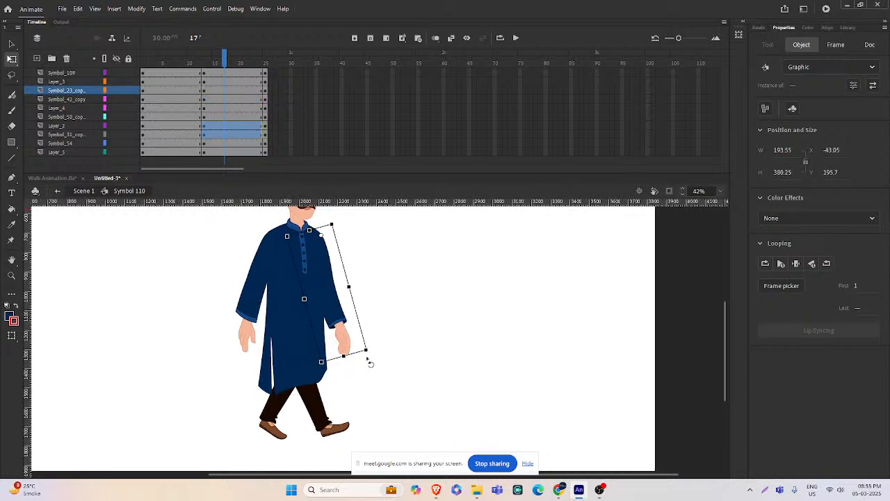
click(429, 348)
key(ctrl+minus)
- Create classic tweens on all layers across both spans between keyframes 1, 13 and 25
click(208, 100)
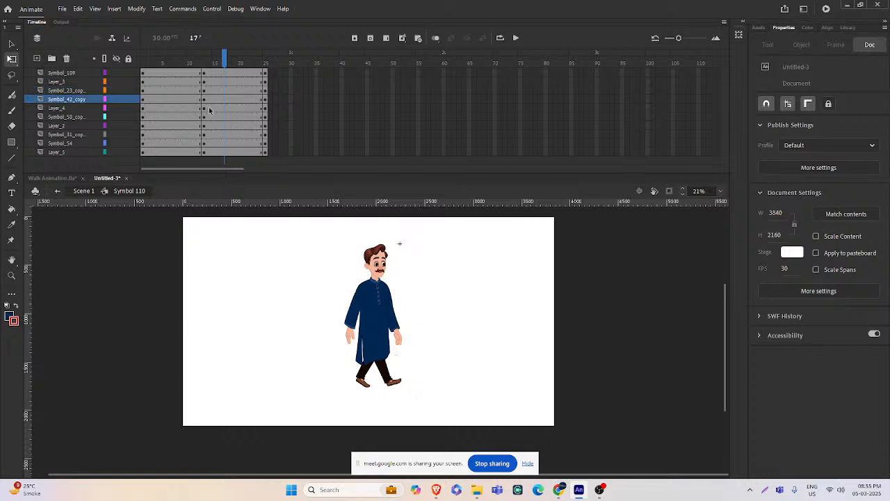
drag(187, 75, 229, 155)
right_click(229, 155)
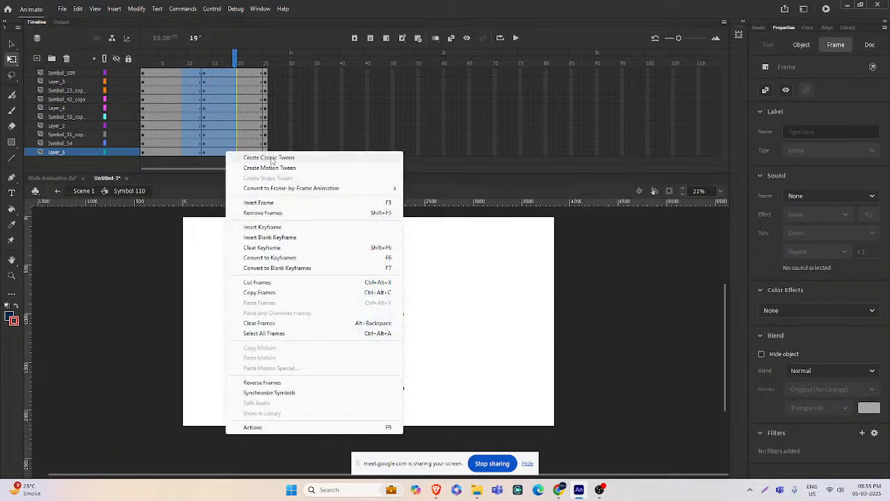
click(267, 157)
- Go to frame 7 and insert keyframes on all layers
drag(235, 64, 172, 120)
click(174, 62)
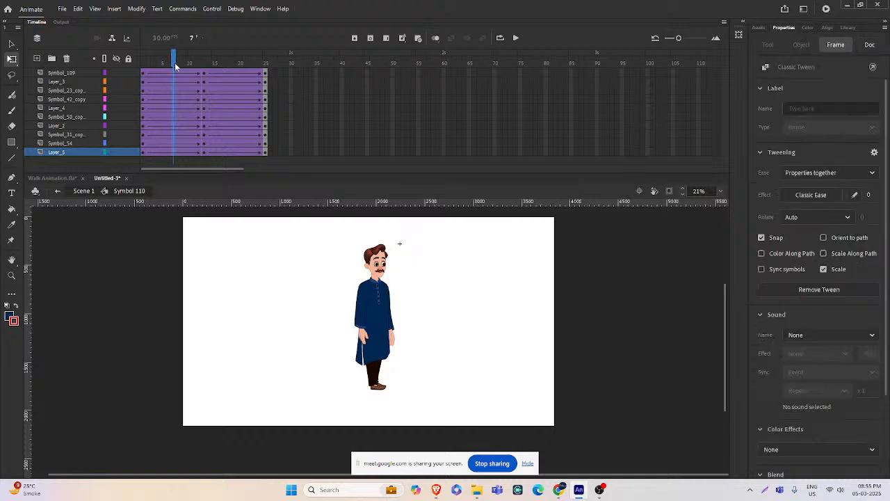
click(389, 322)
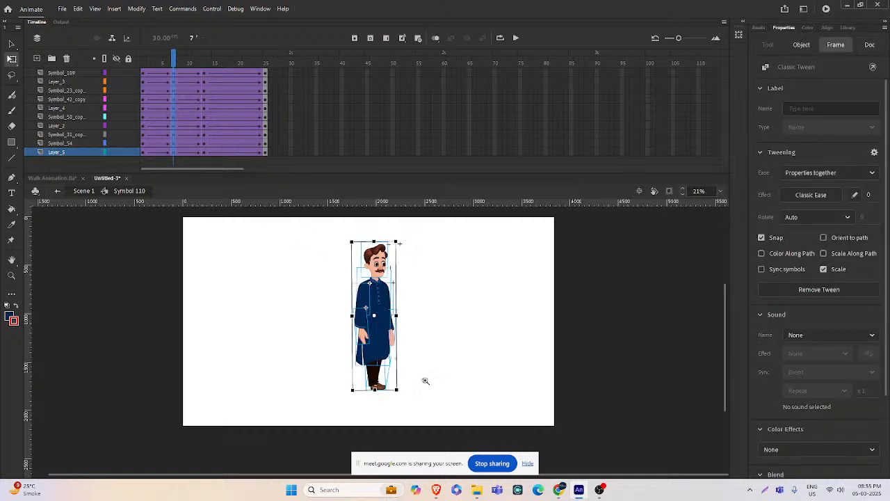
- Select every body part except the lower leg on Symbol_54 and nudge the selection up to about Y -43.5
scroll(425, 380, up, 5)
scroll(357, 350, down, 4)
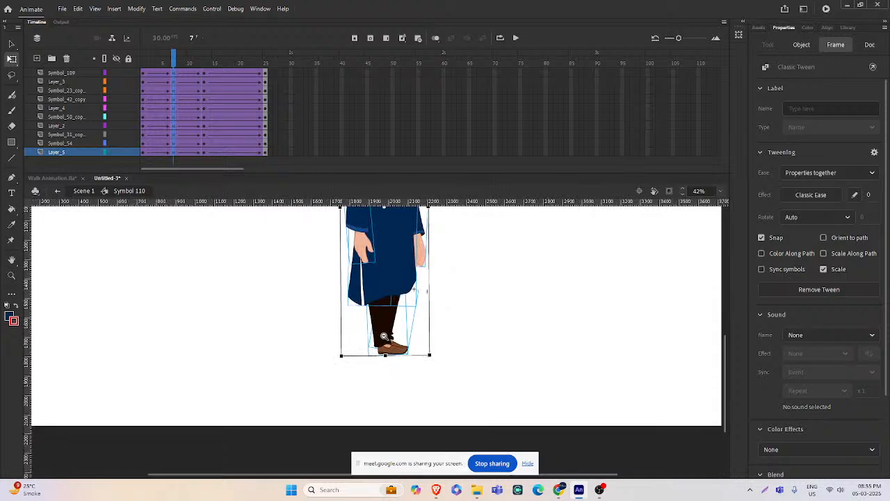
scroll(386, 379, up, 2)
click(366, 310)
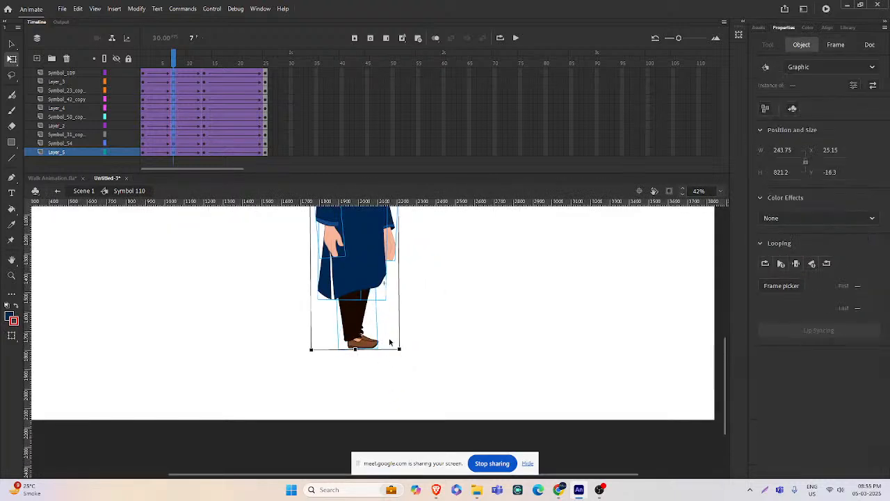
scroll(394, 325, down, 2)
drag(422, 307, 411, 382)
key(Up)
key(Up)
key(Up)
key(Up)
key(Up)
key(Up)
key(Up)
key(Up)
key(Up)
key(Up)
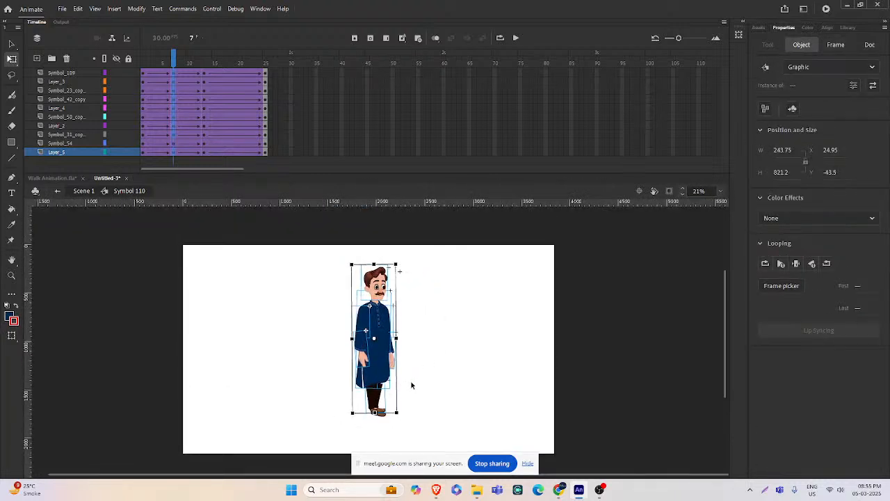
click(427, 362)
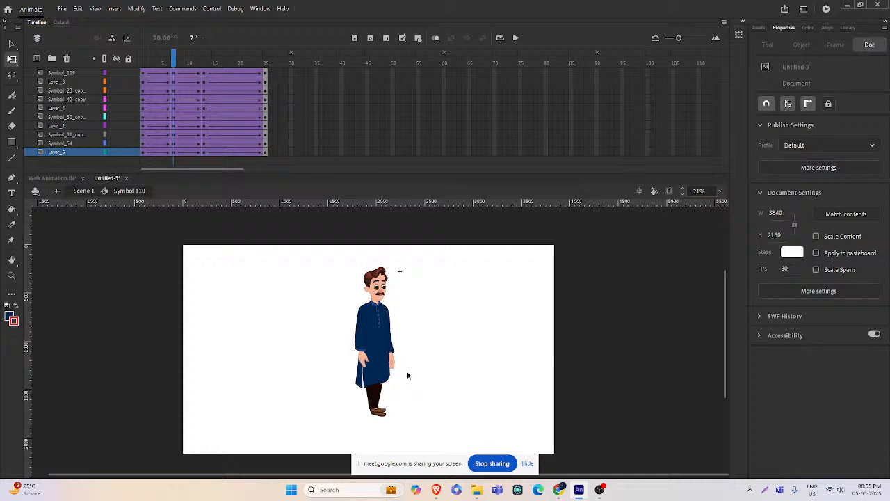
- Compare the two lower legs at frame 7, and undo the leg selections and most of the upward nudges
click(374, 404)
scroll(397, 392, up, 2)
scroll(352, 345, up, 2)
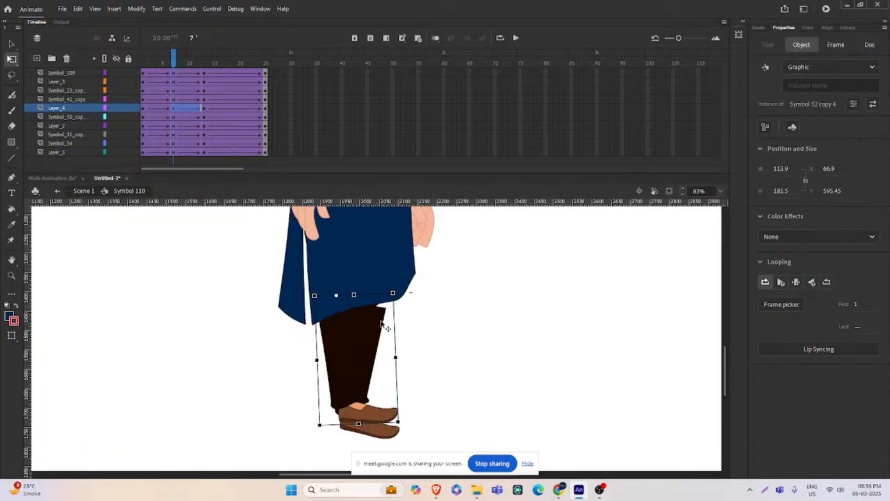
click(387, 322)
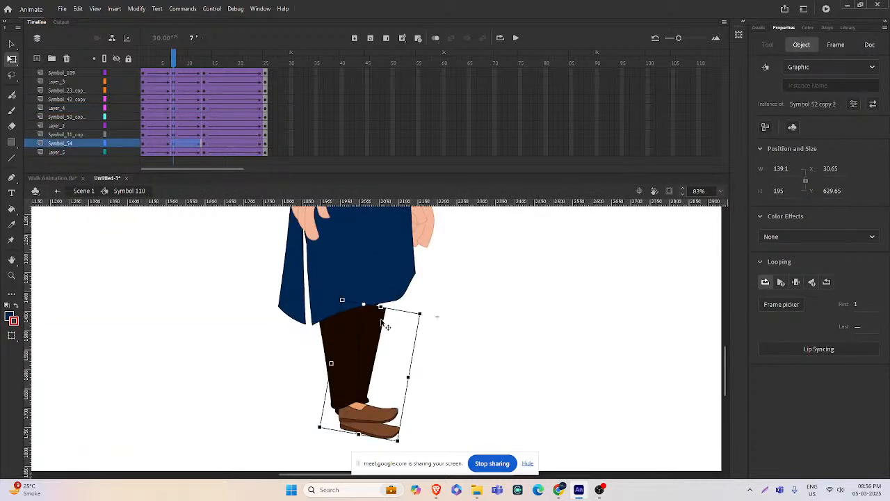
scroll(382, 326, down, 1)
key(ctrl+z)
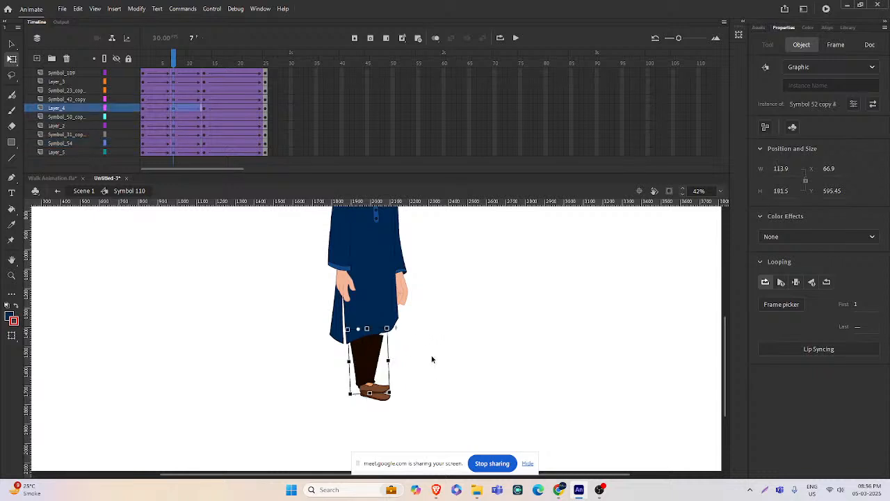
key(ctrl+z)
key(ctrl+z)
key(ctrl+z)
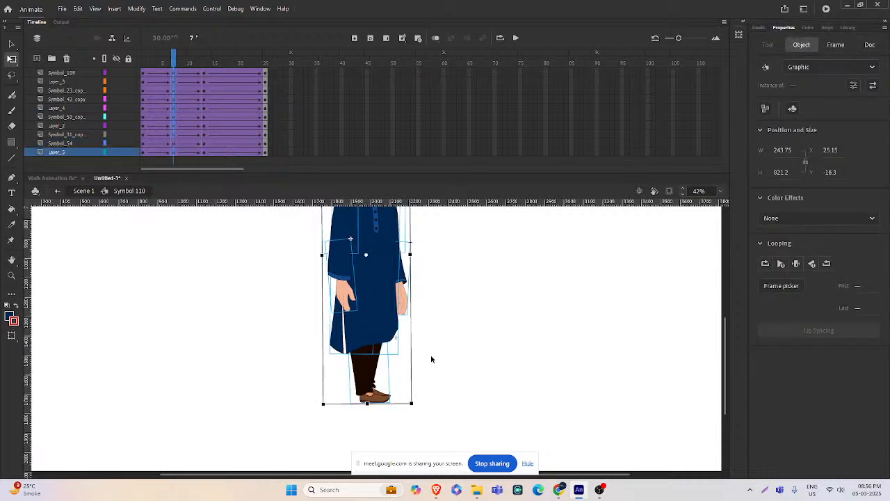
key(ctrl+z)
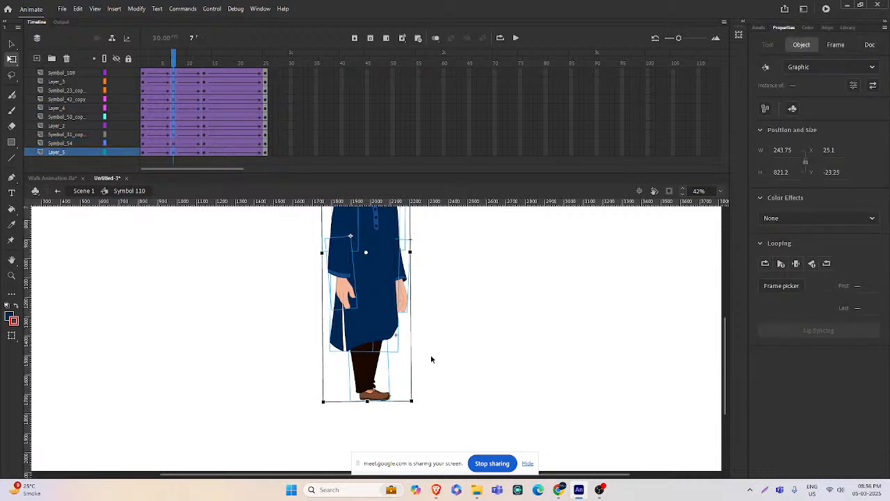
- Nudge the selected body parts slightly up to about Y -27.45 and deselect them
key(Up)
key(Up)
key(Up)
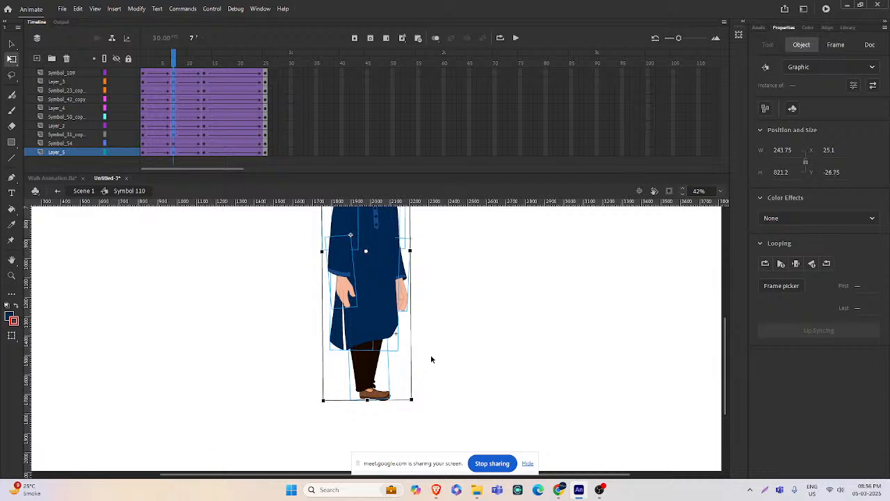
key(Up)
scroll(430, 359, up, 2)
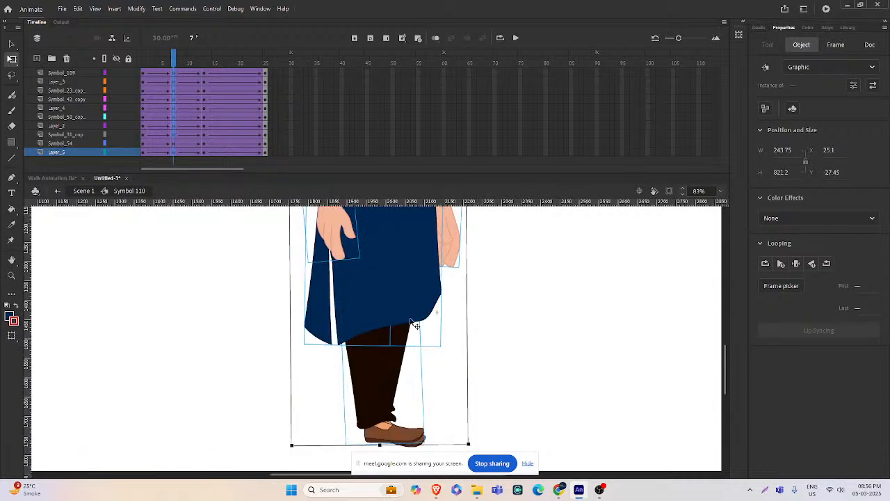
ctrl+alt+click(402, 361)
click(489, 345)
drag(416, 372, 407, 411)
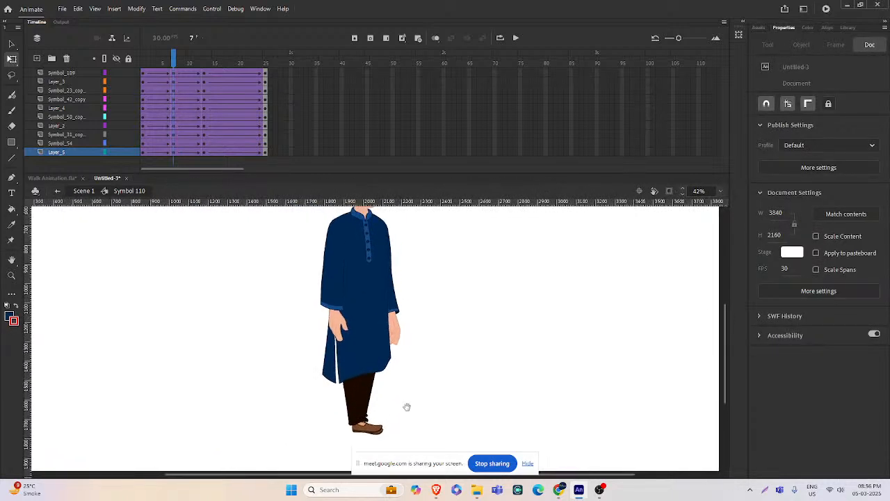
- At frame 7, rotate the lower leg on Layer_4 backward around the knee so the foot lifts behind the body
ctrl+alt+click(390, 388)
drag(386, 379, 386, 402)
click(376, 382)
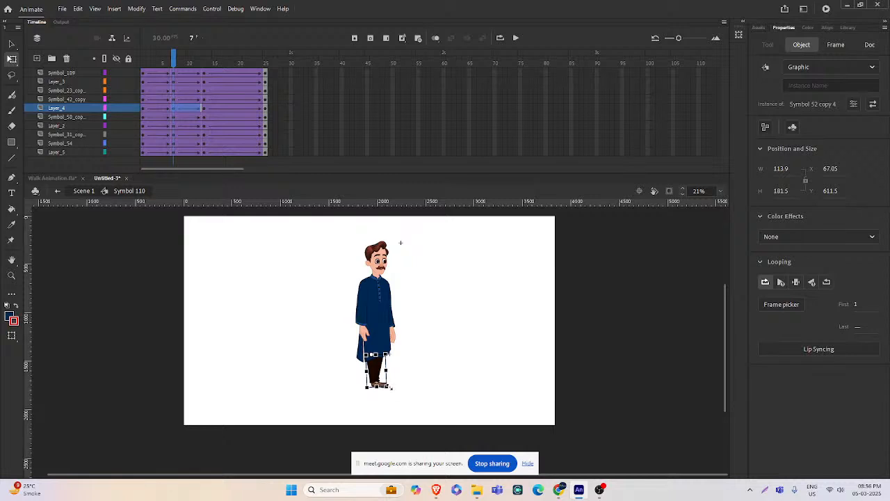
drag(391, 398, 350, 374)
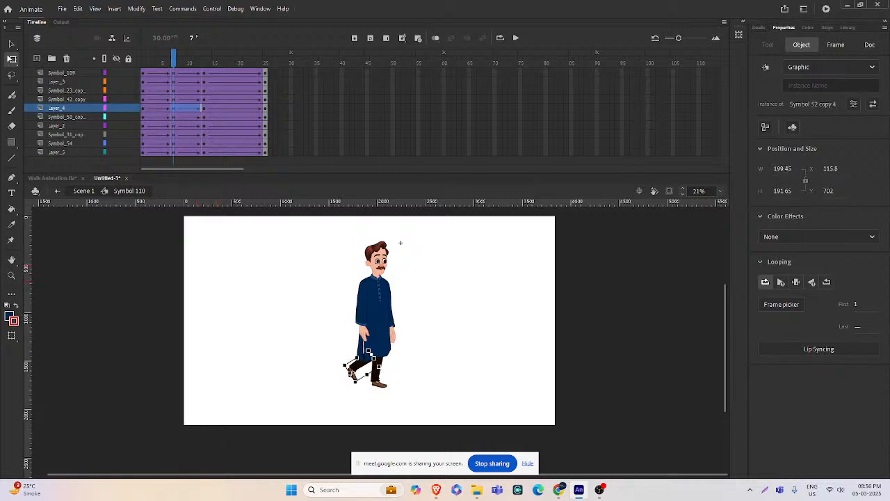
click(484, 331)
- Tilt the head on the Symbol_109 layer slightly backward at frame 7
ctrl+click(389, 260)
click(367, 314)
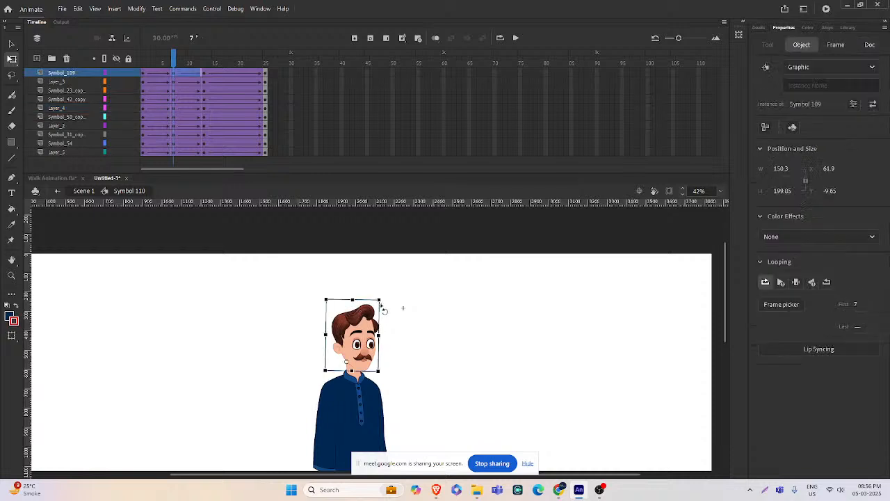
drag(382, 304, 374, 296)
click(402, 356)
ctrl+alt+click(403, 358)
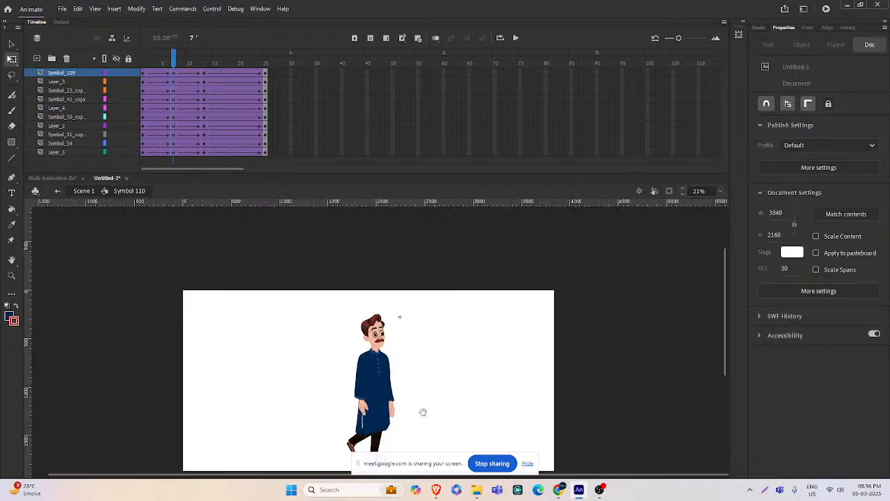
drag(423, 412, 407, 391)
- Scrub through the walk to frame 19 and insert keyframes on all layers there
ctrl+click(385, 390)
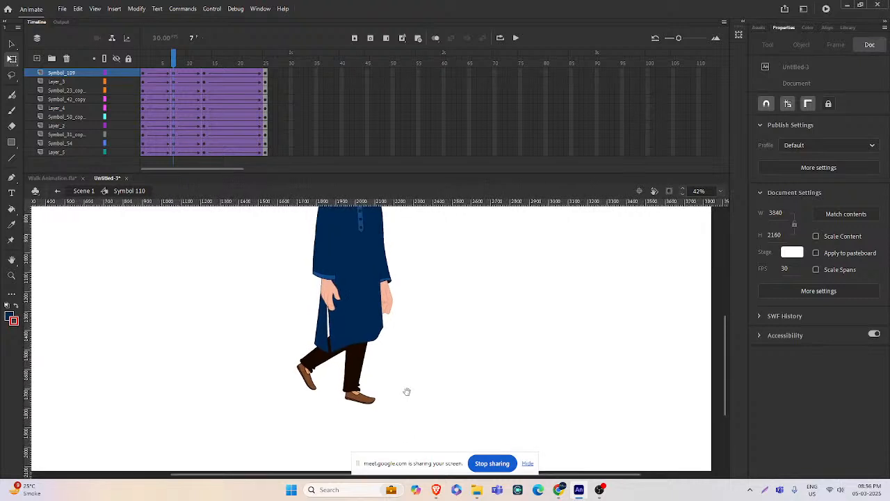
ctrl+alt+click(357, 343)
drag(426, 306, 427, 325)
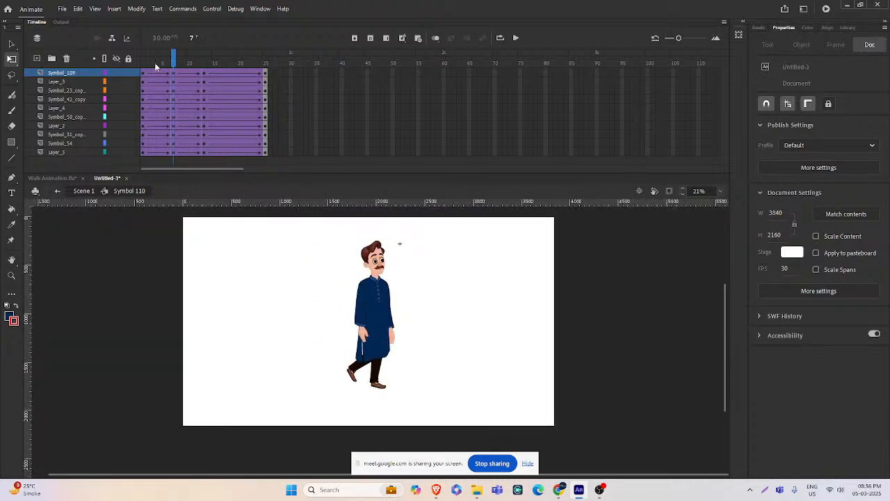
drag(171, 64, 219, 83)
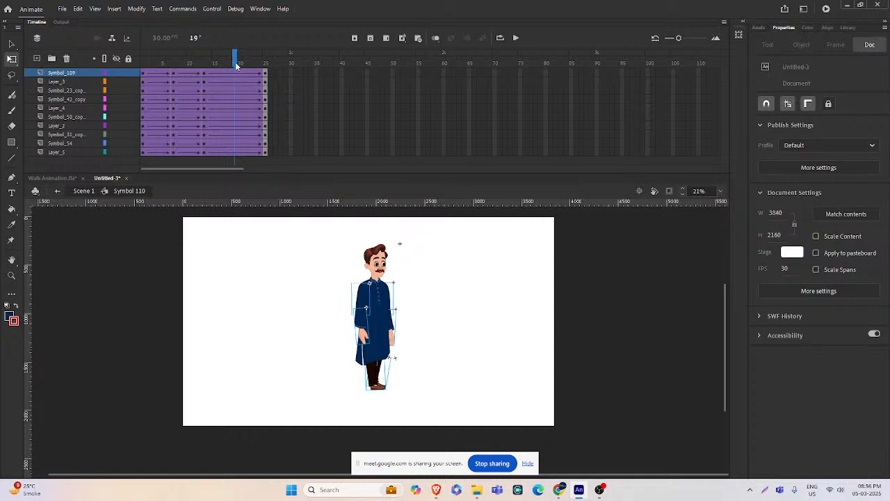
click(235, 61)
key(F6)
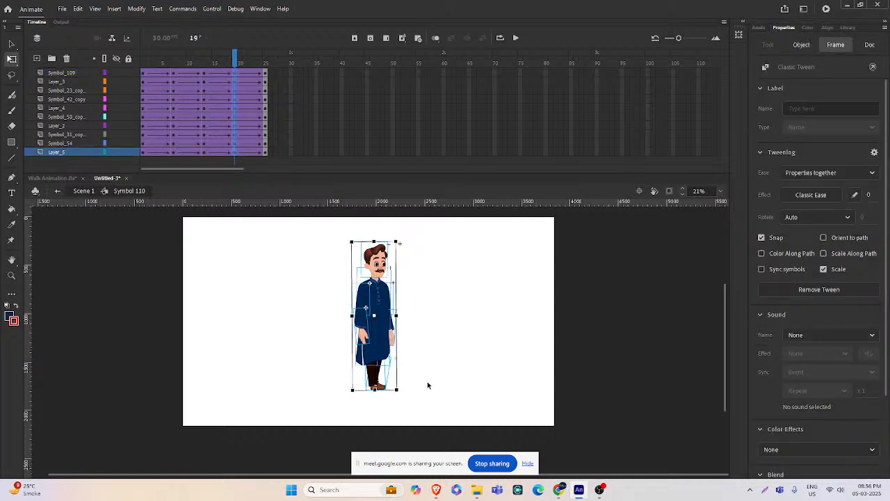
- At frame 19, select every body part except the lower leg on Layer_4 and nudge the selection up to about Y -38
click(436, 394)
ctrl+click(392, 371)
click(357, 346)
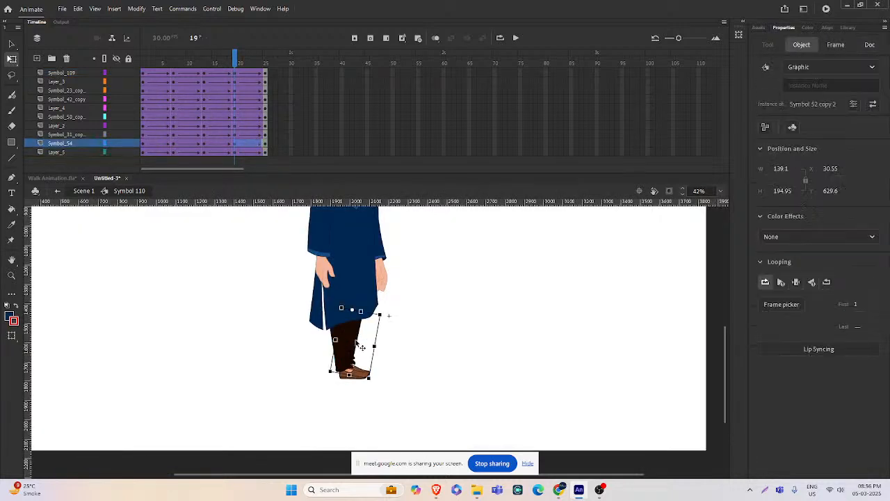
drag(382, 322, 383, 350)
ctrl+alt+click(371, 355)
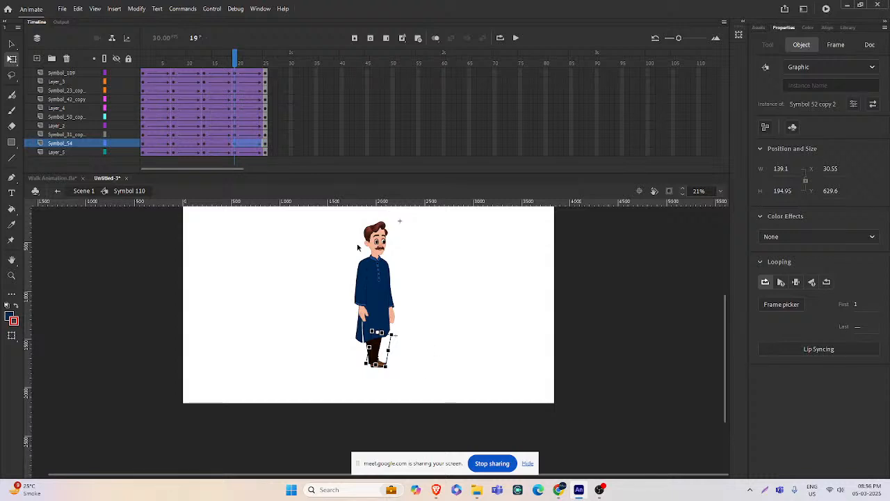
drag(338, 222, 444, 394)
shift+click(375, 350)
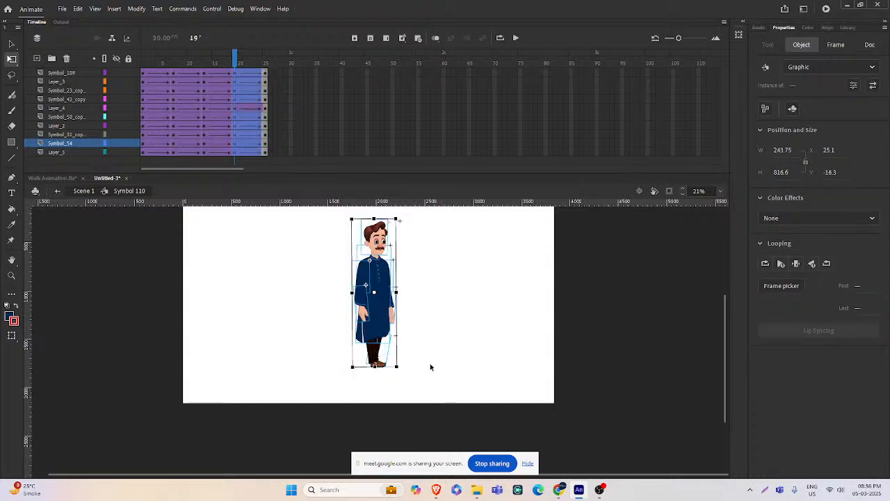
key(shift+Up)
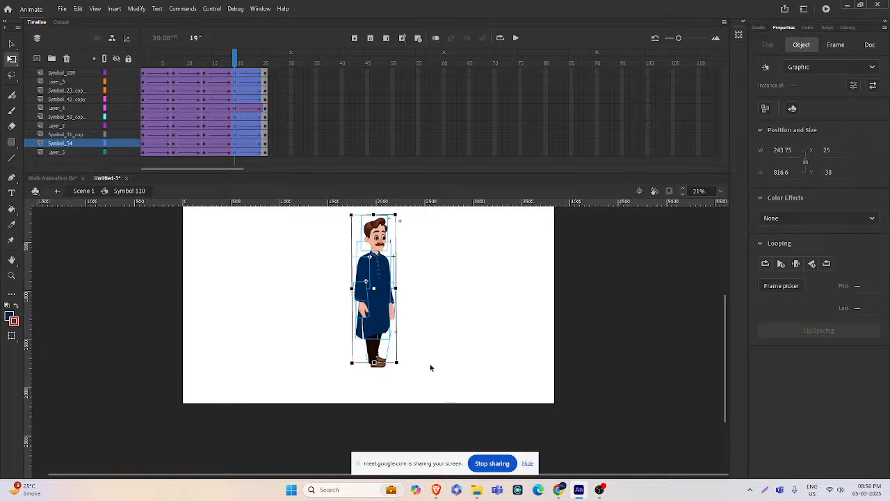
- At frame 19, rotate the lower leg on the Symbol_54 layer backward around the knee so the foot lifts behind the body
click(436, 337)
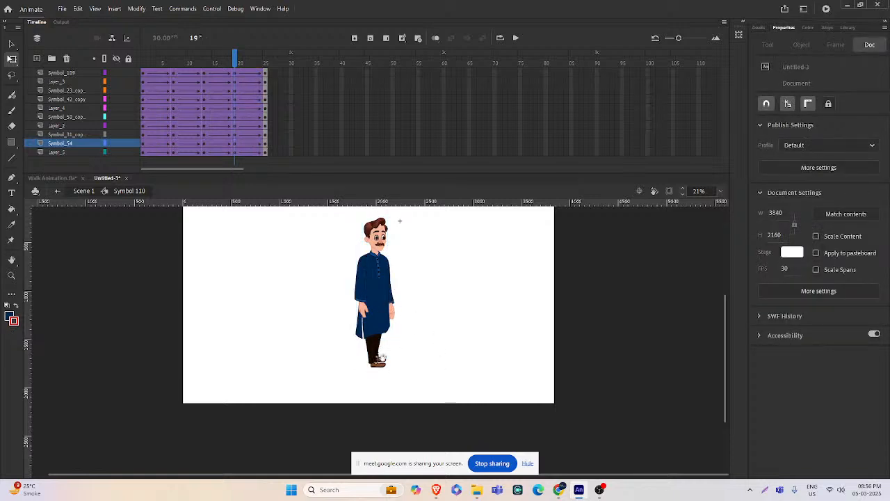
drag(391, 331, 395, 350)
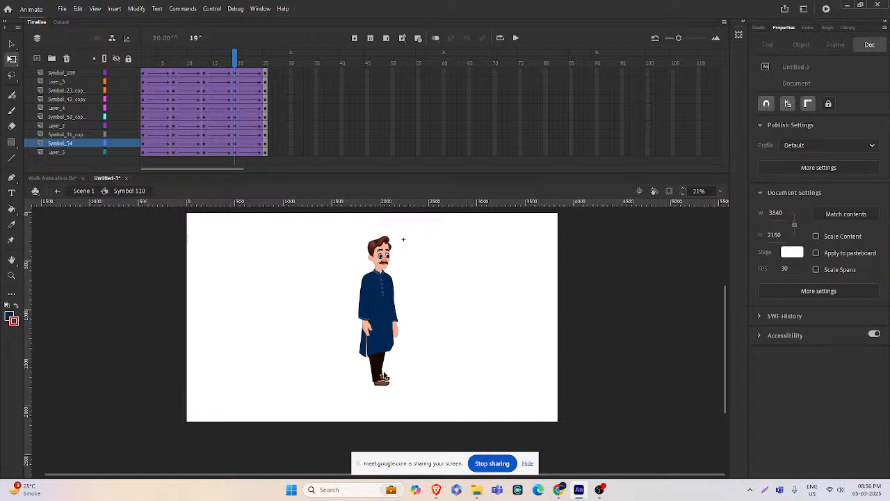
click(385, 369)
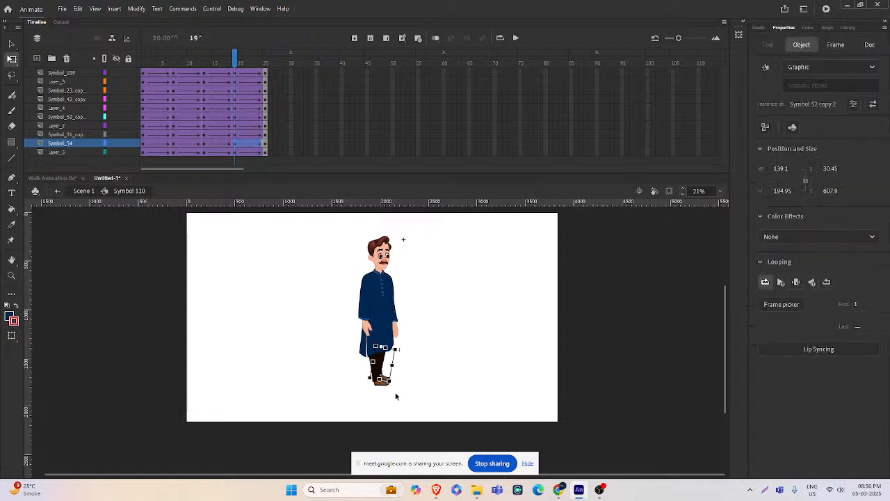
scroll(398, 395, up, 2)
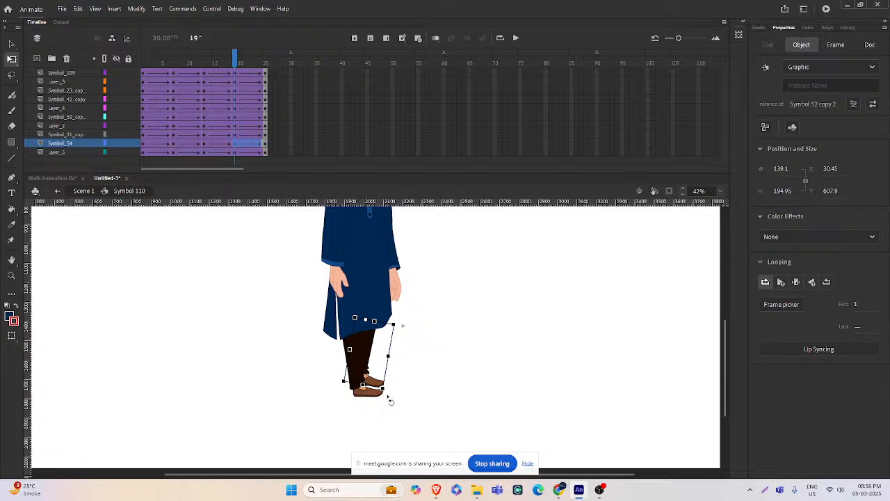
drag(392, 399, 324, 374)
click(437, 341)
scroll(379, 338, up, 2)
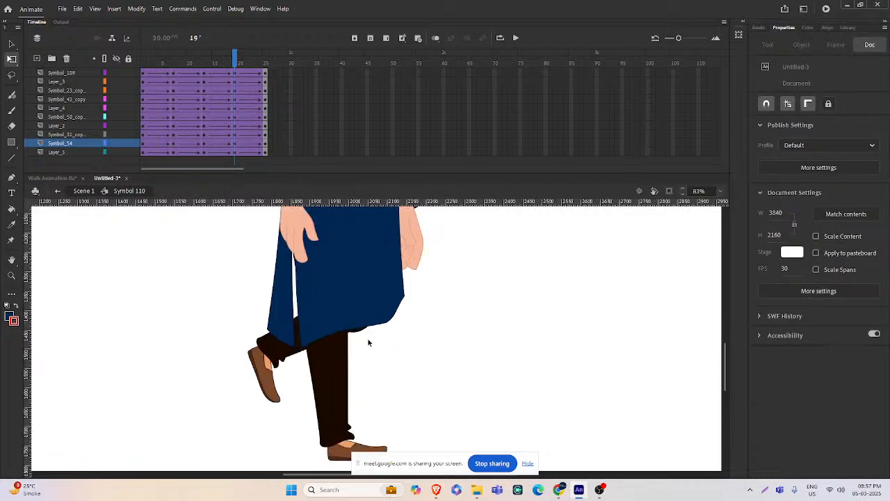
- Move the raised lower leg on the Symbol_54 layer down to Y 687.55 so its knee lines up with the trouser edge
click(288, 356)
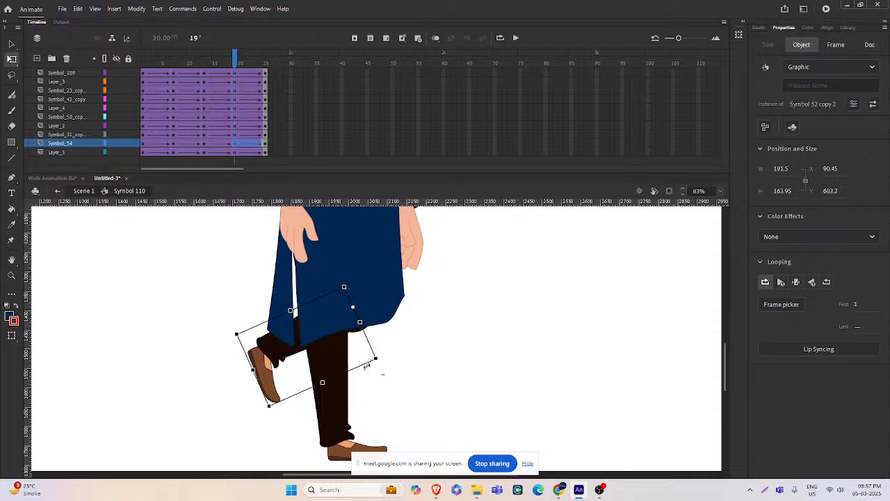
scroll(373, 341, up, 4)
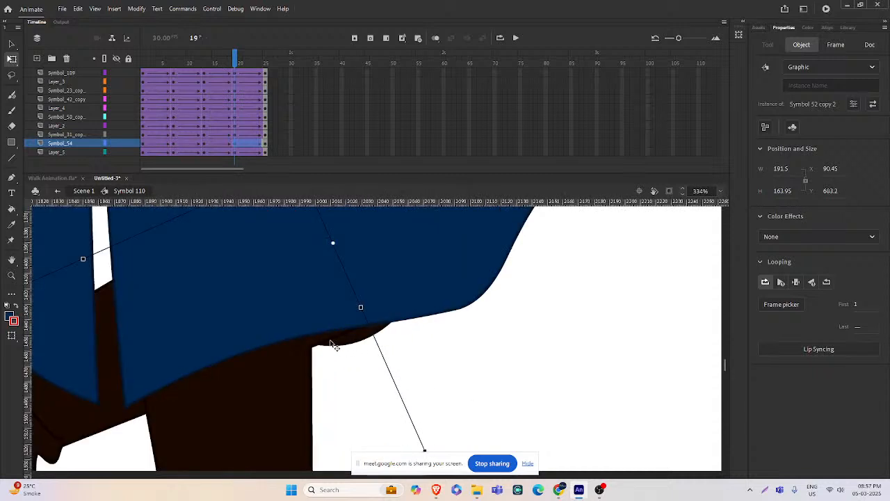
drag(333, 346, 333, 357)
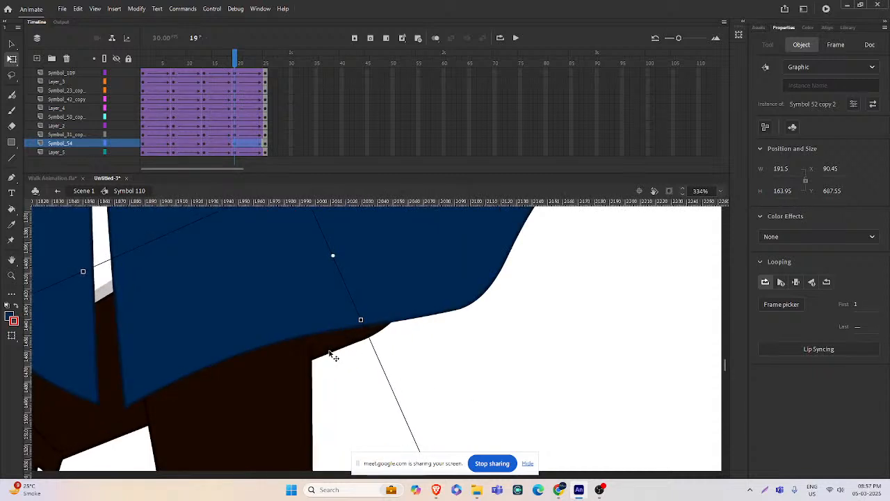
scroll(429, 352, down, 4)
click(465, 346)
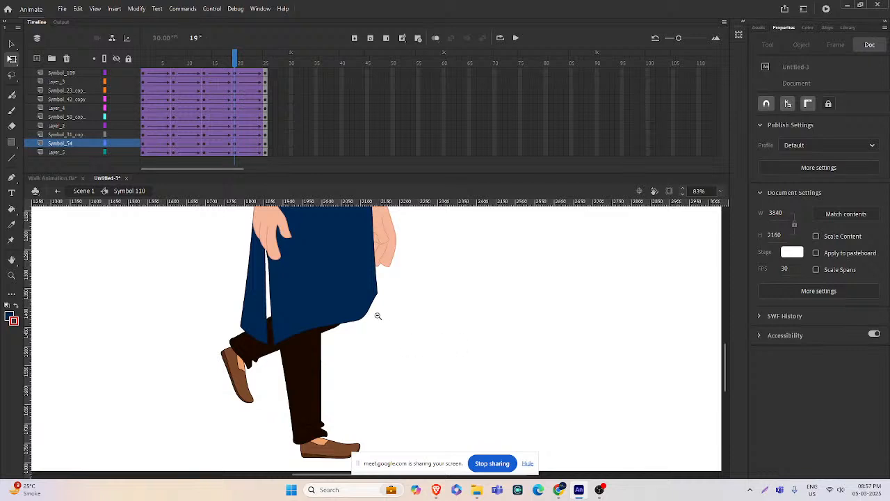
- Tilt the head on the Symbol_109 layer slightly backward at frame 19
scroll(378, 316, down, 5)
scroll(425, 336, up, 2)
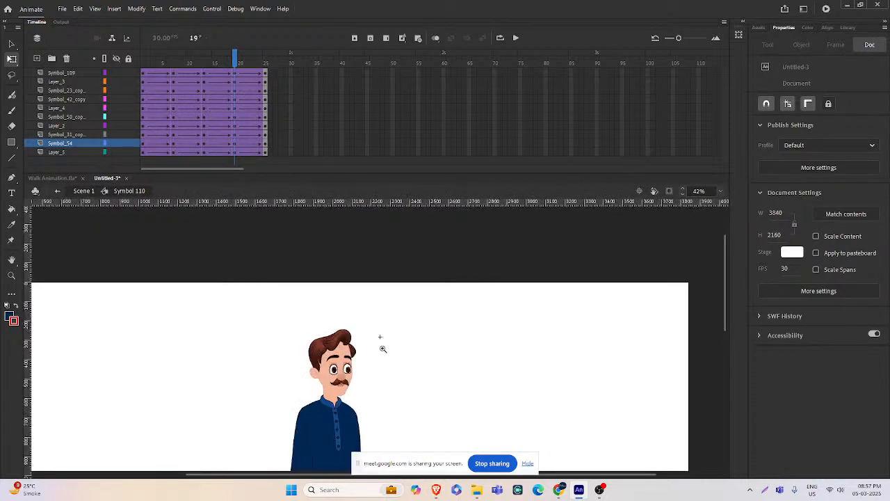
scroll(383, 348, up, 2)
click(334, 314)
drag(332, 302, 319, 288)
click(370, 367)
scroll(395, 391, down, 5)
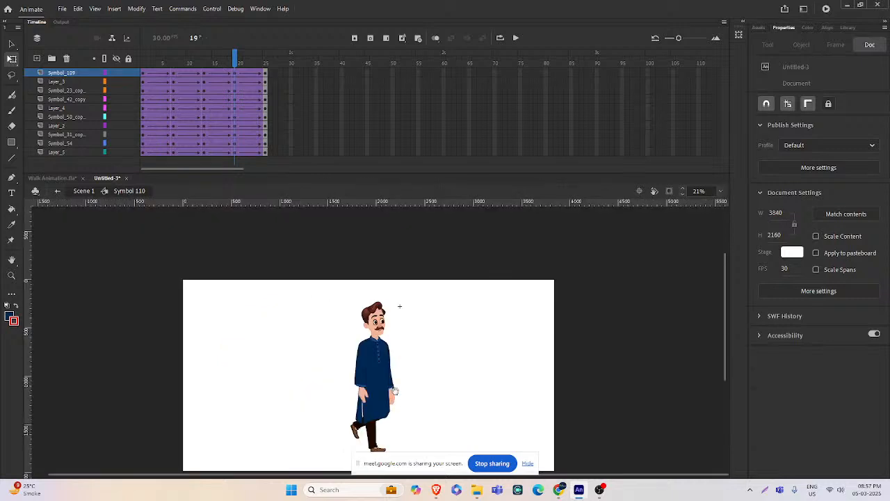
scroll(395, 391, down, 2)
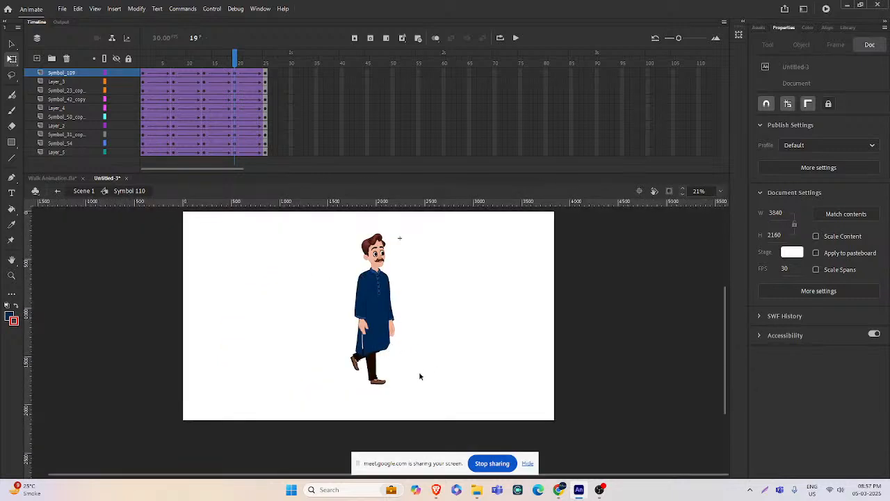
- At frame 7, nudge the lower leg on Layer_4 to X 112.45, Y 703.85 to close the uneven knee joint
scroll(397, 361, up, 4)
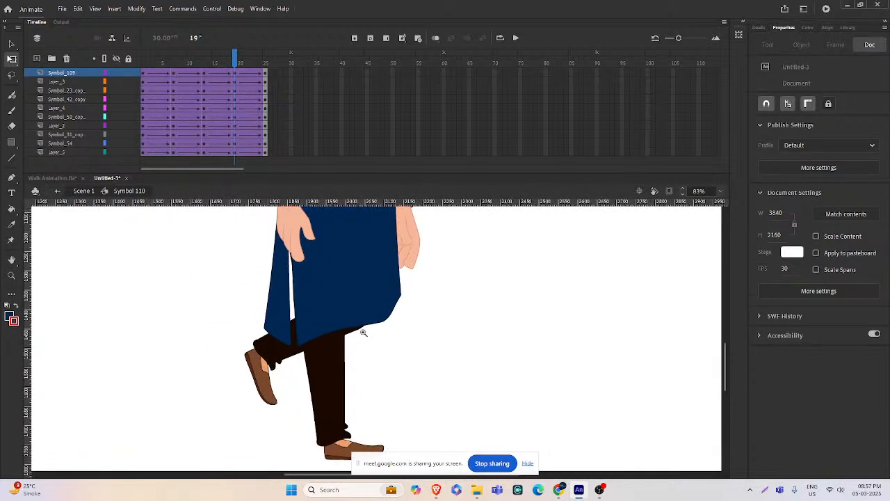
scroll(360, 332, up, 2)
scroll(386, 352, down, 2)
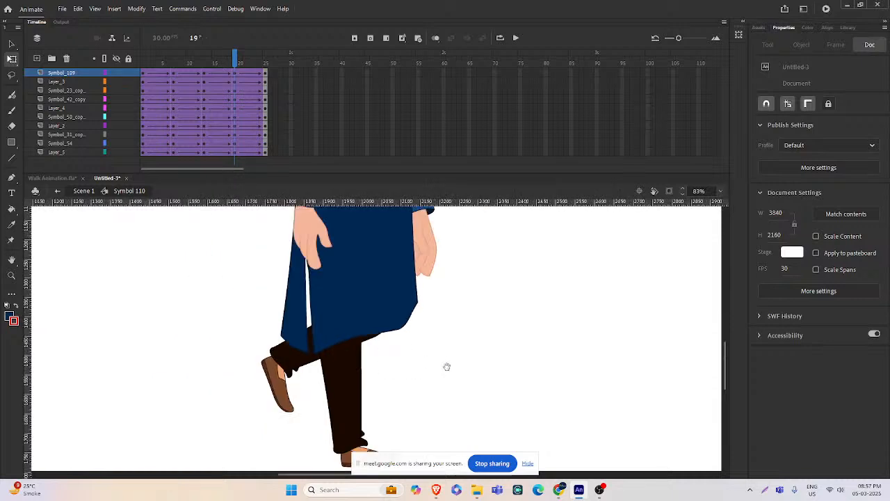
drag(239, 69, 174, 94)
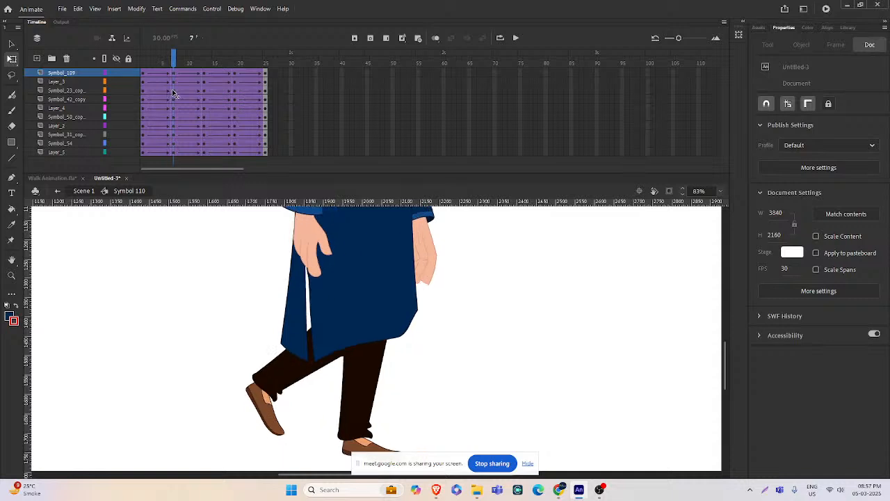
key(z)
click(342, 359)
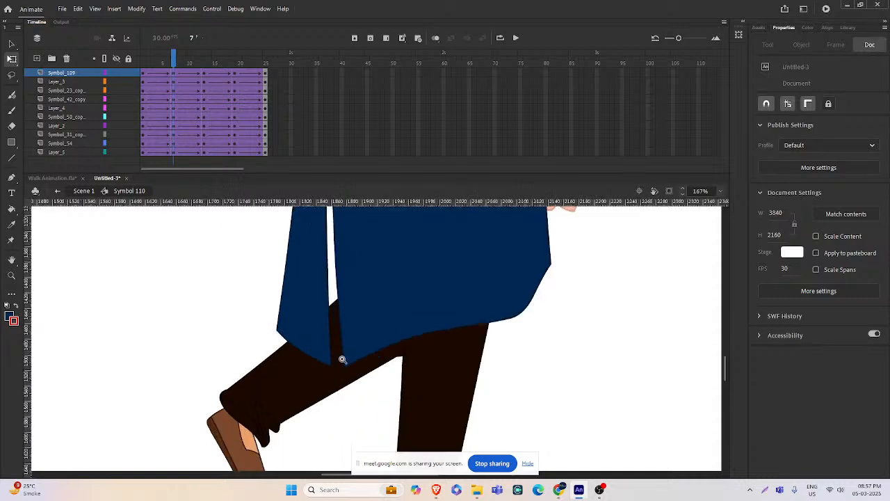
click(392, 393)
key(v)
click(370, 281)
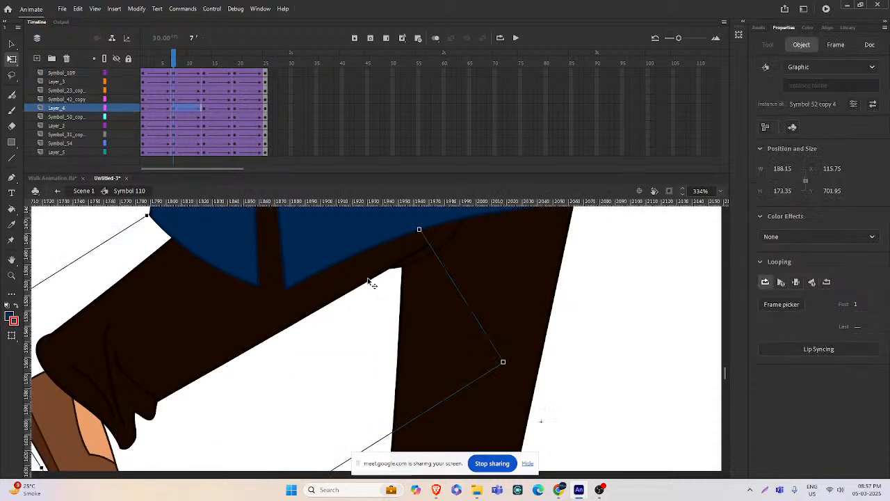
key(Right)
key(Right)
key(Right)
key(Right)
key(Down)
key(Down)
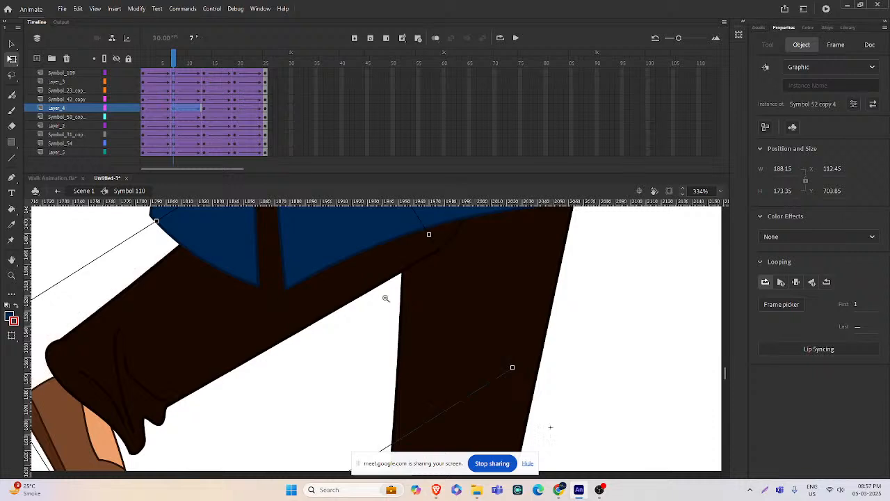
key(ctrl+minus)
key(ctrl+minus)
click(436, 332)
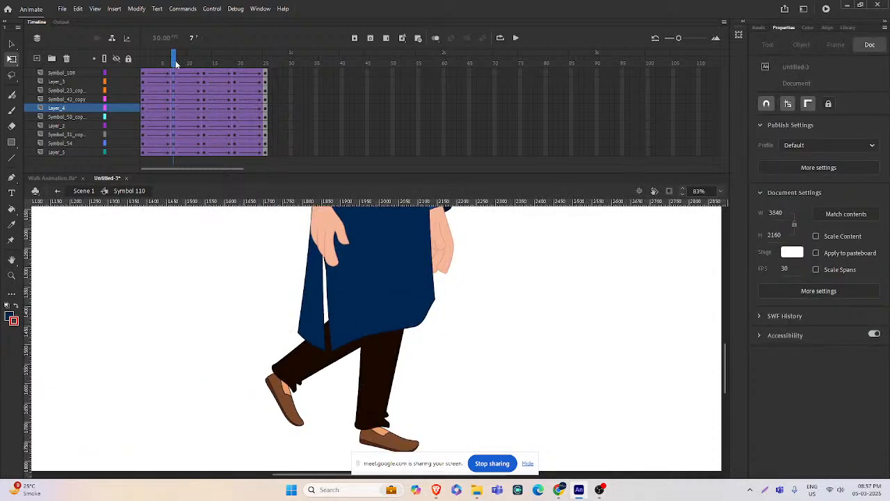
- Step through the frames after frame 7 and scrub back to frame 1 to check the leg motion
key(period)
key(period)
key(period)
drag(194, 79, 143, 112)
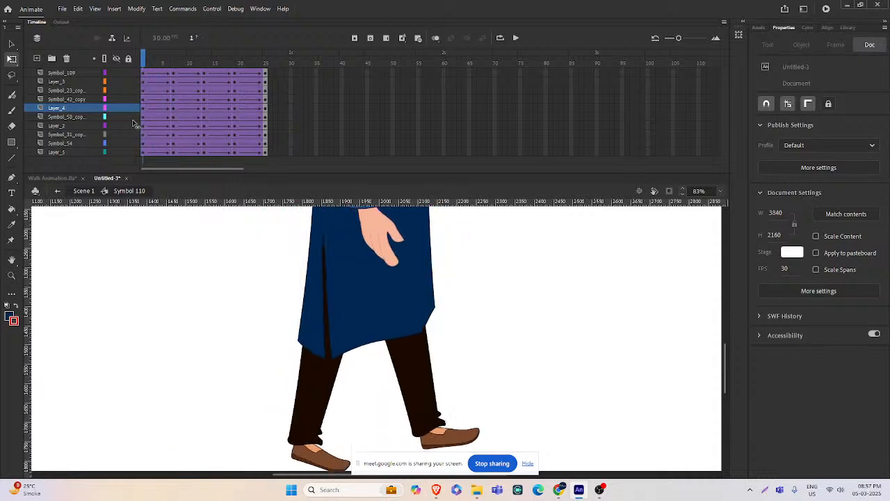
- Exit to Scene 1, test the movie to review the walk cycle, and close the preview
click(430, 306)
alt+click(461, 319)
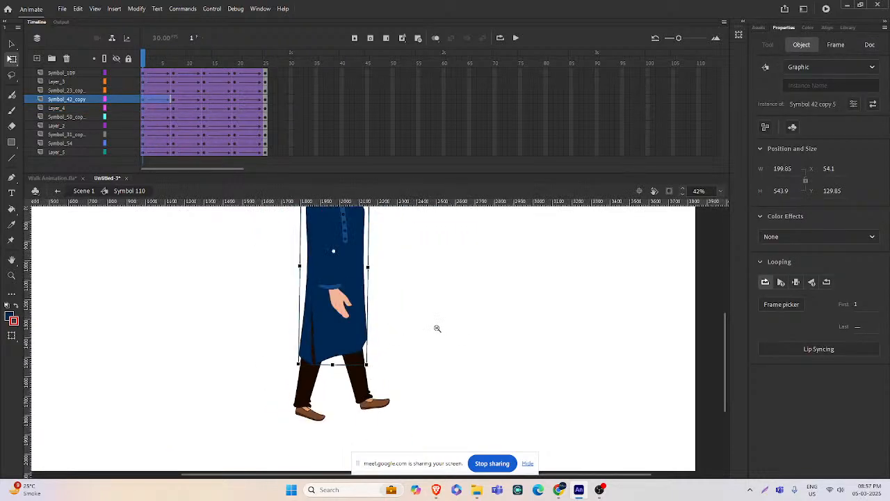
alt+click(437, 324)
double_click(447, 307)
click(480, 292)
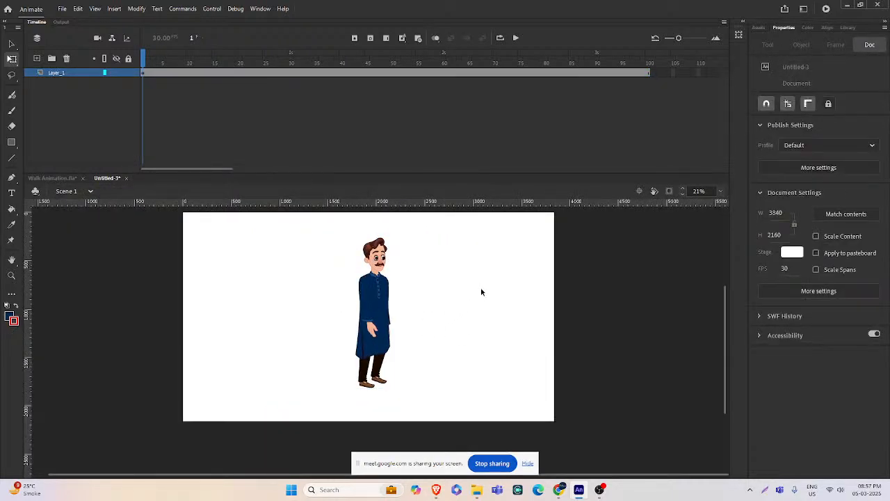
key(ctrl+Return)
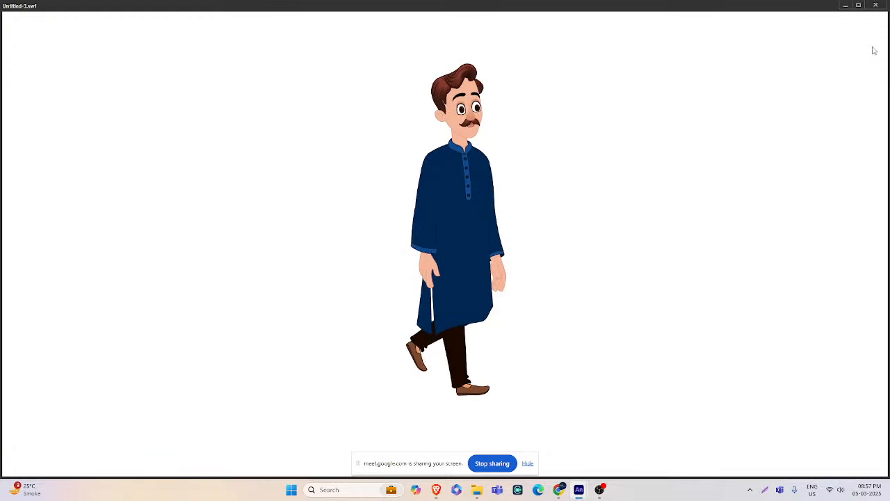
click(876, 5)
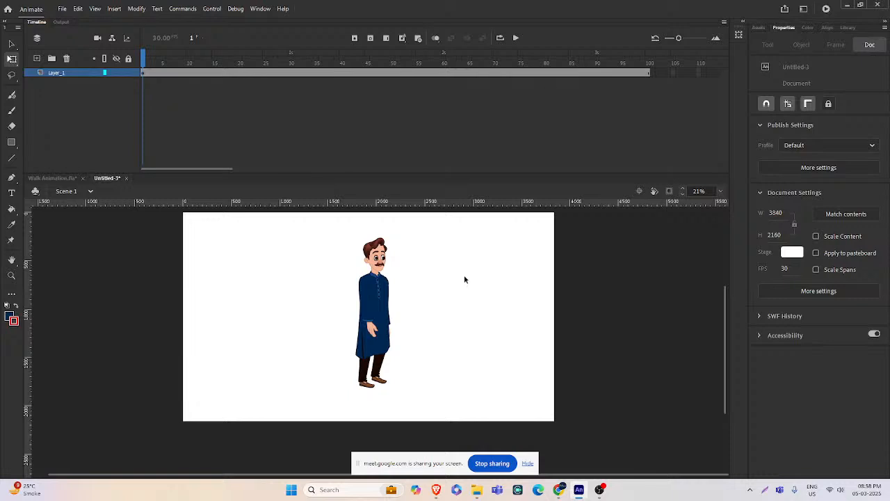
- Reopen Symbol 110 for editing and enlarge the timeline area downward
double_click(376, 304)
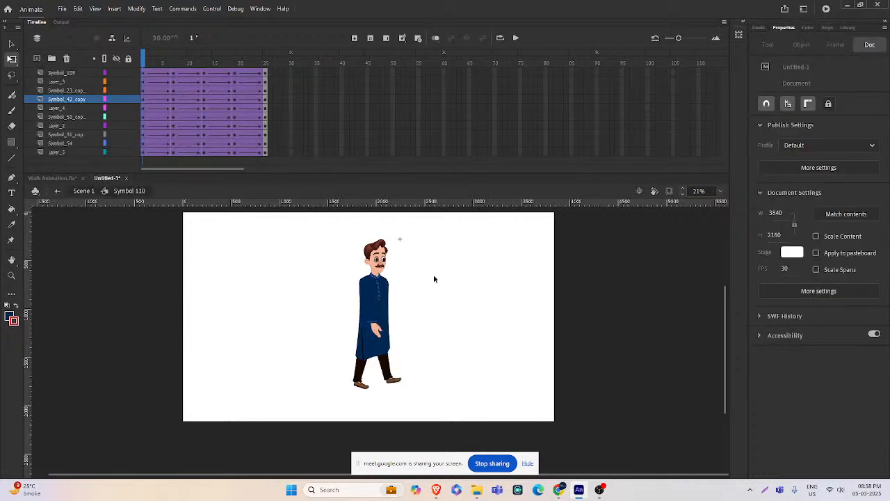
drag(261, 174, 265, 228)
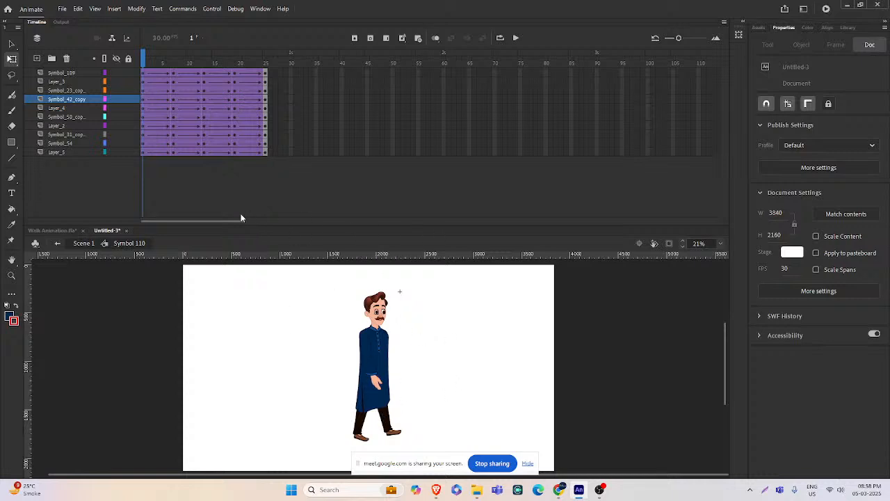
drag(224, 222, 190, 230)
drag(332, 282, 449, 448)
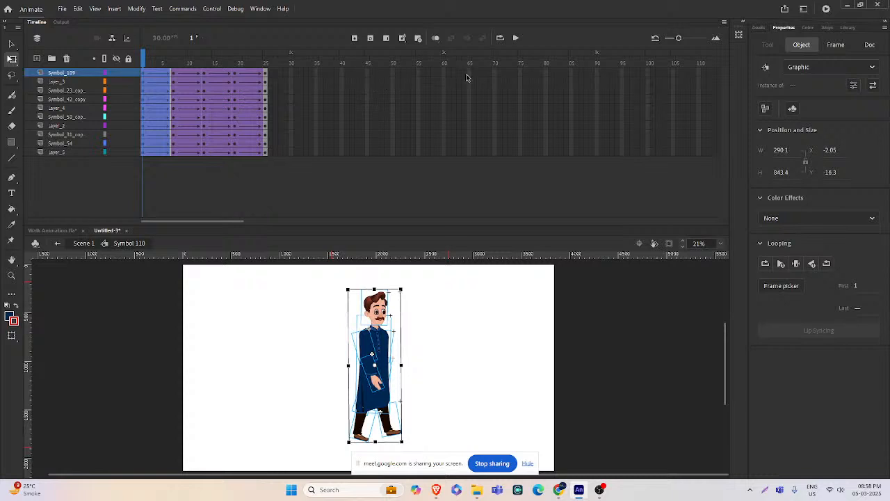
click(453, 320)
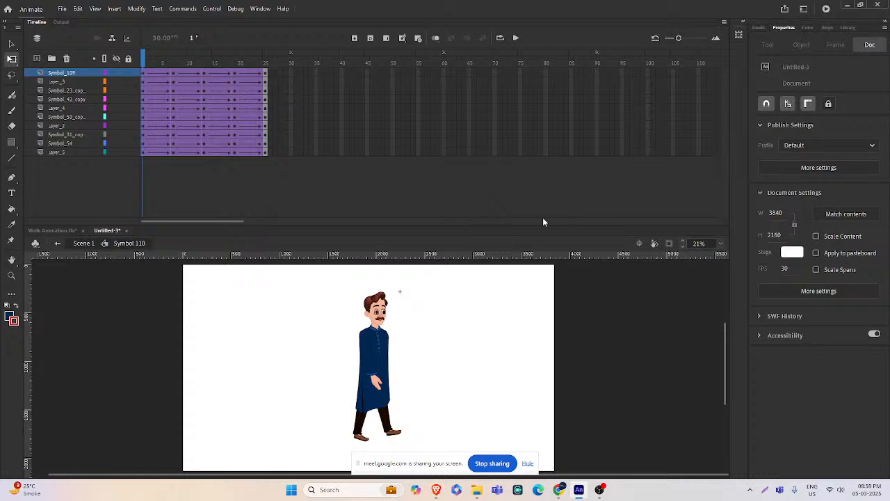
ctrl+alt+click(487, 316)
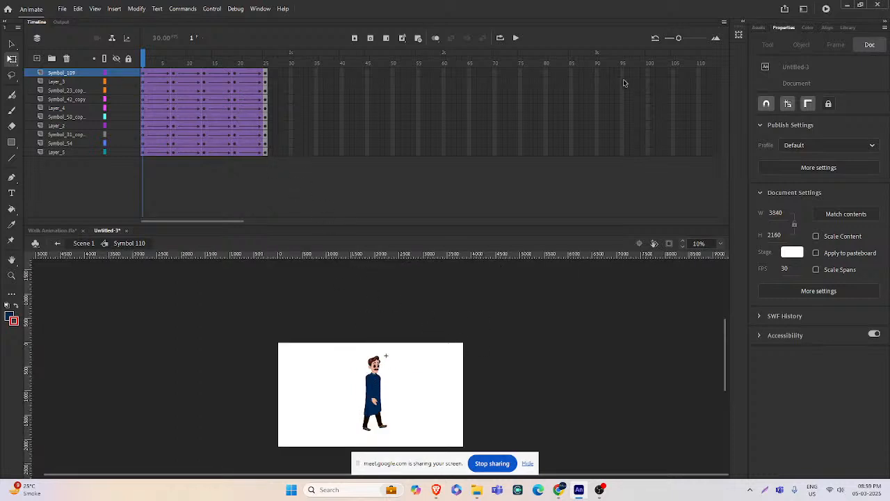
double_click(421, 390)
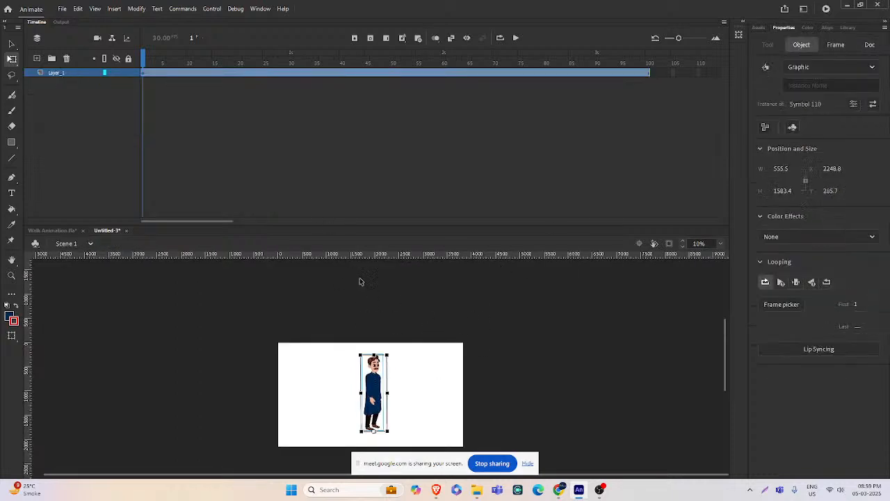
ctrl+click(379, 388)
double_click(368, 351)
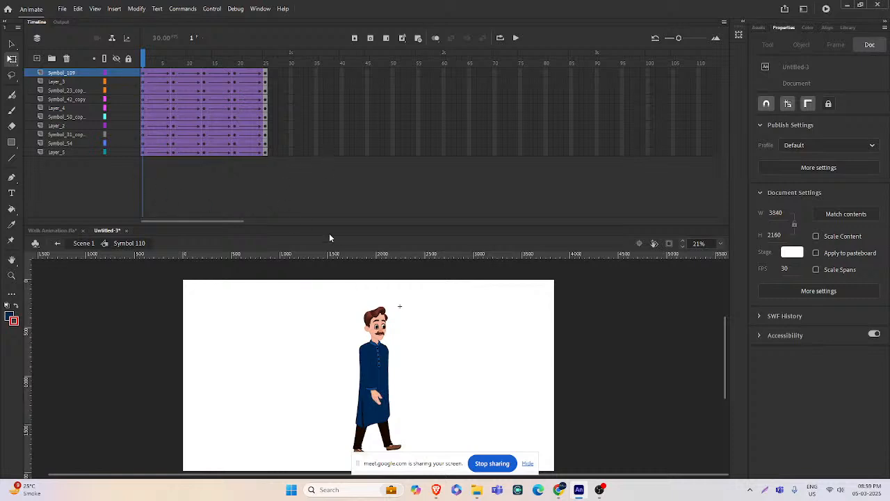
double_click(411, 321)
click(448, 314)
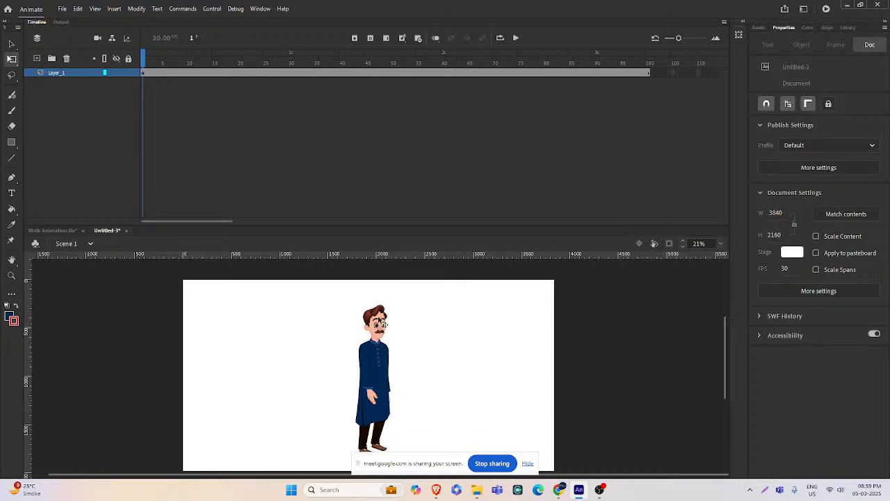
click(382, 374)
double_click(382, 373)
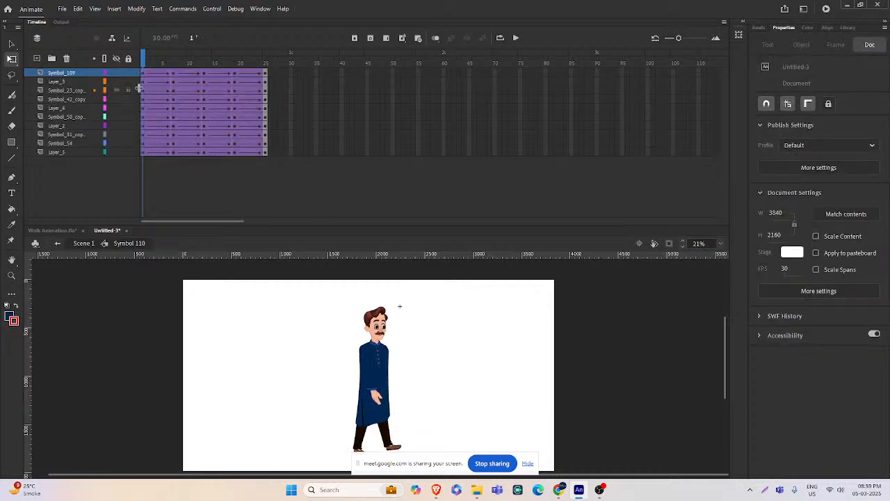
drag(429, 293, 330, 458)
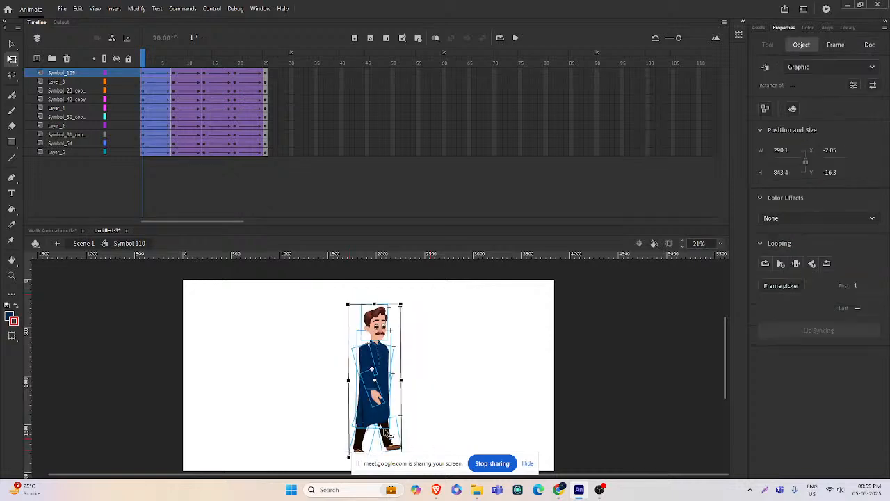
click(450, 389)
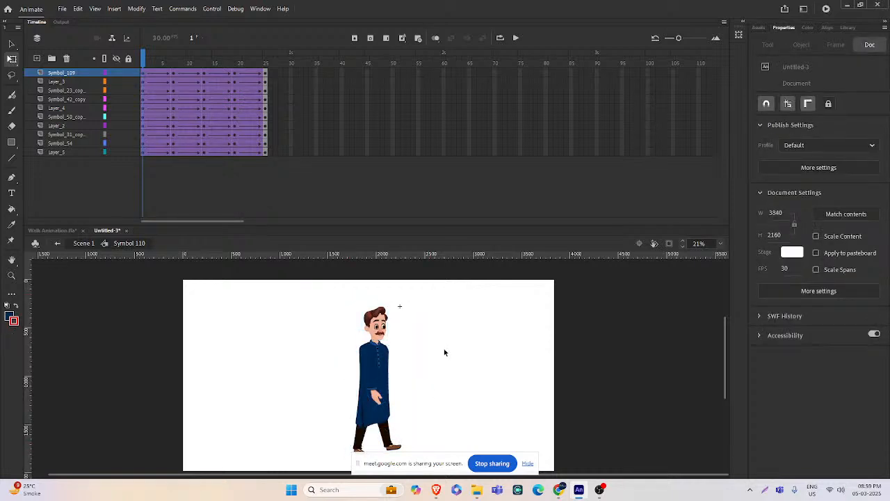
- Switch between Scene 1 and Symbol 110 to compare the character's pose on the main timeline with the symbol's first frames
double_click(443, 352)
click(453, 334)
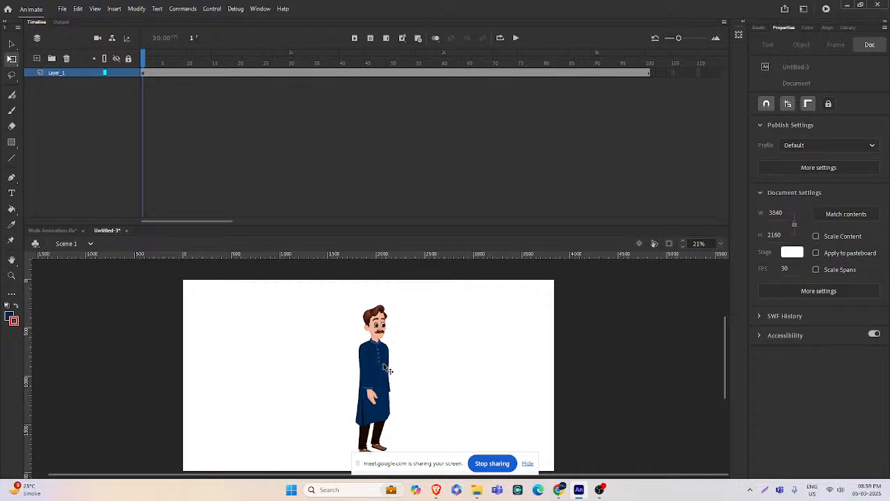
double_click(380, 338)
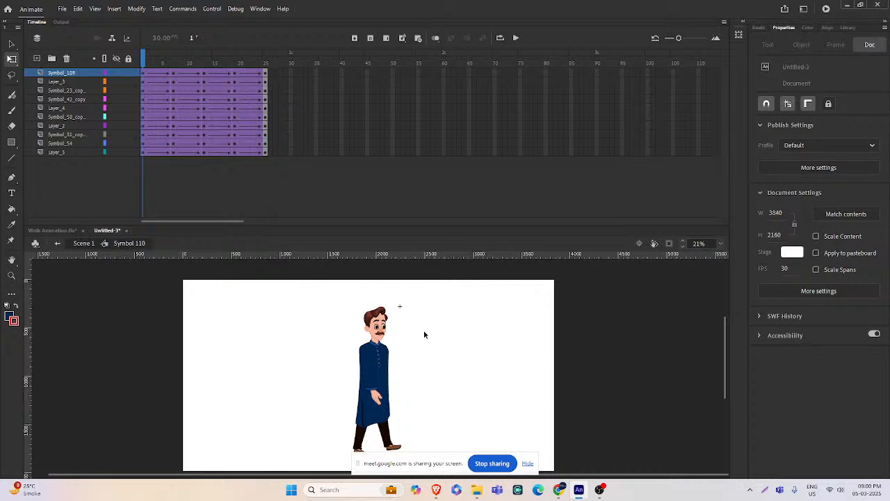
click(154, 62)
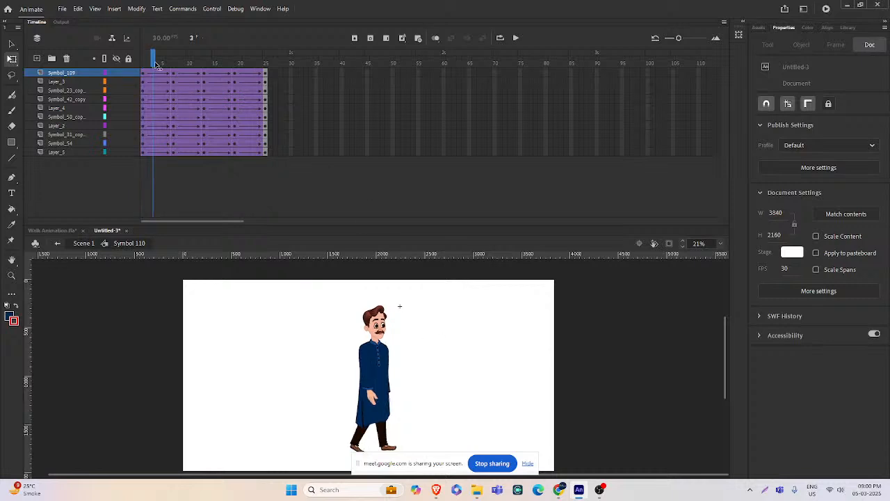
double_click(413, 312)
click(407, 306)
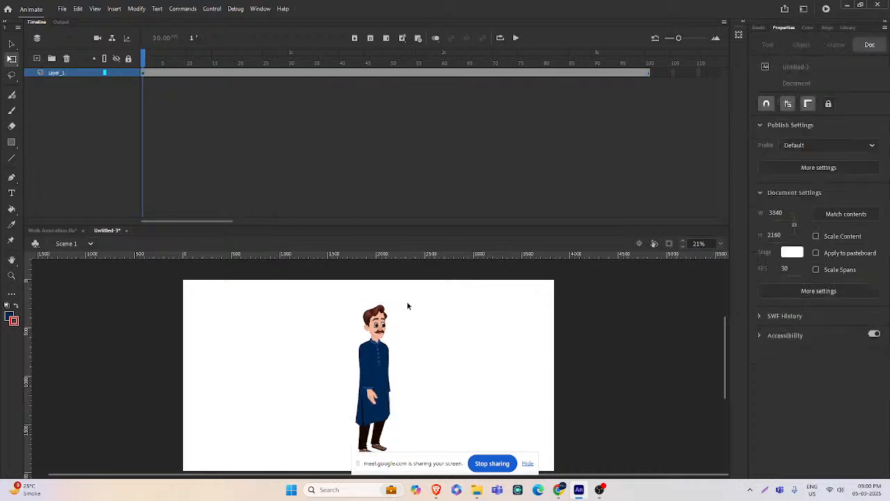
click(384, 327)
key(ctrl+minus)
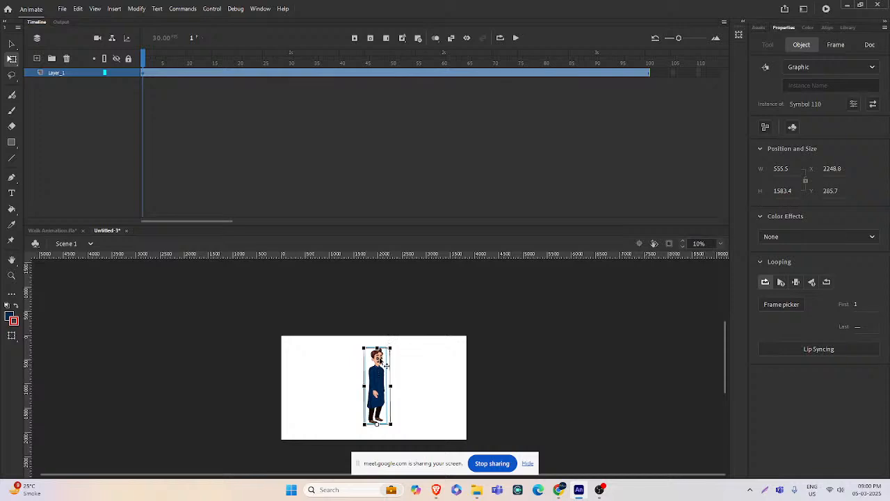
double_click(384, 363)
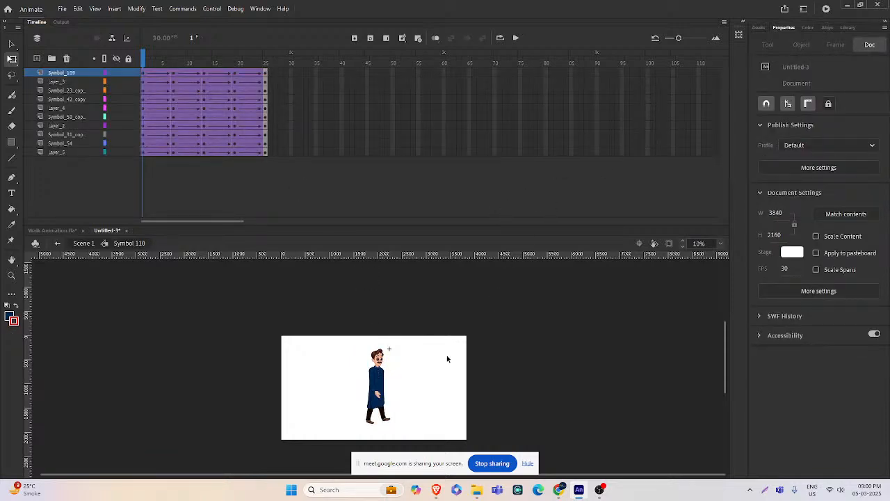
double_click(429, 345)
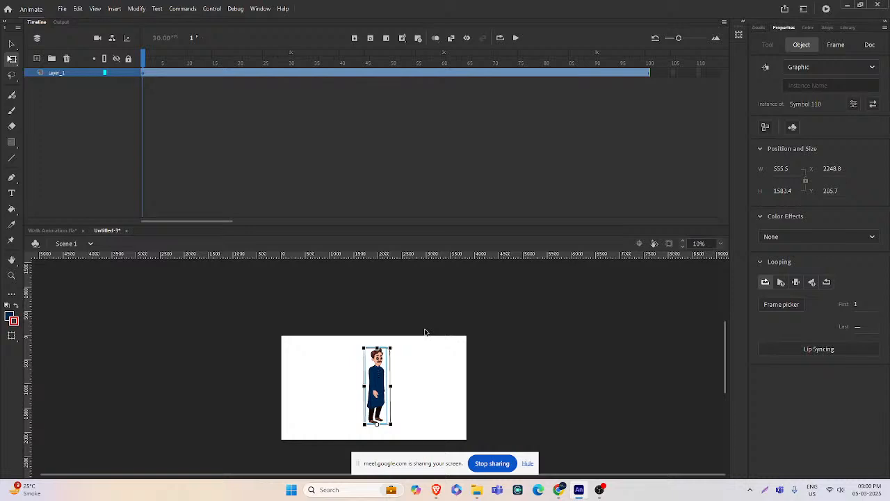
click(415, 366)
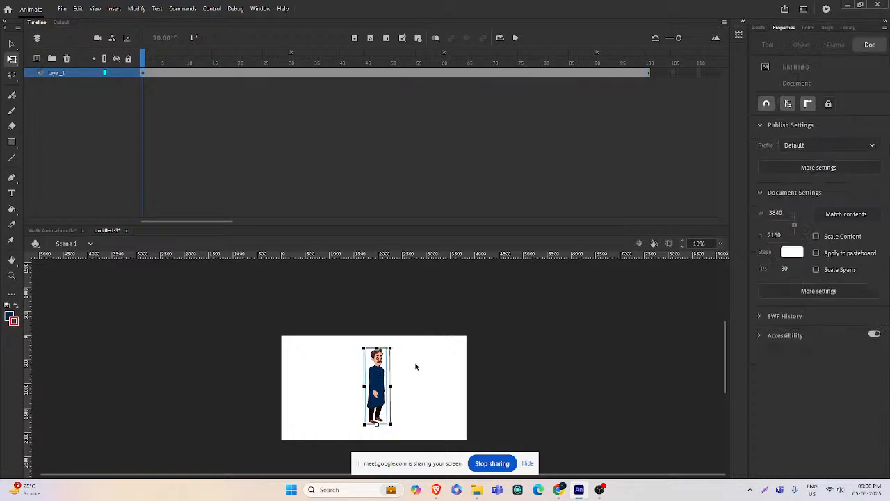
- Add a new layer in Scene 1, paste a copy of the Symbol 110 instance on it and place it beside the original
click(380, 371)
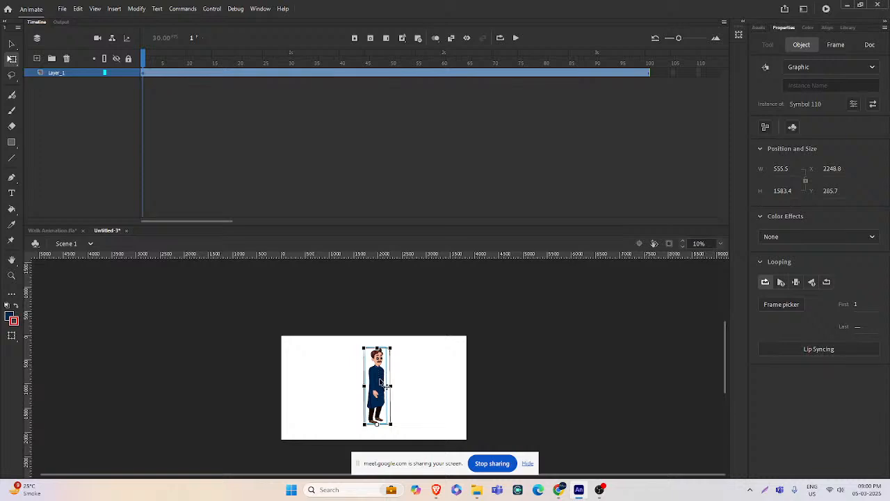
key(ctrl+shift+l)
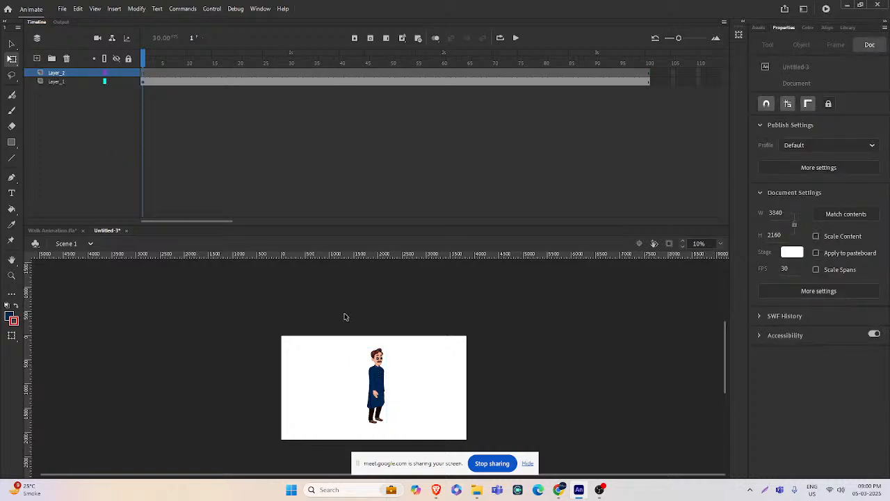
key(ctrl+shift+v)
drag(385, 372, 431, 375)
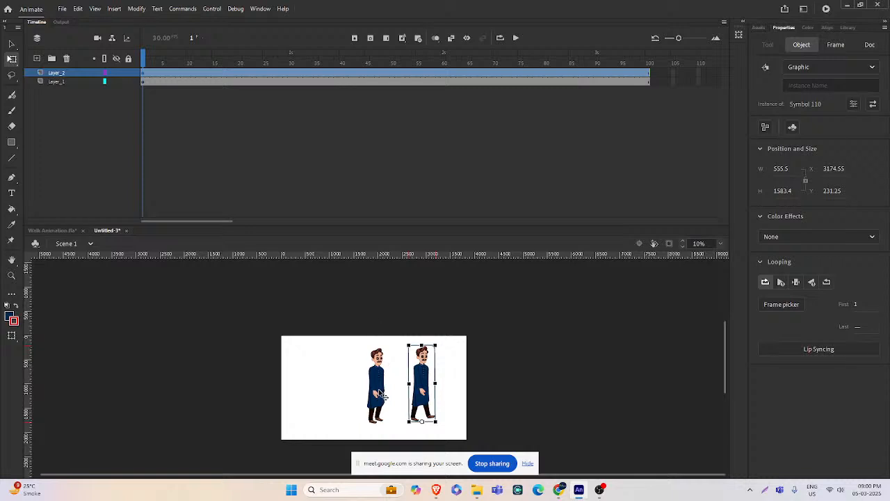
- Select each character instance in turn to compare them, and delete Layer_2 with the duplicate
drag(357, 342, 397, 417)
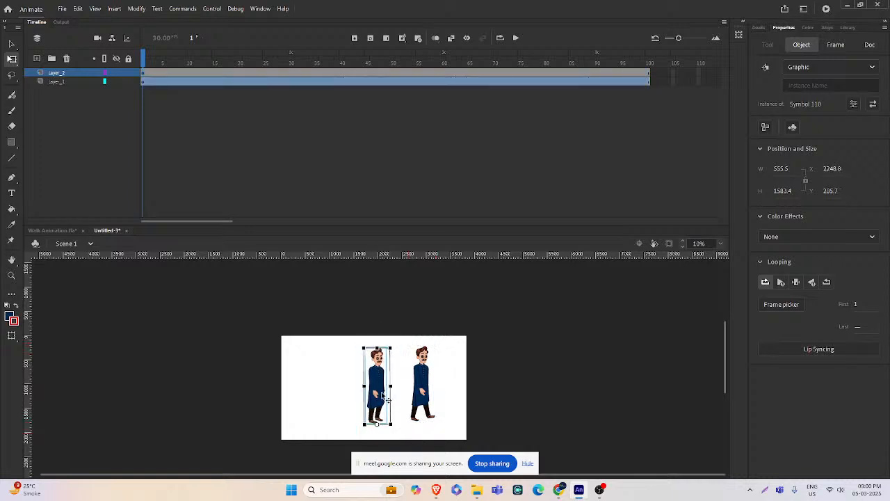
click(424, 393)
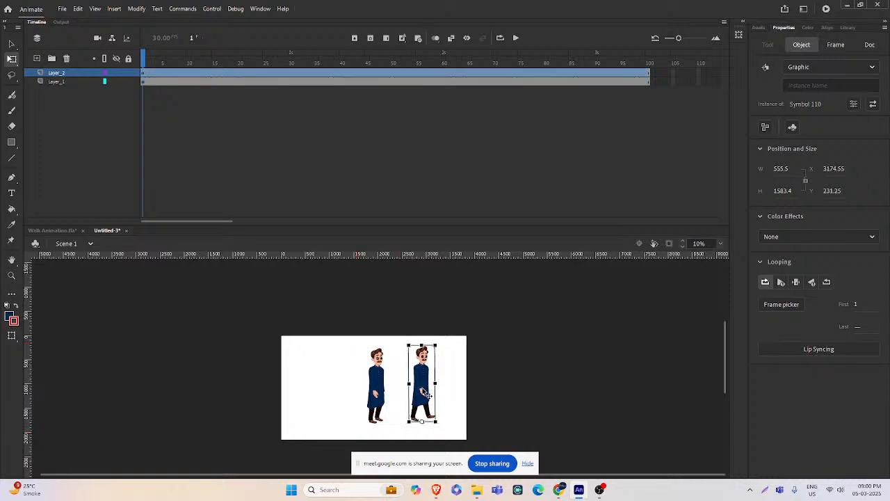
click(77, 73)
click(66, 58)
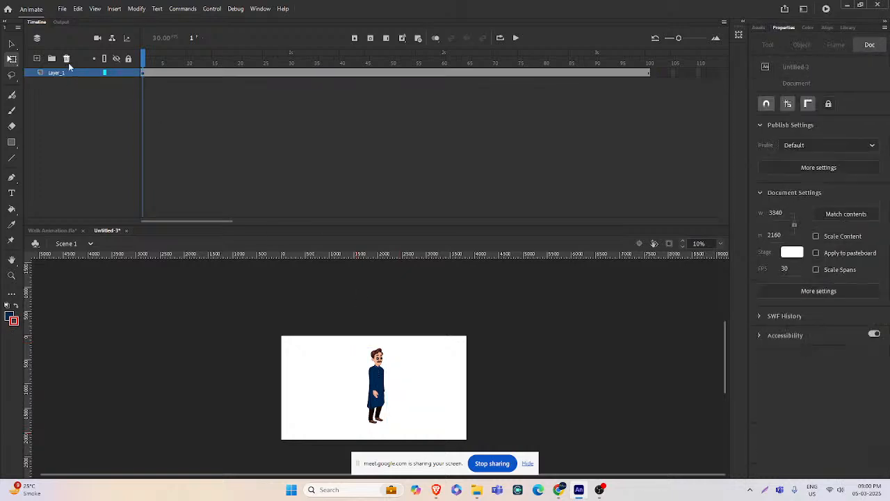
- Shrink the timeline area and move the Symbol 110 instance toward the left side of the stage, to about X 1400.85
ctrl+click(384, 378)
drag(401, 377, 411, 341)
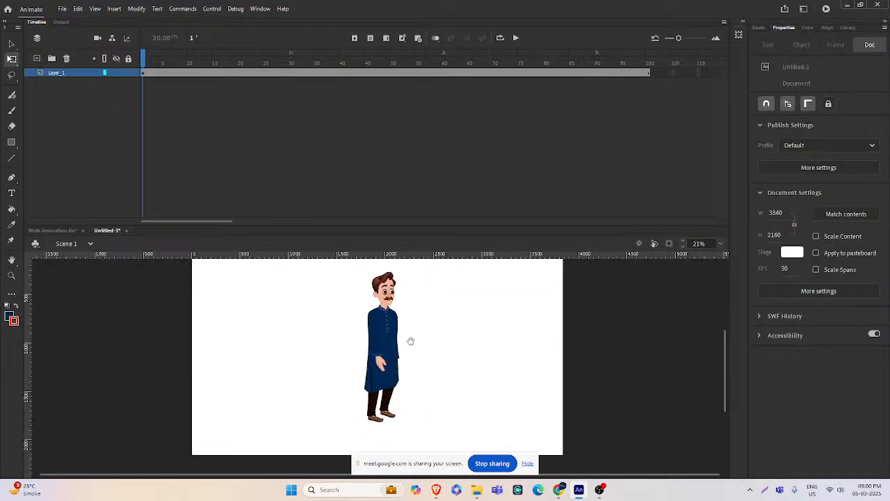
drag(403, 224, 393, 133)
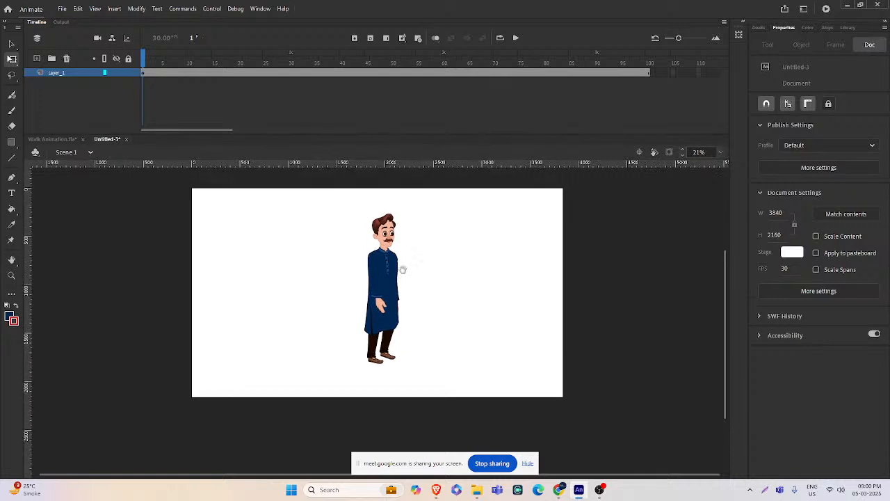
drag(355, 319, 273, 318)
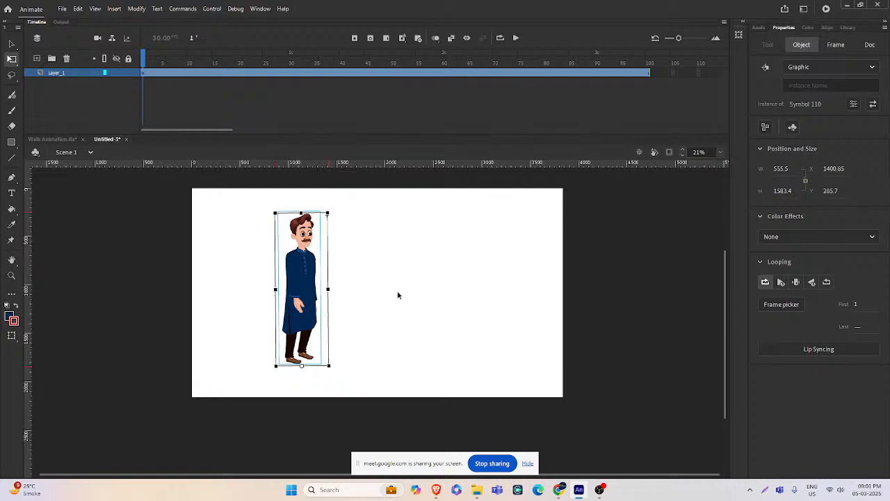
- Go to frame 46 in Scene 1, inspect the poses at frames 1 and 25 inside Symbol 110, and return to Scene 1
click(373, 70)
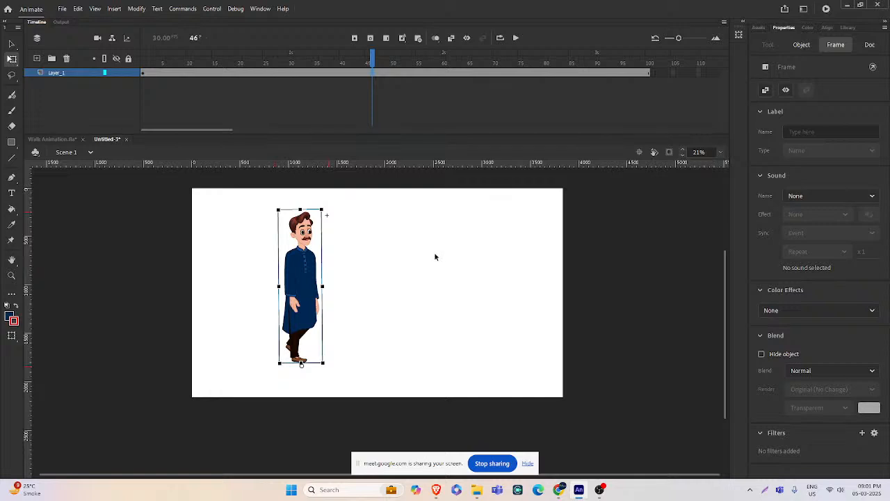
double_click(314, 263)
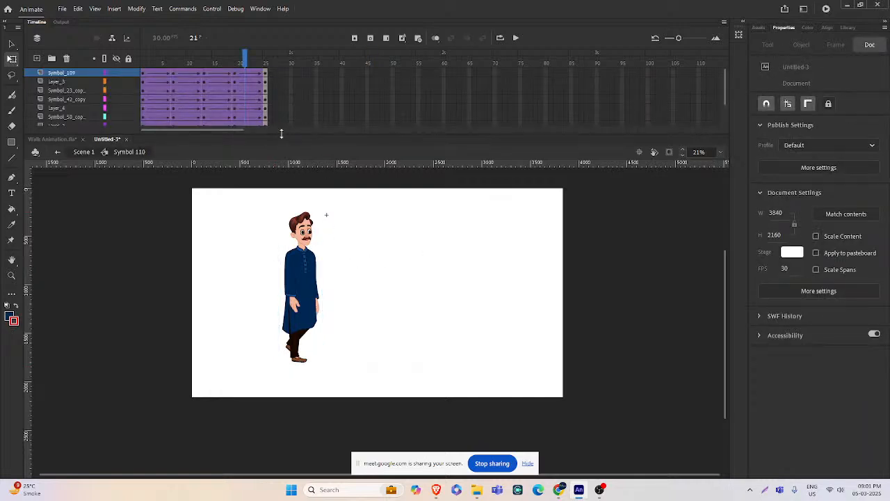
scroll(281, 135, right, 5)
drag(283, 135, 298, 195)
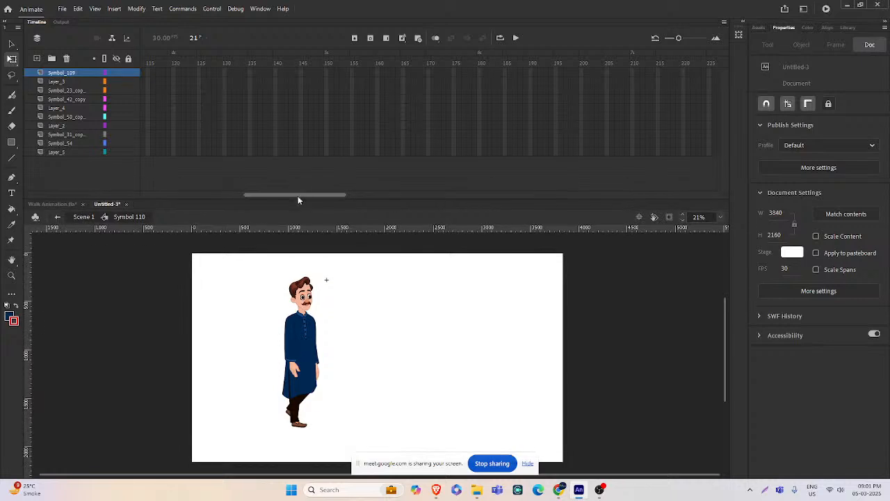
scroll(204, 186, left, 5)
click(144, 73)
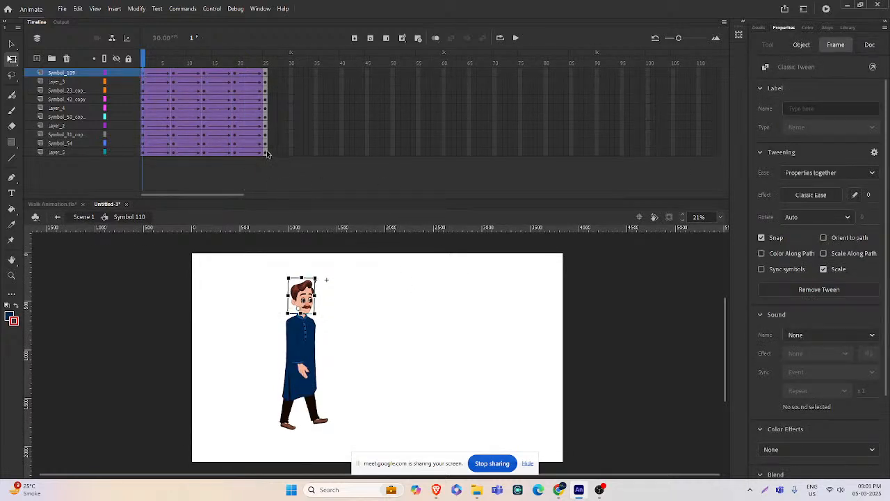
click(266, 151)
click(435, 329)
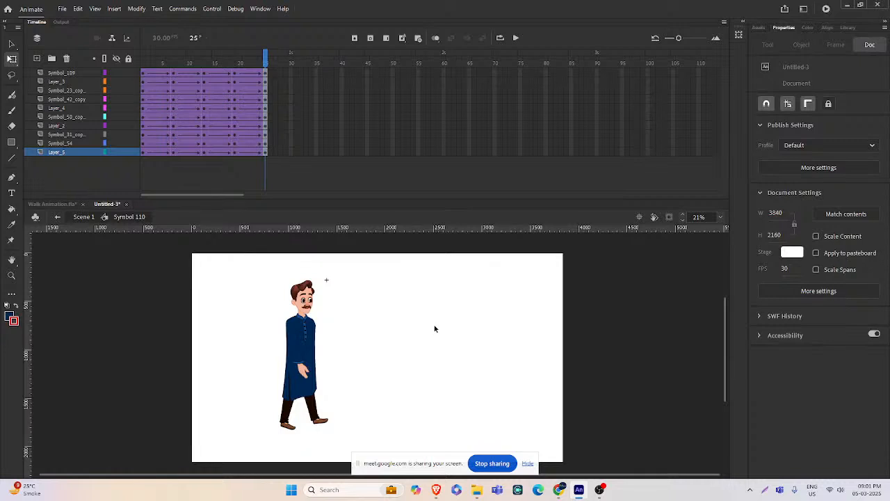
double_click(435, 329)
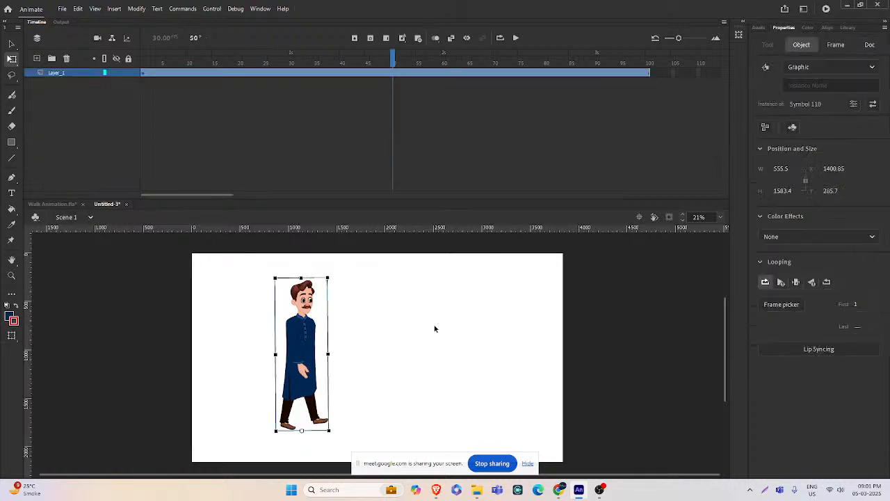
click(398, 312)
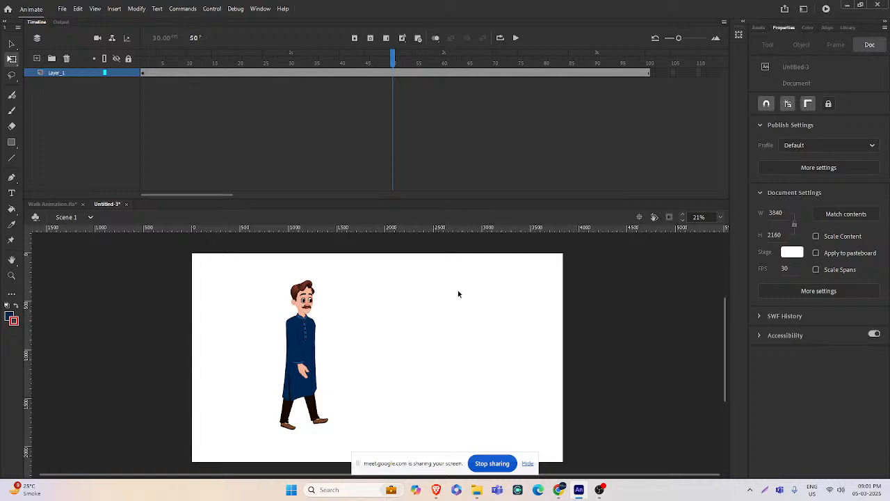
click(304, 335)
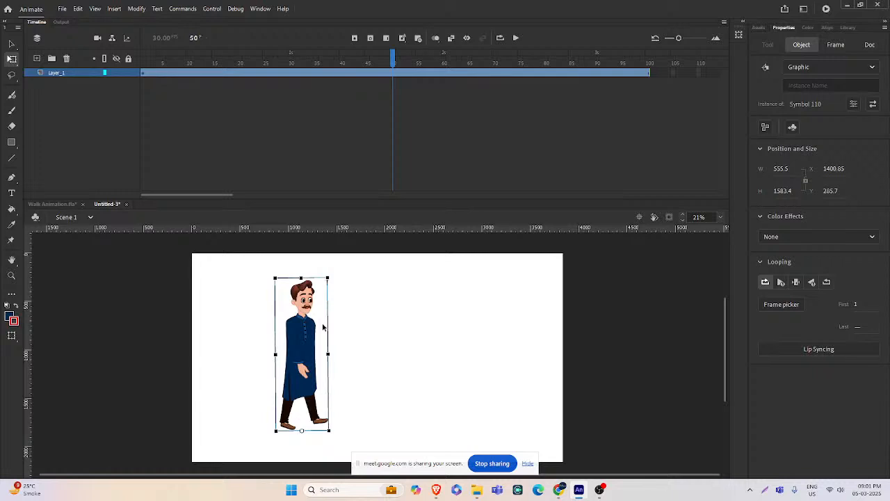
click(383, 328)
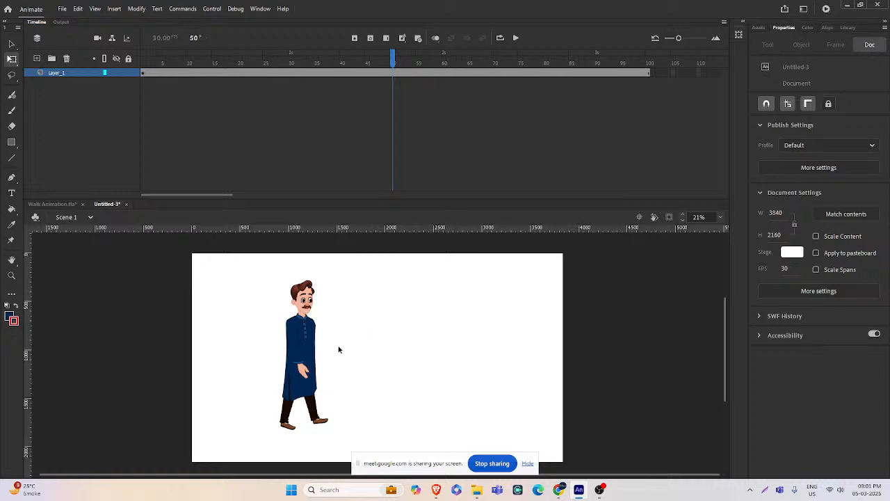
drag(257, 265, 378, 444)
click(515, 372)
drag(267, 272, 338, 432)
click(374, 336)
key(v)
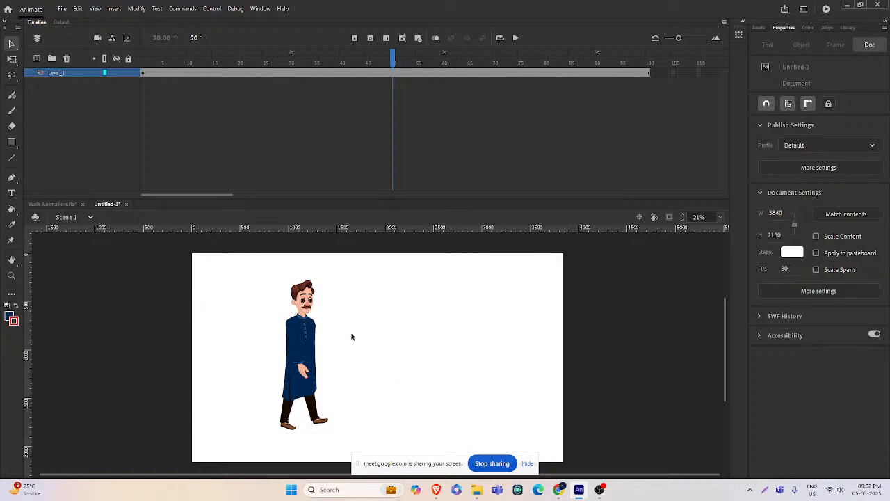
drag(260, 266, 355, 438)
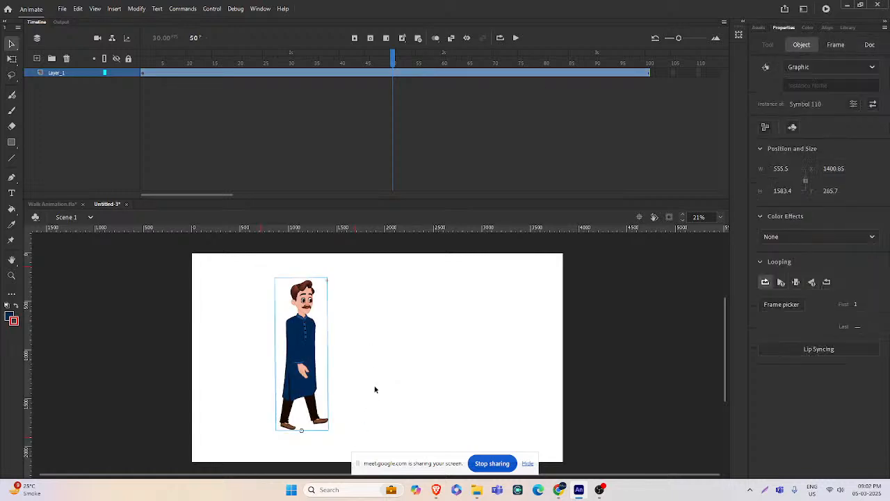
click(382, 350)
- Move the transformation point of the character instance in Scene 1 from the feet to the middle of the body
click(306, 426)
key(q)
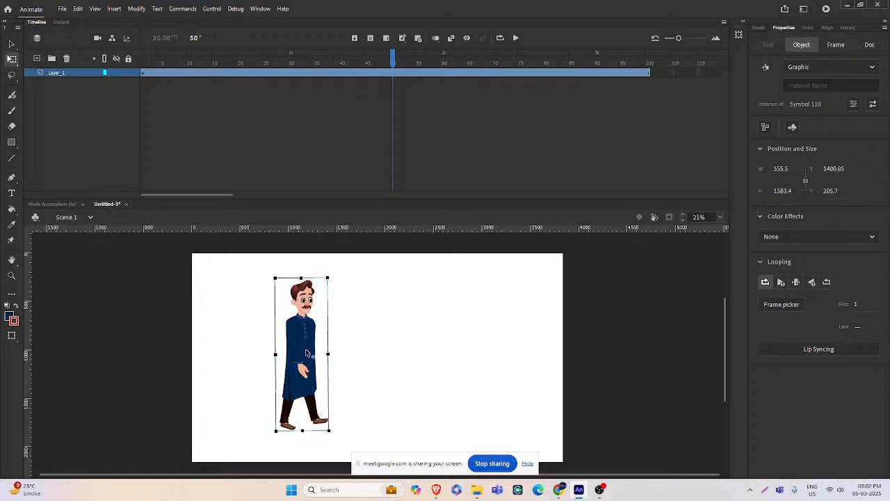
click(387, 345)
- Open Symbol 110, select the front lower leg on the Symbol_54 layer for inspection, and return to Scene 1
ctrl+click(316, 412)
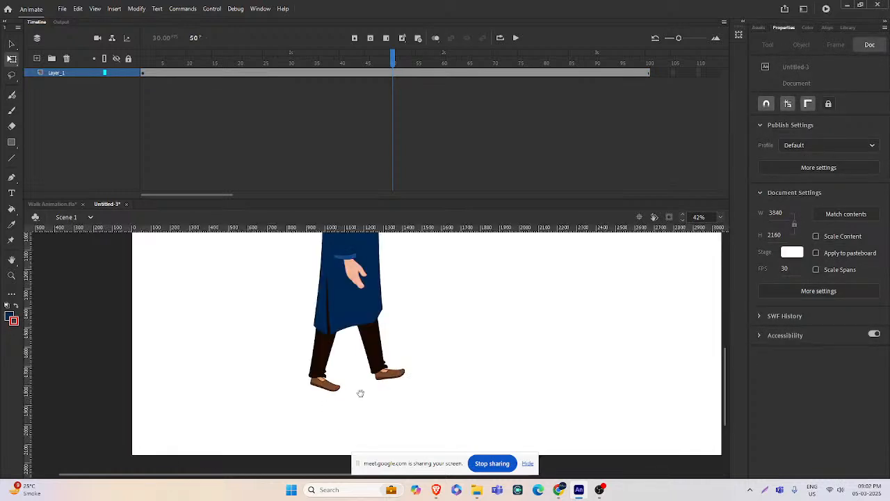
double_click(374, 351)
click(377, 350)
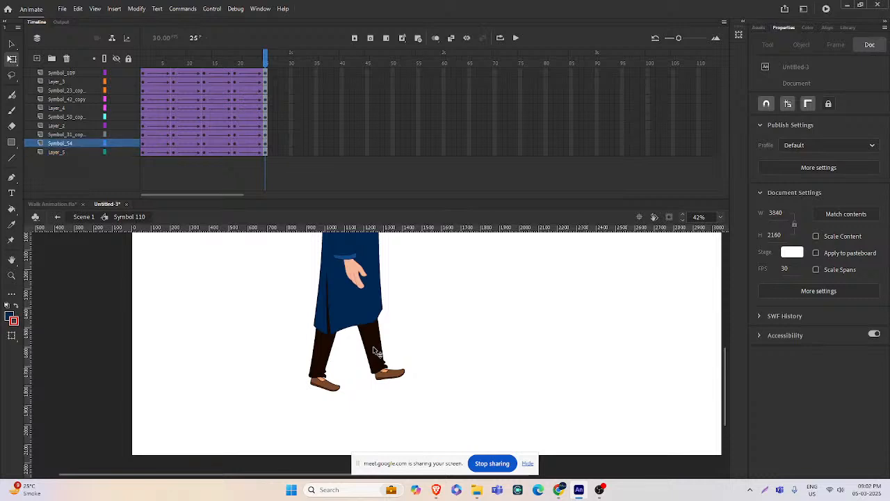
ctrl+click(379, 347)
key(v)
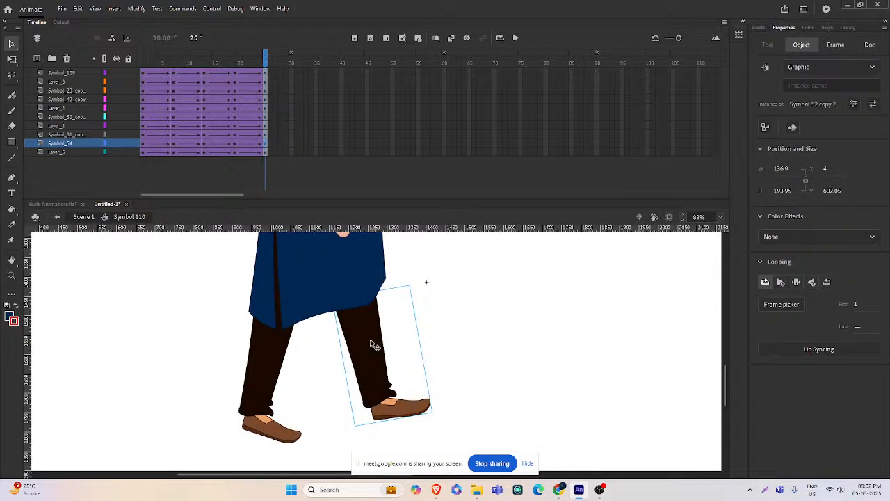
ctrl+alt+click(372, 345)
double_click(430, 341)
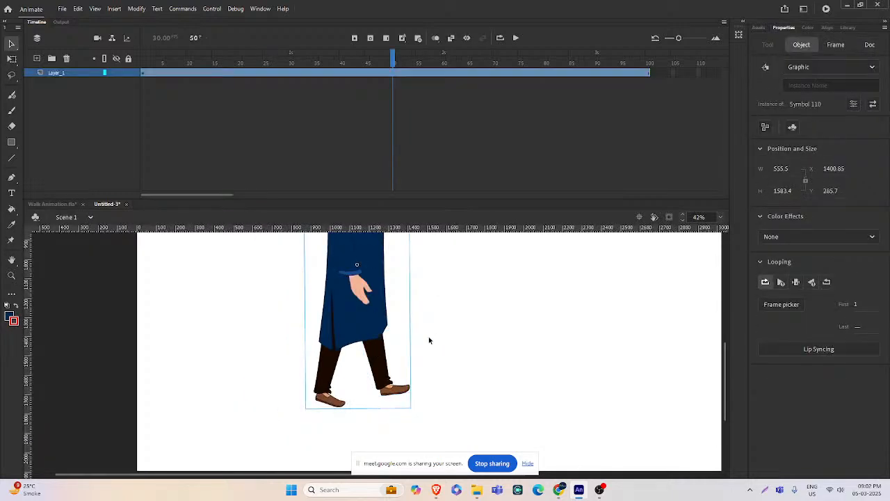
- Reopen Symbol 110, look inside the front lower leg's nested symbol, and return to Symbol 110
double_click(387, 359)
double_click(381, 353)
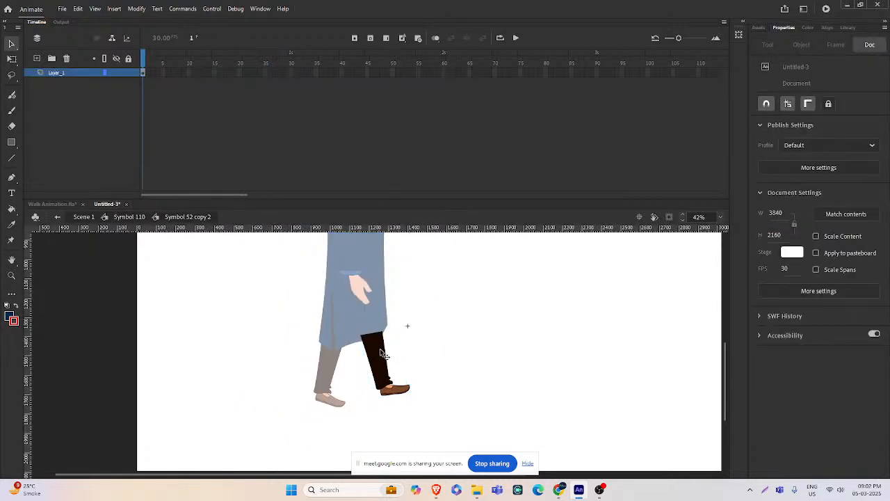
double_click(458, 339)
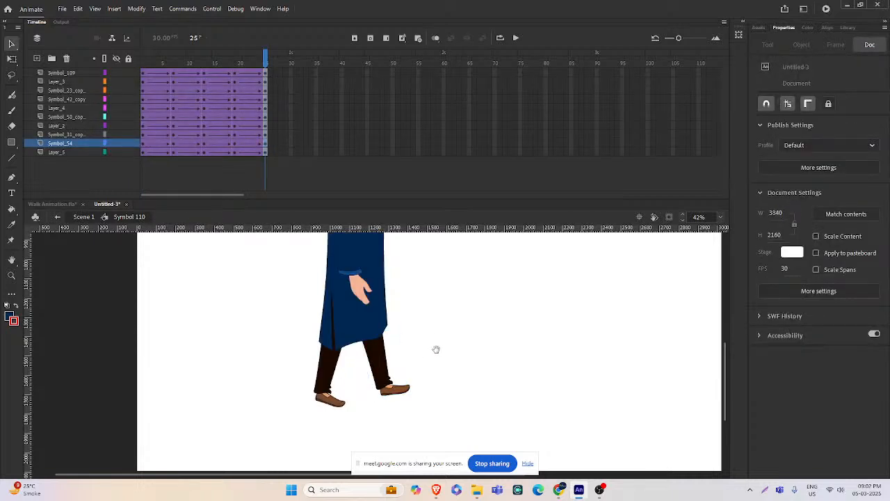
- Look inside the front lower leg's nested symbol, Symbol 52 copy 2, and return to Symbol 110
drag(436, 348, 379, 379)
key(ctrl+minus)
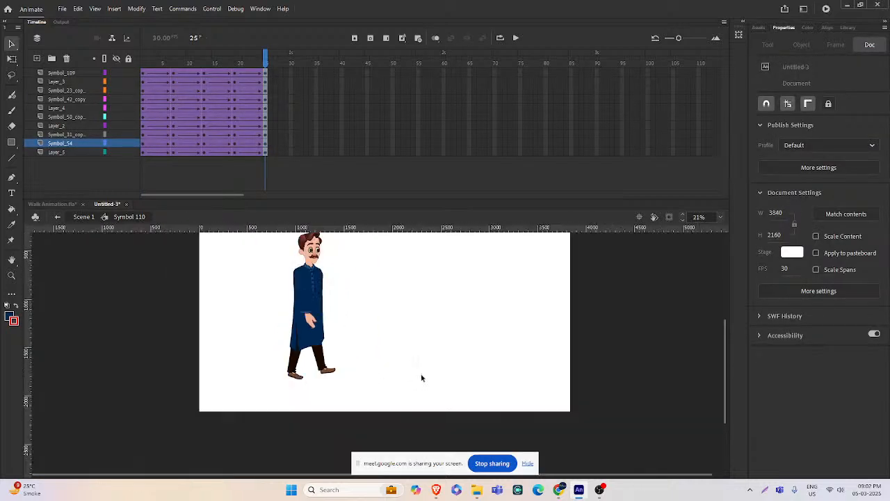
double_click(317, 361)
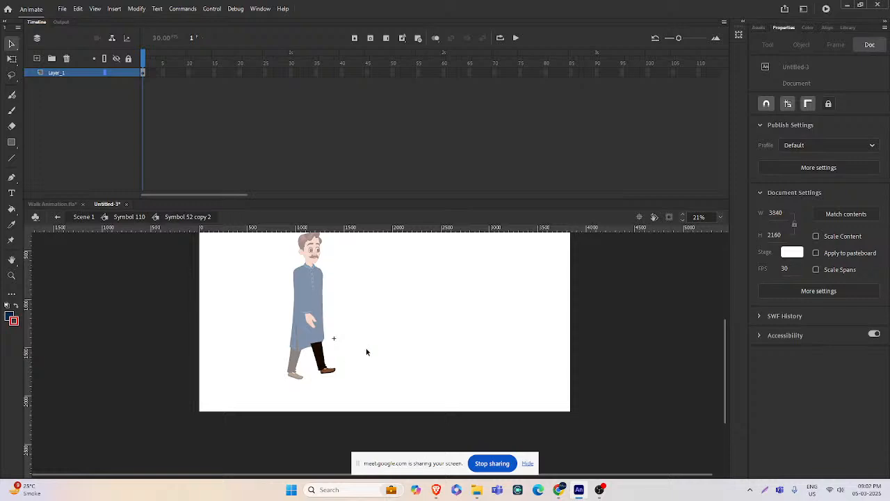
double_click(369, 347)
click(369, 348)
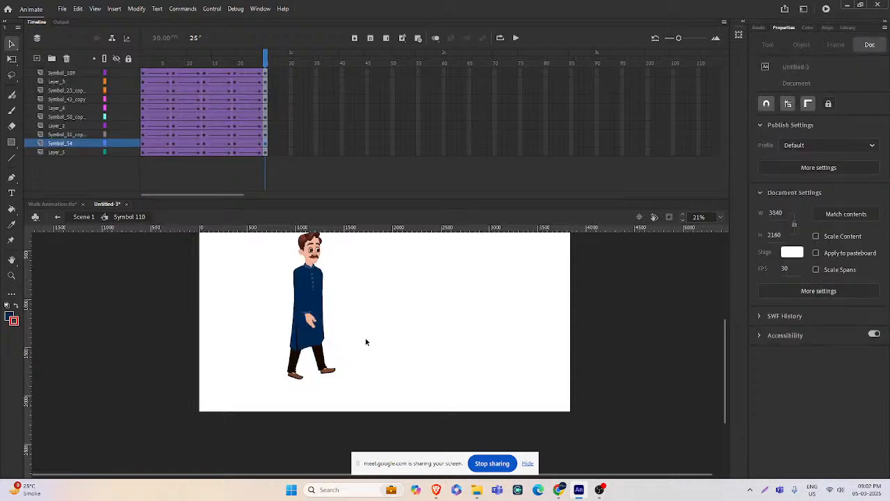
- Select all of the character's body parts at frame 25 of Symbol 110 for inspection and return to Scene 1
drag(375, 297, 380, 339)
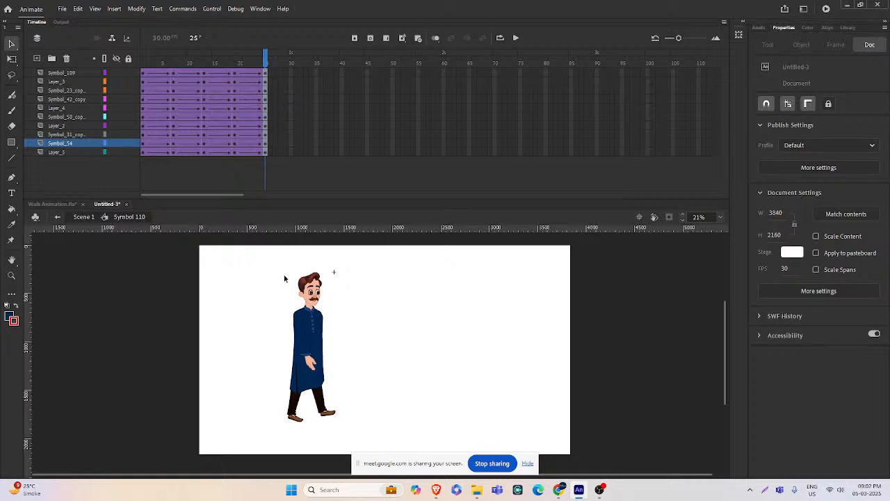
drag(265, 258, 365, 441)
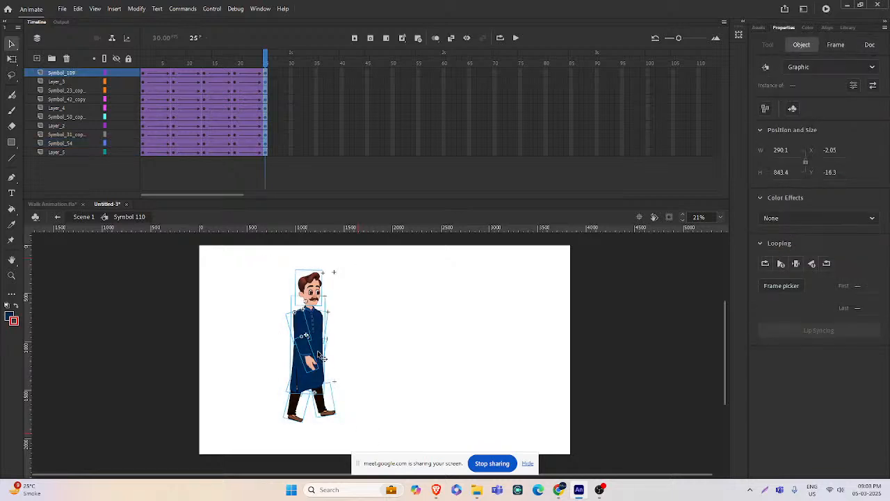
click(398, 343)
double_click(398, 343)
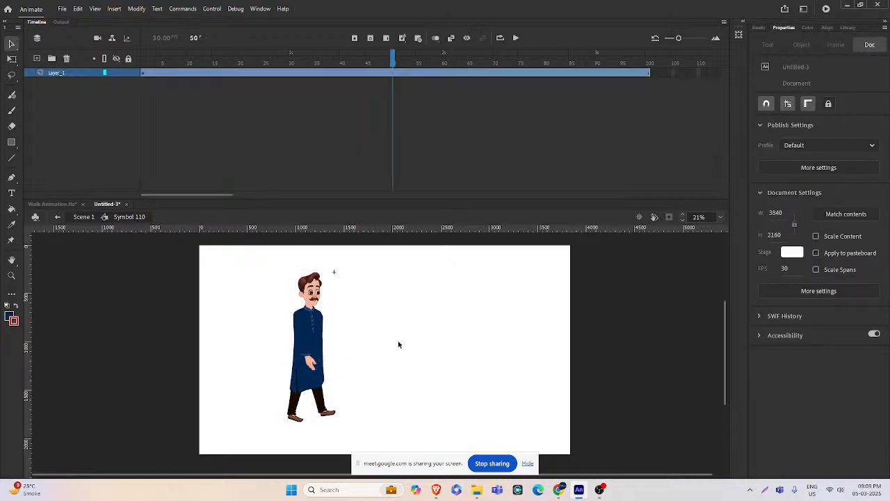
click(387, 327)
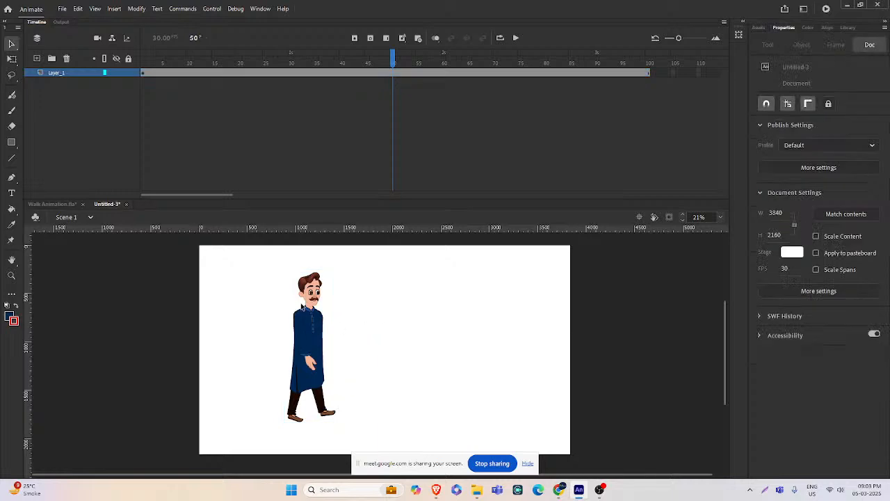
- Move the whole character instance in Scene 1 horizontally to the right, near the middle of the stage, and deselect it
drag(267, 256, 393, 446)
drag(318, 350, 389, 354)
click(456, 327)
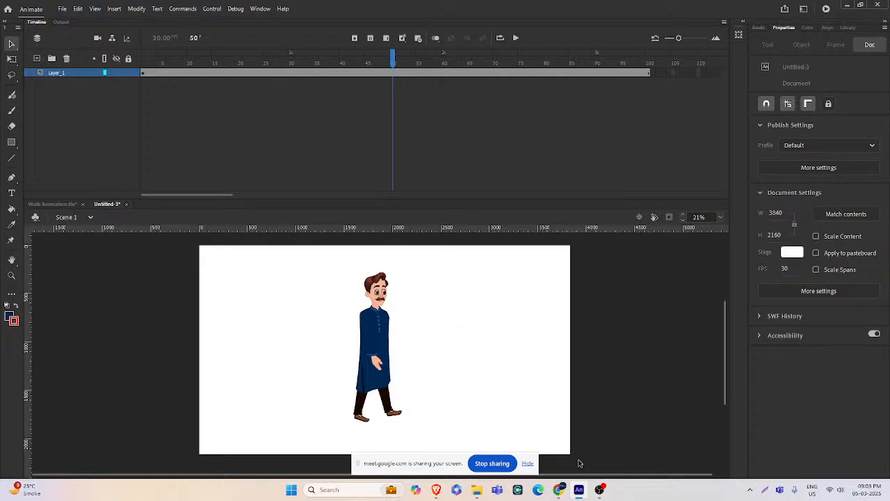
mouse_move(597, 481)
drag(417, 256, 334, 437)
click(480, 392)
drag(432, 427, 335, 265)
click(482, 298)
drag(435, 435, 340, 274)
click(479, 305)
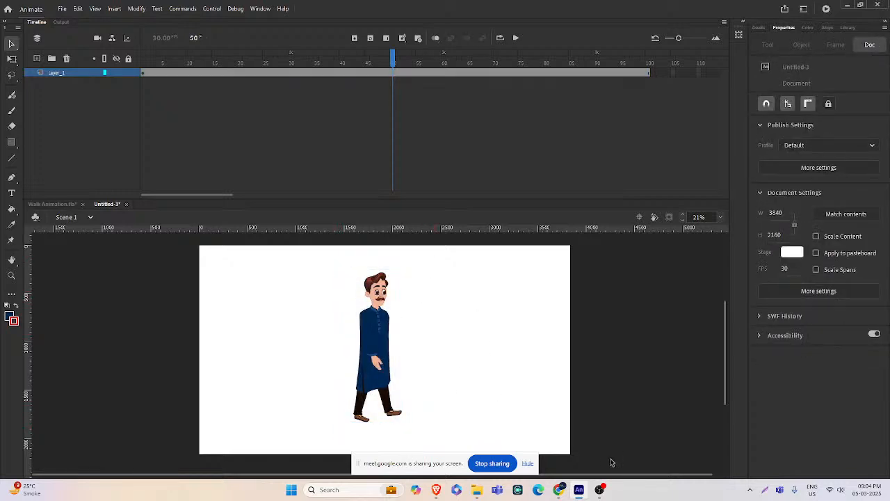